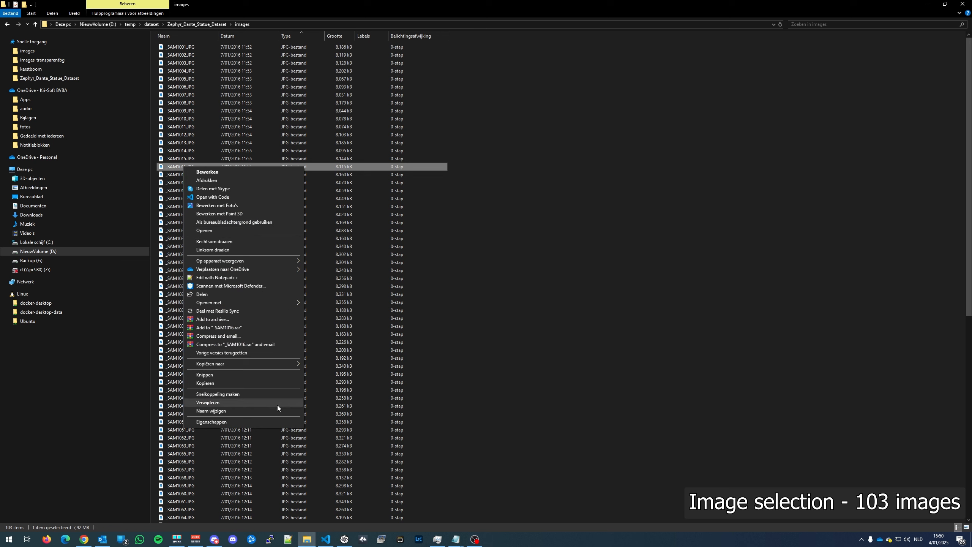
- Check the detailed file properties of _SAM1016.JPG, including its image dimensions
left_click(274, 422)
left_click(244, 185)
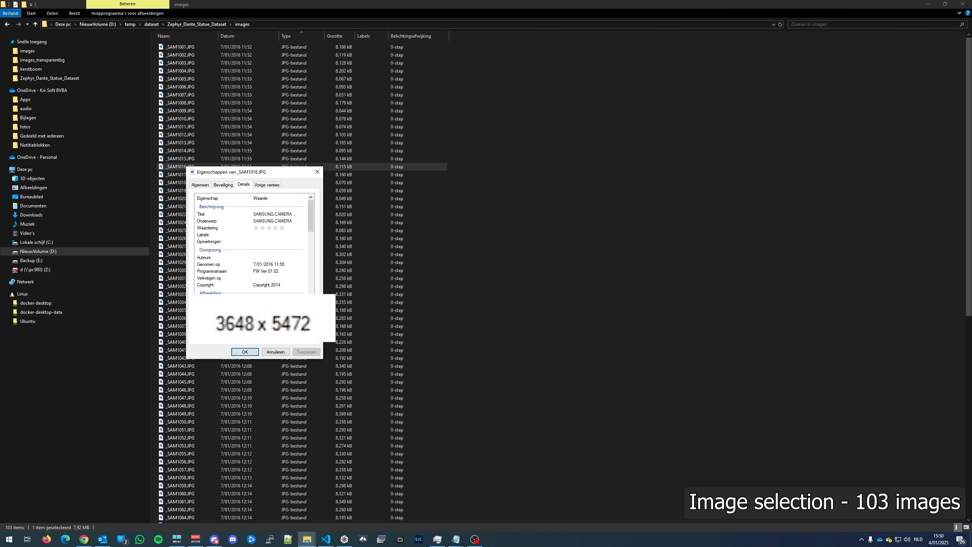
left_click(279, 350)
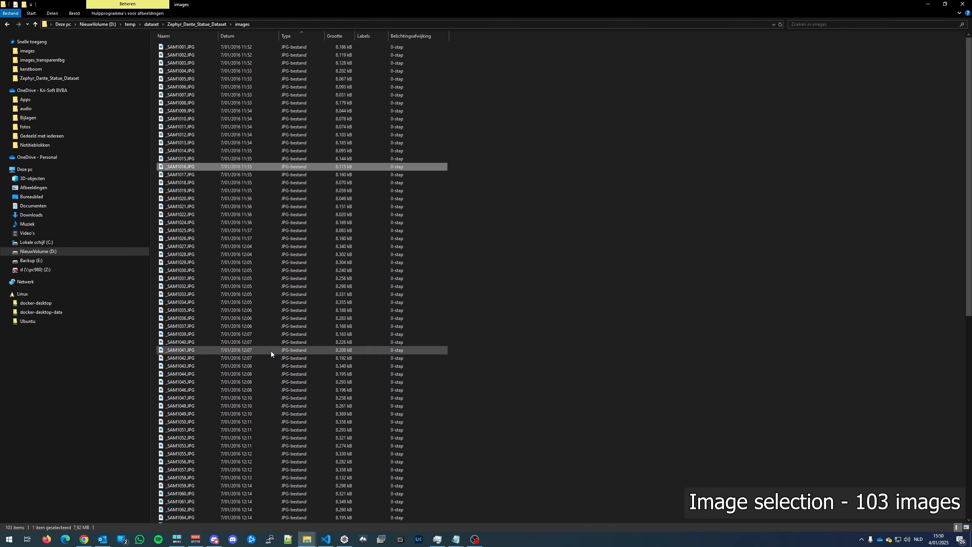
- Switch to RealityCapture, import the images folder of Zephyr_Dante_Statue_Dataset into the new project and align the images
double_click(321, 4)
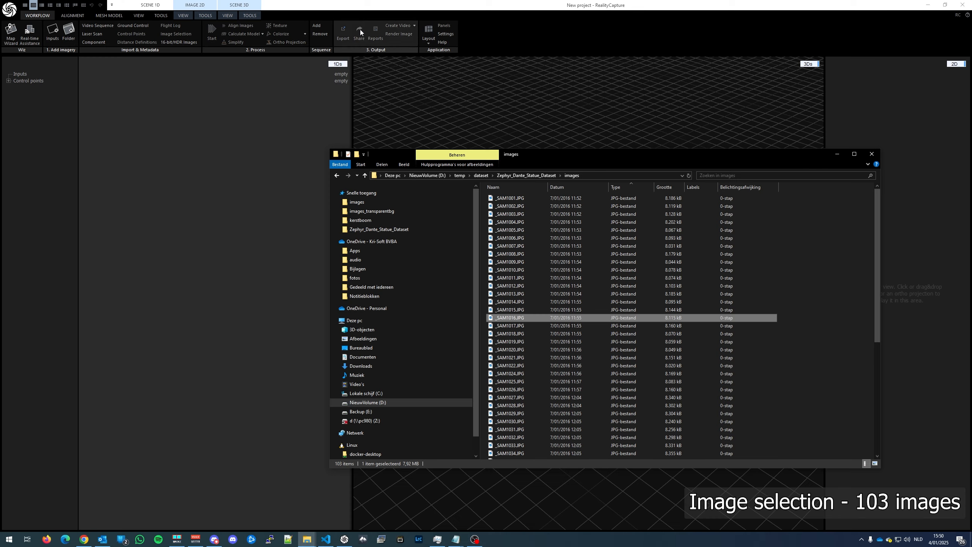
left_click(528, 176)
left_click_drag(505, 198, 171, 153)
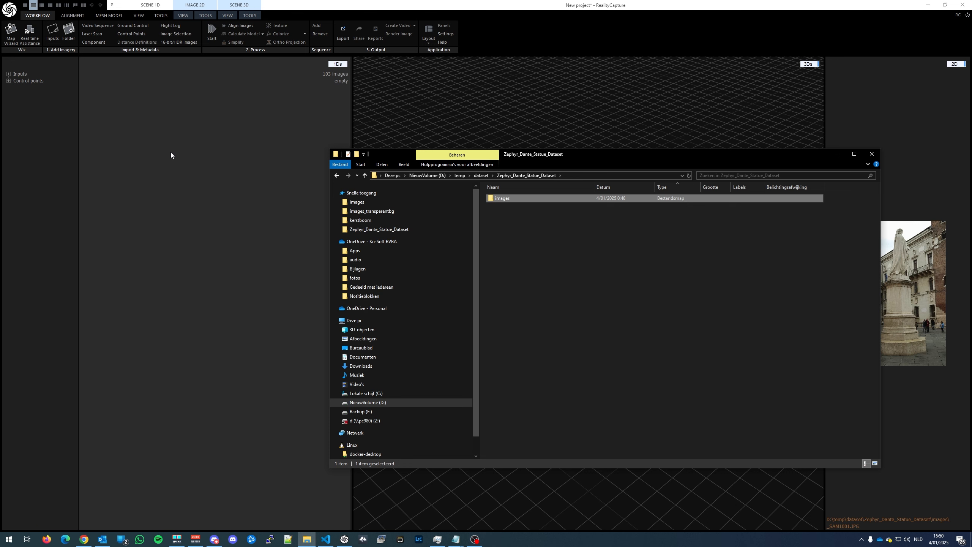
left_click(67, 16)
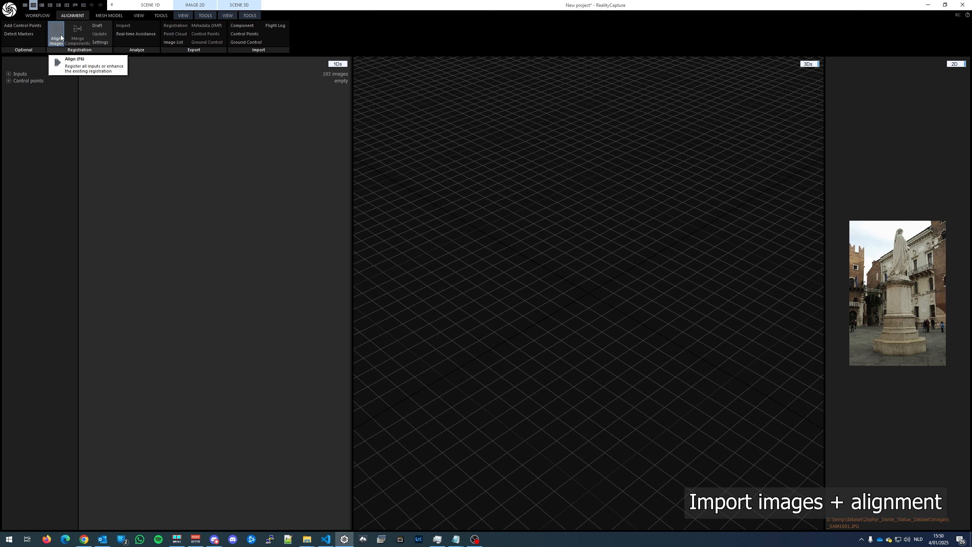
left_click(61, 36)
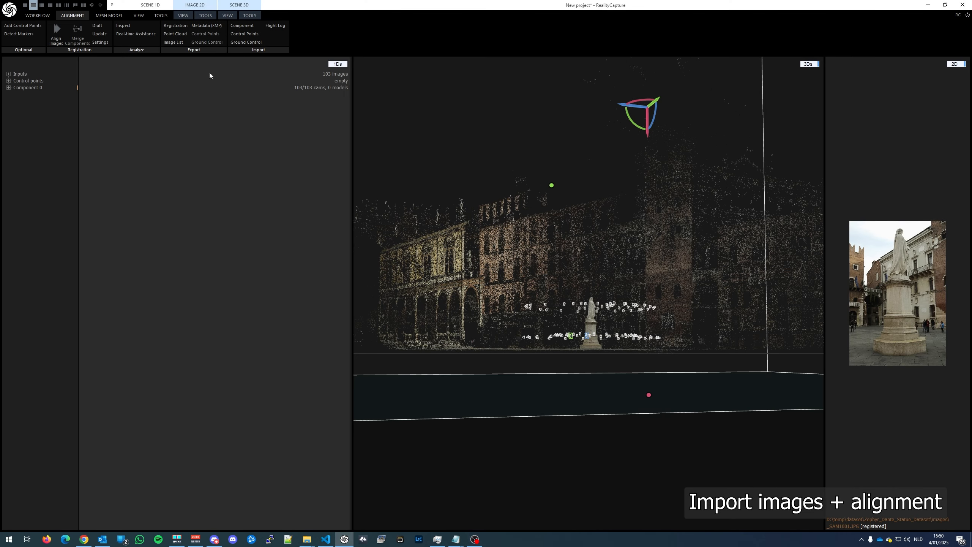
- Examine the aligned sparse point cloud and the camera positions around the statue, from far away and close up
scroll(558, 237, "down", 8)
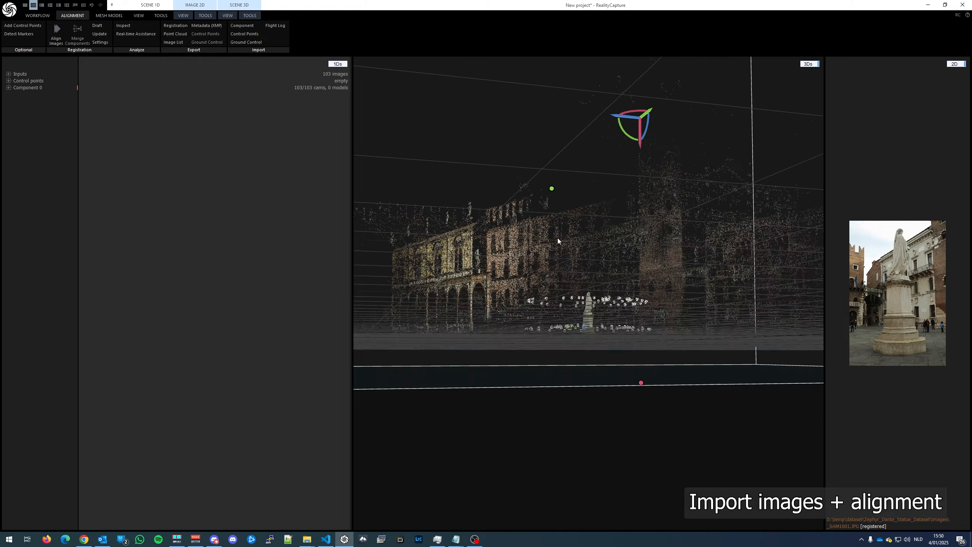
right_click_drag(568, 223, 554, 240)
left_click_drag(555, 240, 476, 291)
scroll(568, 253, "up", 8)
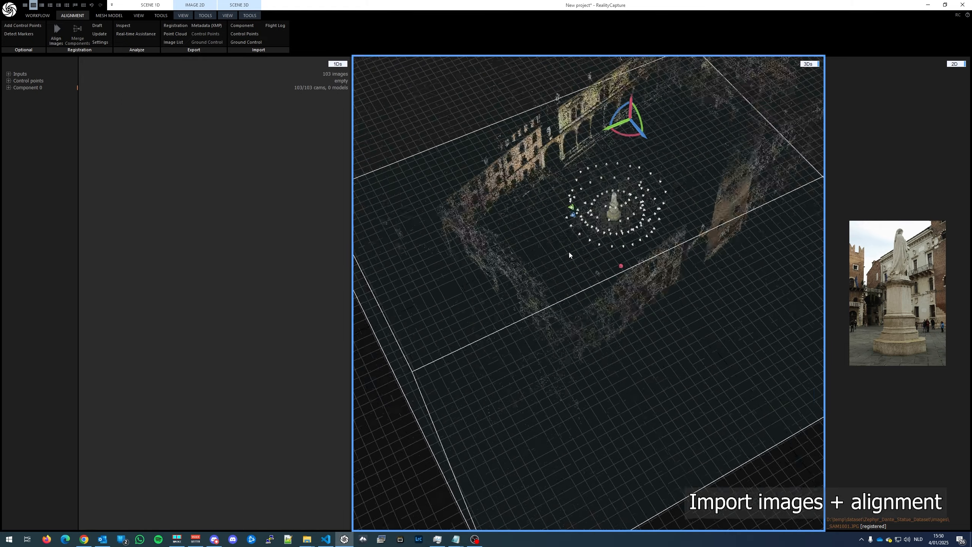
right_click_drag(641, 270, 597, 242)
left_click_drag(597, 241, 669, 275)
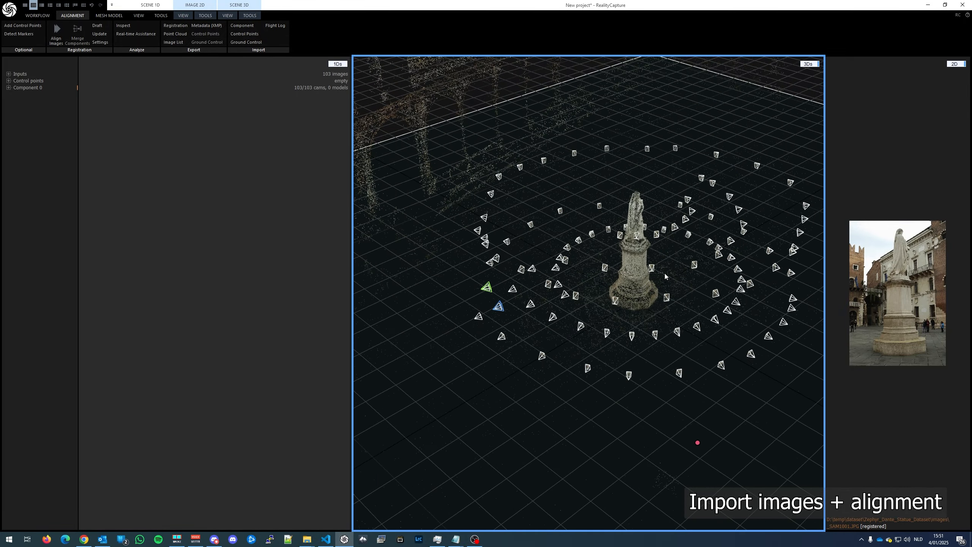
scroll(650, 264, "down", 10)
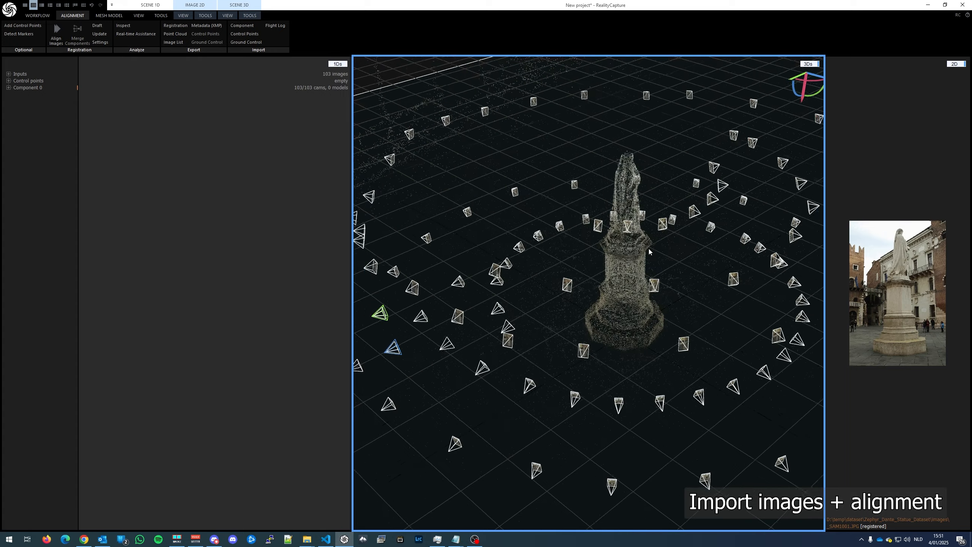
left_click_drag(691, 272, 489, 293)
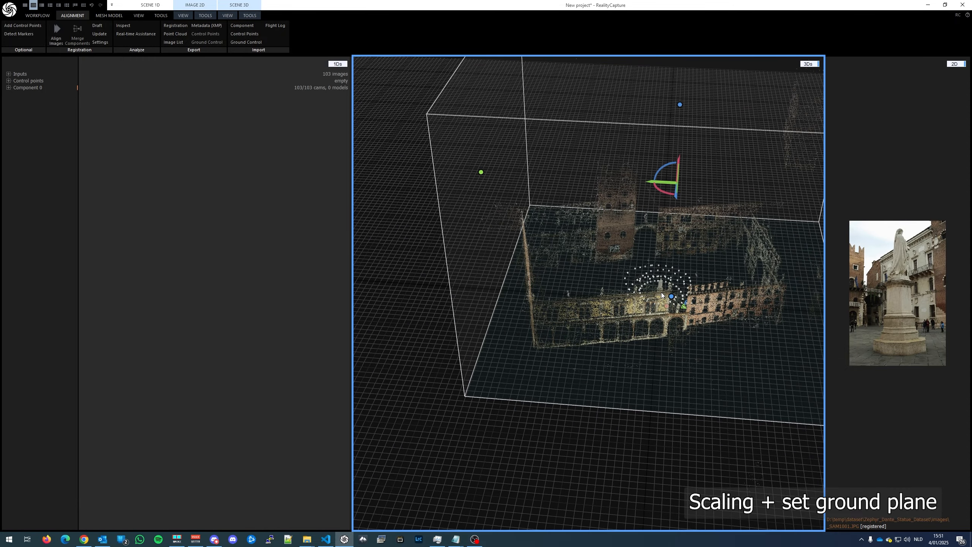
scroll(660, 291, "up", 6)
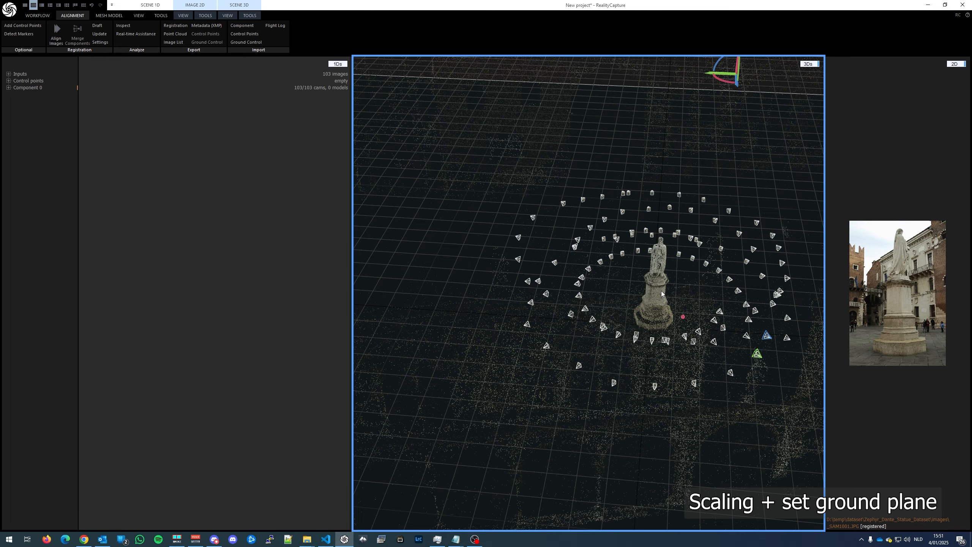
scroll(660, 290, "up", 5)
scroll(630, 294, "down", 10)
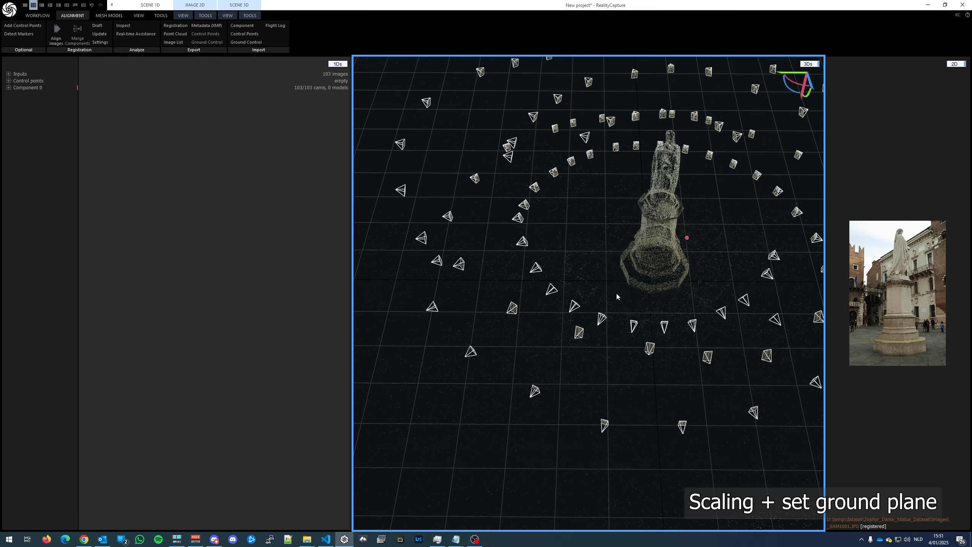
left_click_drag(671, 261, 637, 280)
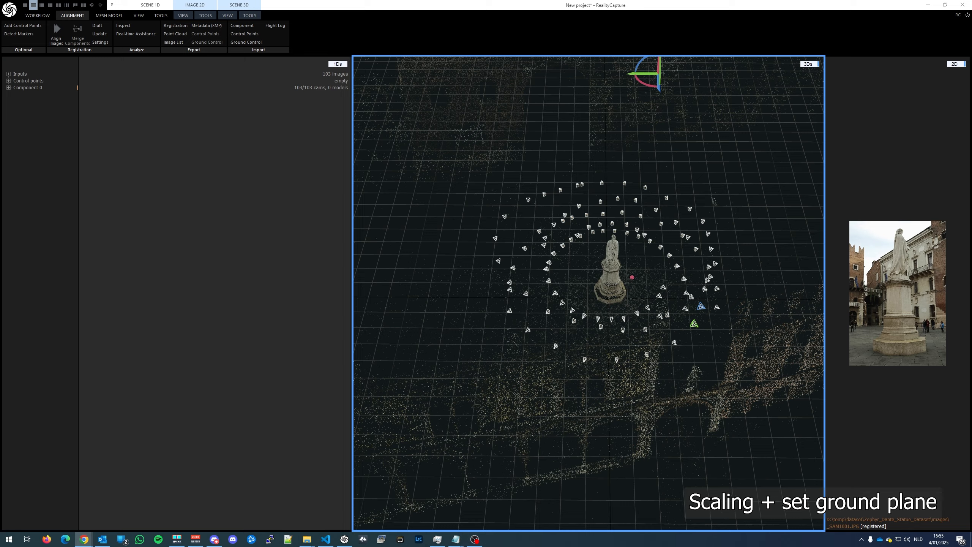
scroll(599, 251, "up", 10)
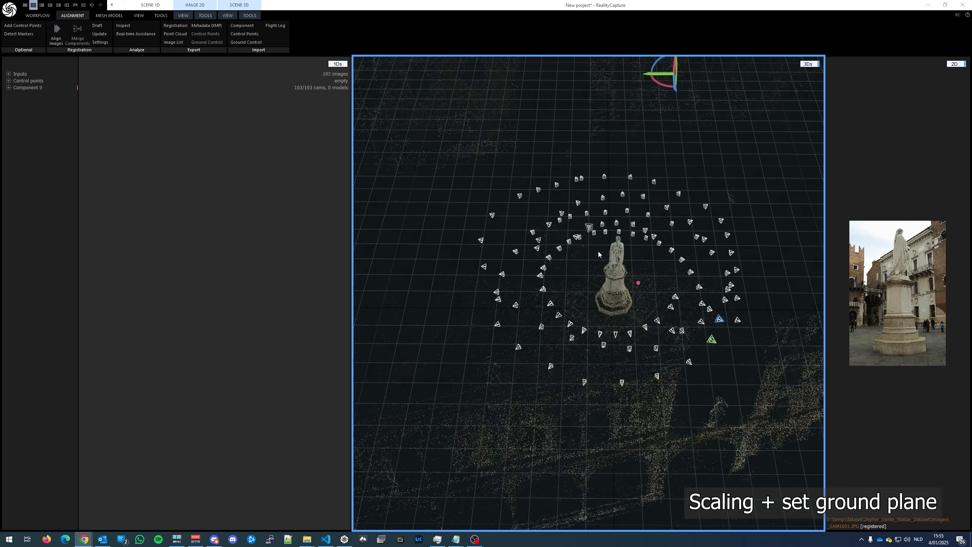
left_click(591, 275)
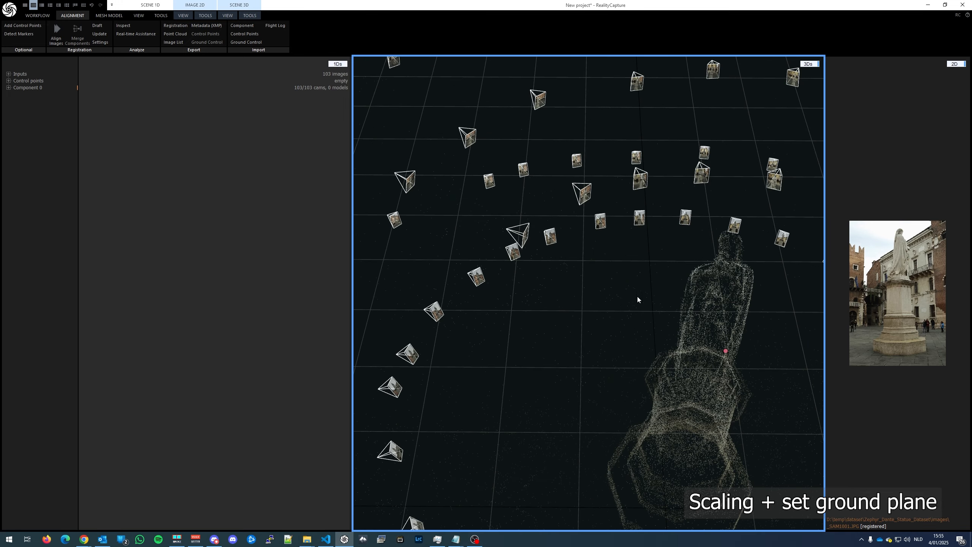
left_click_drag(638, 297, 499, 237)
scroll(511, 207, "down", 10)
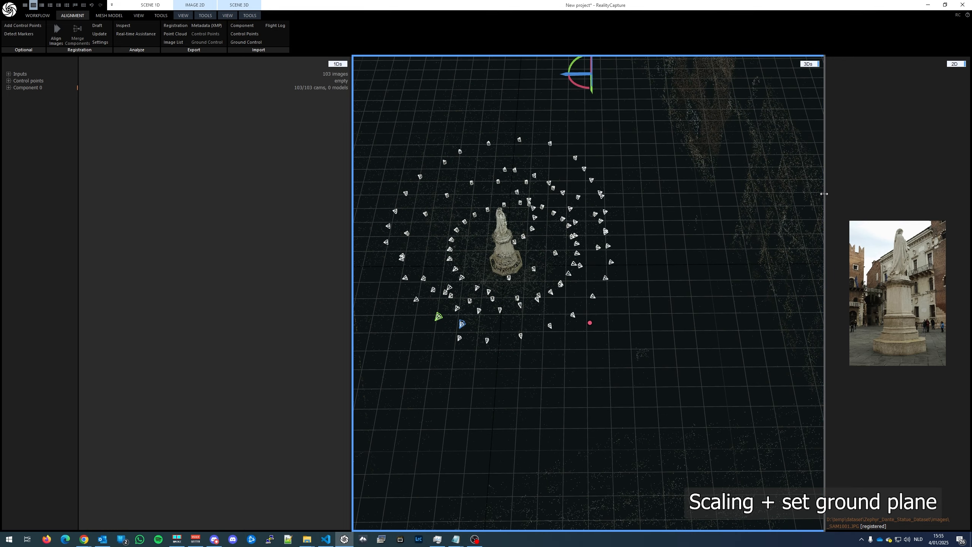
- Widen the 2D image view and browse the photos to _SAM1016.JPG, which shows the statue from the front
left_click_drag(825, 195, 562, 194)
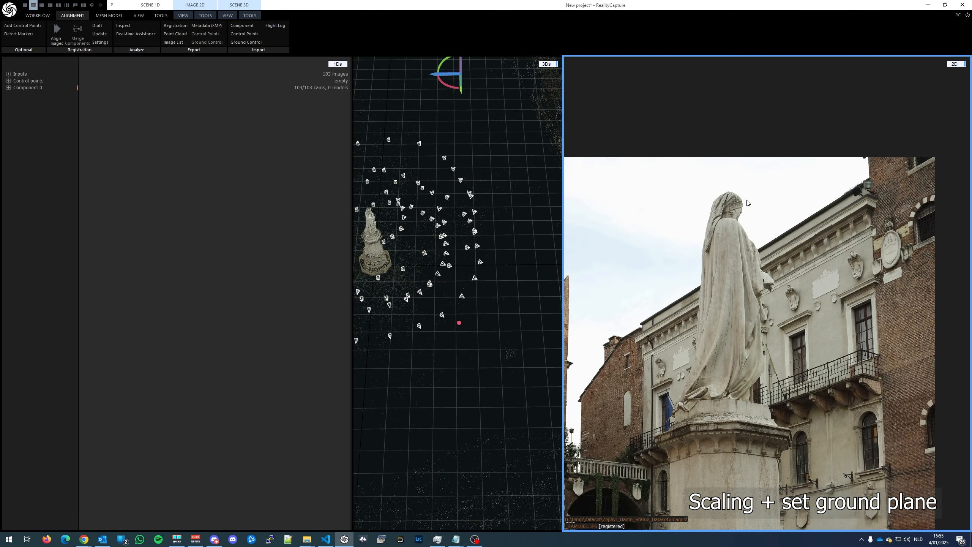
key("Right")
key("Right")
key("Right")
key("Right")
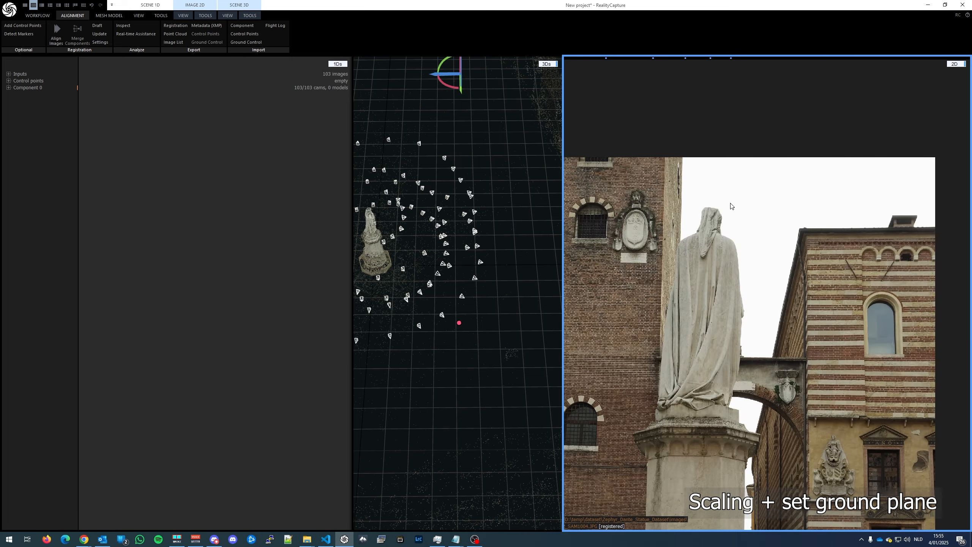
key("Right")
key("Right")
key("Right")
key("Right")
key("Right")
key("Right")
key("Right")
key("Right")
key("Right")
key("Right")
key("Right")
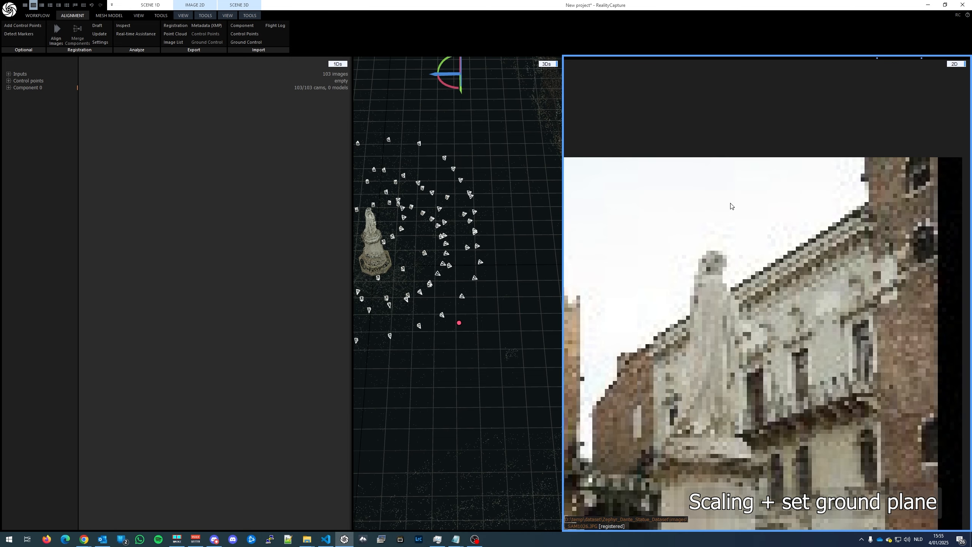
- Add a control point on the front of the statue's hood in _SAM1016.JPG and mark the same spot in _SAM1017.JPG
scroll(740, 223, "up", 5)
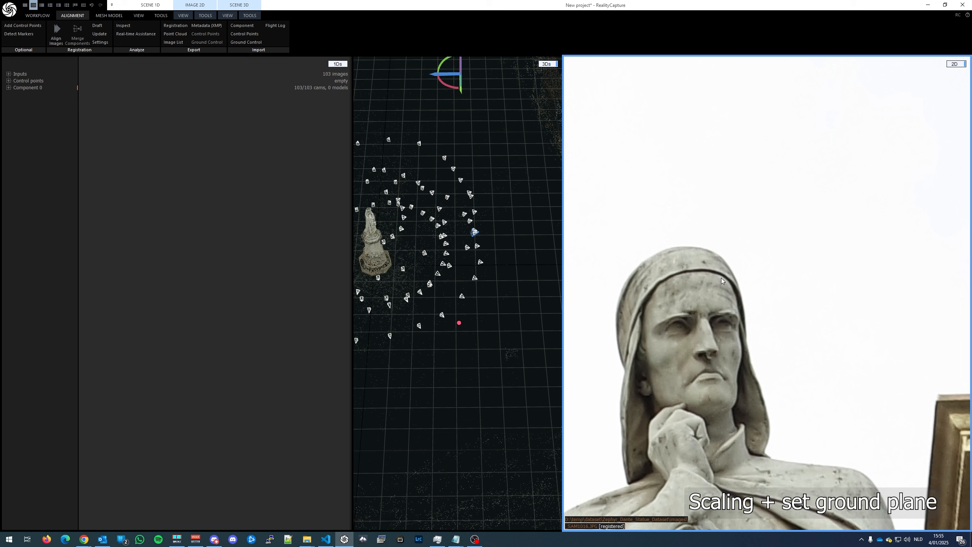
left_click(704, 263)
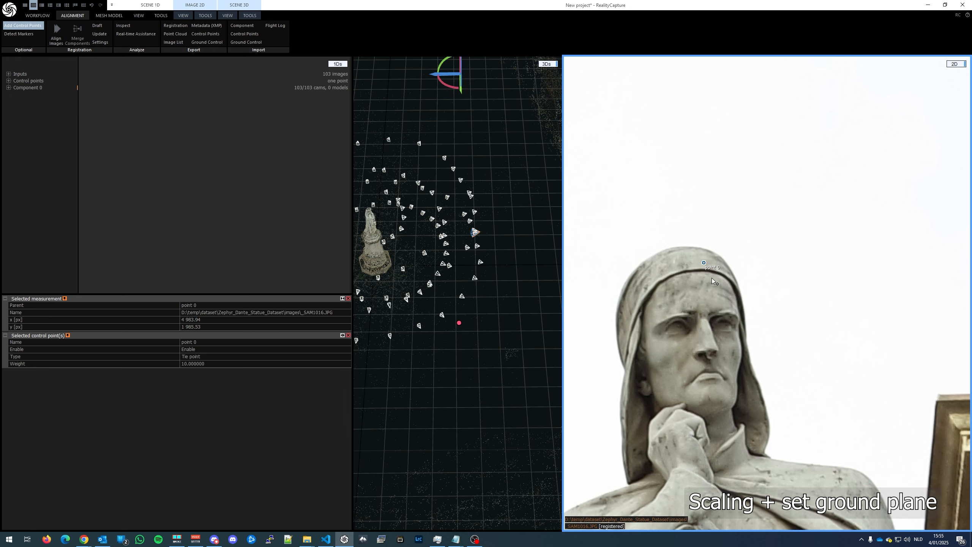
key("Right")
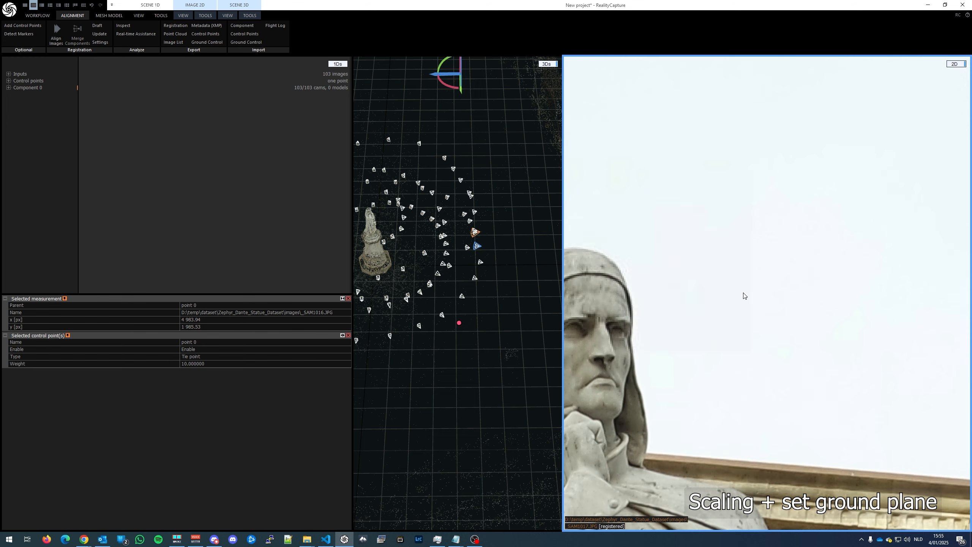
left_click_drag(630, 285, 720, 278)
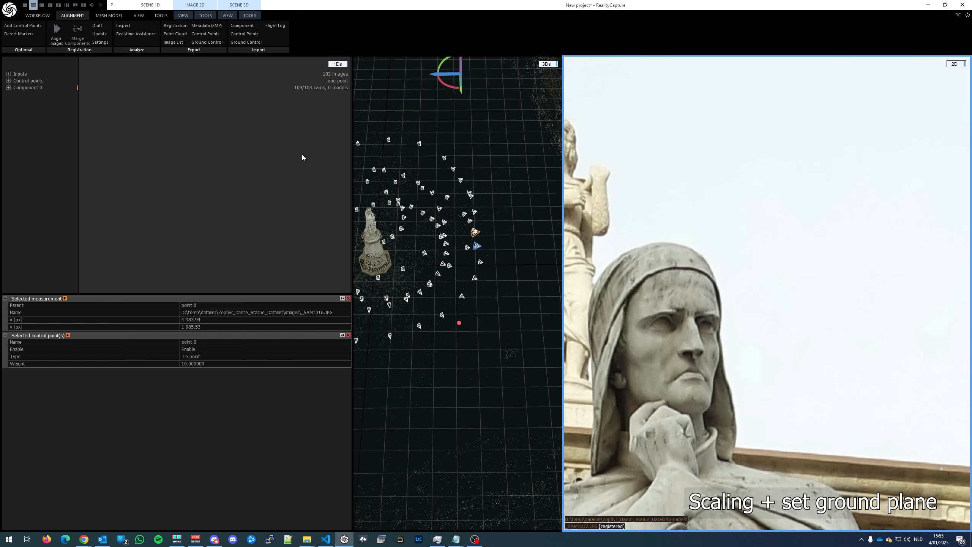
left_click(8, 81)
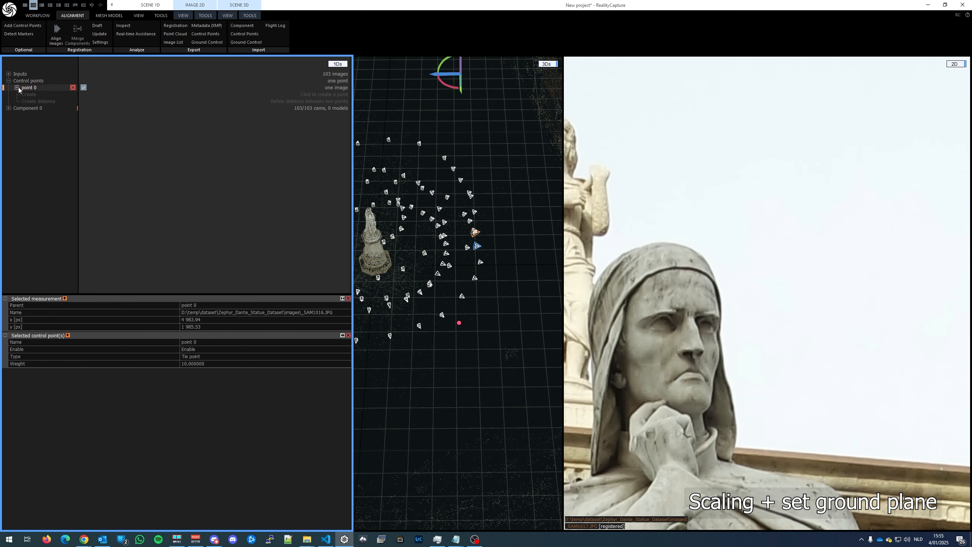
left_click(16, 88)
left_click(34, 89)
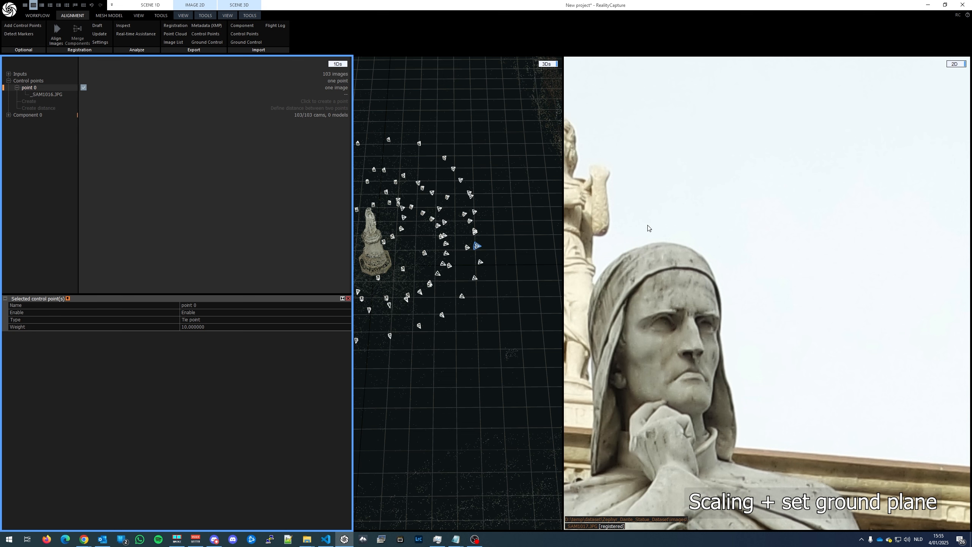
left_click(693, 261)
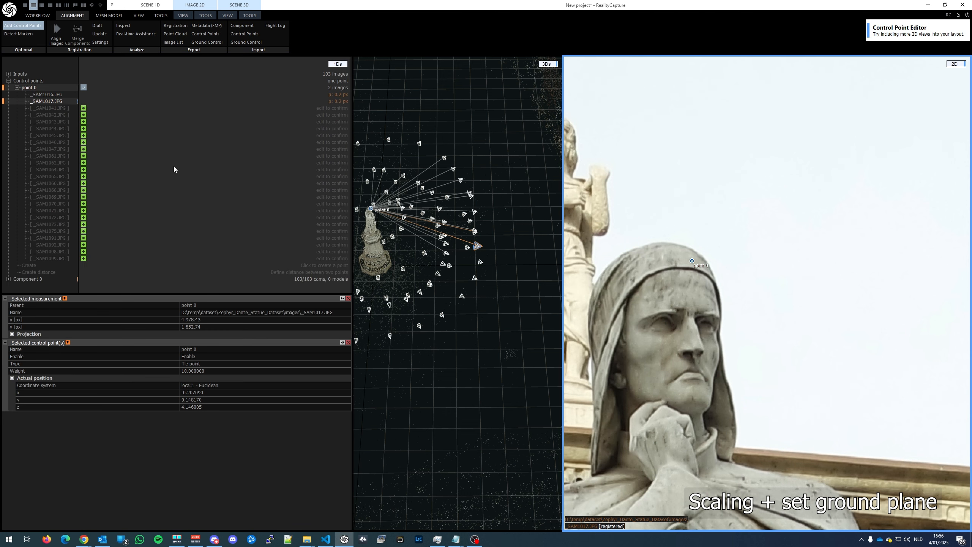
- Check the two existing control point measurements and place the point on the same hood spot in _SAM1041.JPG
left_click(47, 101)
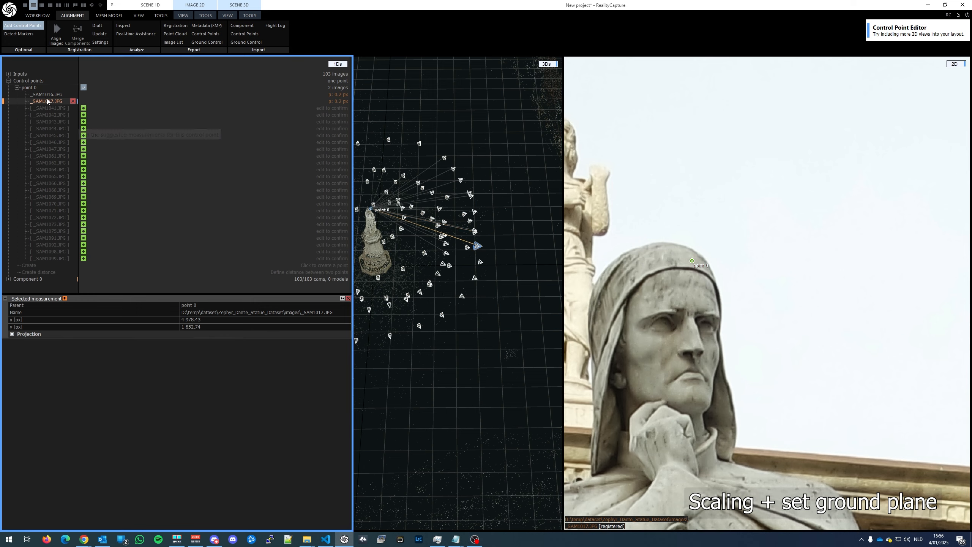
left_click(48, 95)
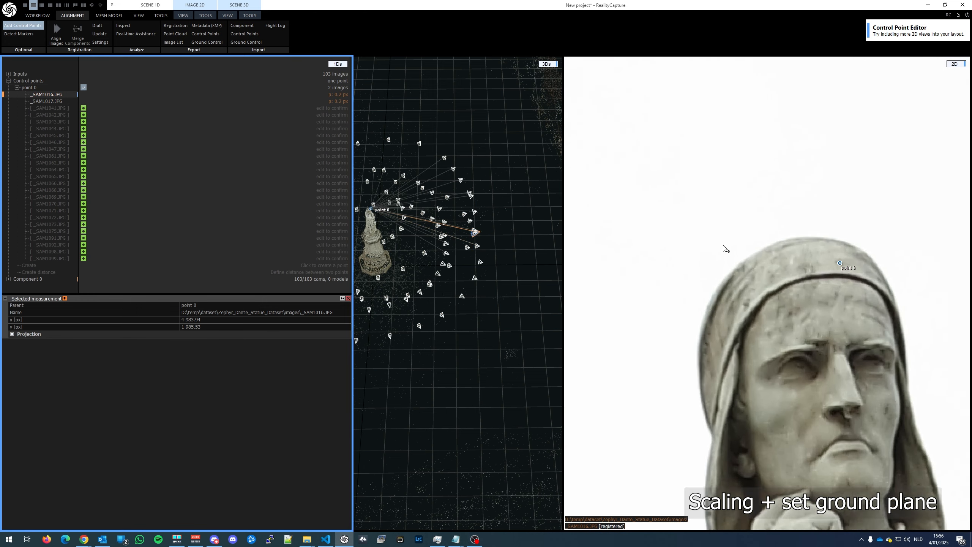
left_click(50, 109)
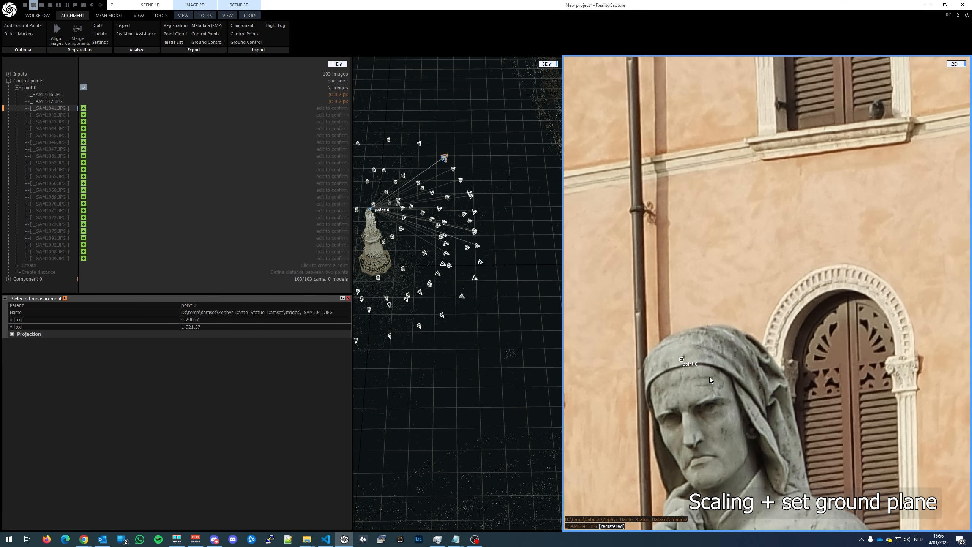
left_click(706, 326)
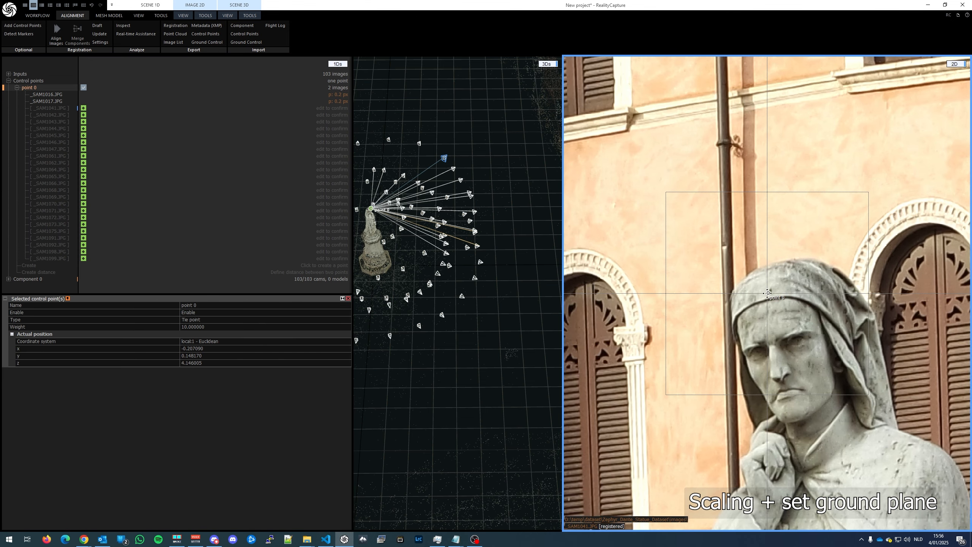
scroll(767, 293, "up", 3)
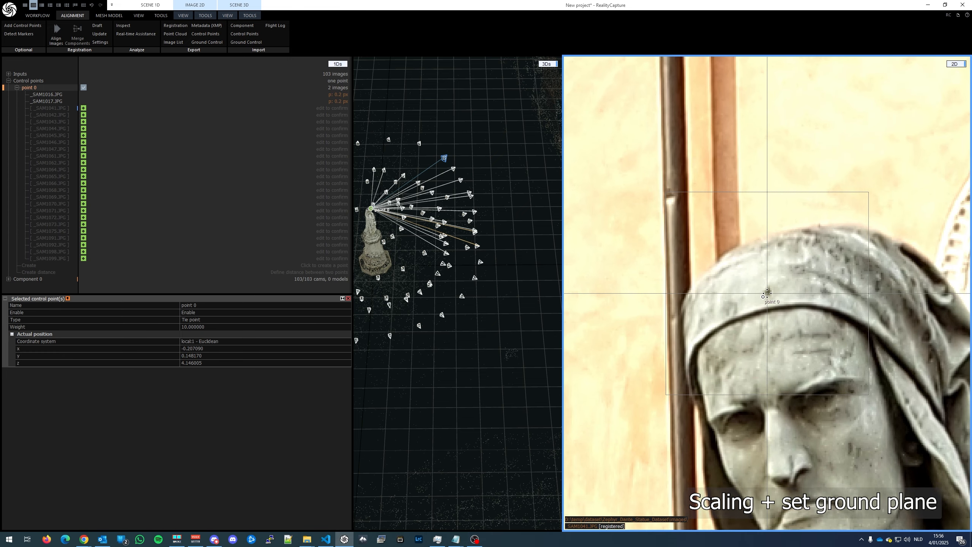
left_click(768, 293)
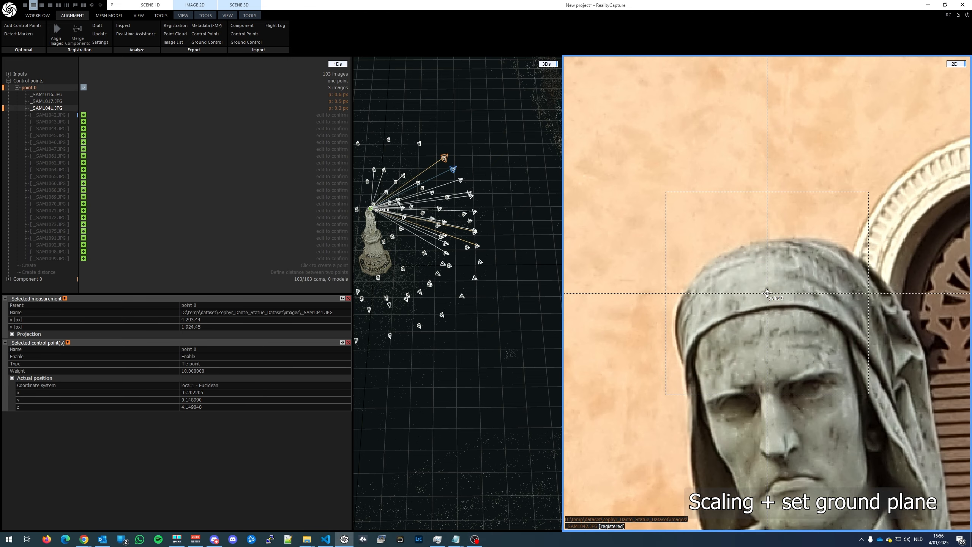
- Confirm the suggested positions of the hood control point in the remaining images, from _SAM1042.JPG through _SAM1099.JPG
left_click(767, 293)
left_click(767, 293)
left_click(767, 293)
left_click(767, 293)
left_click(767, 294)
left_click(767, 294)
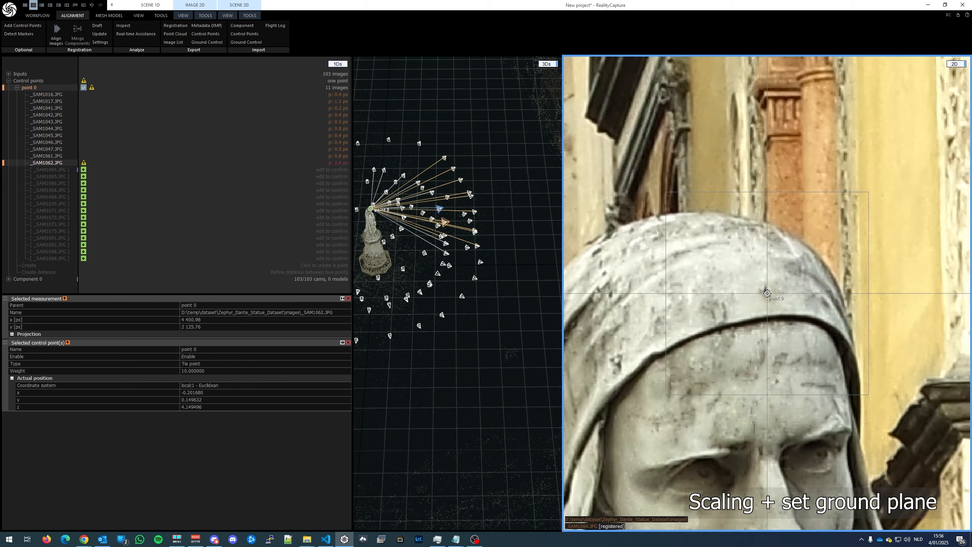
left_click(767, 293)
left_click(767, 293)
left_click(767, 293)
left_click(767, 293)
left_click(767, 294)
left_click(766, 293)
left_click(766, 293)
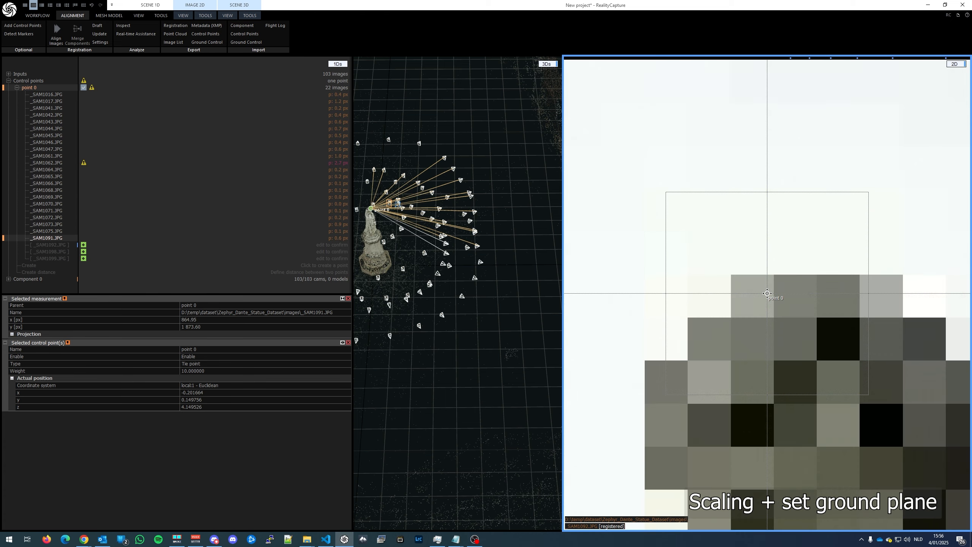
left_click(767, 293)
left_click(767, 293)
left_click(767, 293)
- Add a second control point on the upper edge of the plinth beneath the statue's feet in _SAM1099.JPG
scroll(707, 327, "down", 10)
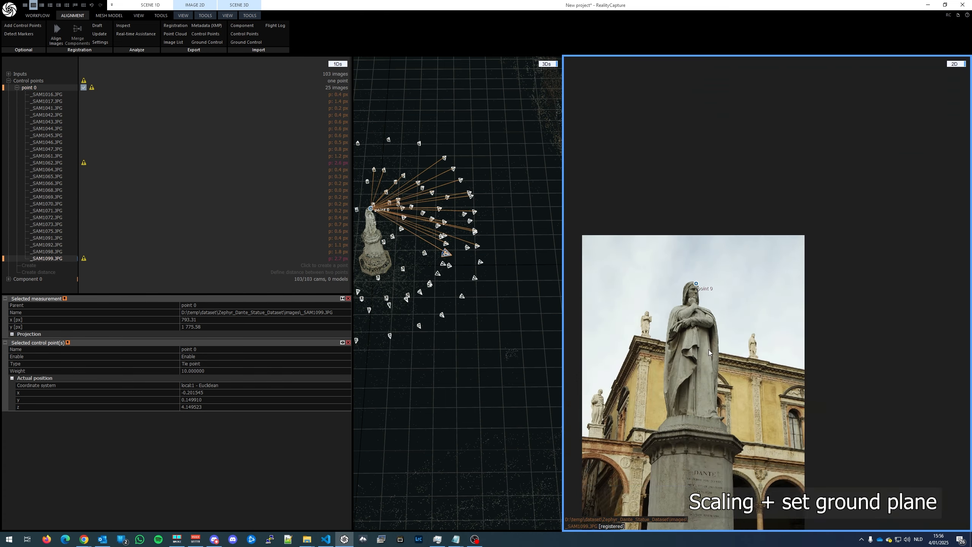
scroll(697, 366, "up", 5)
scroll(697, 367, "down", 5)
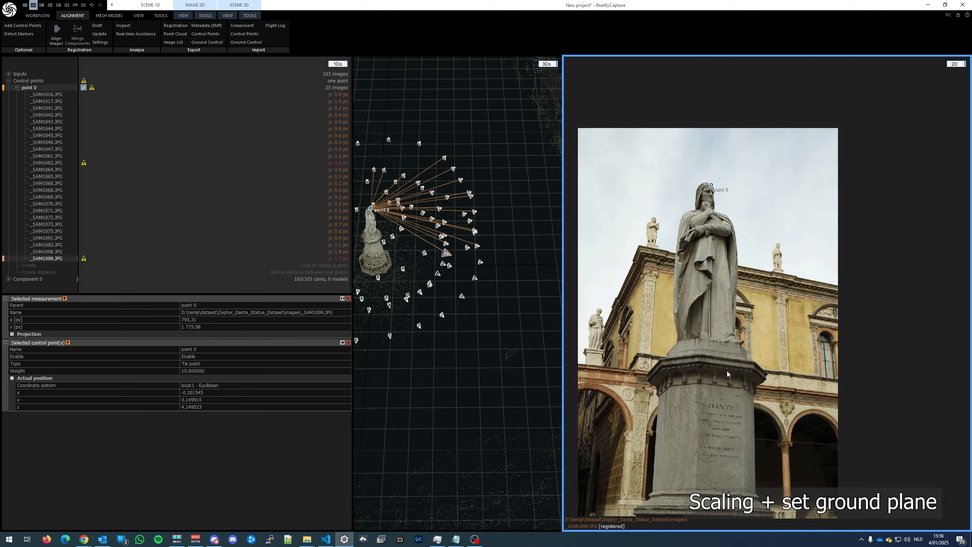
scroll(721, 359, "up", 7)
left_click_drag(707, 370, 745, 394)
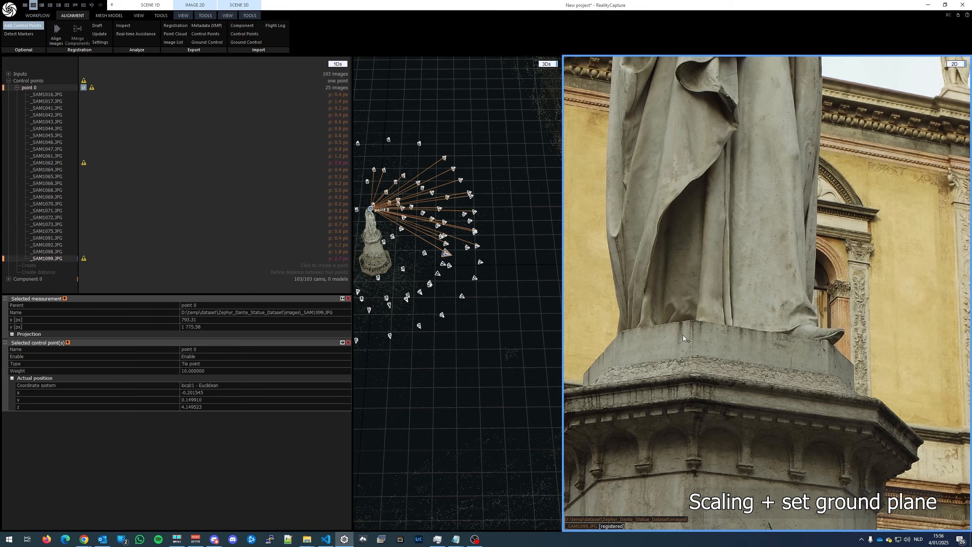
left_click(697, 345)
scroll(697, 345, "down", 7)
left_click(720, 356)
- Delete the stray point 2 and mark point 1 on the same plinth edge corner in _SAM1100.JPG
scroll(720, 356, "up", 7)
key("Right")
scroll(707, 335, "up", 3)
key("Escape")
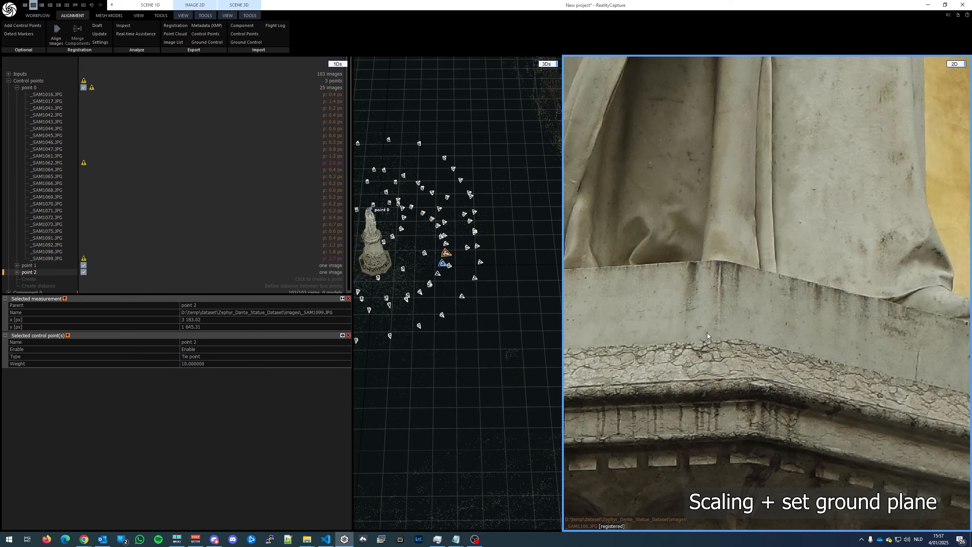
left_click(74, 273)
left_click(28, 265)
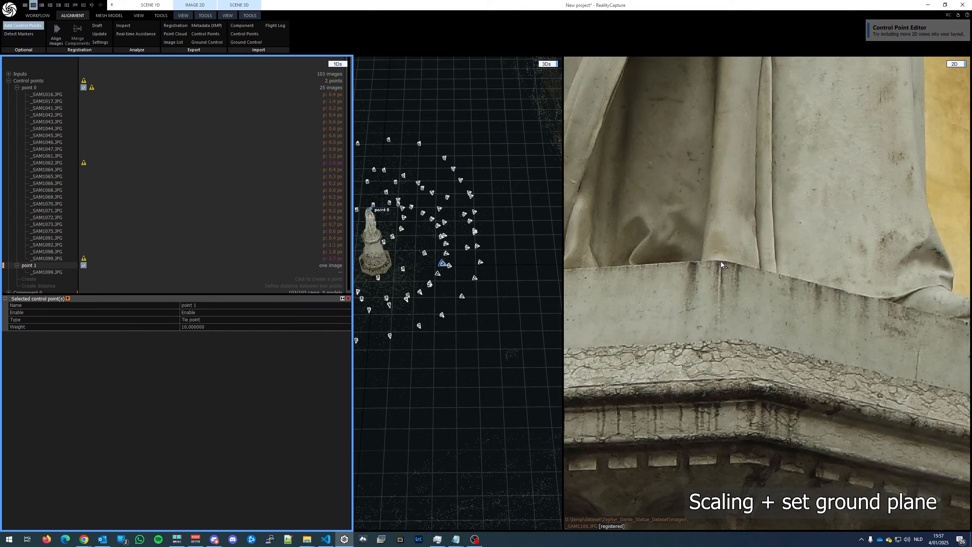
left_click(721, 262)
scroll(735, 290, "down", 7)
scroll(691, 326, "up", 4)
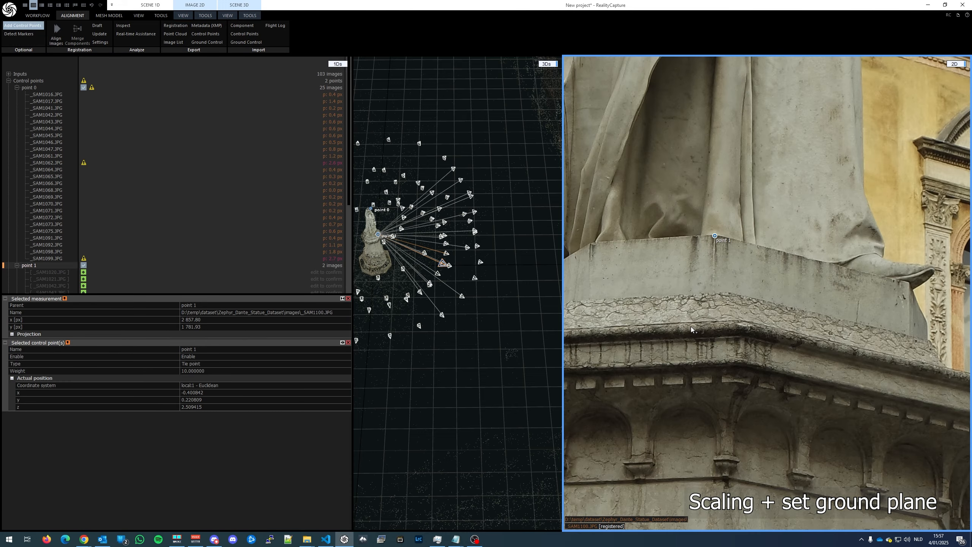
- Confirm the suggested positions of point 1 on the plinth edge in the remaining images, from _SAM1020.JPG through _SAM1103.JPG
left_click(50, 273)
left_click_drag(740, 230, 741, 422)
scroll(744, 332, "up", 5)
scroll(771, 357, "down", 5)
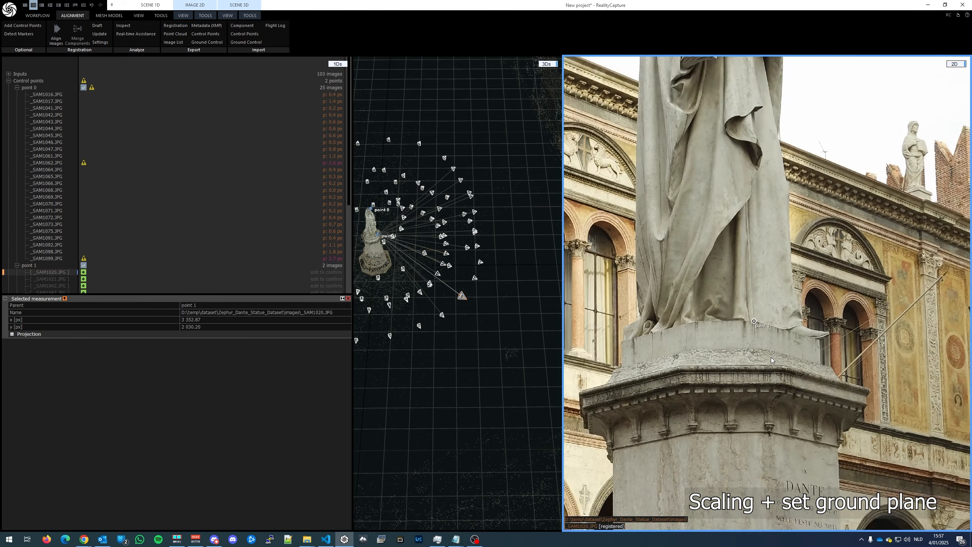
scroll(770, 357, "up", 4)
left_click(770, 358)
key("Right")
left_click(767, 293)
key("Right")
left_click(767, 293)
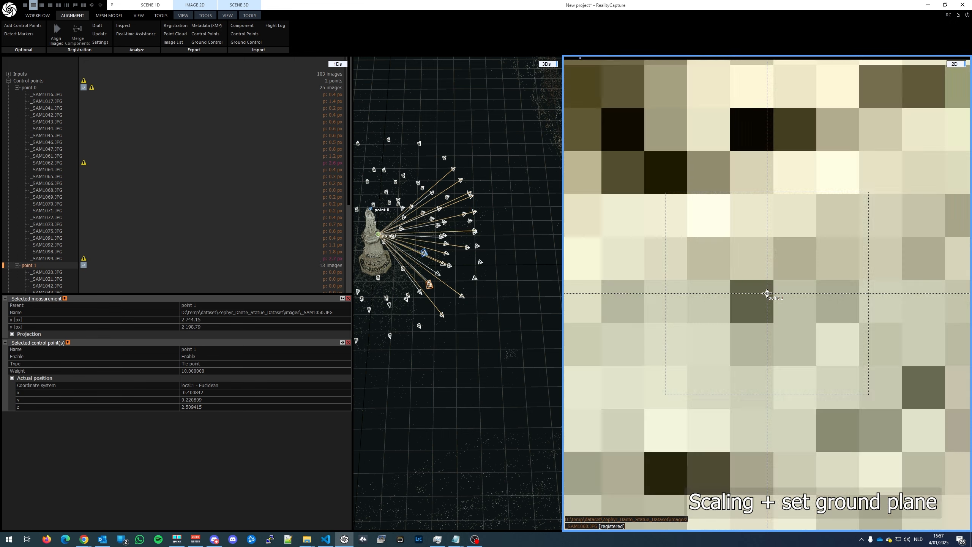
key("Right")
left_click(767, 293)
key("Right")
left_click(767, 294)
key("Right")
left_click(767, 294)
key("Right")
left_click(767, 293)
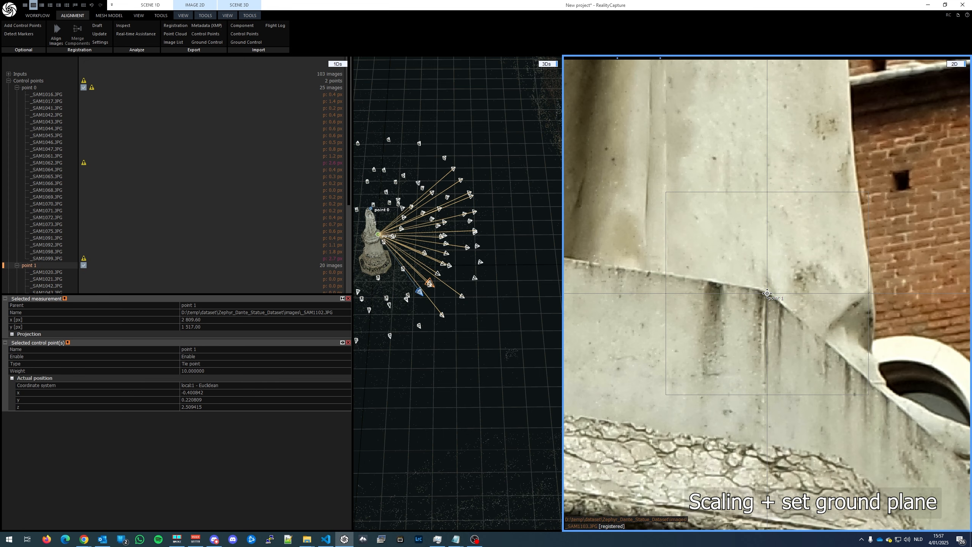
key("Right")
left_click(768, 334)
scroll(769, 336, "down", 5)
key("Right")
- Create a distance constraint between point 0 on the hood and point 1 on the plinth
left_click(17, 88)
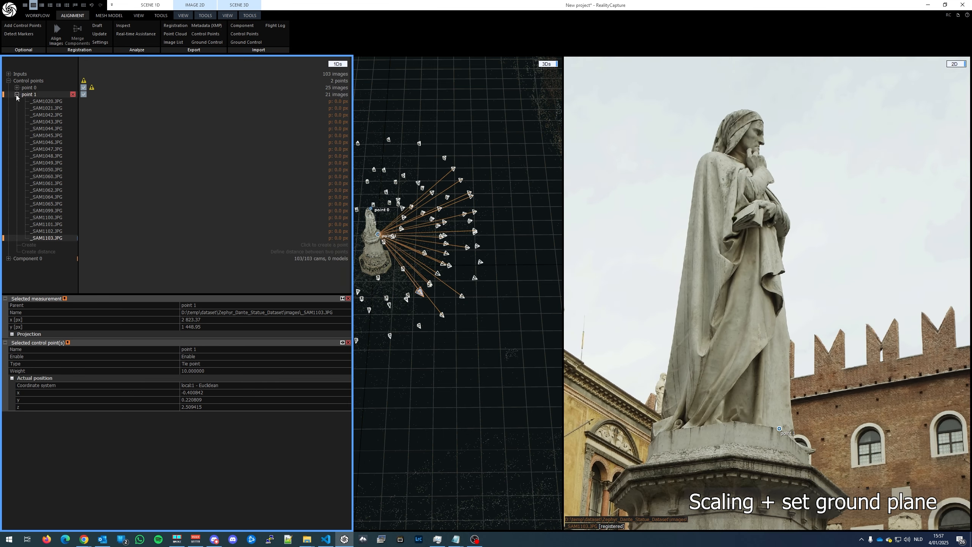
left_click(17, 94)
left_click(232, 116)
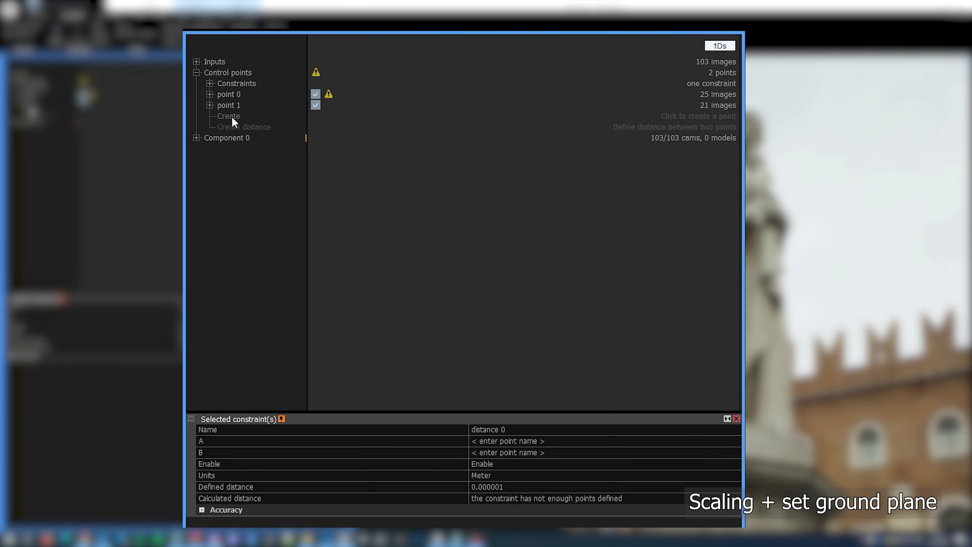
left_click(210, 83)
mouse_move(249, 95)
left_mouse_down()
mouse_move(230, 117)
mouse_move(253, 96)
left_mouse_up()
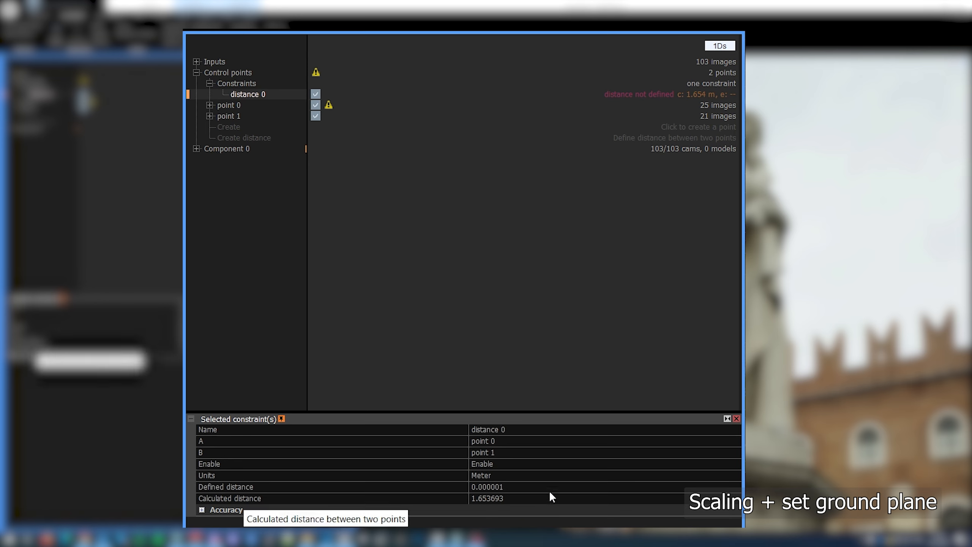
- Set the constraint's defined distance to 3 m and align the images again
left_click(528, 487)
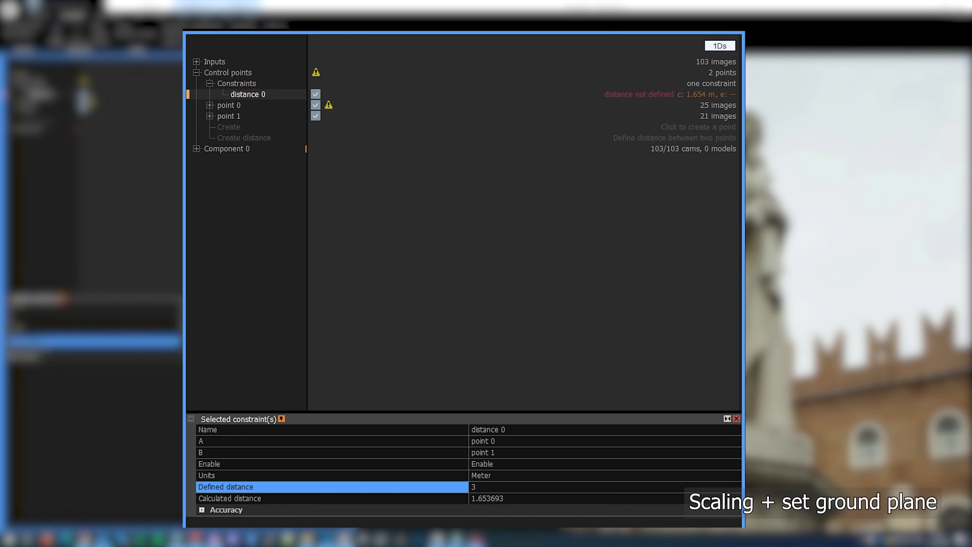
key("Return")
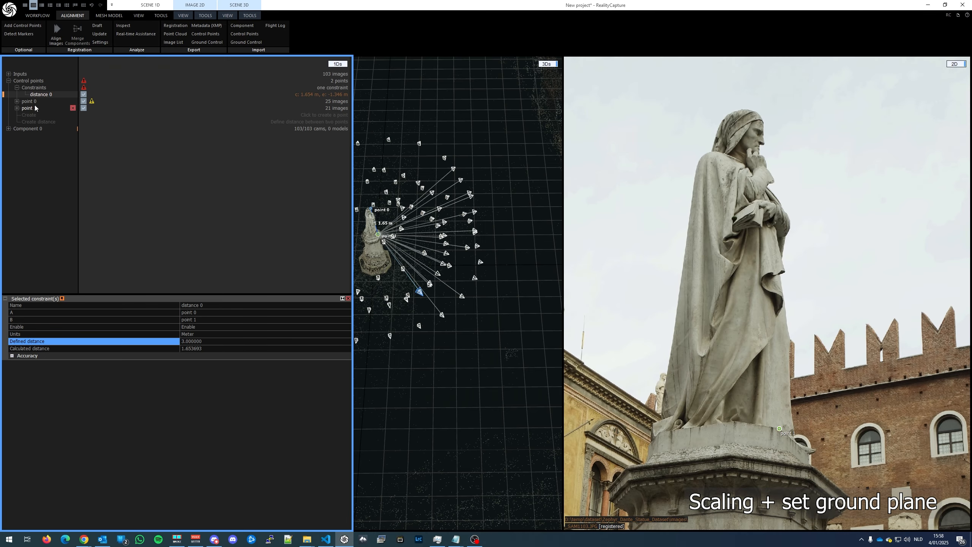
left_click(17, 100)
left_click(56, 40)
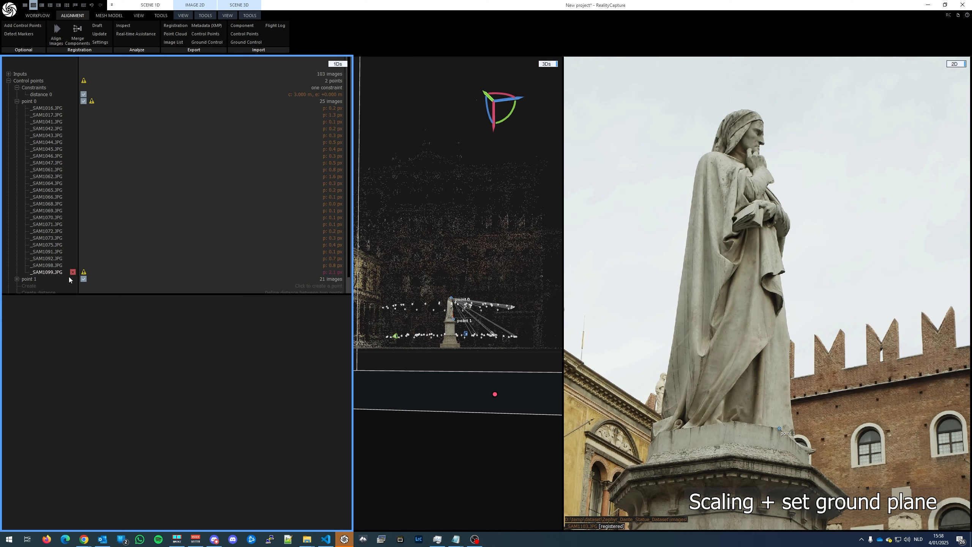
- Inspect point 0 in _SAM1099.JPG, delete that measurement and rerun the image alignment
left_click(50, 269)
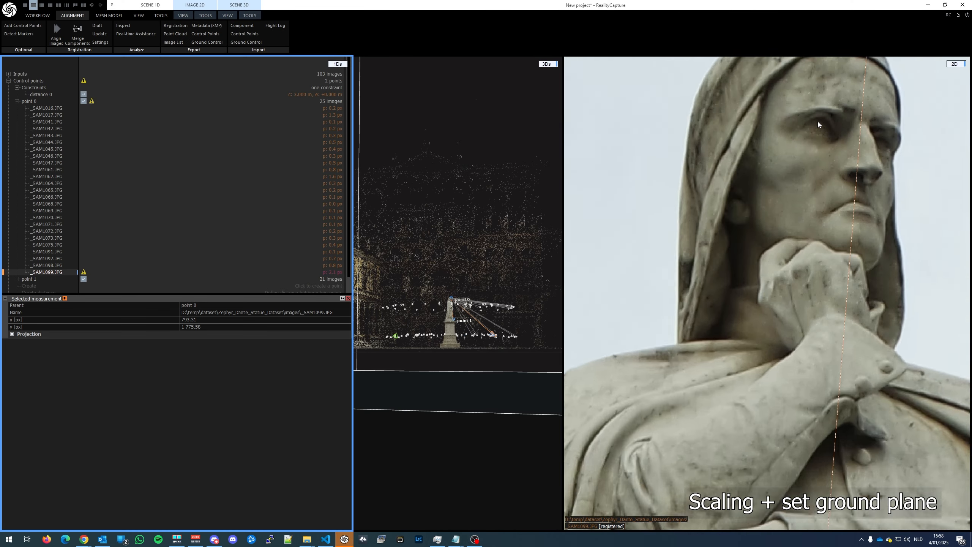
left_click_drag(836, 100, 726, 280)
scroll(725, 280, "up", 3)
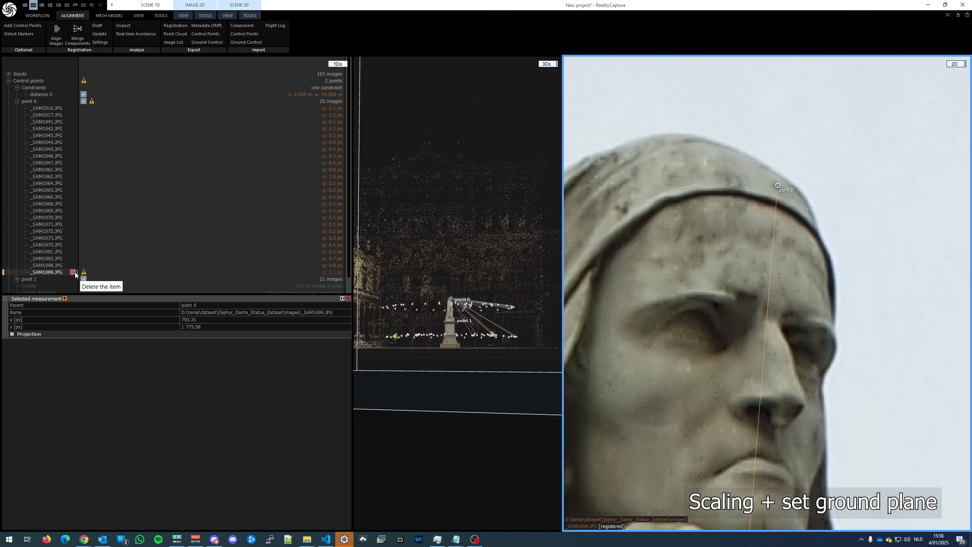
left_click(73, 272)
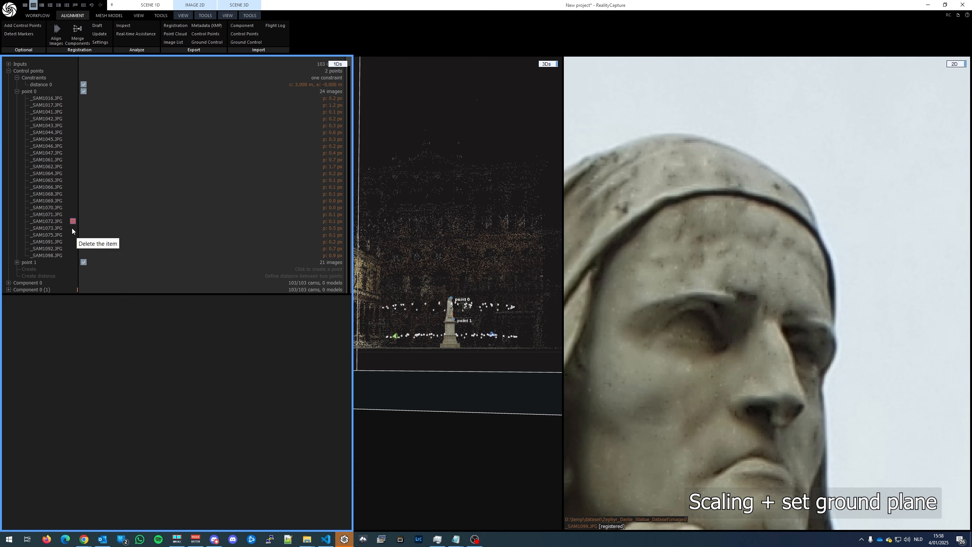
left_click(57, 32)
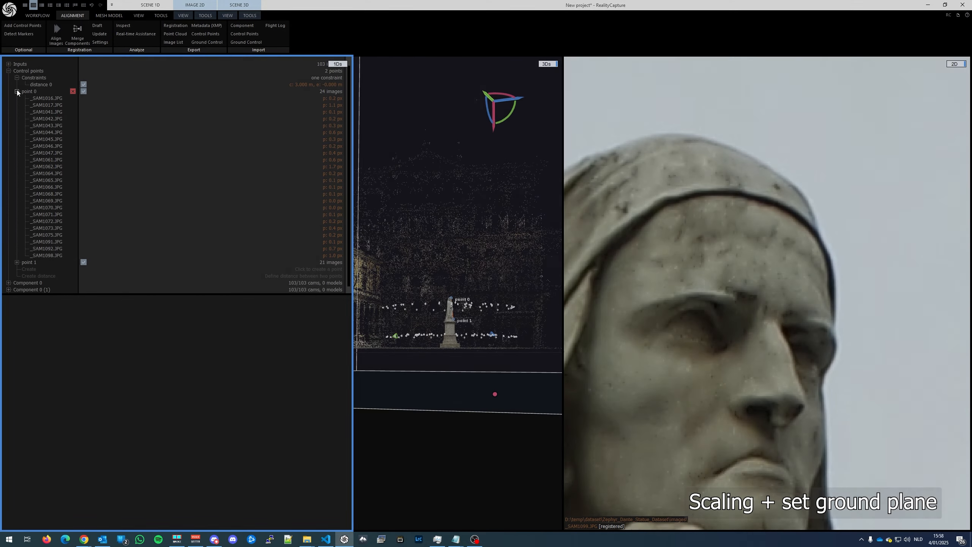
- Delete the superseded components Component 0 and Component 0 (1)
left_click(17, 91)
left_click(65, 128)
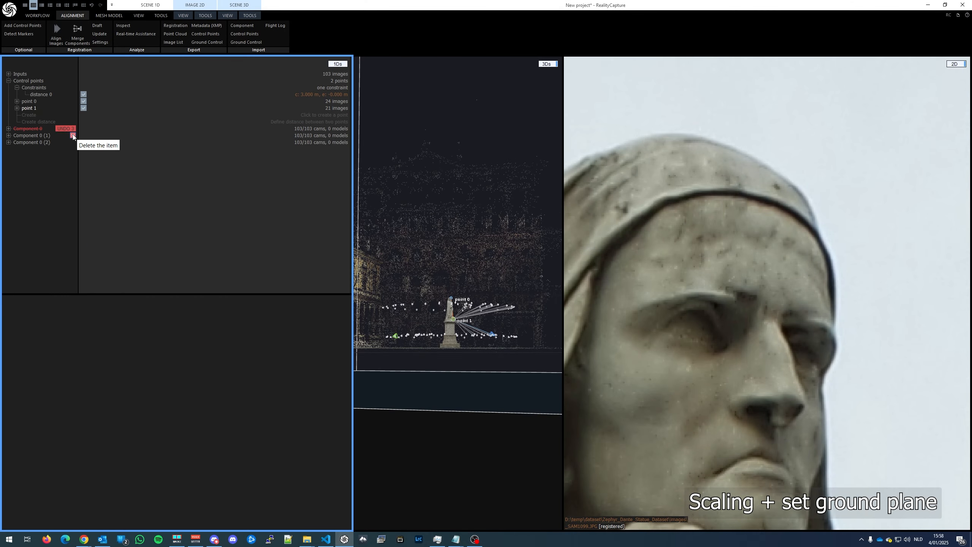
left_click(65, 135)
- Widen the 3D view and set its camera to the Top view
left_click_drag(504, 276, 445, 260)
scroll(487, 340, "up", 5)
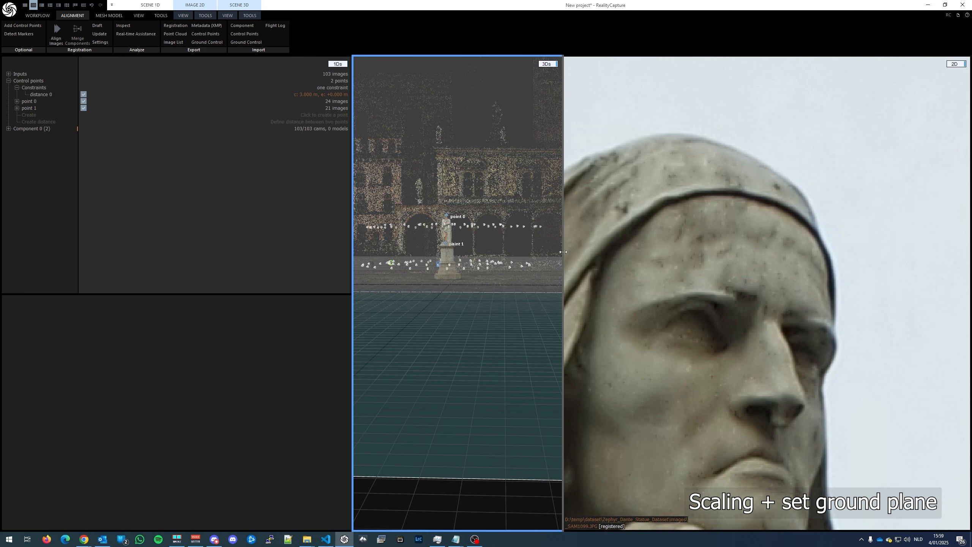
left_click_drag(567, 249, 873, 251)
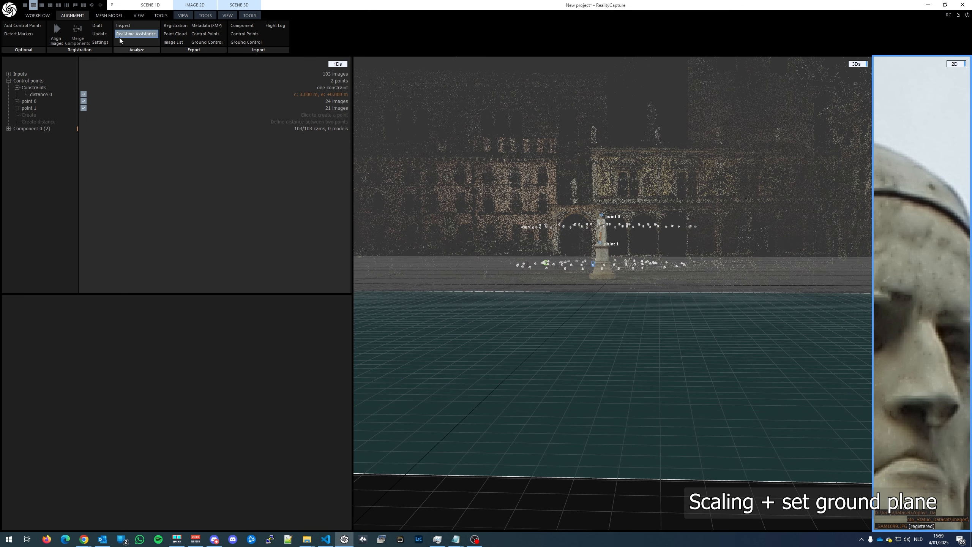
left_click(228, 15)
left_click(330, 25)
left_click(331, 52)
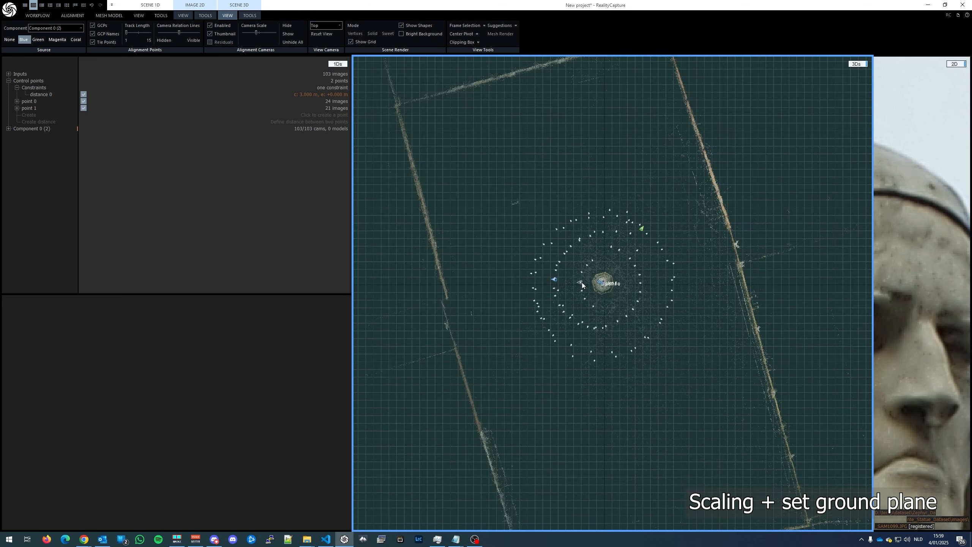
- Set the 3D camera to the Left view and frame the statue with its surrounding cameras
left_click(328, 26)
left_click(328, 25)
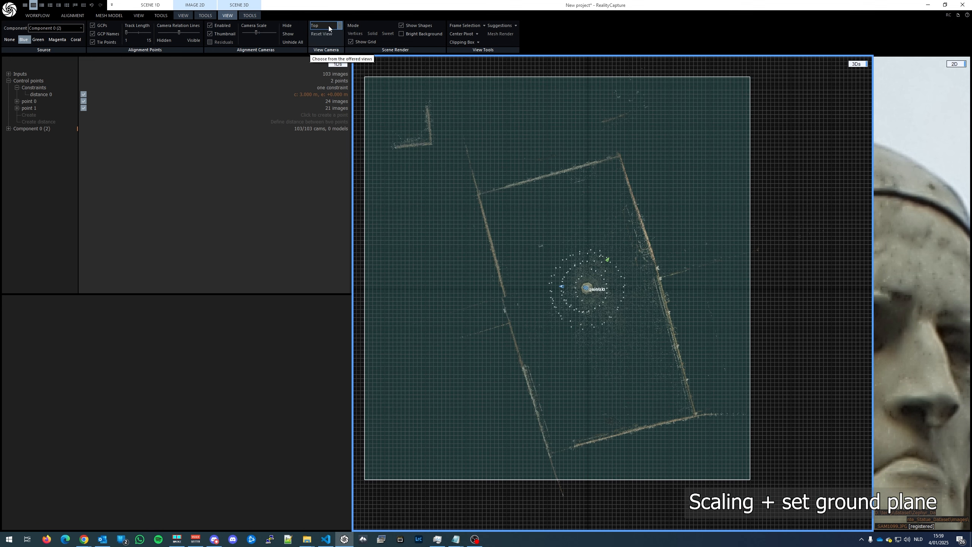
scroll(328, 25, "up", 3)
scroll(451, 184, "down", 2)
scroll(584, 267, "up", 8)
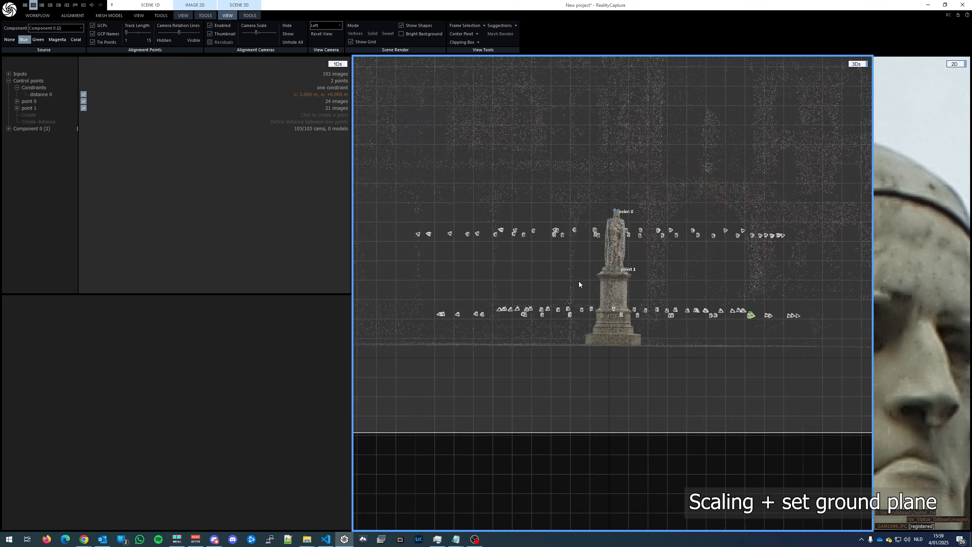
scroll(579, 281, "down", 3)
scroll(558, 270, "up", 3)
- Use Set Ground Plane to bring the ground plane closer to the statue's base and tilt the scene slightly to level it
left_click(250, 15)
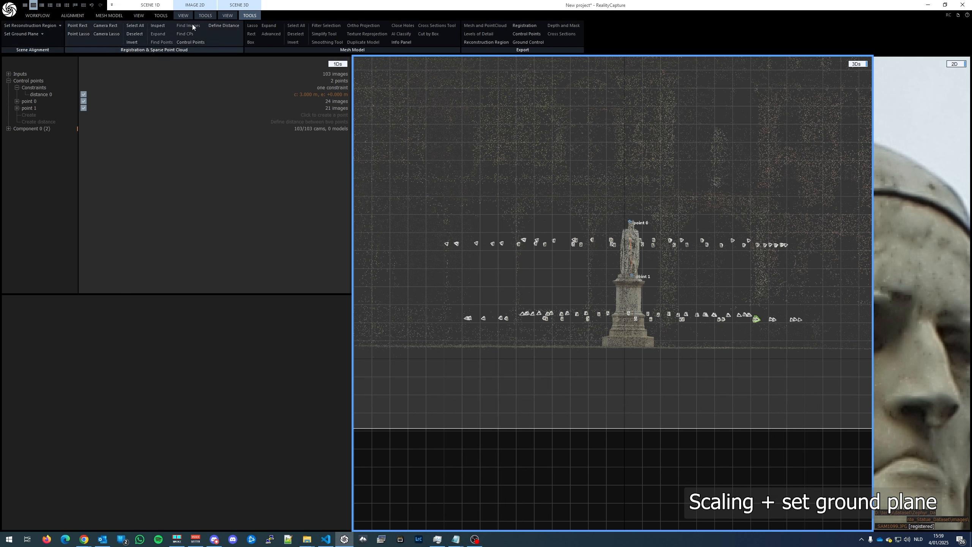
left_click(21, 34)
left_click_drag(625, 351, 628, 362)
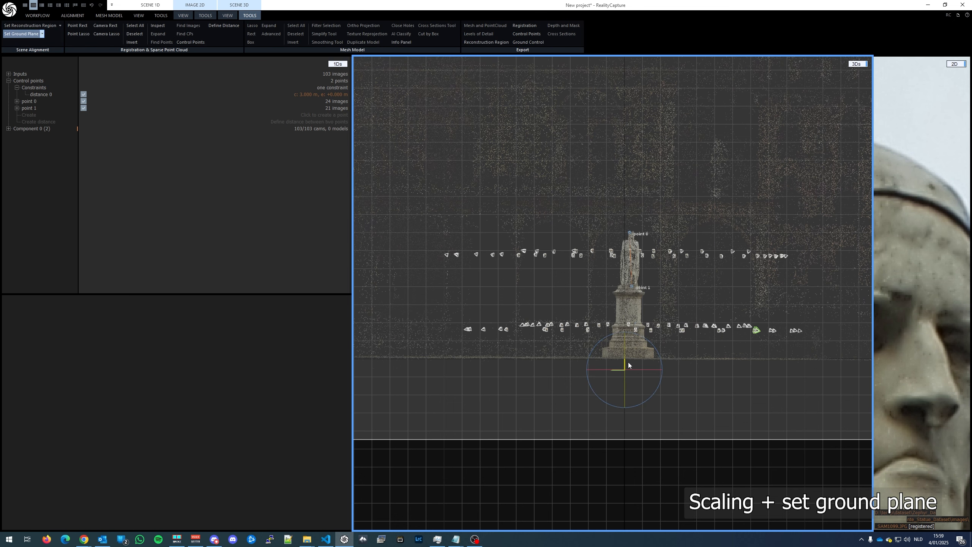
left_click_drag(655, 392, 655, 393)
scroll(683, 400, "down", 3)
scroll(685, 400, "down", 5)
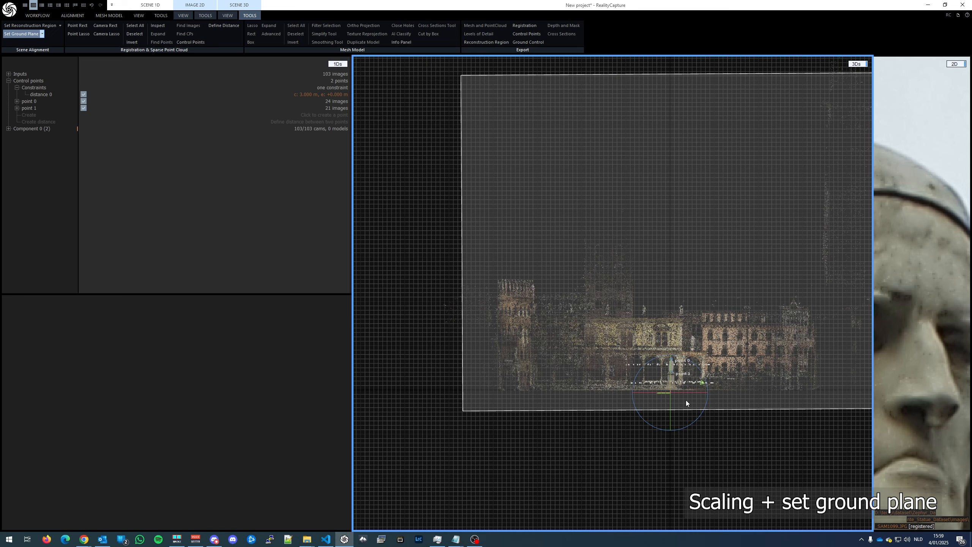
scroll(685, 399, "up", 10)
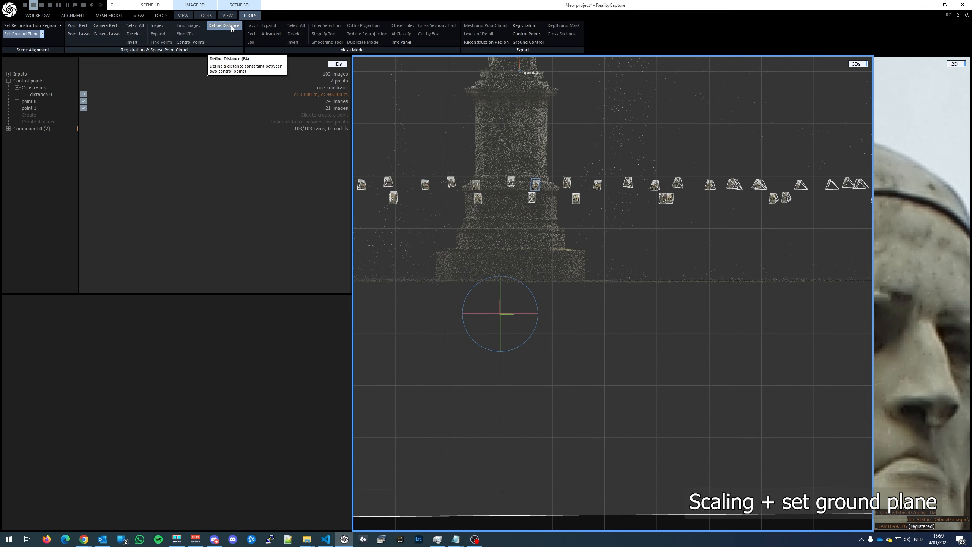
left_click(22, 35)
scroll(535, 267, "down", 10)
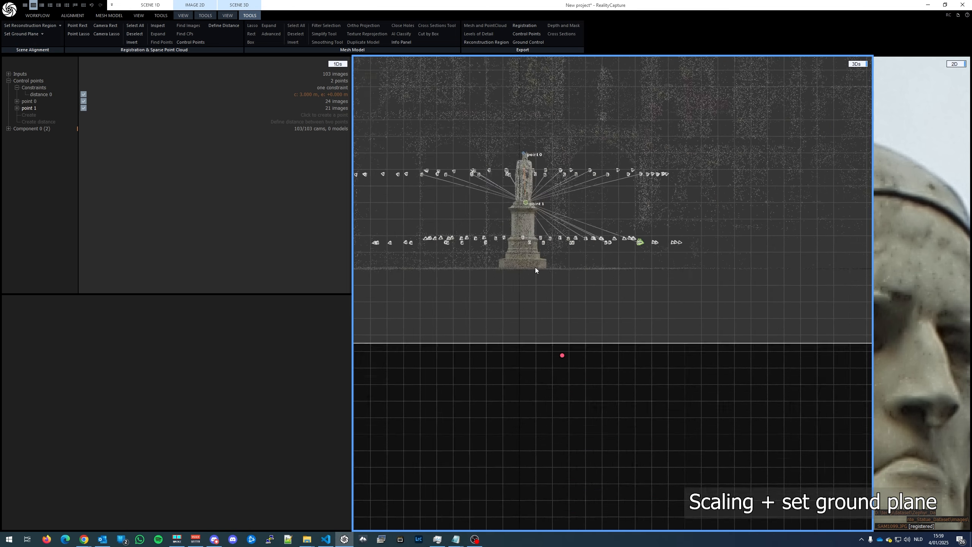
left_click_drag(608, 211, 609, 236)
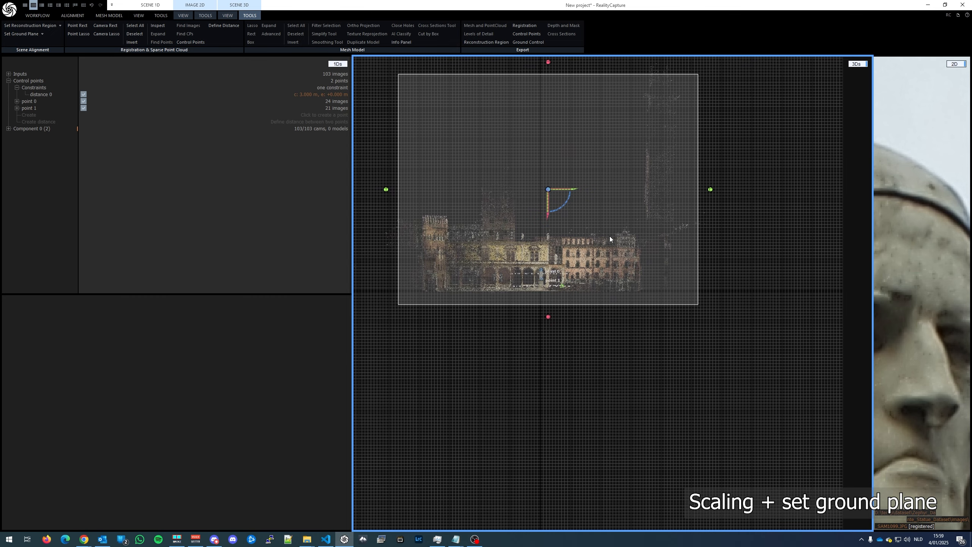
scroll(583, 222, "down", 4)
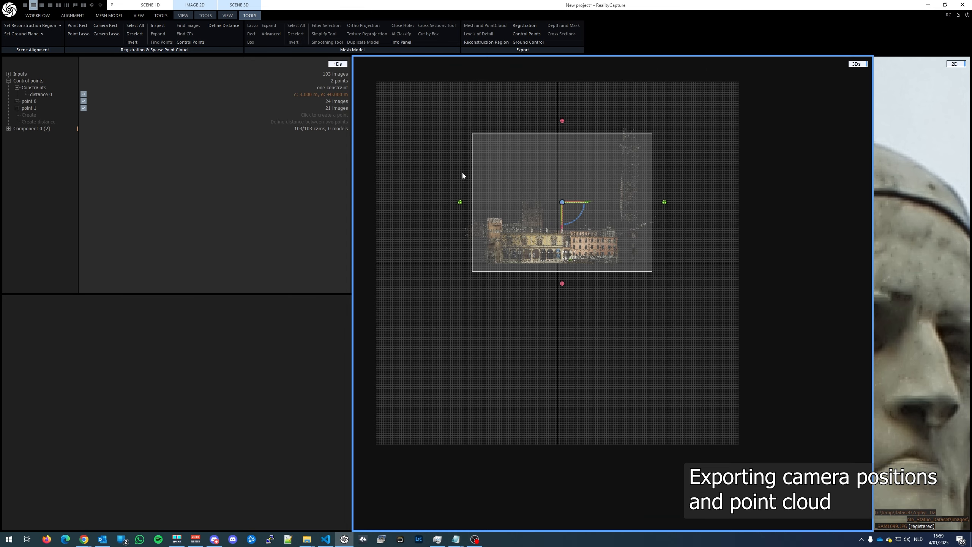
- Select all camera poses of Component 0 (2) and open the registration export
left_click(73, 15)
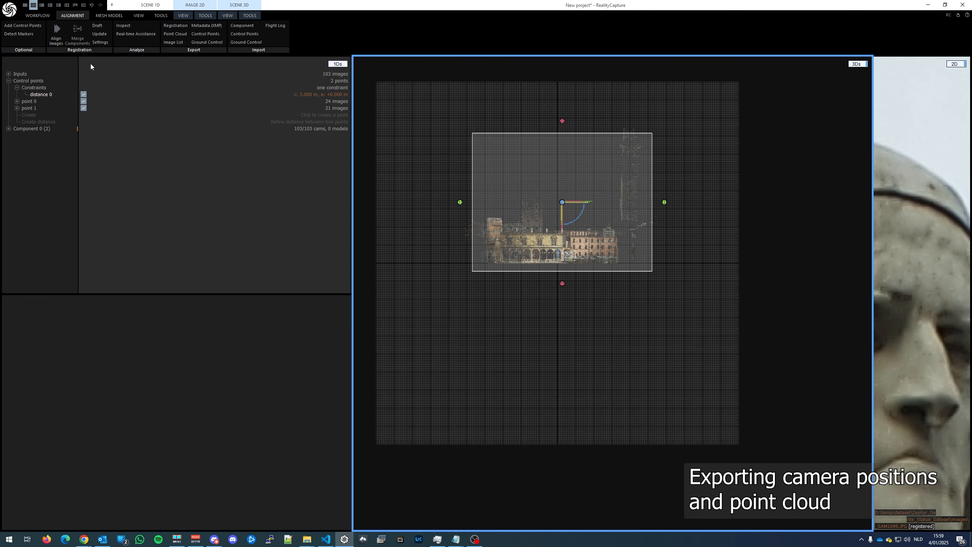
left_click(9, 129)
left_click(17, 135)
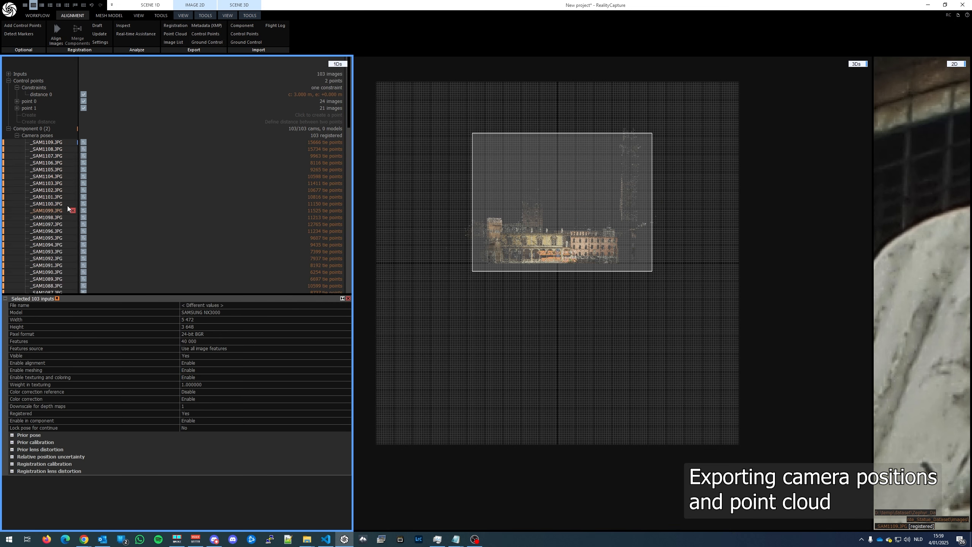
left_click(176, 26)
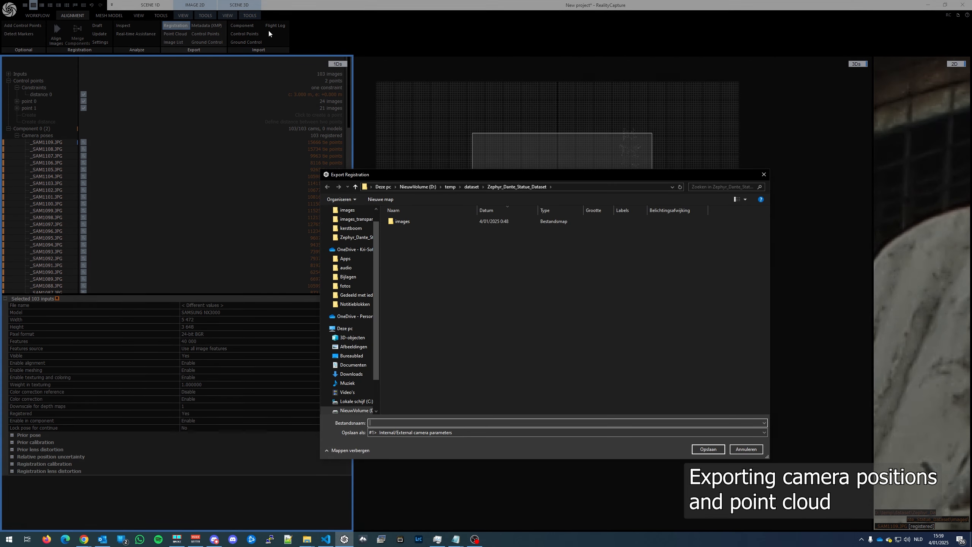
left_click_drag(553, 176, 569, 200)
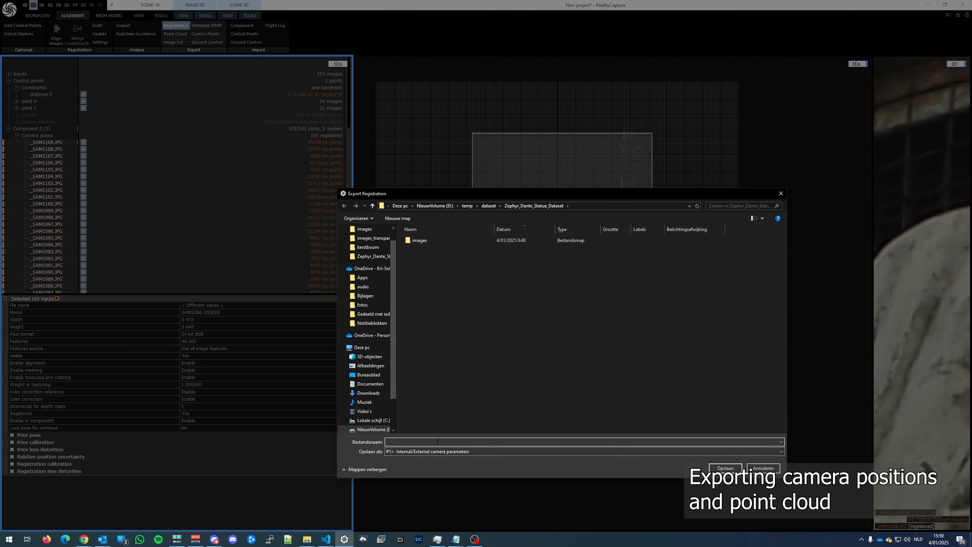
type("sparse-original")
left_click(725, 468)
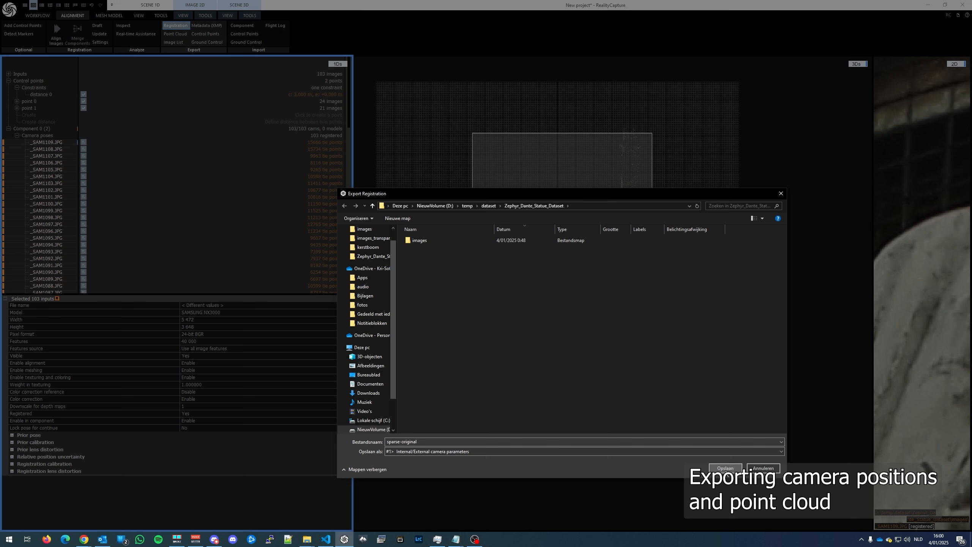
double_click(436, 440)
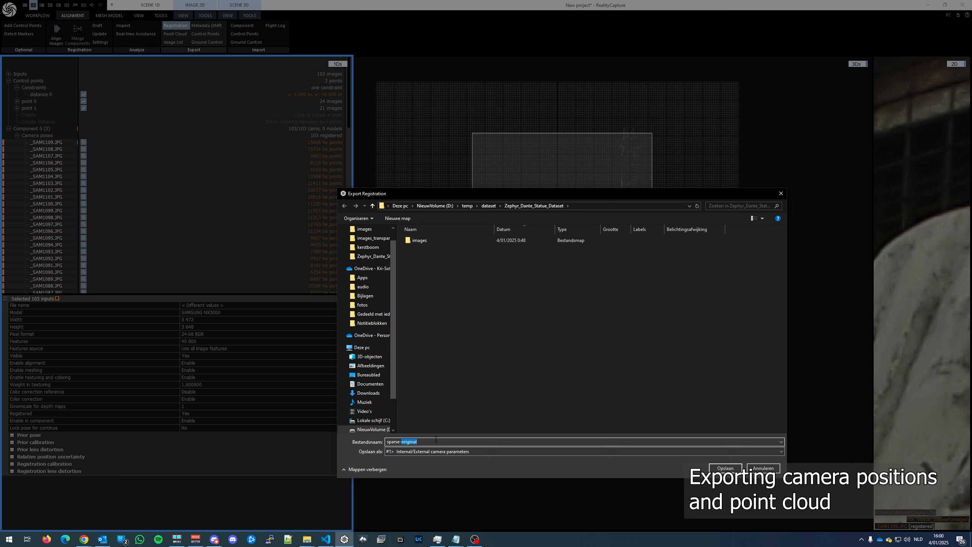
triple_click(436, 440)
key("BackSpace")
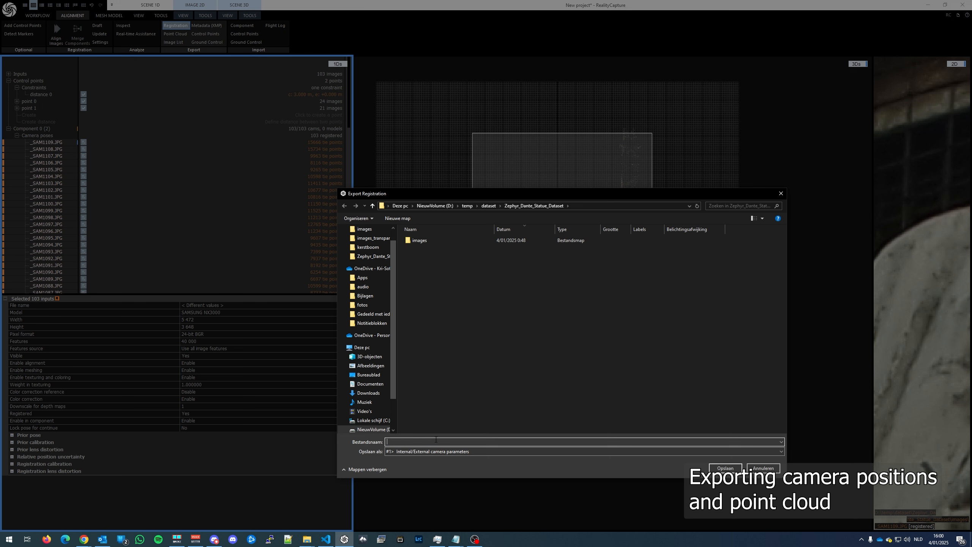
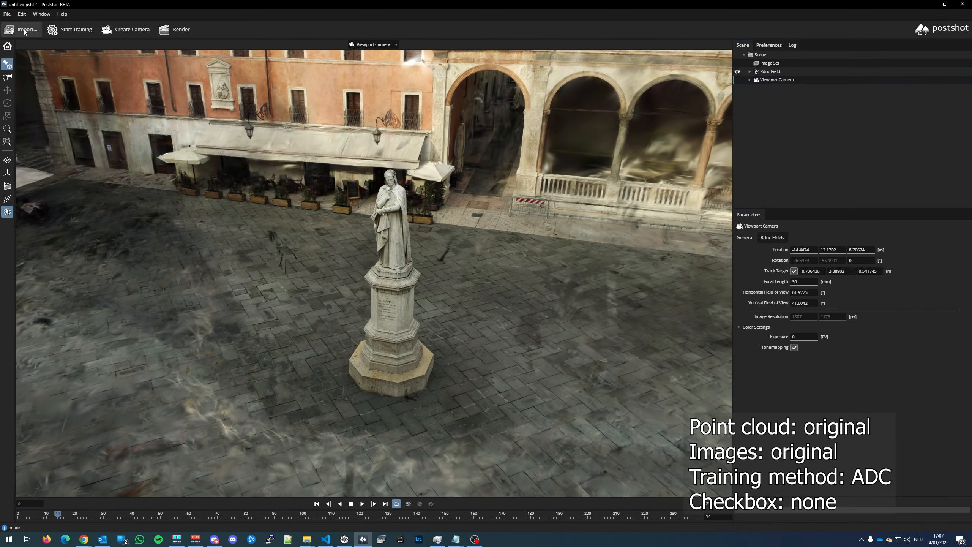
- In Postshot, export the radiance field as the PLY file original-adc in the splats folder
left_click(7, 14)
left_click(16, 98)
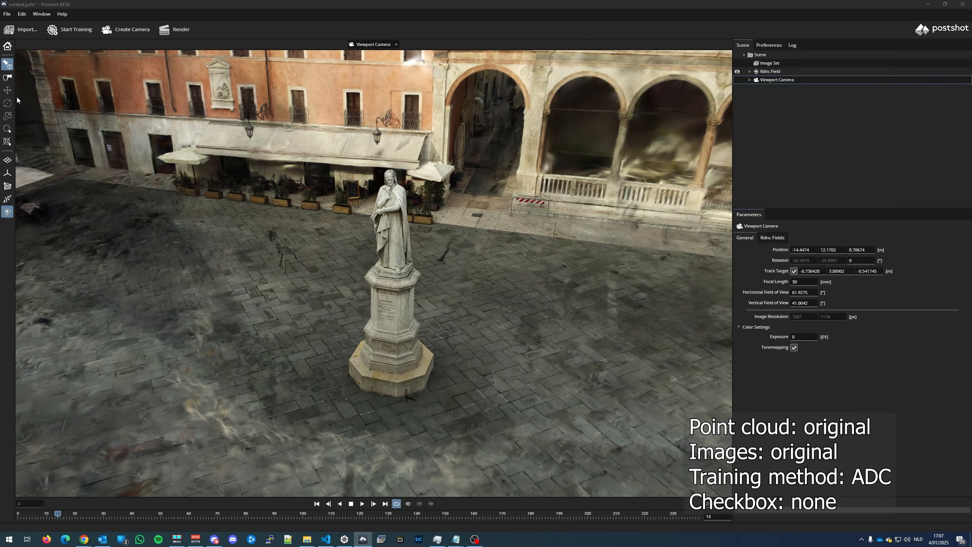
left_click(249, 157)
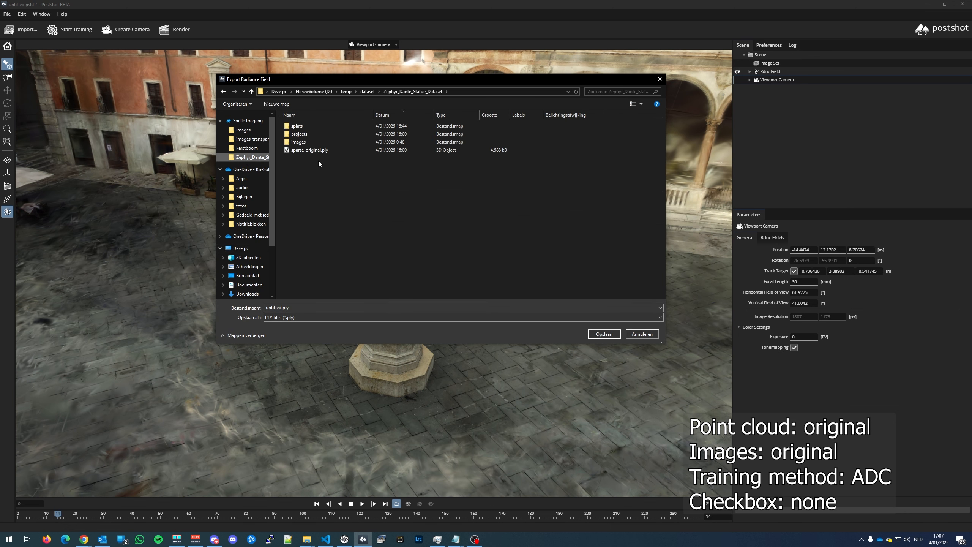
double_click(309, 126)
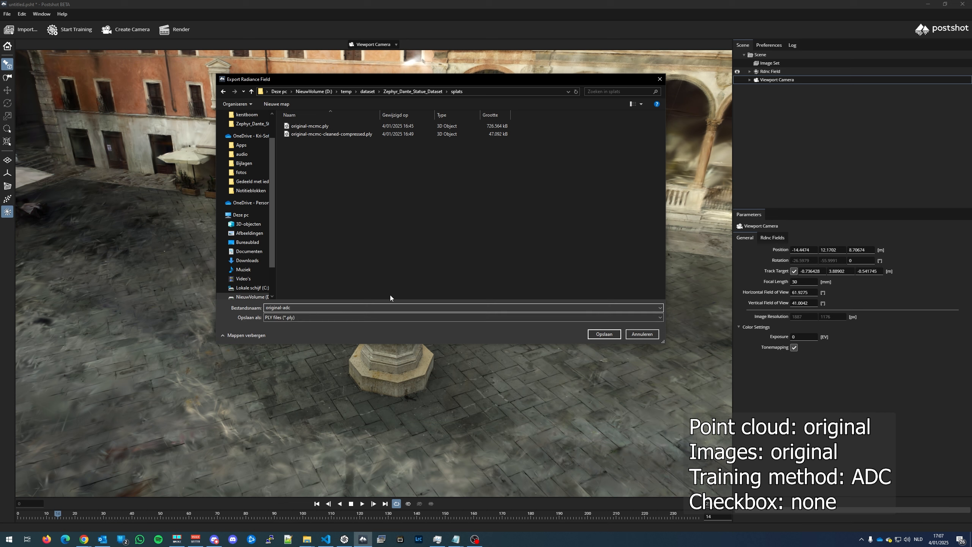
left_click(600, 336)
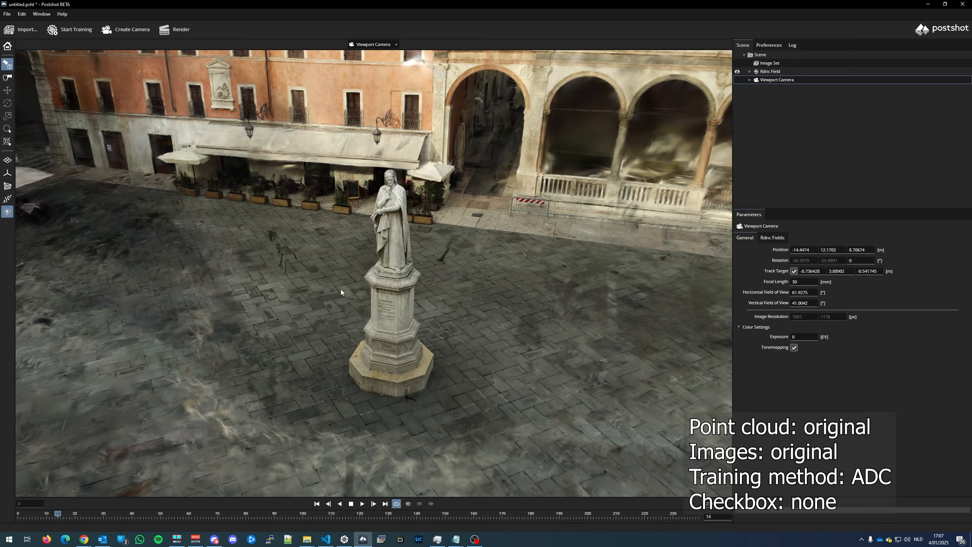
- Examine the trained statue scene from several angles and distances, and view the model info of the Rdnc Field
scroll(340, 288, "down", 2)
left_click_drag(341, 288, 440, 309)
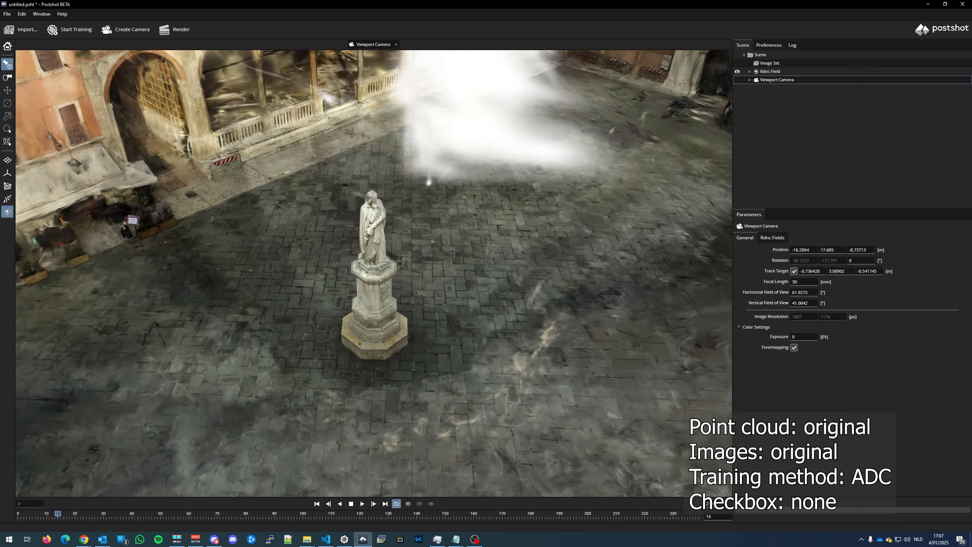
left_click_drag(433, 241, 330, 300)
scroll(334, 300, "down", 3)
left_click_drag(517, 209, 405, 333)
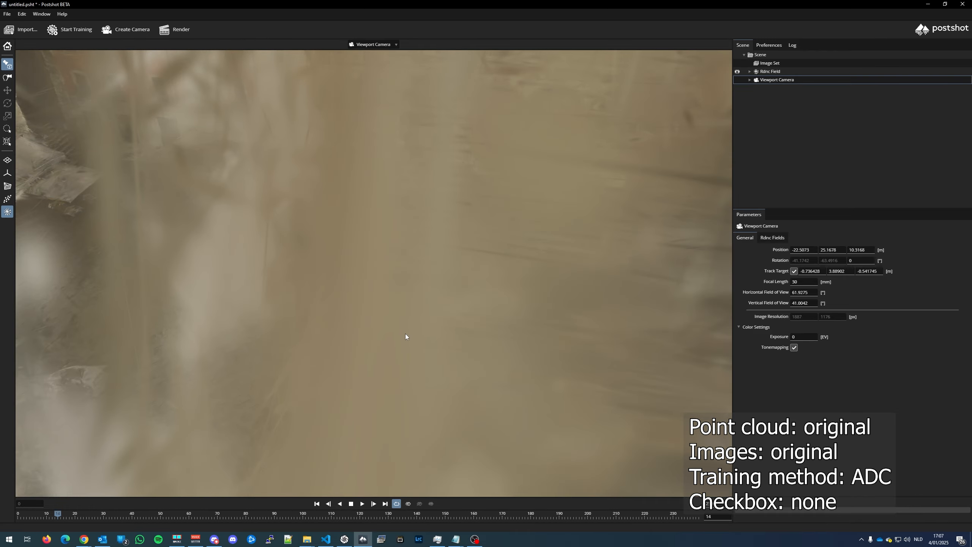
scroll(406, 335, "up", 1)
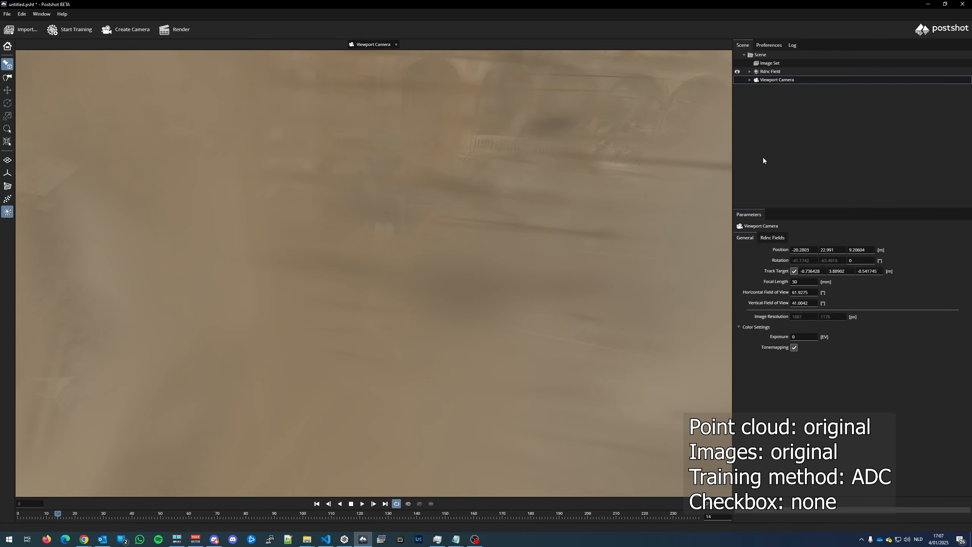
left_click(773, 72)
left_click(759, 237)
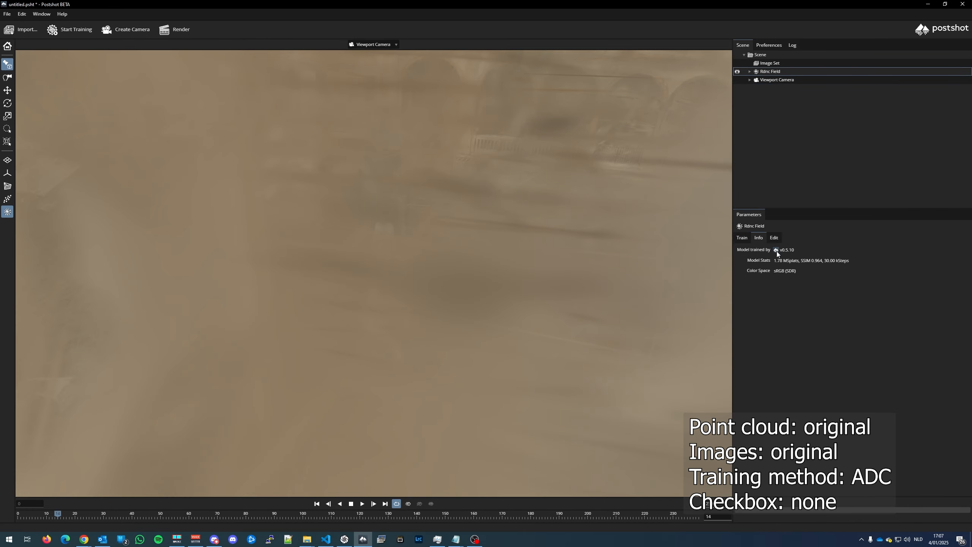
left_click_drag(566, 247, 673, 249)
left_click_drag(429, 265, 484, 267)
scroll(330, 269, "up", 2)
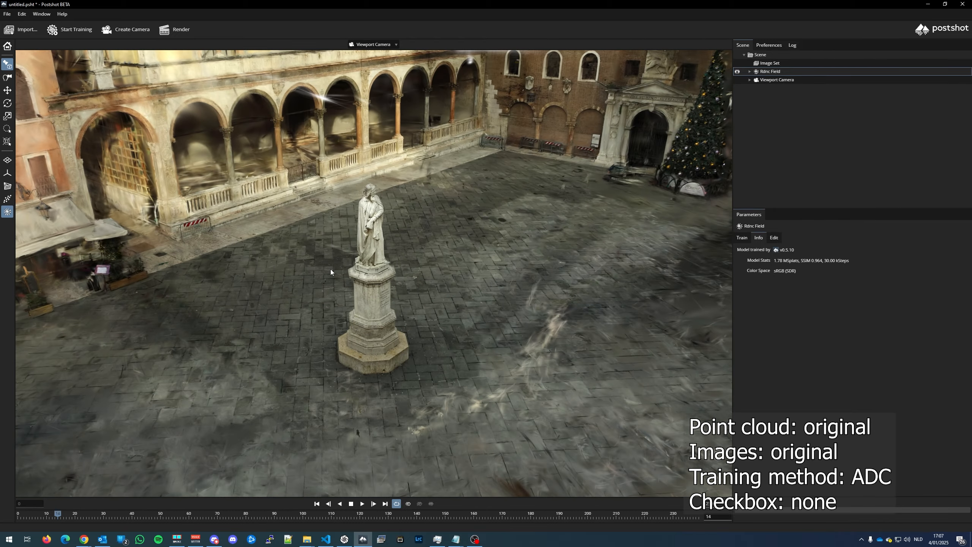
left_click_drag(380, 280, 165, 265)
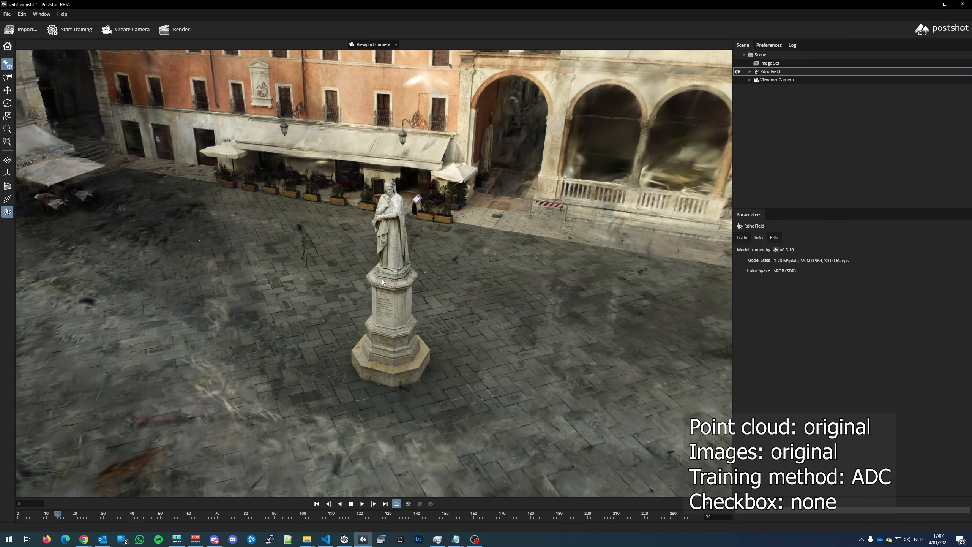
- Switch to the SuperSplat editor in Chrome and start a new empty scene
left_click(85, 539)
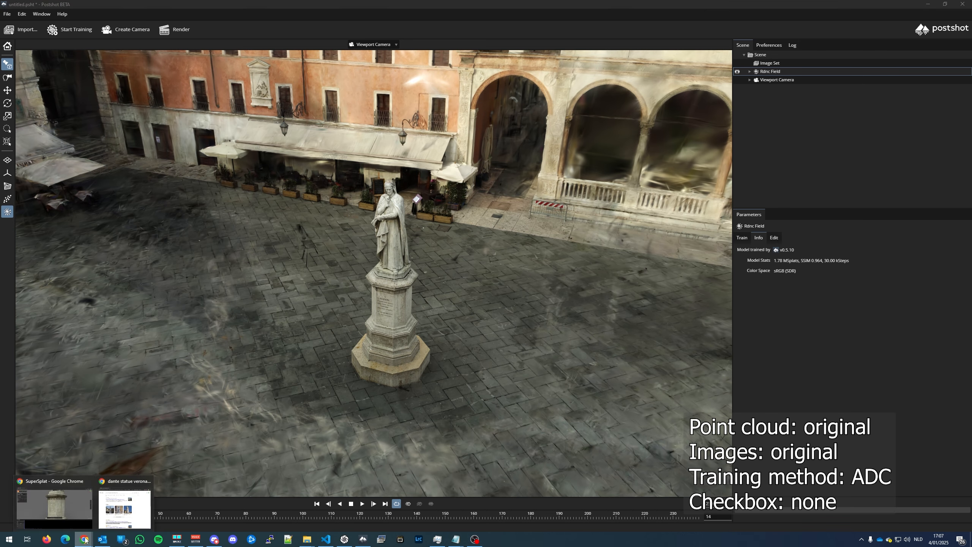
left_click(83, 515)
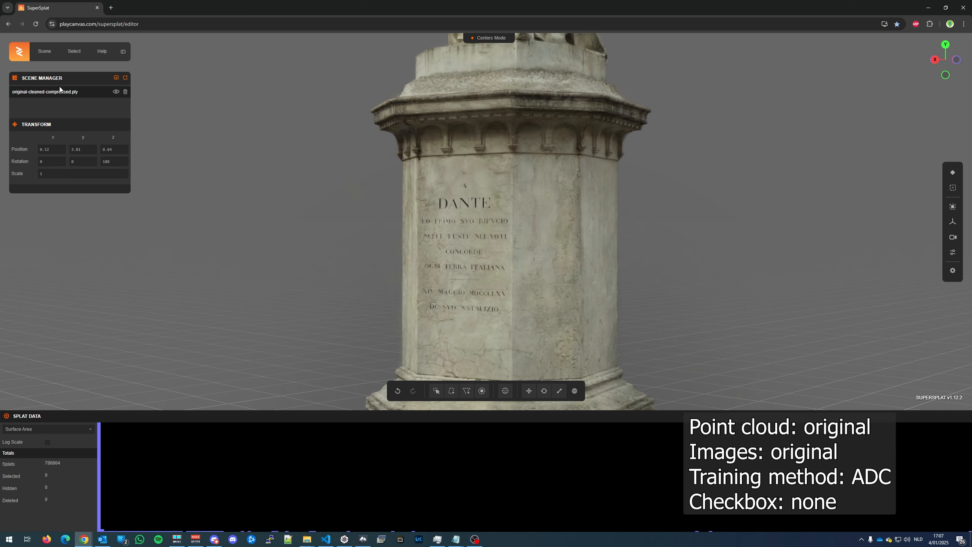
left_click(45, 51)
left_click(46, 65)
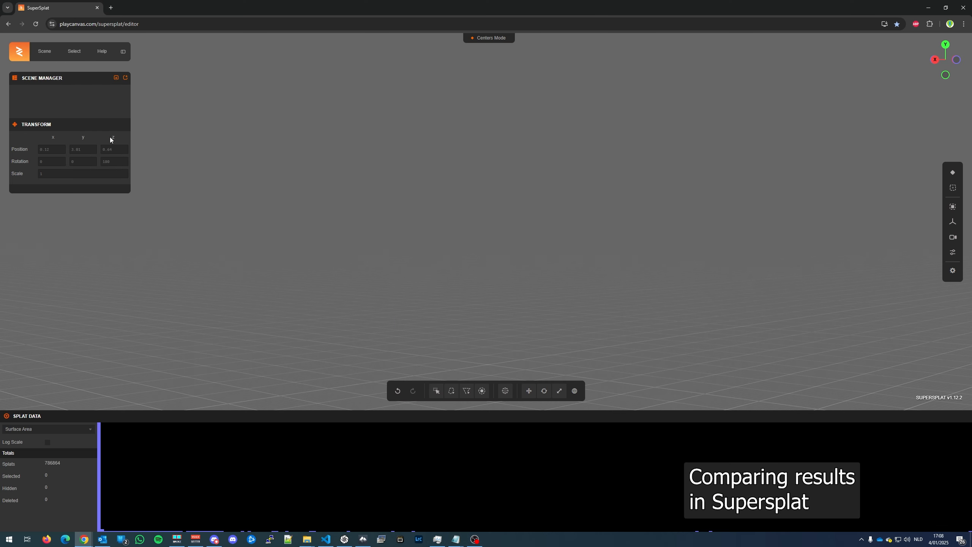
- Open original-mcmc.ply from the splats folder in the empty scene
left_click(45, 58)
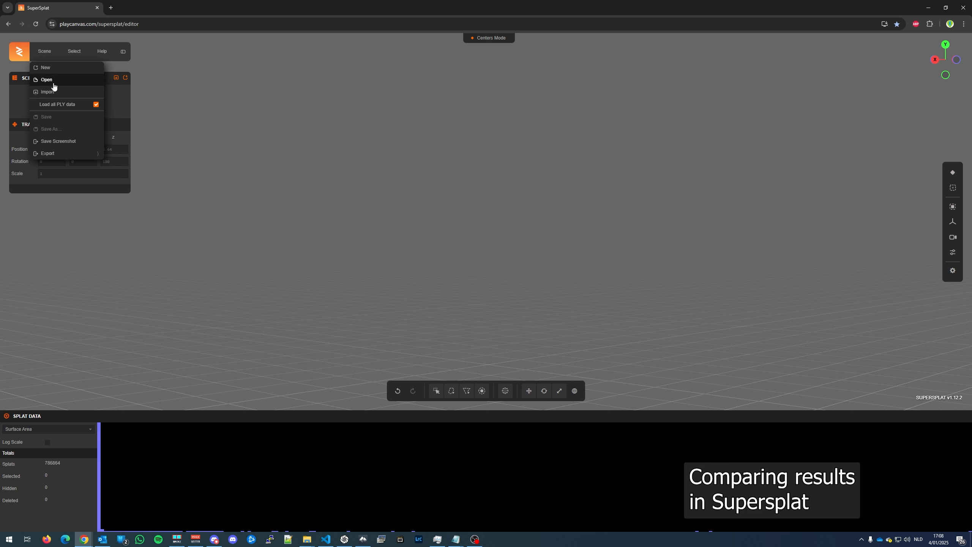
left_click(47, 79)
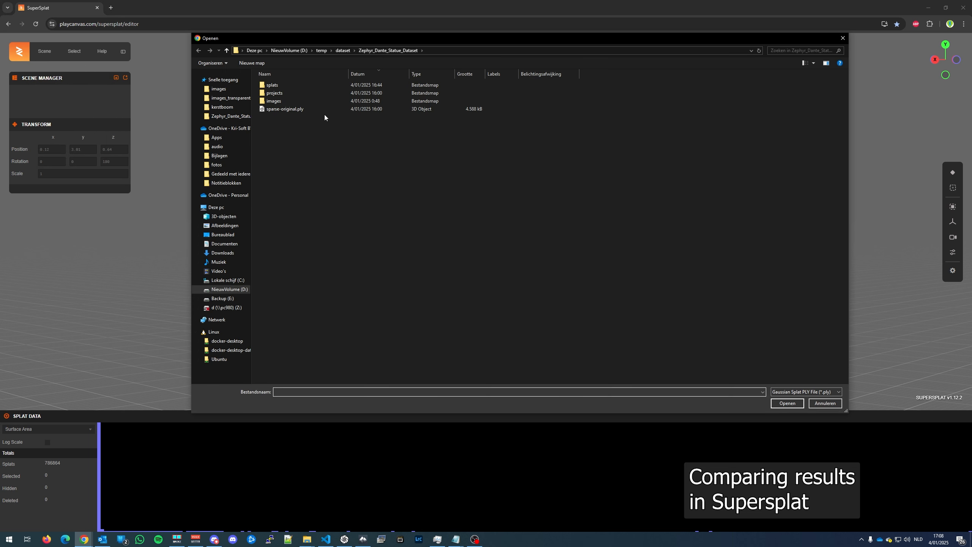
double_click(273, 85)
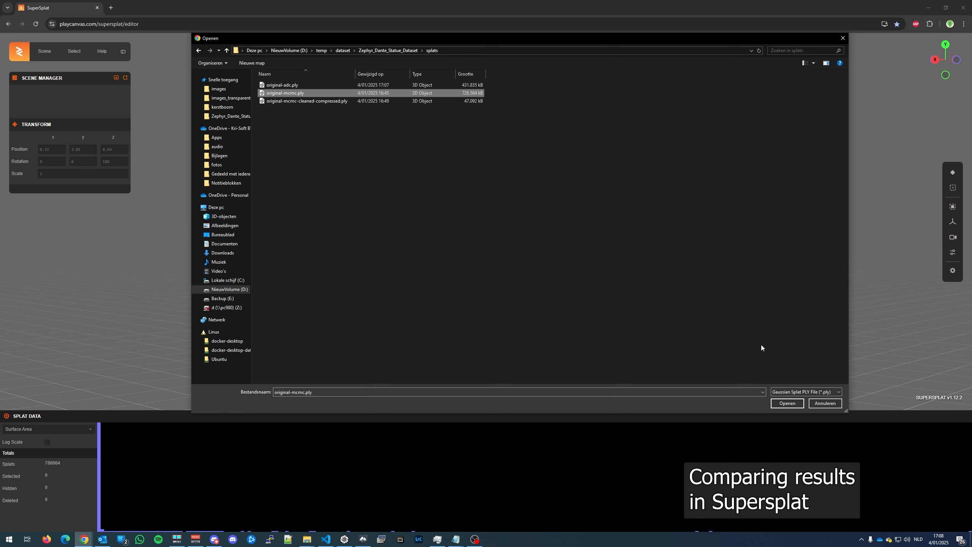
left_click(783, 402)
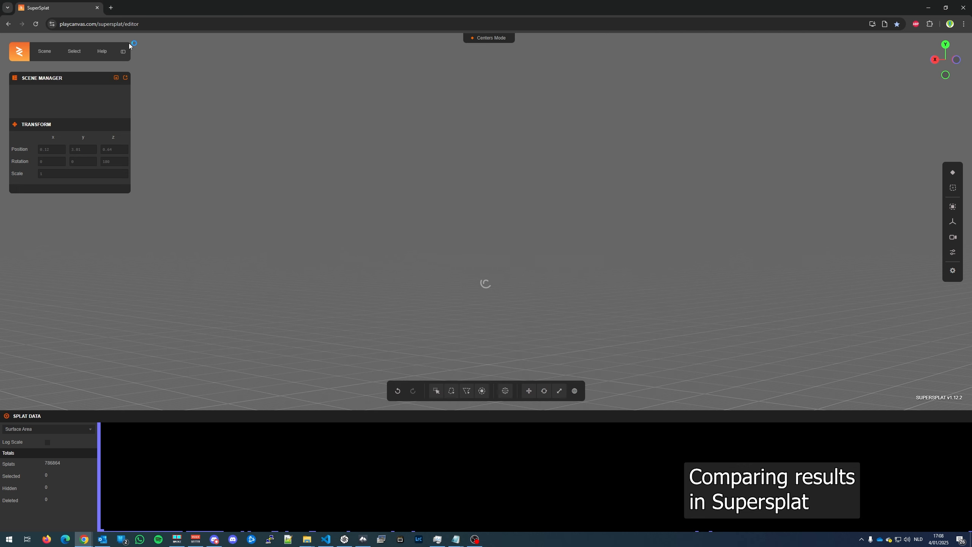
- Open a second SuperSplat editor in a new browser tab using the same address, playcanvas.com/supersplat/editor
left_click(124, 22)
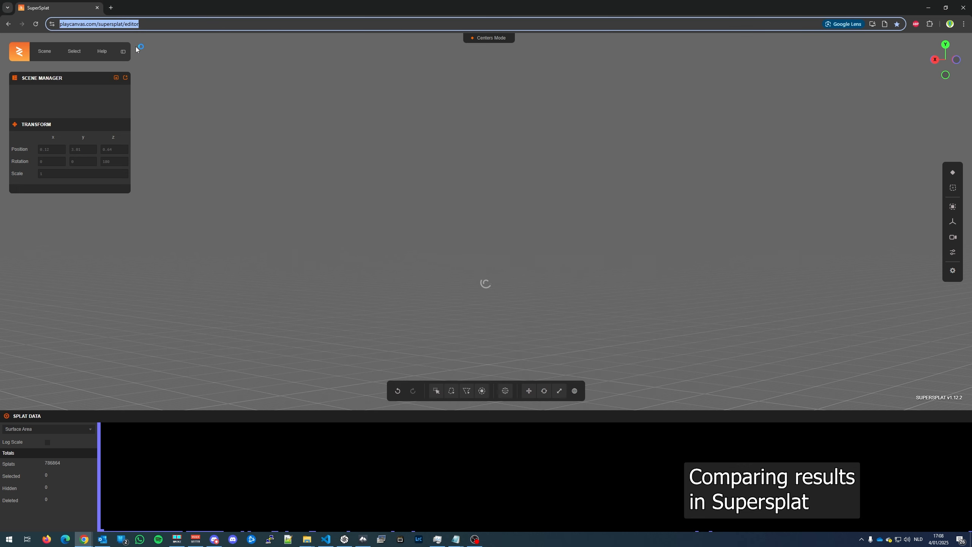
key("ctrl+c")
left_click(111, 8)
key("ctrl+v")
key("Return")
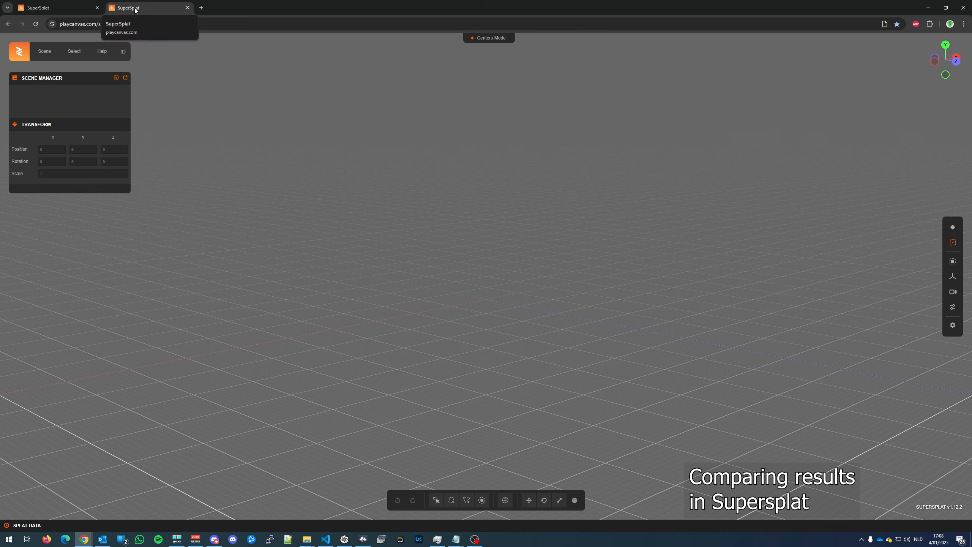
- Open original-adc.ply from the splats folder in the second editor
left_click(50, 53)
left_click(56, 84)
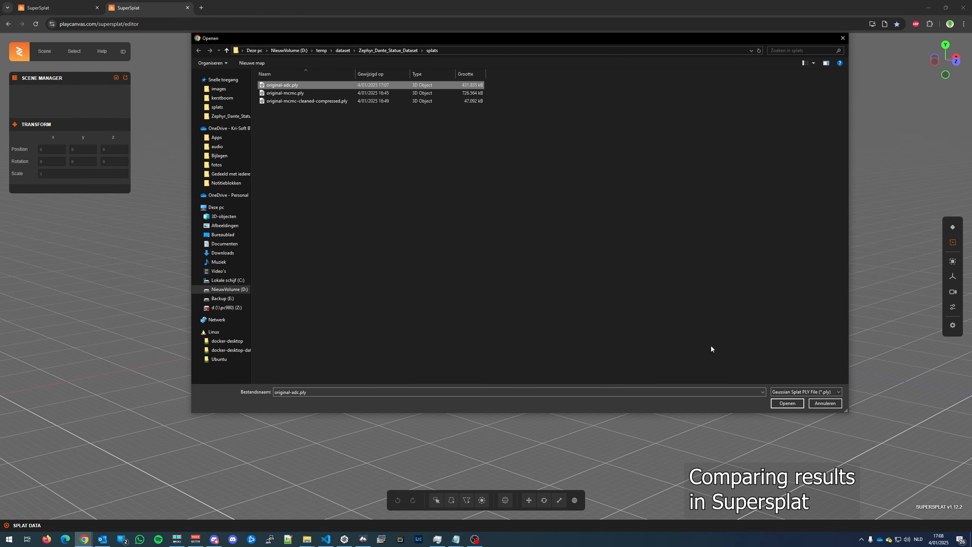
left_click(791, 404)
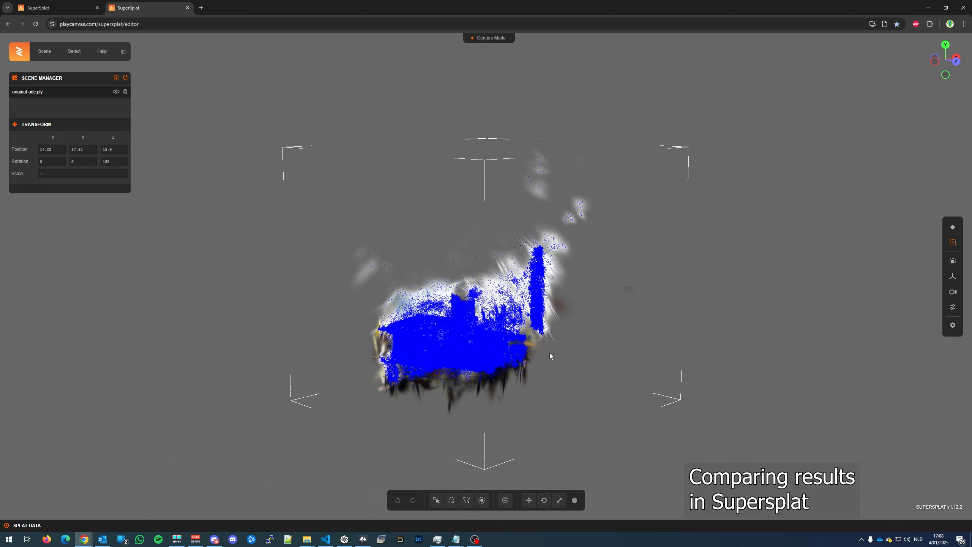
- Orbit original-adc.ply, switch to original-mcmc.ply, reset its camera and orbit it to compare how the splats are spread
left_click_drag(549, 353, 358, 339)
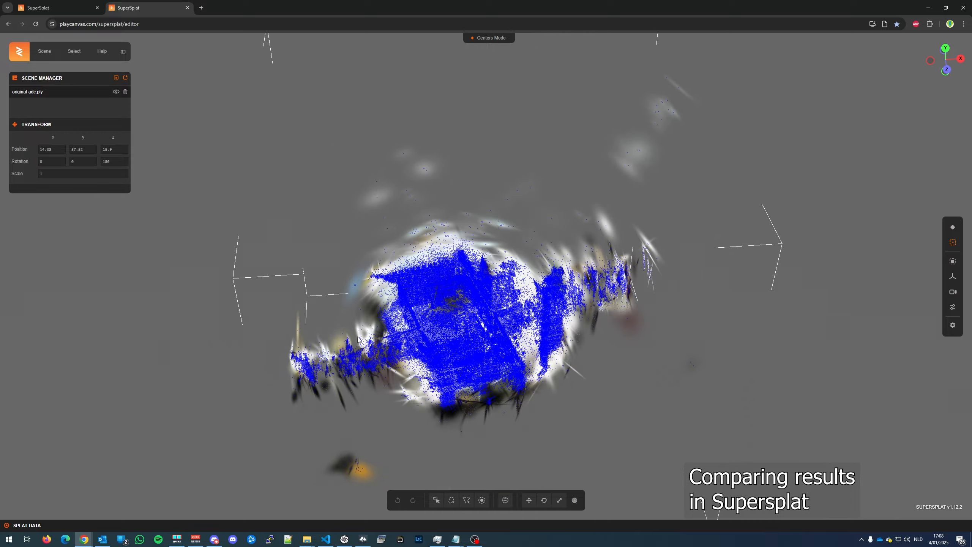
left_click(61, 7)
left_click_drag(508, 234, 504, 263)
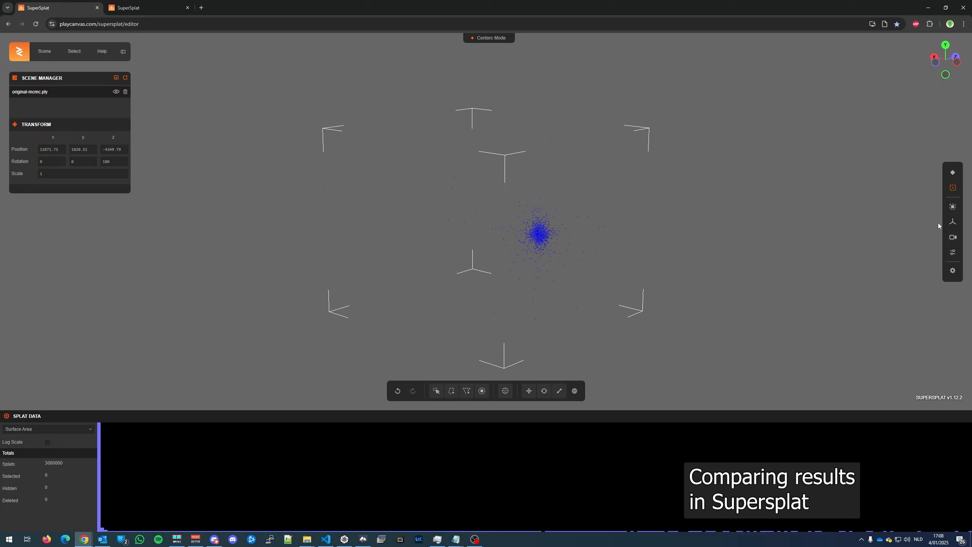
left_click(953, 223)
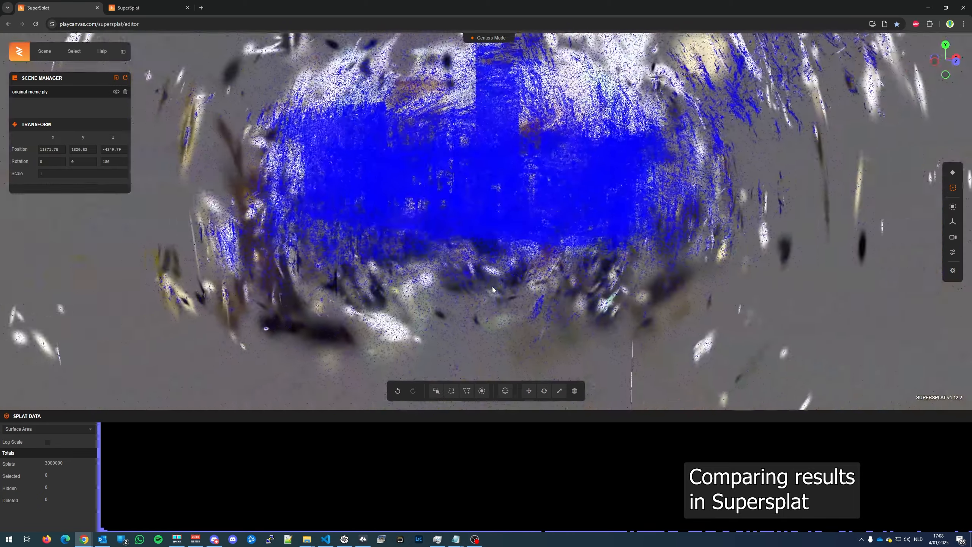
left_click_drag(503, 244, 306, 184)
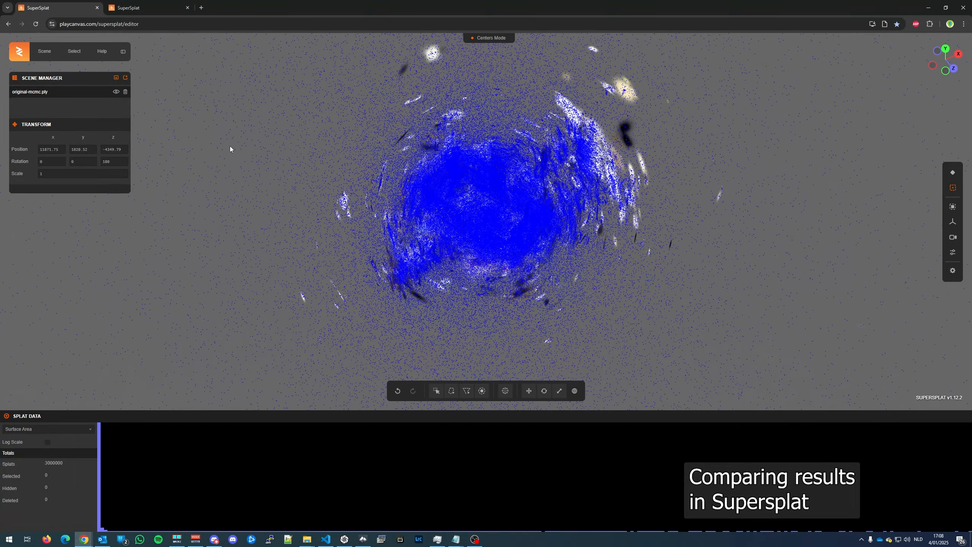
- Return to original-adc.ply, orbit it, hide the blue splat centers and move in closer
left_click(131, 9)
left_click_drag(490, 306, 568, 343)
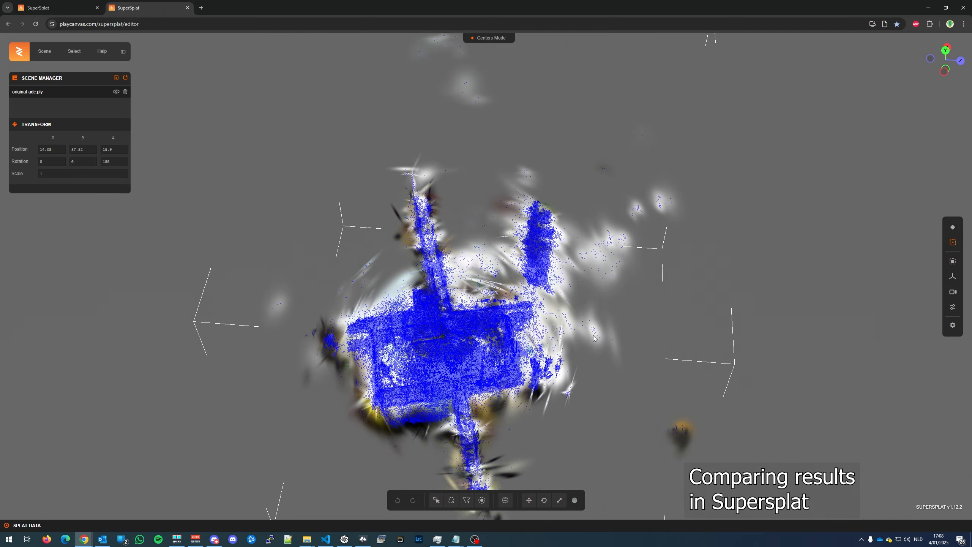
left_click(953, 244)
scroll(462, 343, "up", 6)
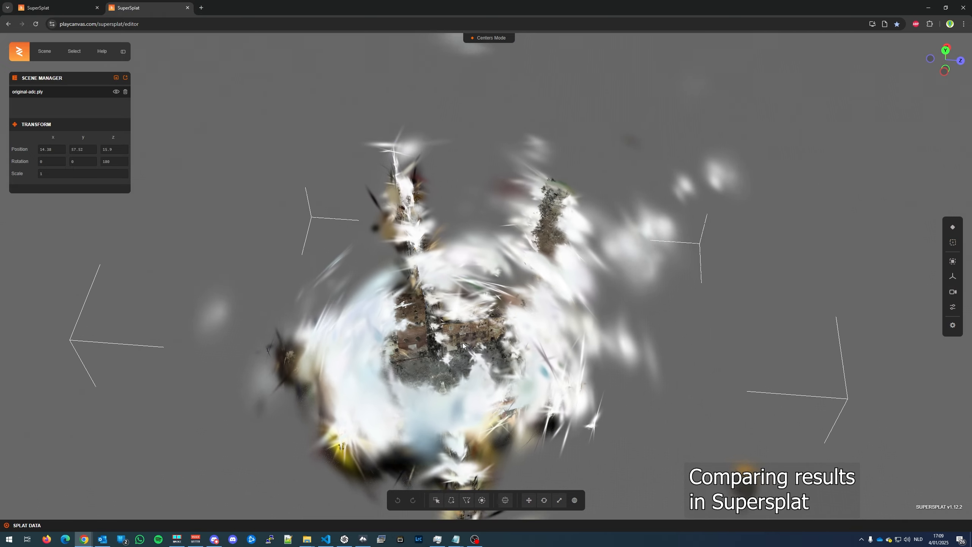
- Center the view on the statue in original-adc.ply, move in close and orbit to examine the square's ground and surrounding splats
left_click_drag(465, 378, 443, 402)
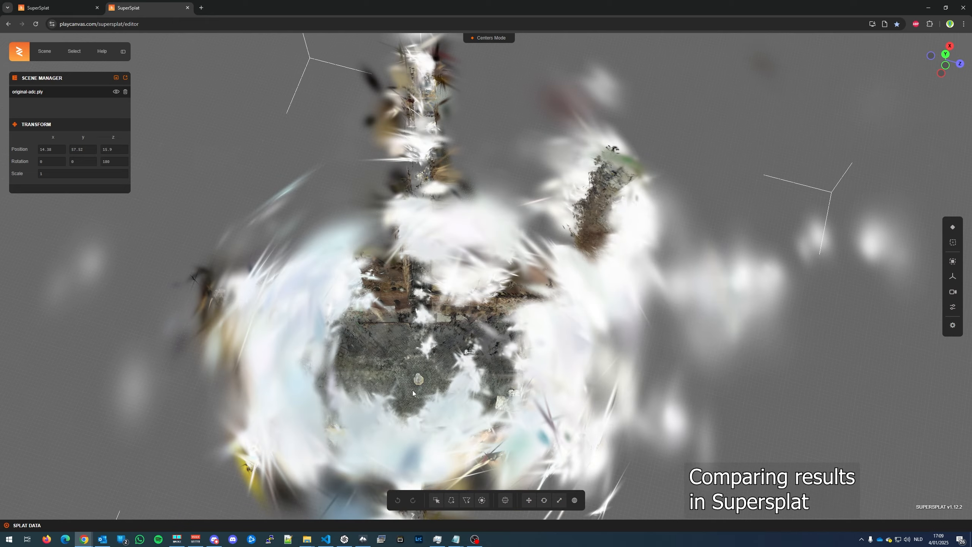
double_click(414, 388)
scroll(474, 272, "up", 10)
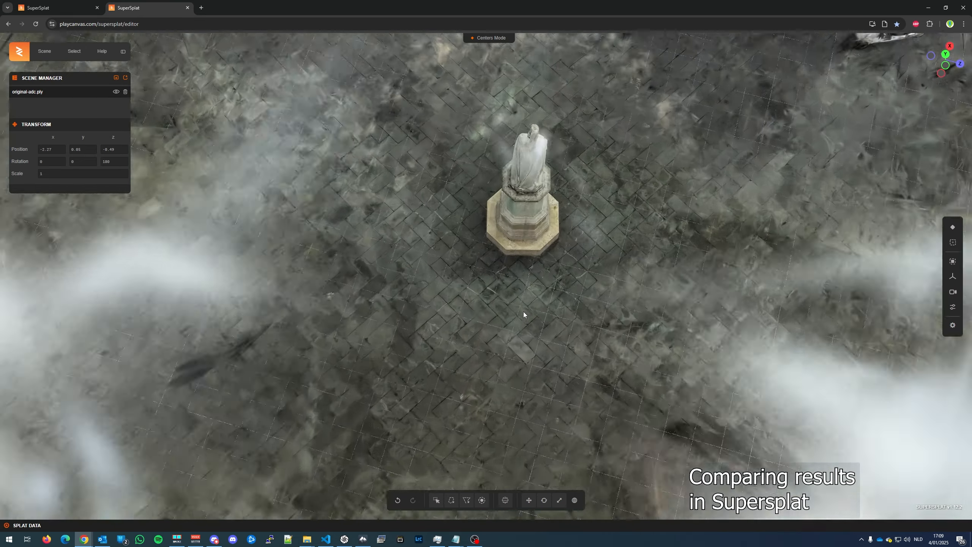
left_click_drag(523, 311, 626, 243)
left_click_drag(613, 181, 567, 317)
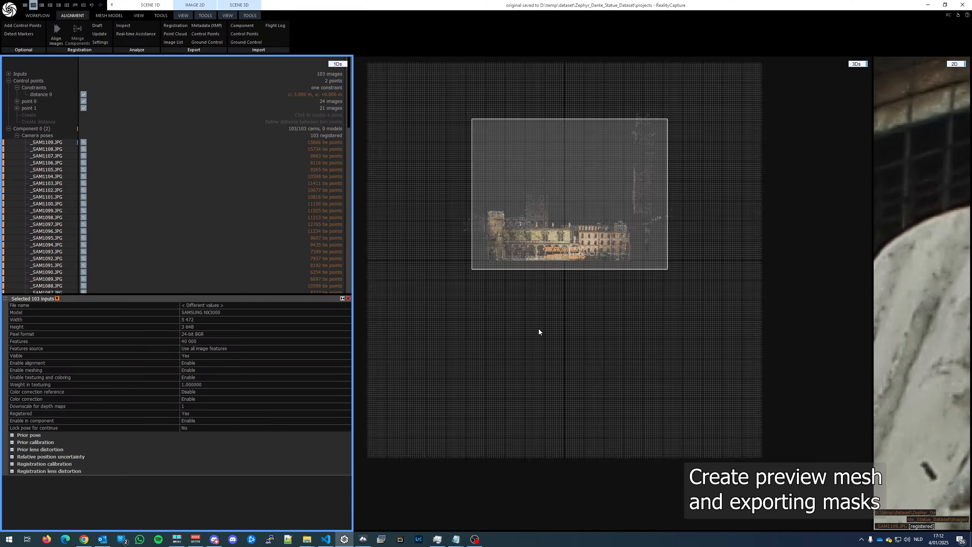
- Switch to the original project in RealityCapture and collapse the camera poses and control points in the project tree
scroll(538, 330, "down", 2)
left_click(17, 136)
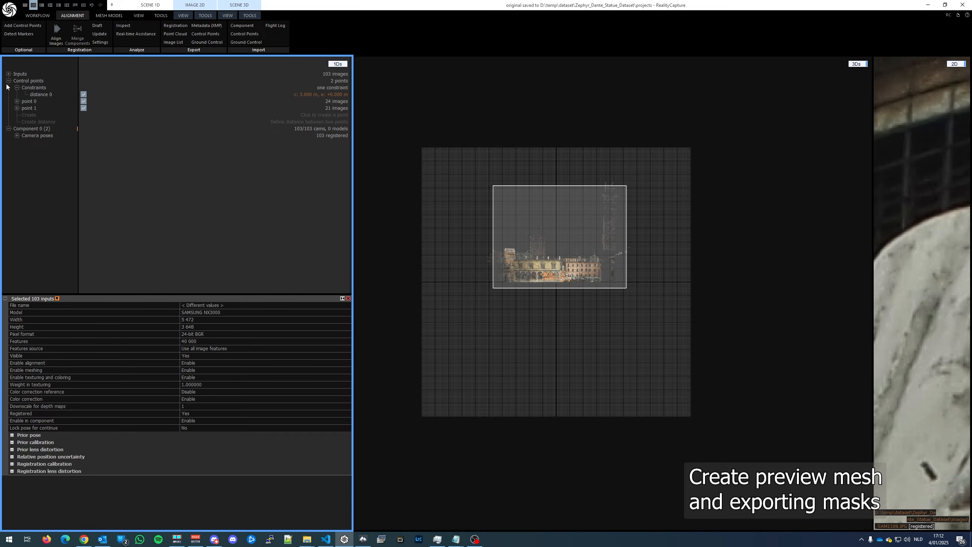
scroll(552, 272, "up", 2)
scroll(497, 300, "down", 1)
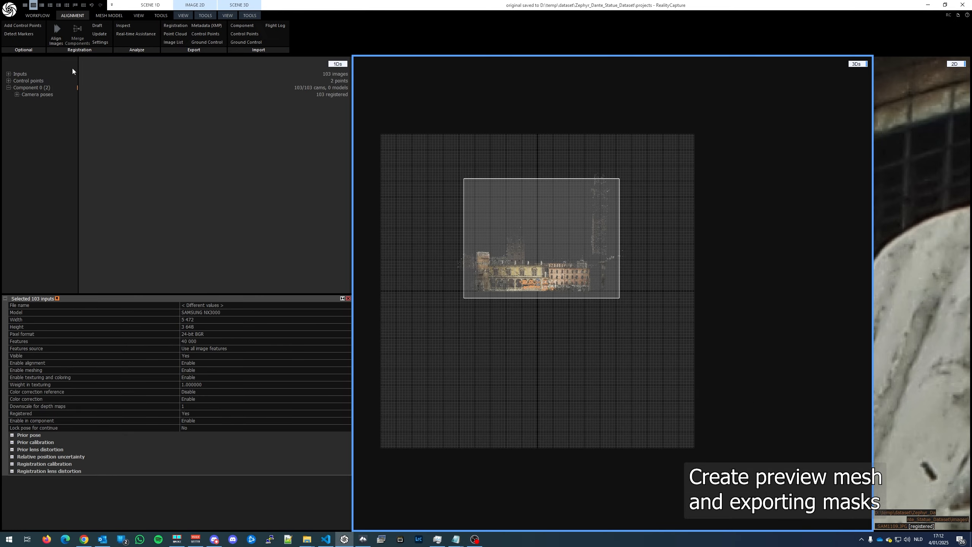
- Shrink the sides of the reconstruction region so that it closes in around the statue in the middle of the square
left_click(107, 15)
key("0")
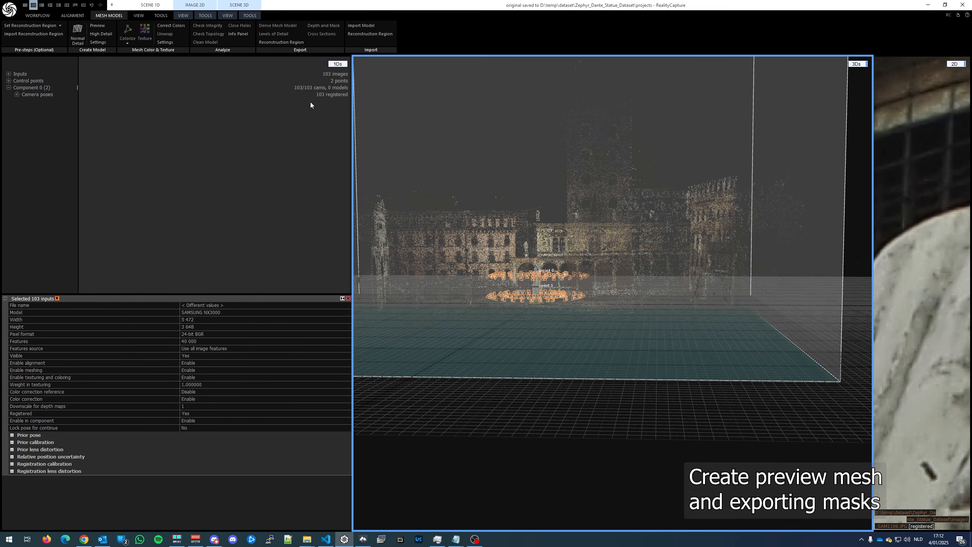
scroll(624, 271, "up", 2)
right_click_drag(624, 271, 627, 368)
scroll(627, 368, "down", 3)
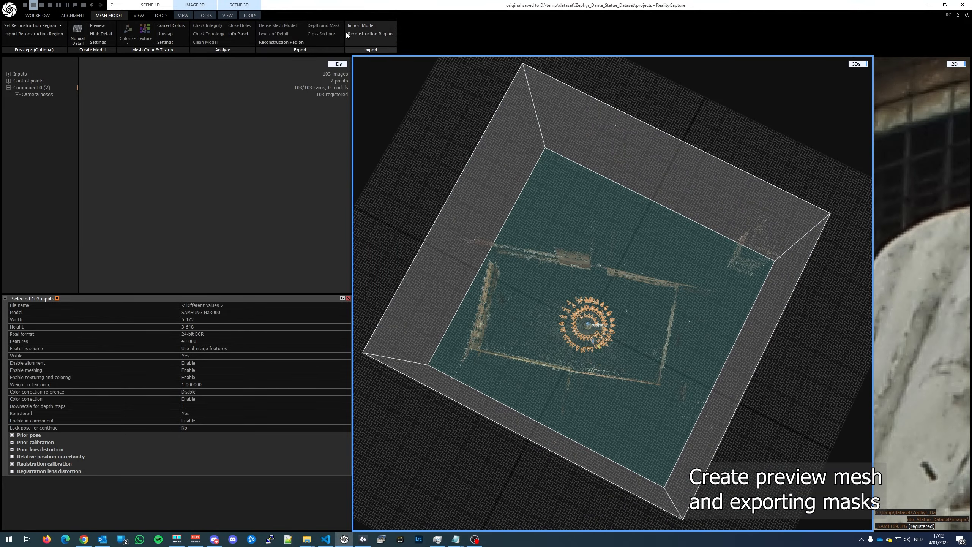
left_click(250, 15)
left_click(412, 240)
left_click_drag(464, 232, 575, 279)
left_click_drag(730, 194, 622, 304)
left_click_drag(713, 444, 575, 361)
- Lower the top of the reconstruction region from a side view, leaving room above the statue, and check the box in perspective
key("2")
scroll(612, 320, "up", 3)
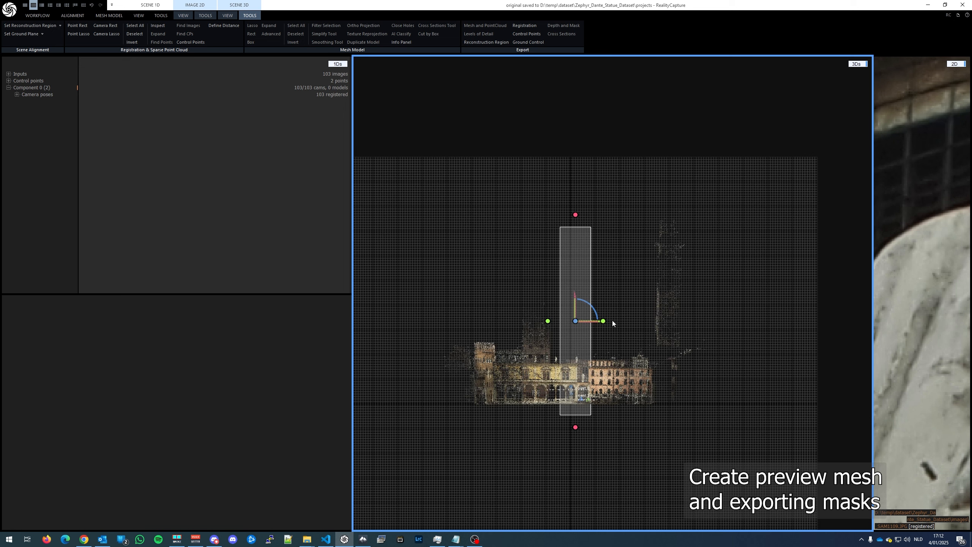
left_click_drag(576, 216, 582, 372)
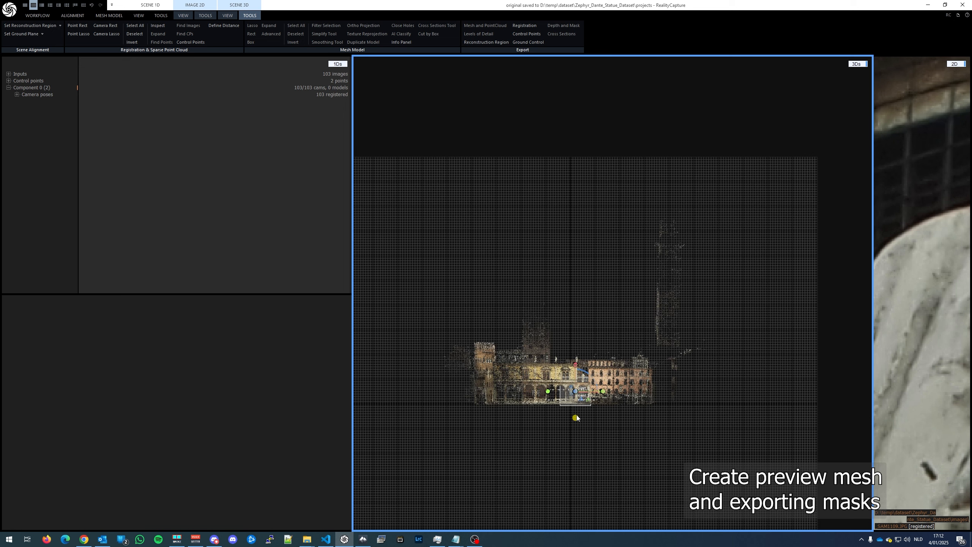
right_click_drag(630, 414, 856, 331)
scroll(606, 401, "up", 4)
left_click_drag(445, 372, 480, 370)
right_click_drag(589, 382, 716, 433)
scroll(712, 433, "up", 3)
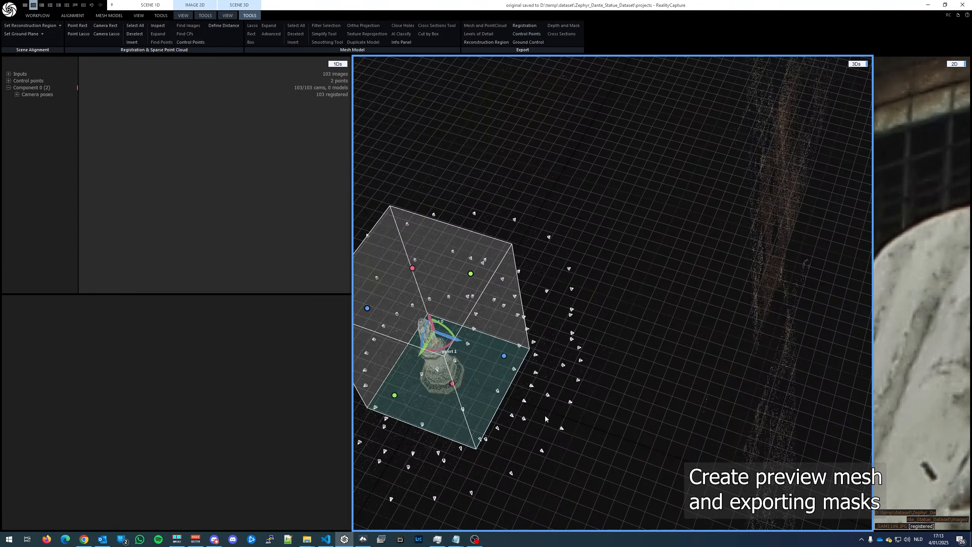
- Adjust the sides of the reconstruction region from the top view so that the statue is centered with more ground around it
left_click_drag(546, 415, 598, 395)
right_click_drag(598, 395, 636, 408)
key("2")
key("4")
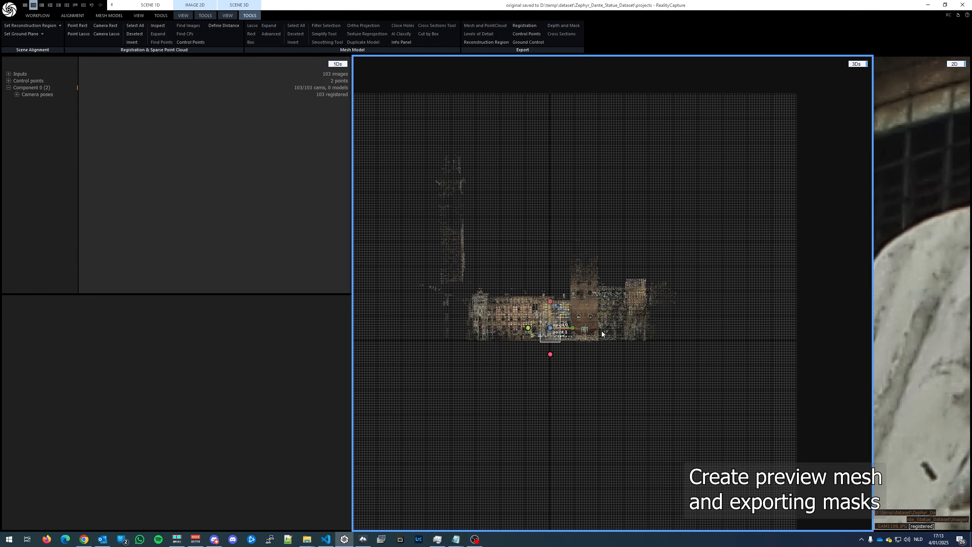
right_click_drag(601, 331, 579, 379)
scroll(575, 333, "up", 5)
key("5")
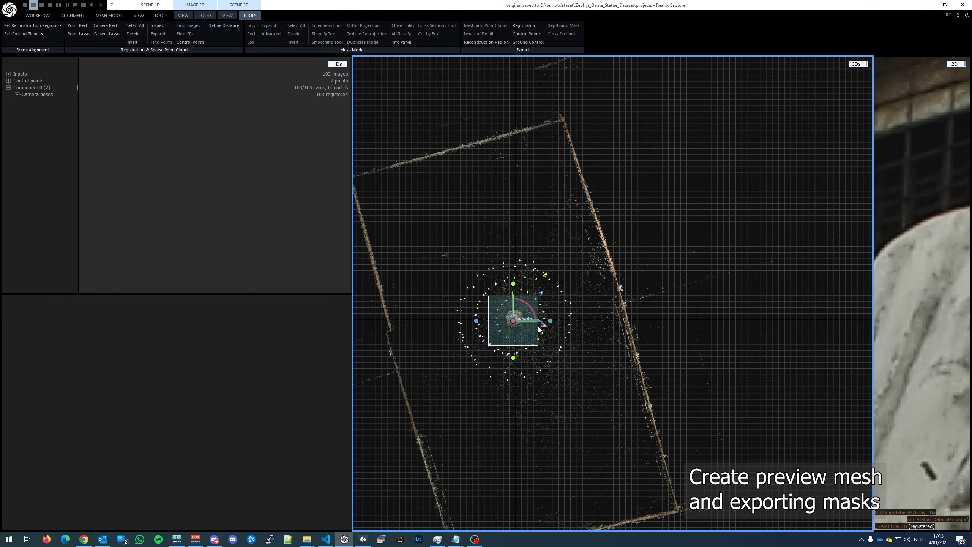
scroll(537, 328, "up", 4)
left_click_drag(406, 307, 383, 304)
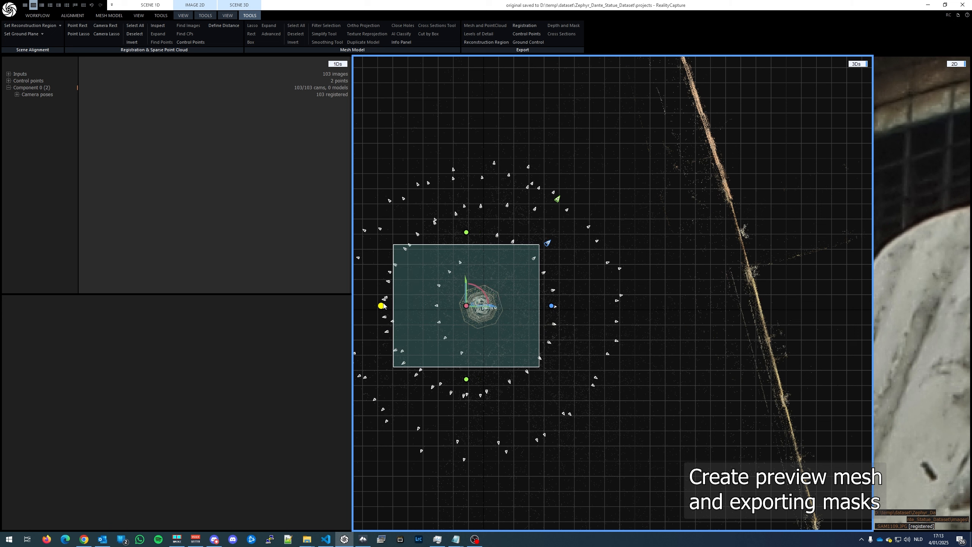
left_click_drag(477, 379, 477, 398)
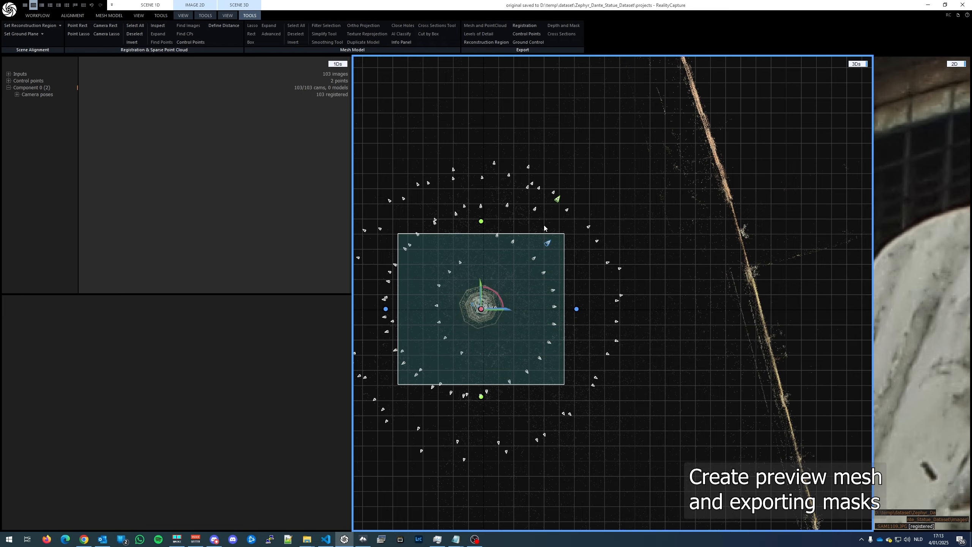
left_click_drag(499, 283, 501, 262)
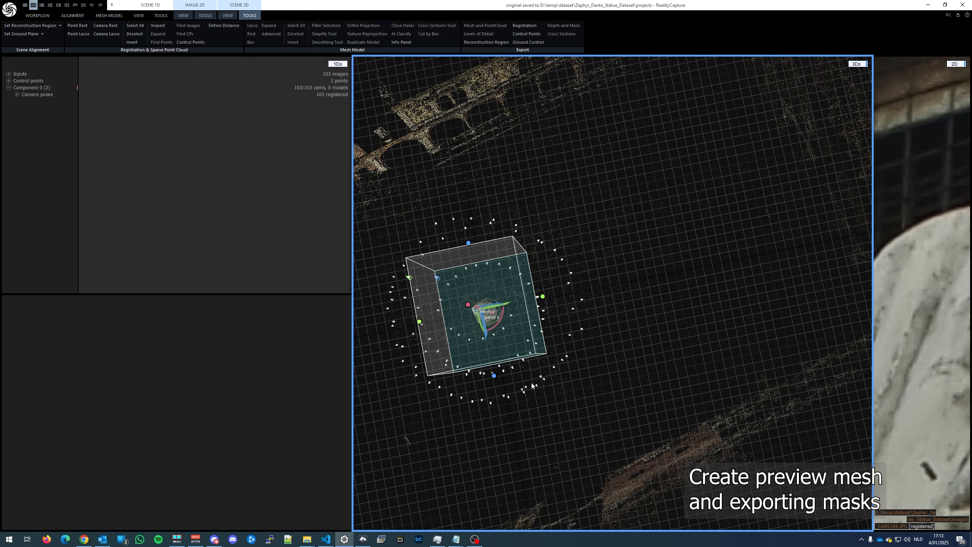
- Calculate a preview-quality mesh inside the reconstruction region and inspect the resulting statue model from several sides
left_click_drag(532, 383, 708, 326)
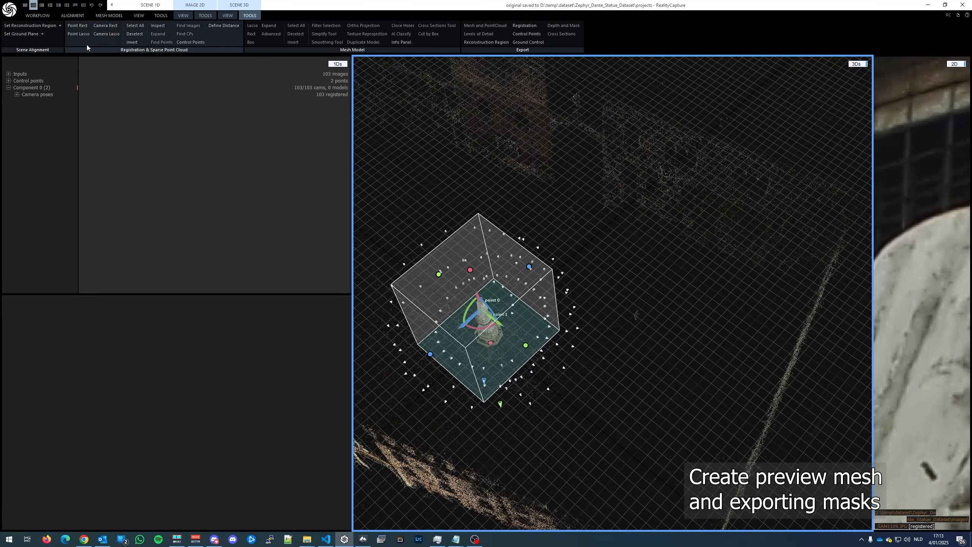
left_click(107, 16)
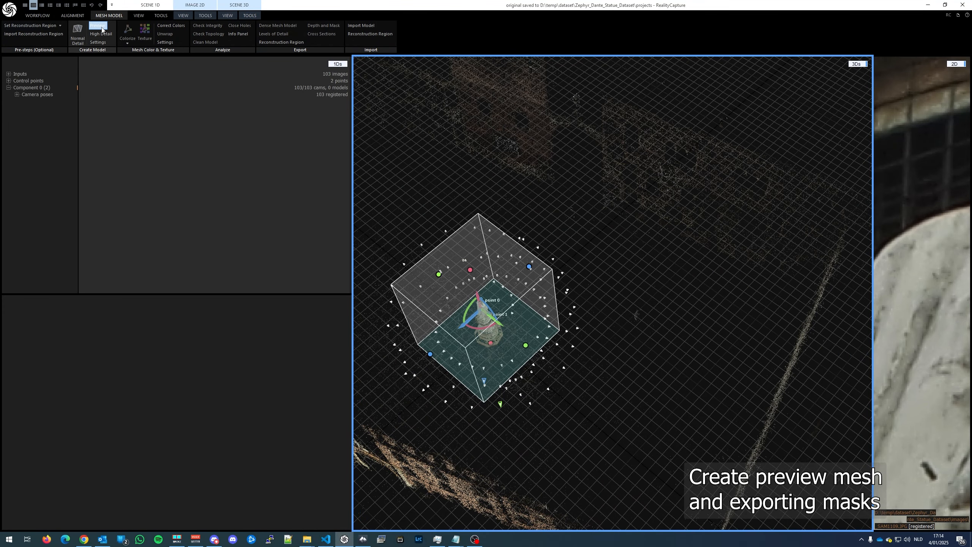
left_click(100, 26)
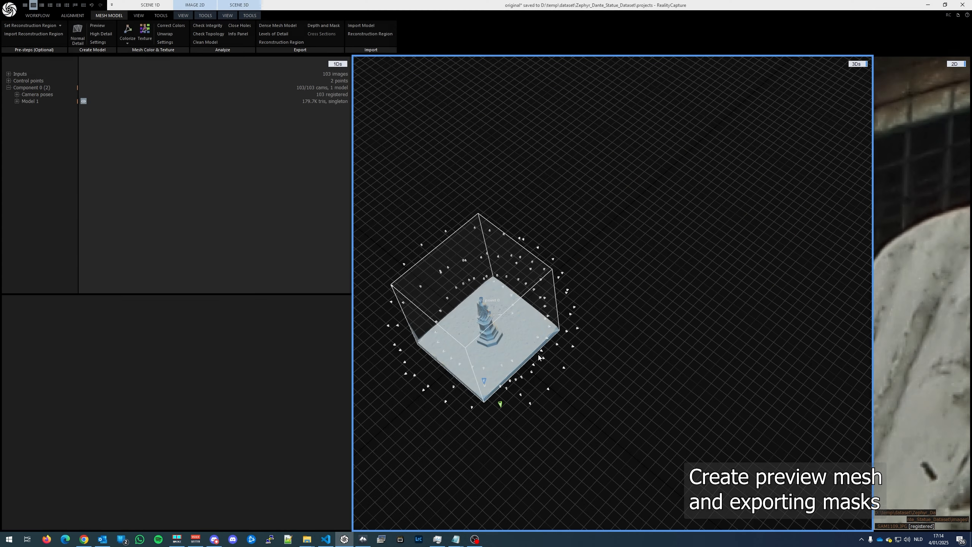
right_click_drag(522, 345, 445, 321)
scroll(446, 321, "up", 8)
scroll(541, 325, "down", 5)
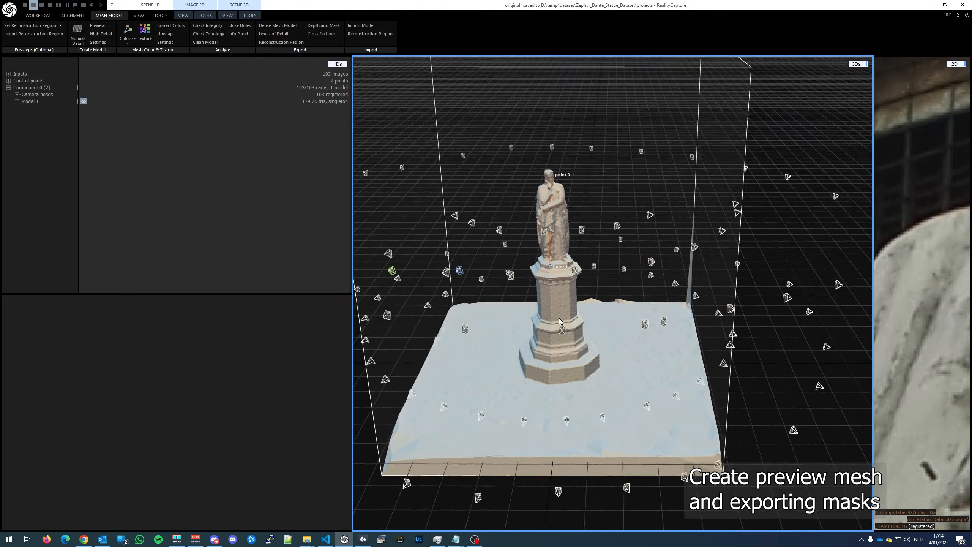
right_click_drag(541, 325, 591, 349)
scroll(646, 356, "down", 2)
scroll(646, 355, "down", 4)
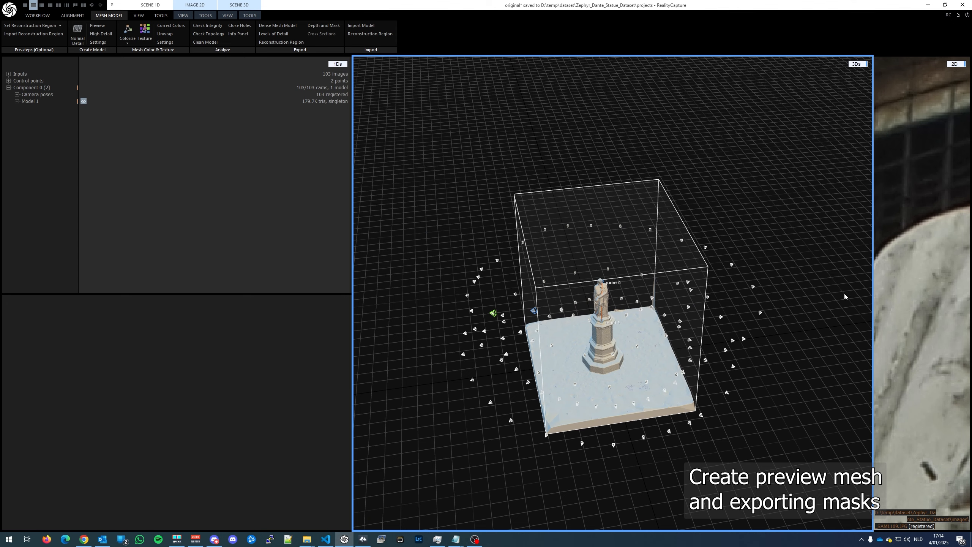
- Widen the 2D image view and fit the whole statue photo into it beside the 3D mesh
left_click_drag(722, 308, 633, 309)
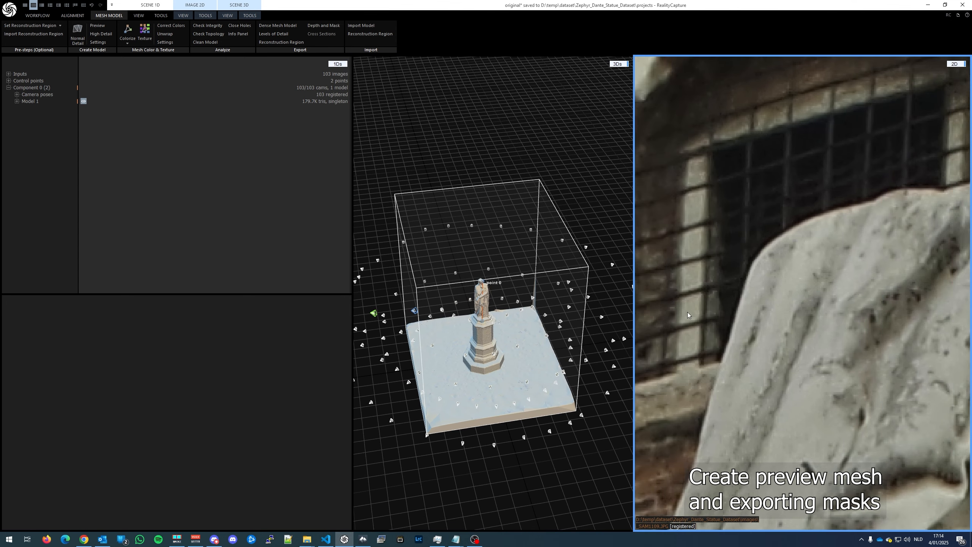
scroll(749, 317, "down", 5)
scroll(763, 328, "down", 2)
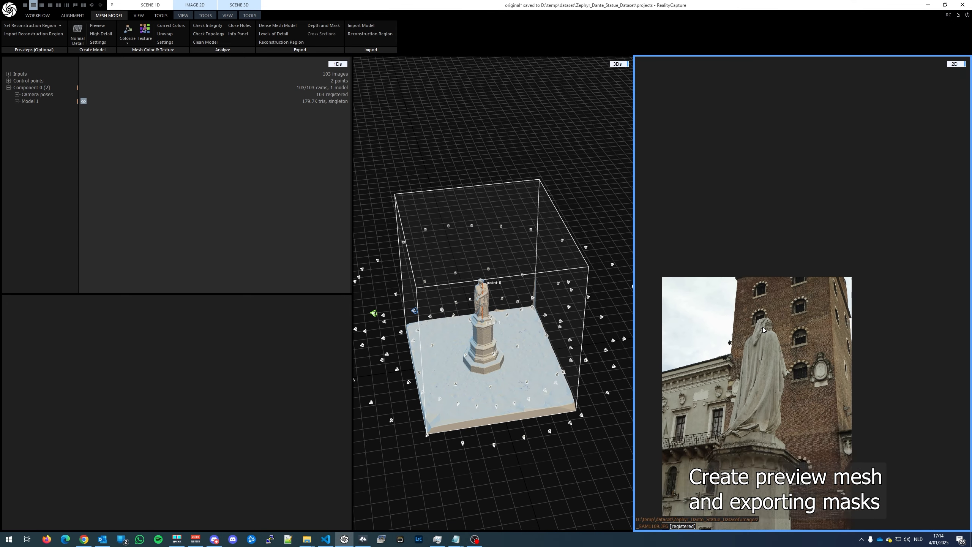
scroll(764, 329, "up", 1)
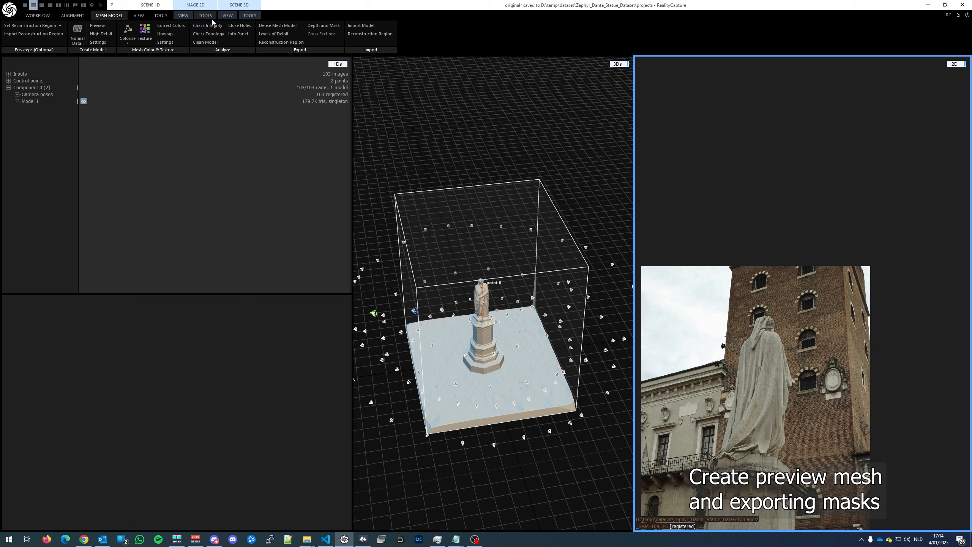
- Start a depth and mask export and choose the dataset's images folder as the export destination
left_click(250, 15)
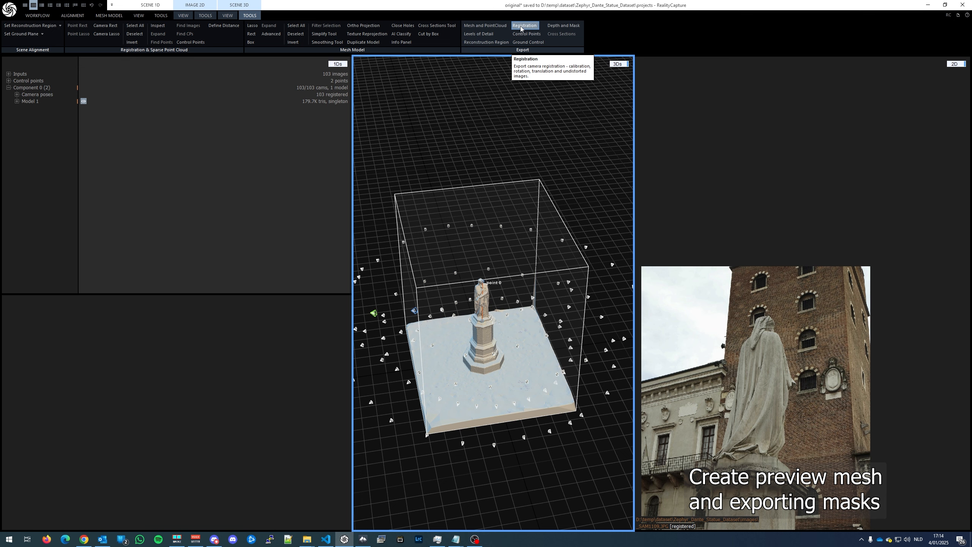
left_click(562, 29)
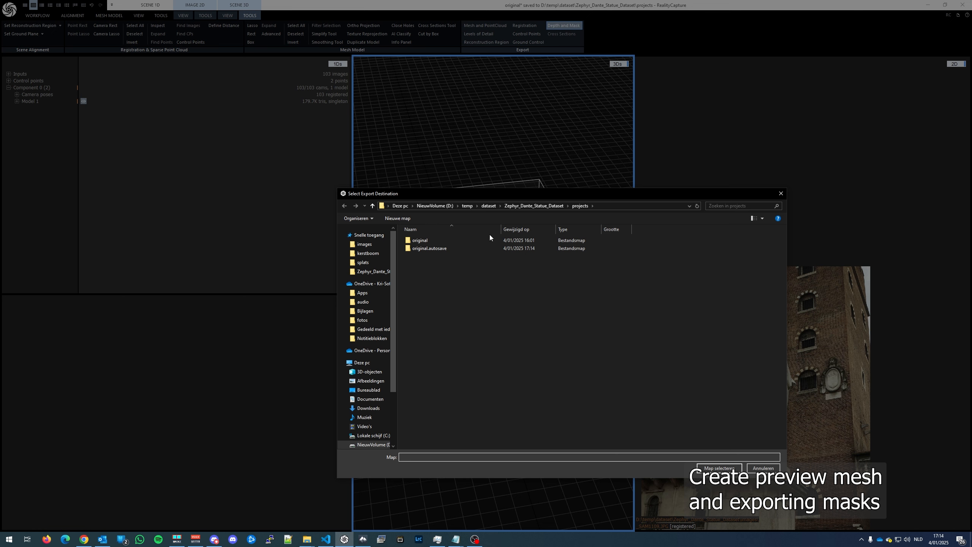
left_click(534, 206)
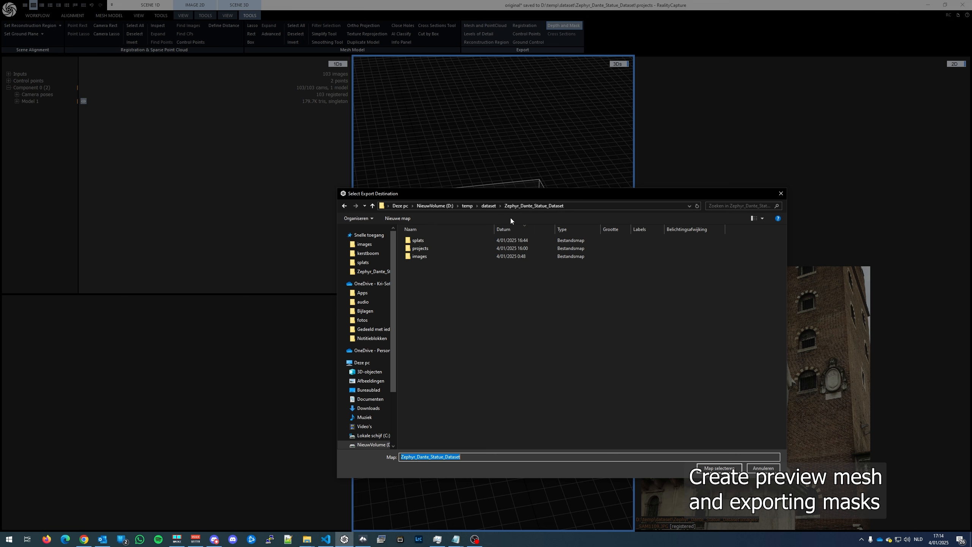
double_click(425, 259)
left_click_drag(478, 196, 453, 150)
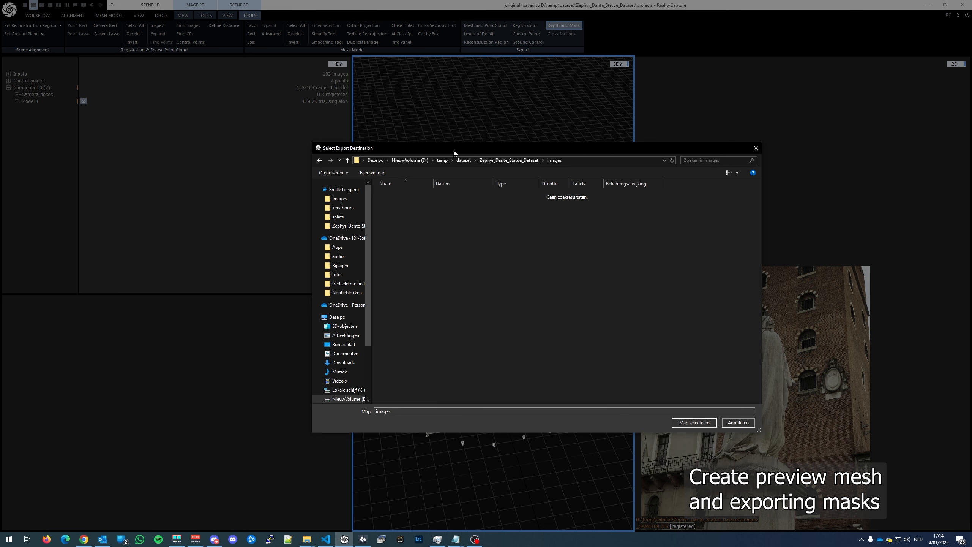
left_click(688, 424)
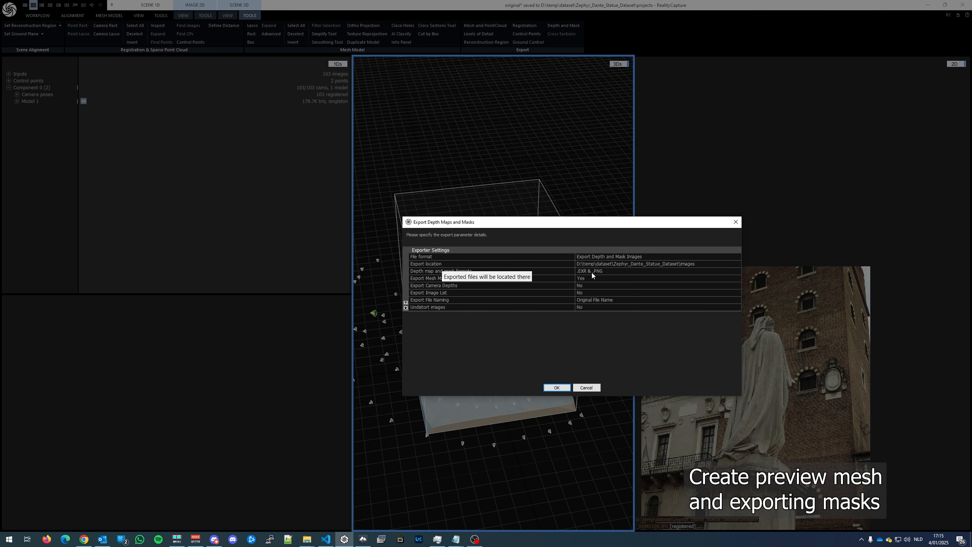
- Export the mesh masks with original file names, leaving camera depths and the image list out of the export
left_click(514, 282)
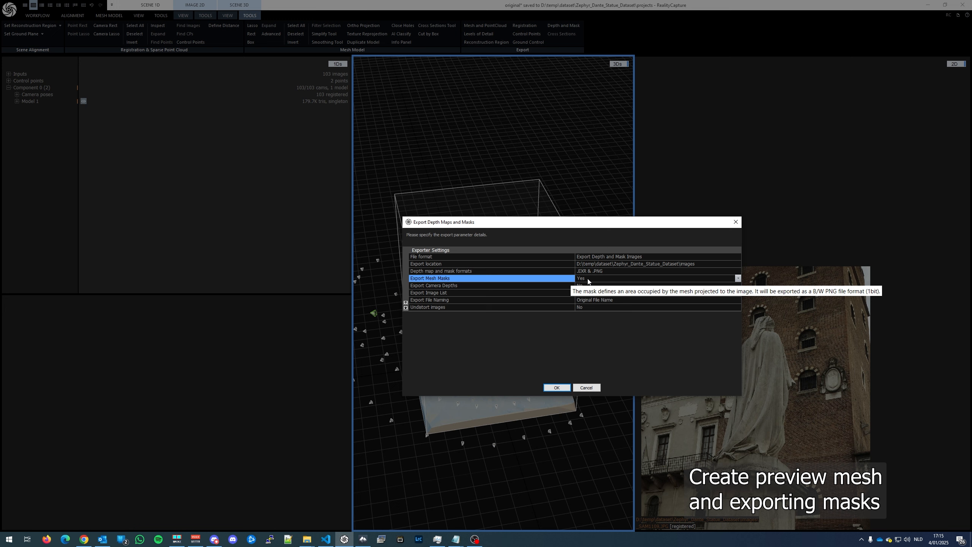
left_click(522, 286)
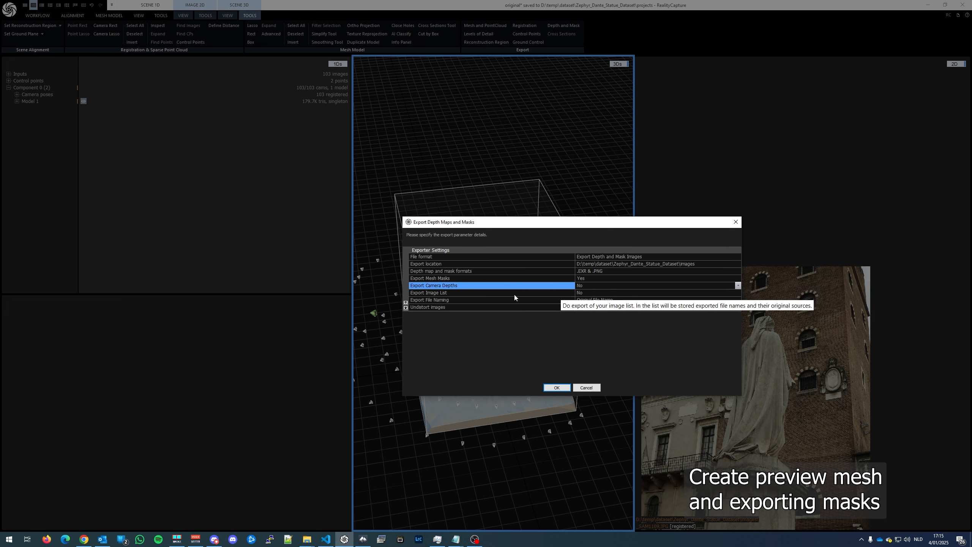
left_click(514, 294)
left_click(528, 301)
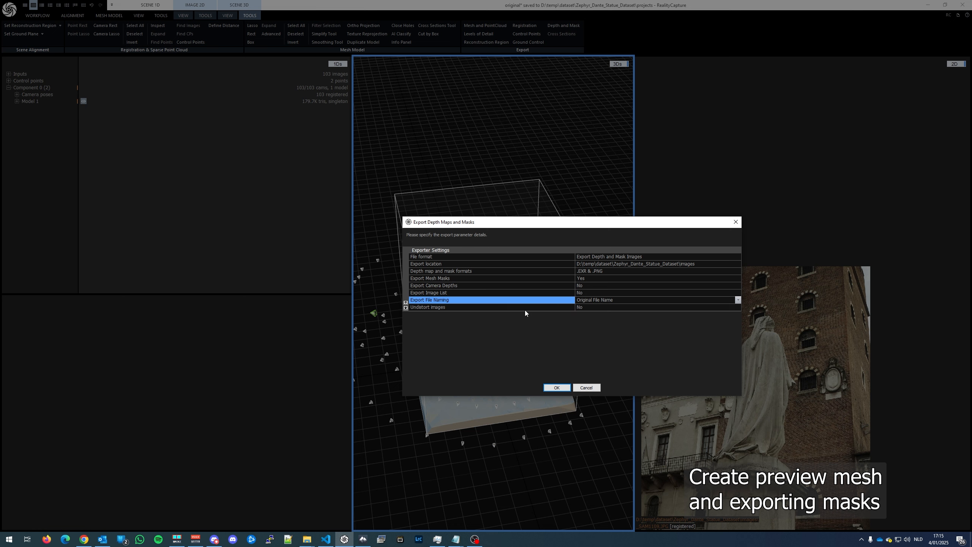
left_click(562, 389)
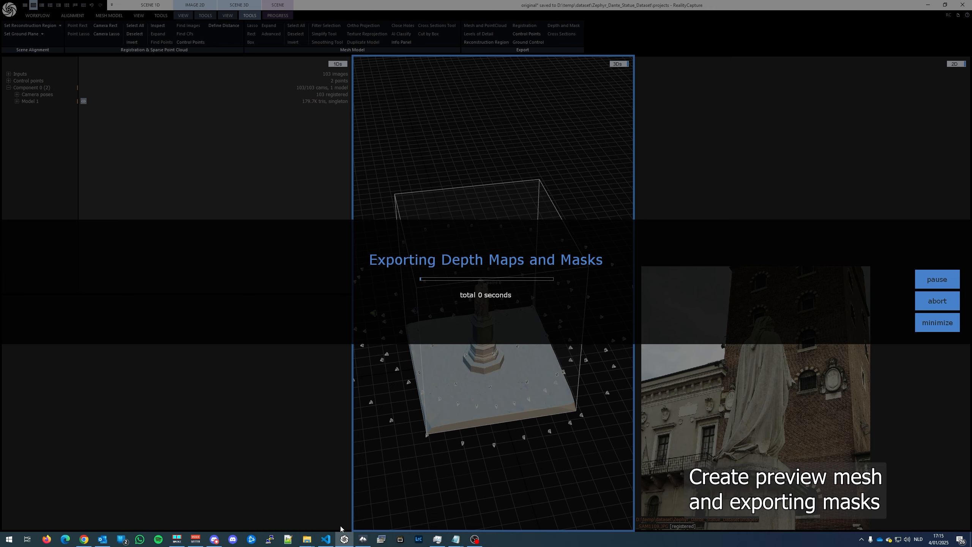
- Switch to File Explorer and open the images folder of Zephyr_Dante_Statue_Dataset to check the exported files
mouse_move(306, 539)
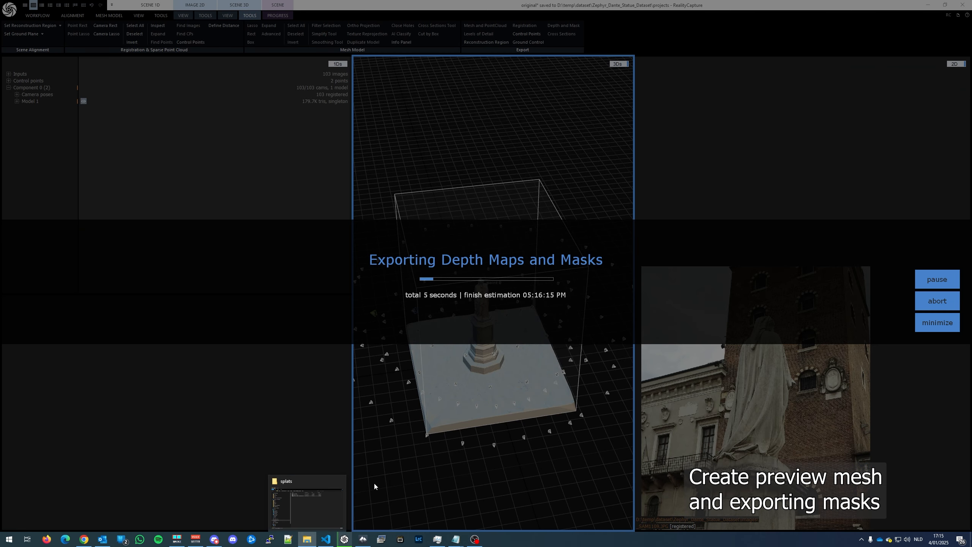
left_click(309, 495)
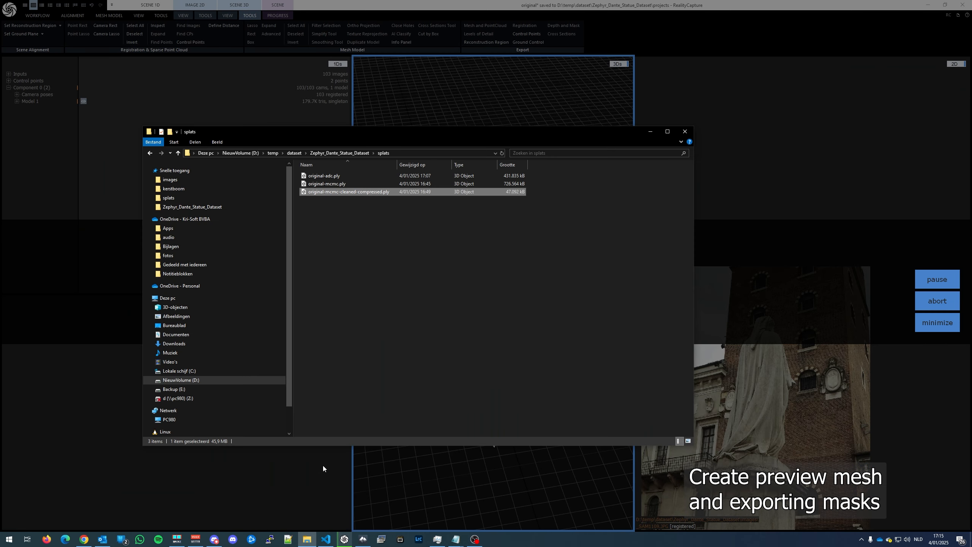
left_click(346, 153)
left_click(332, 177)
double_click(332, 176)
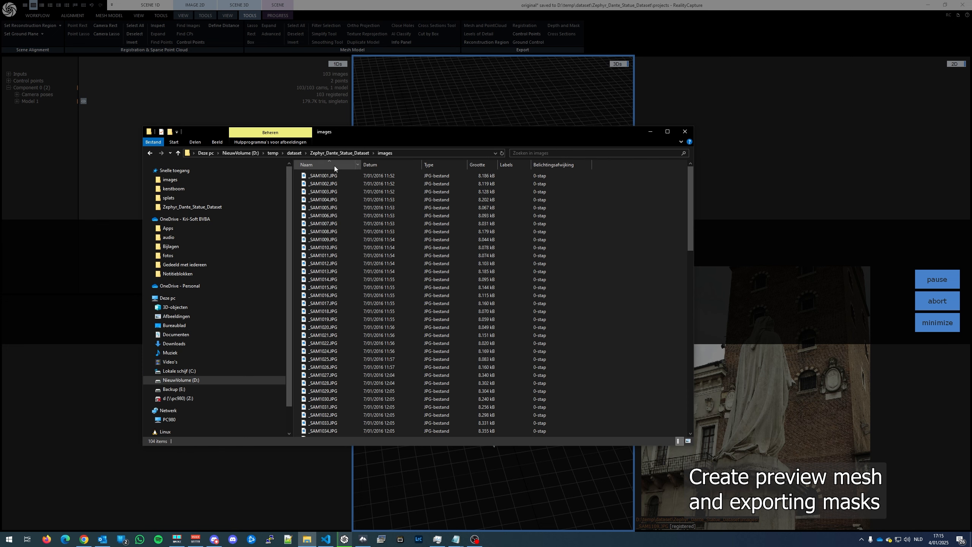
- Sort the images folder by name in descending order and check which mask files have been exported
left_click(334, 166)
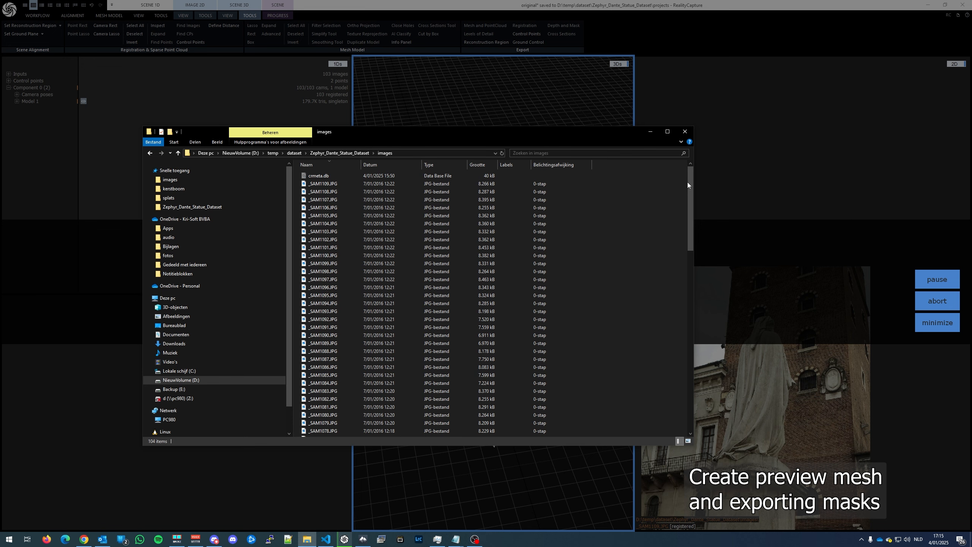
mouse_move(690, 181)
left_mouse_down()
mouse_move(680, 369)
mouse_move(684, 172)
left_mouse_up()
left_click_drag(606, 135, 658, 129)
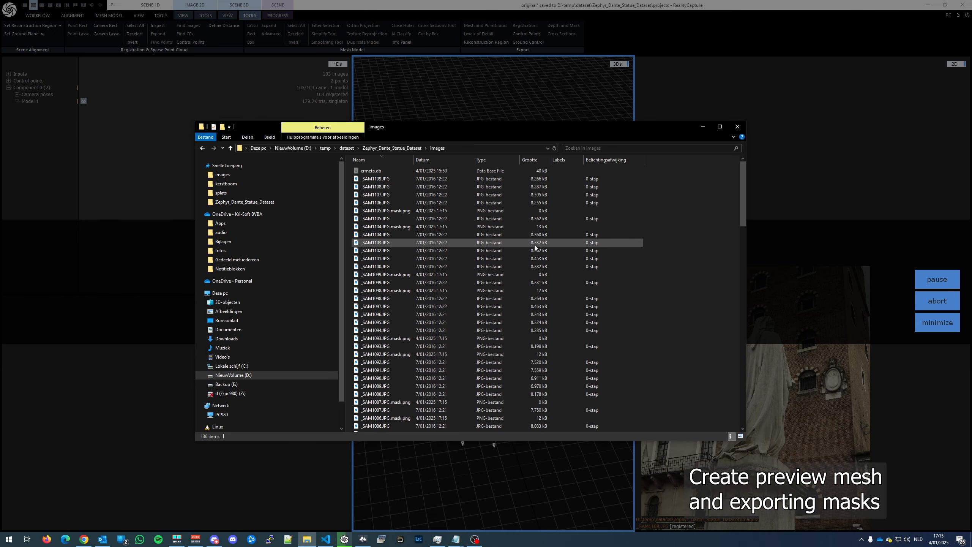
left_click_drag(547, 129, 562, 164)
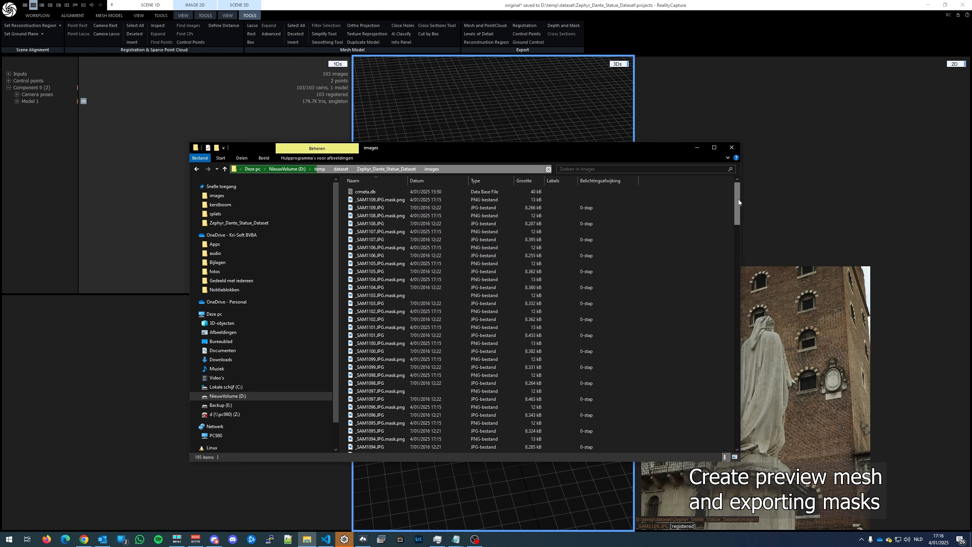
mouse_move(738, 202)
left_mouse_down()
mouse_move(737, 224)
mouse_move(735, 189)
left_mouse_up()
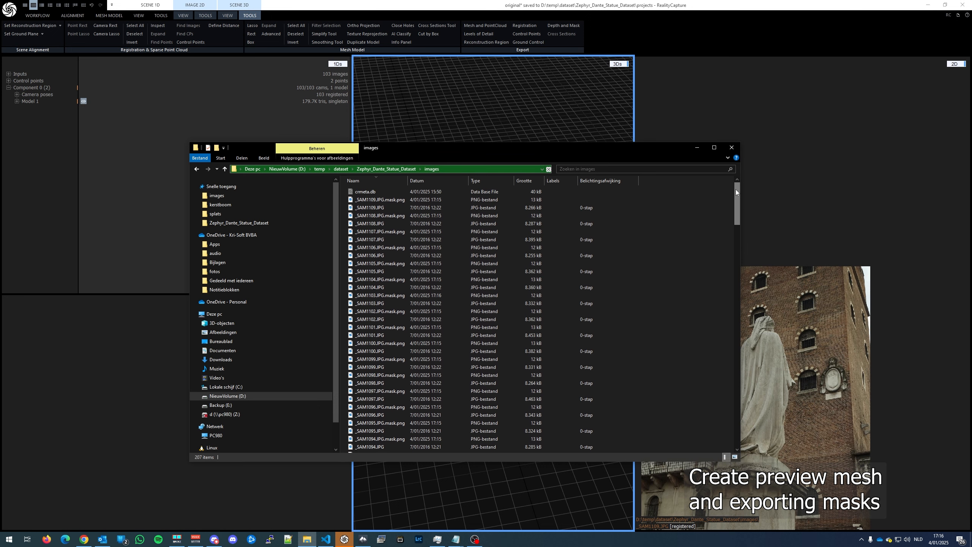
- Open _SAM1109.JPG.mask.png to inspect the statue's mask, and close the preview
double_click(383, 199)
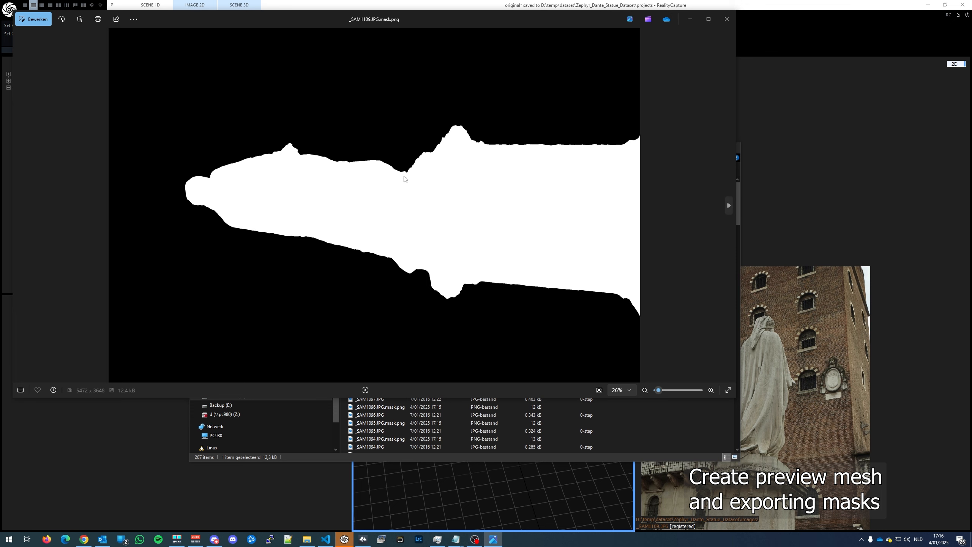
left_click_drag(240, 17, 320, 67)
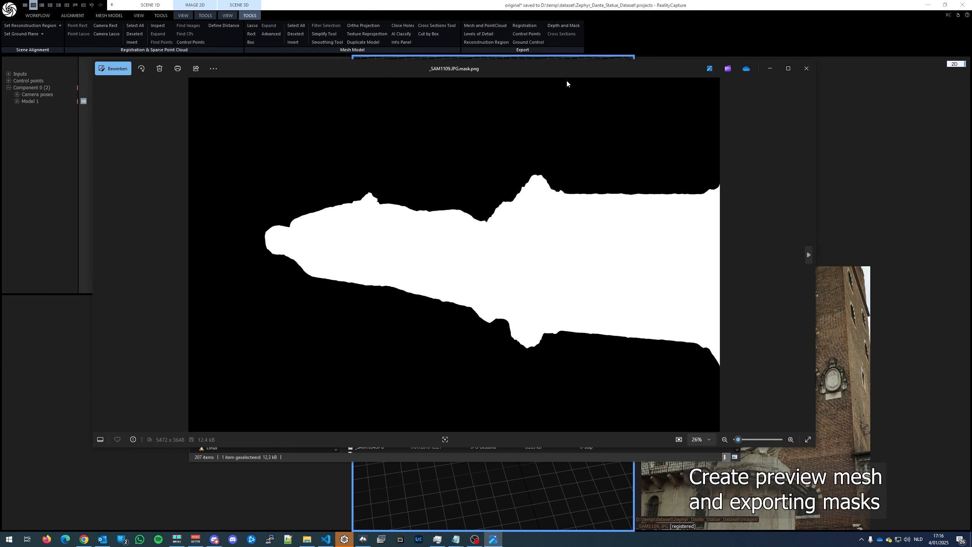
left_click(803, 73)
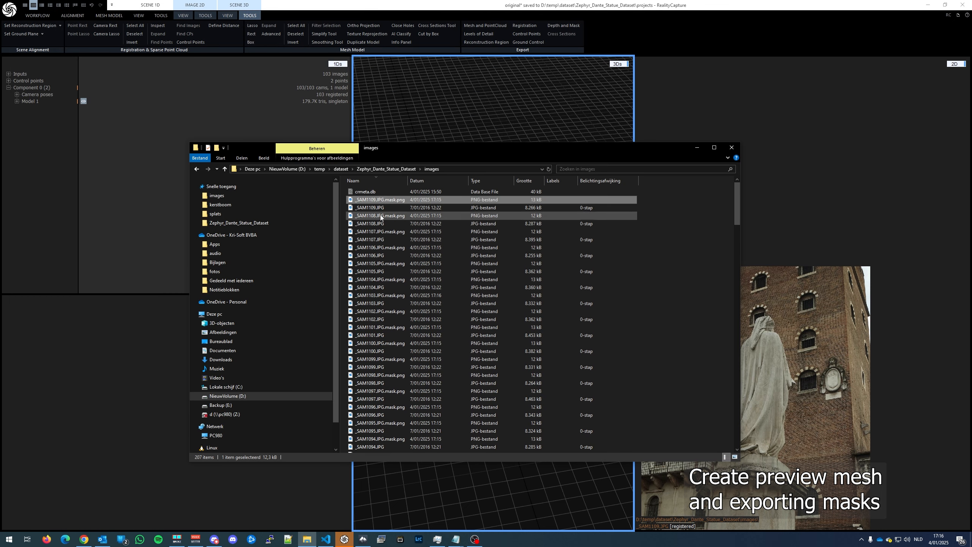
- Sort the files by ascending name, open _SAM1001.JPG and page through the photos and their masks to compare them
left_click(376, 182)
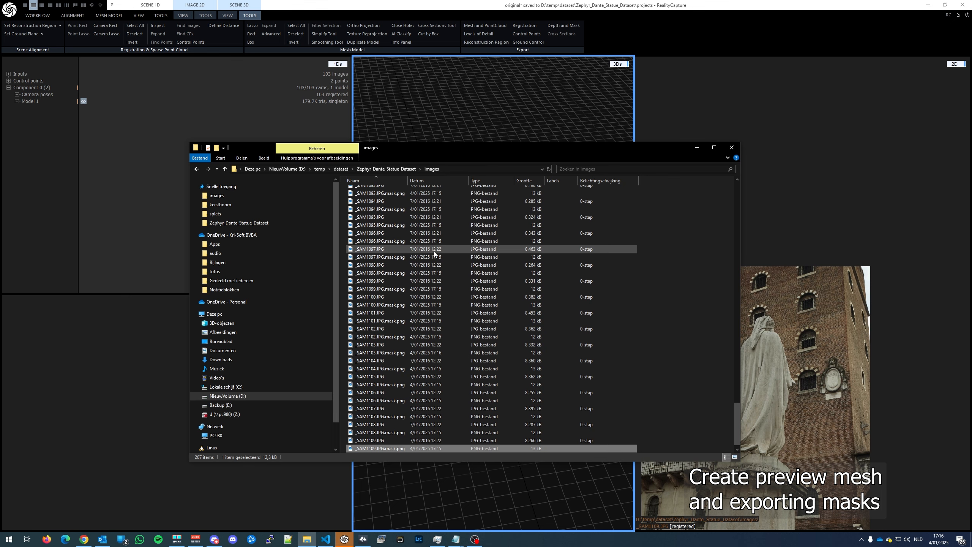
double_click(359, 192)
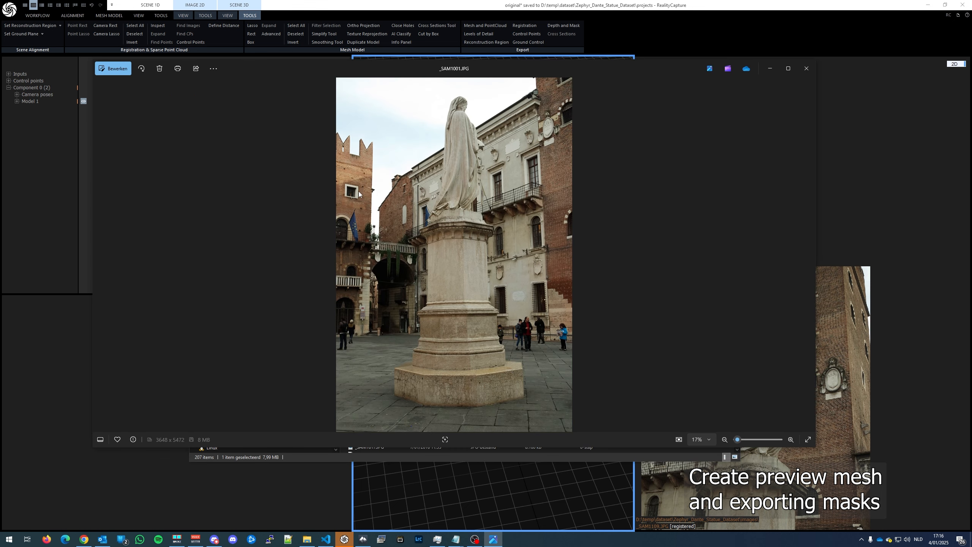
key("Right")
key("Right")
key("Right")
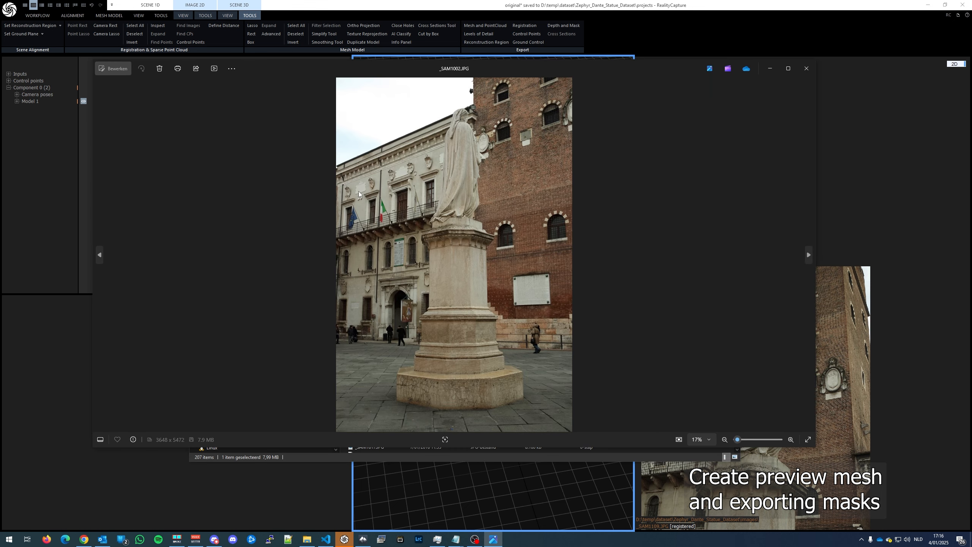
key("Right")
key("Right")
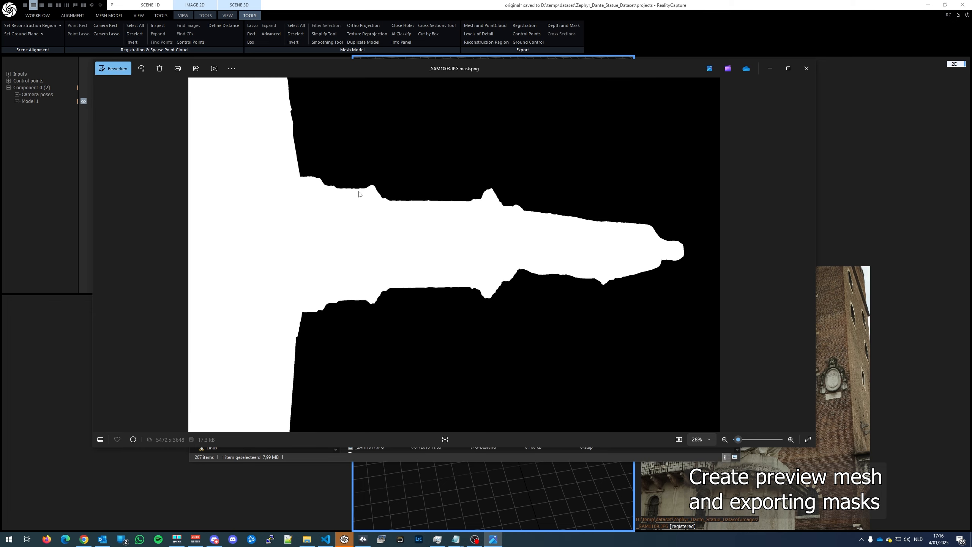
key("Right")
key("Right")
key("Right")
key("Right")
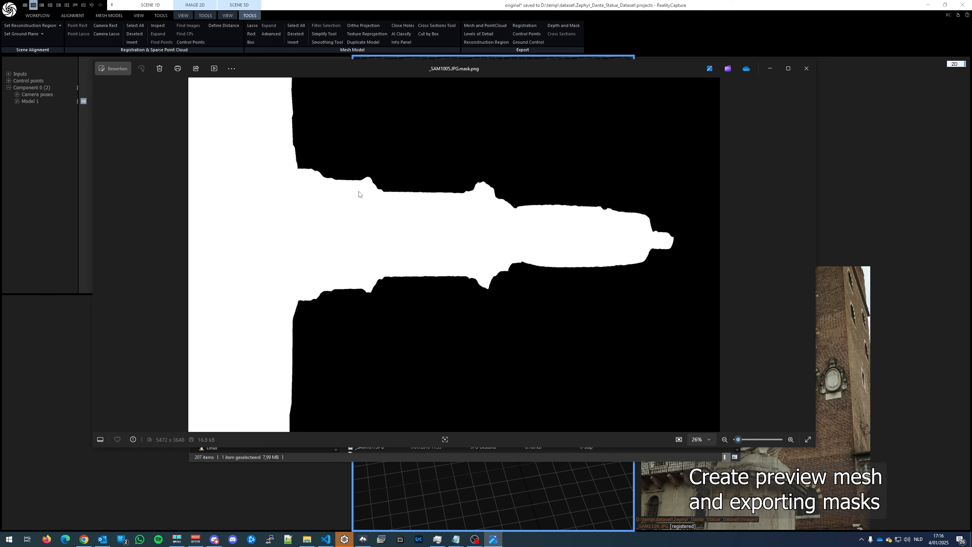
key("Right")
key("Right")
key("Right")
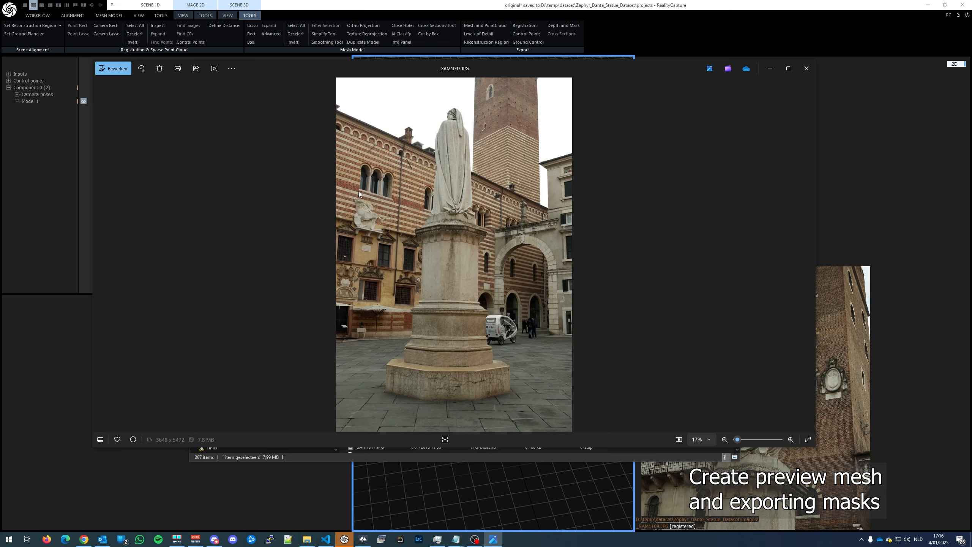
key("Right")
left_click(806, 68)
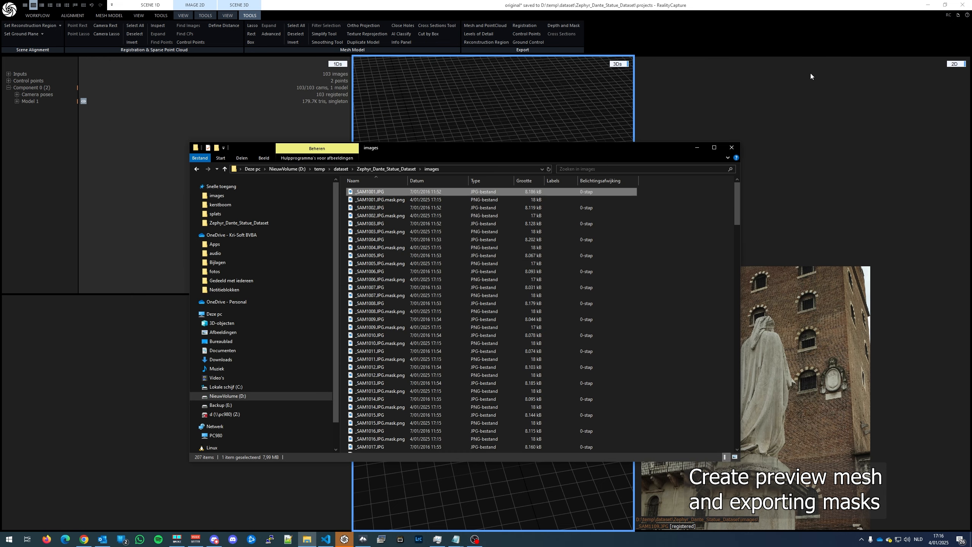
left_click_drag(583, 164, 613, 152)
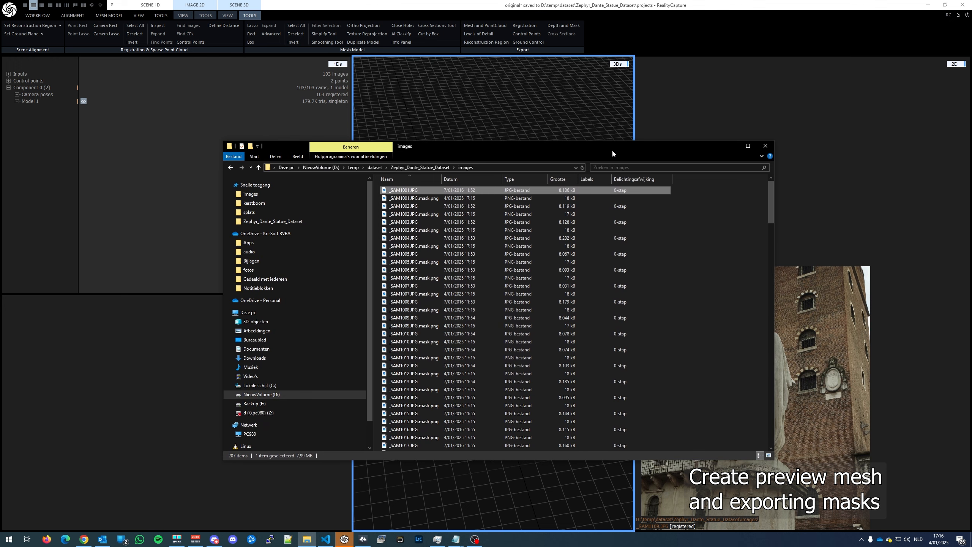
- Switch to RealityCapture, save the current project and start a new one
left_click(9, 9)
left_click(29, 66)
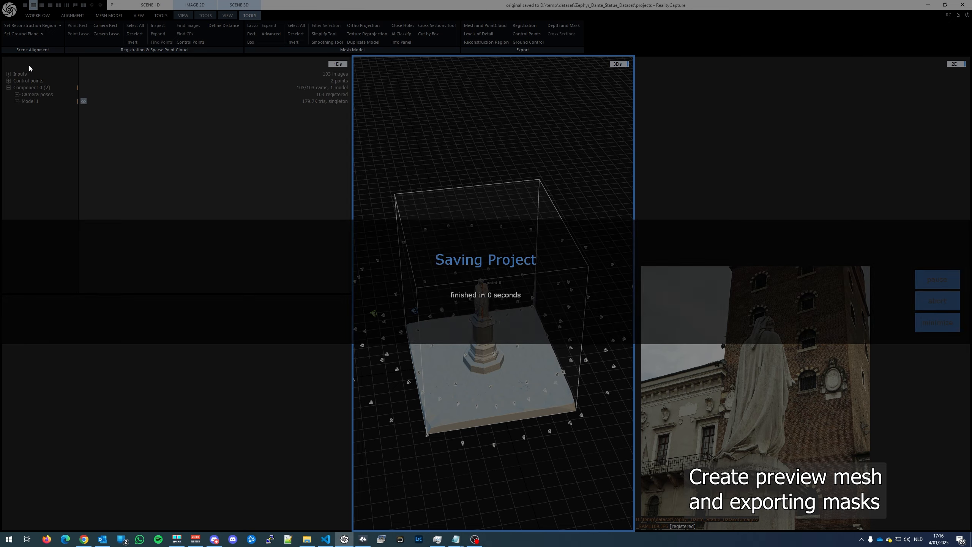
left_click(9, 9)
left_click(21, 33)
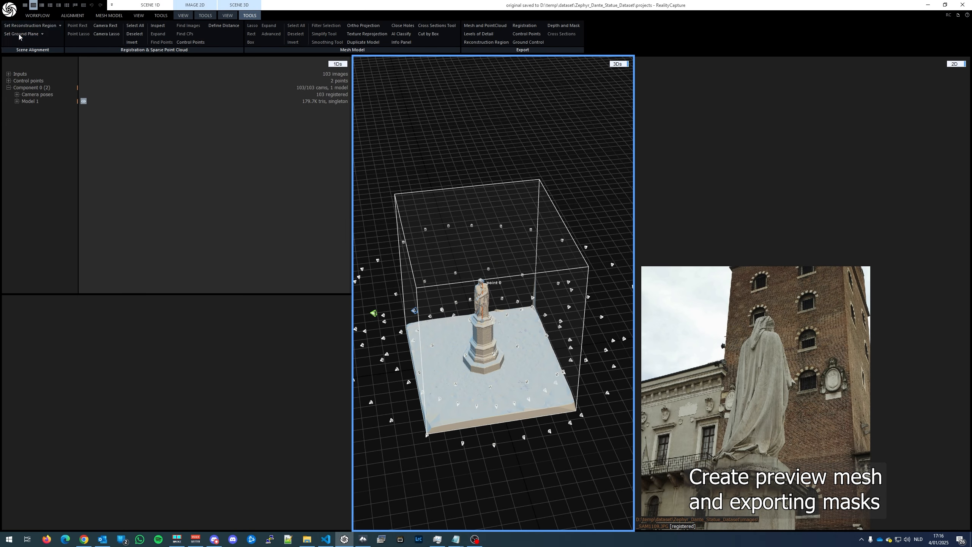
- Import the images folder with its masks from Zephyr_Dante_Statue_Dataset in File Explorer into the new RealityCapture project
left_click(307, 539)
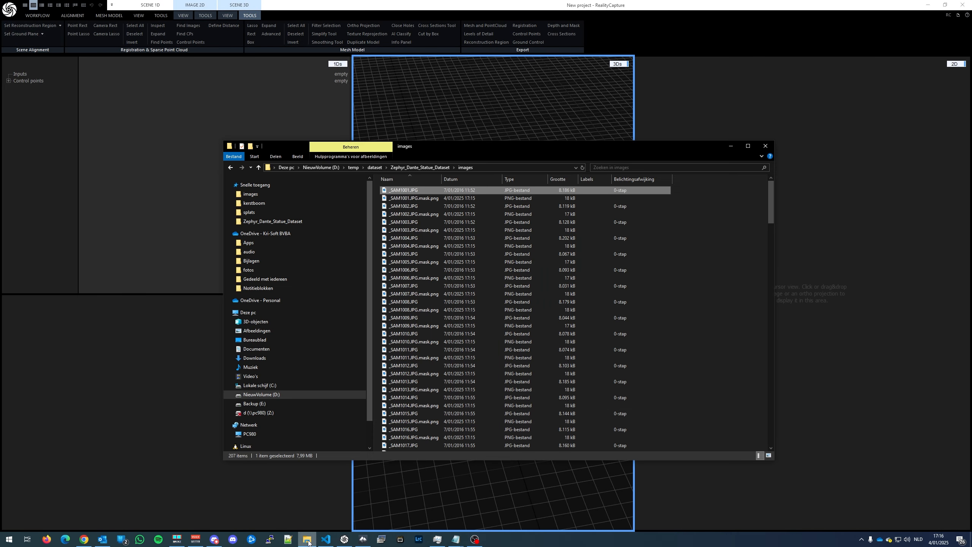
left_click(431, 168)
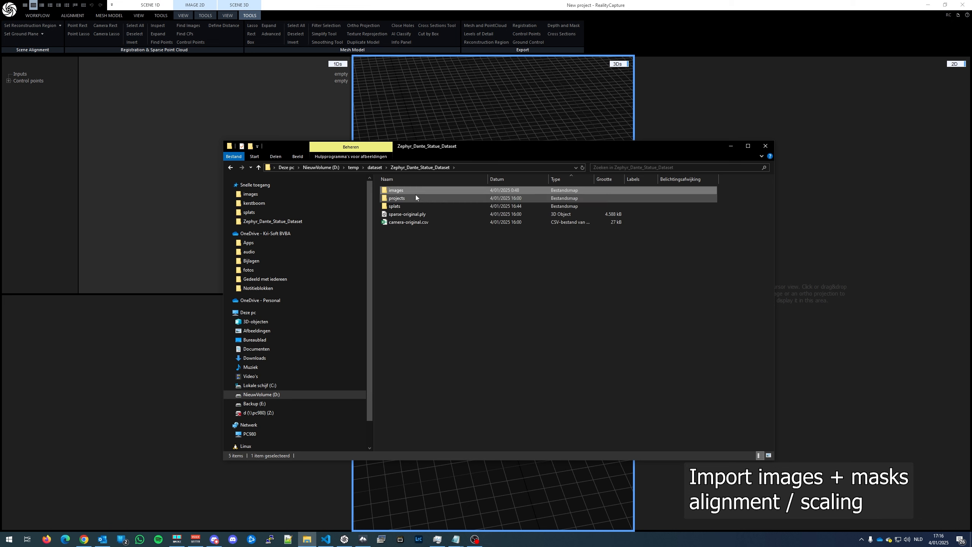
left_click_drag(412, 190, 161, 151)
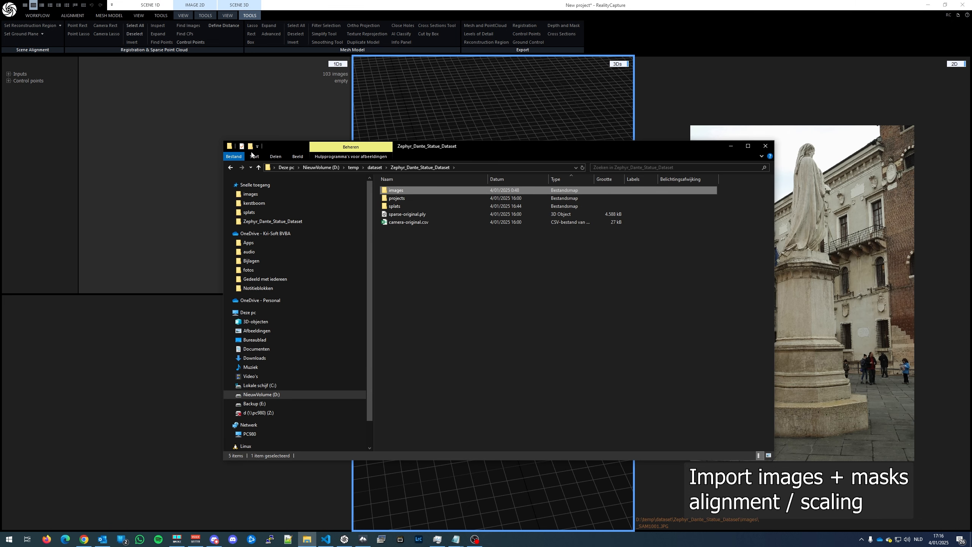
left_click(331, 8)
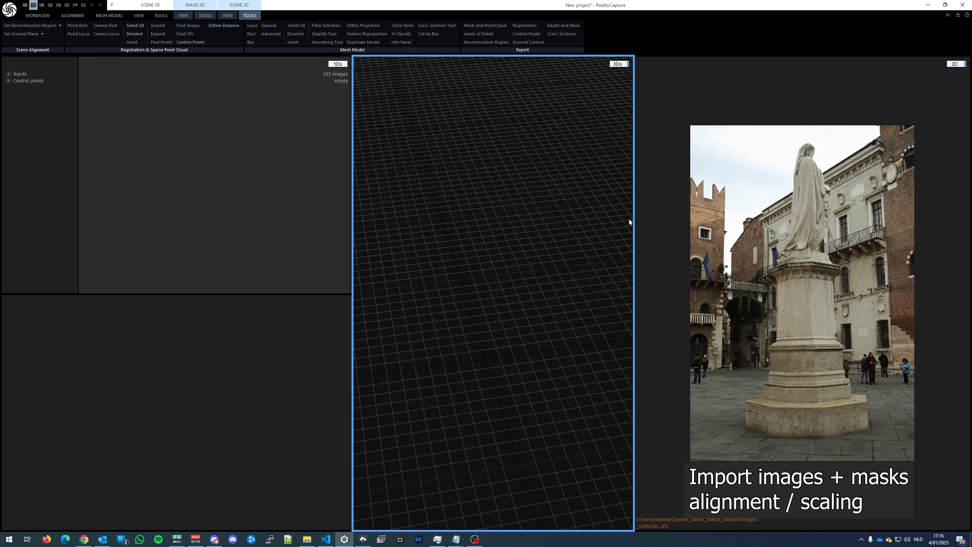
- Select _SAM1001.JPG among the inputs and check its mask layer and mask settings
left_click(10, 74)
left_click(9, 74)
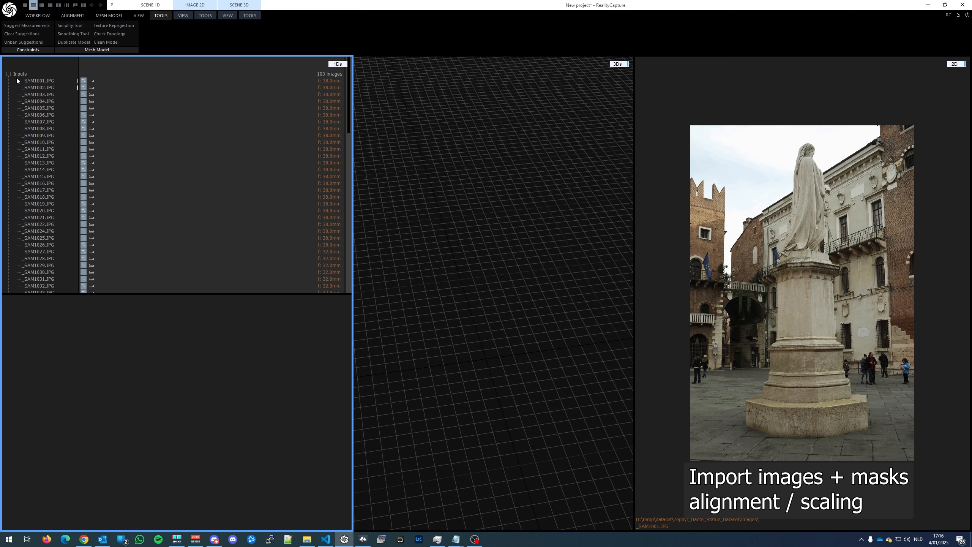
left_click(36, 81)
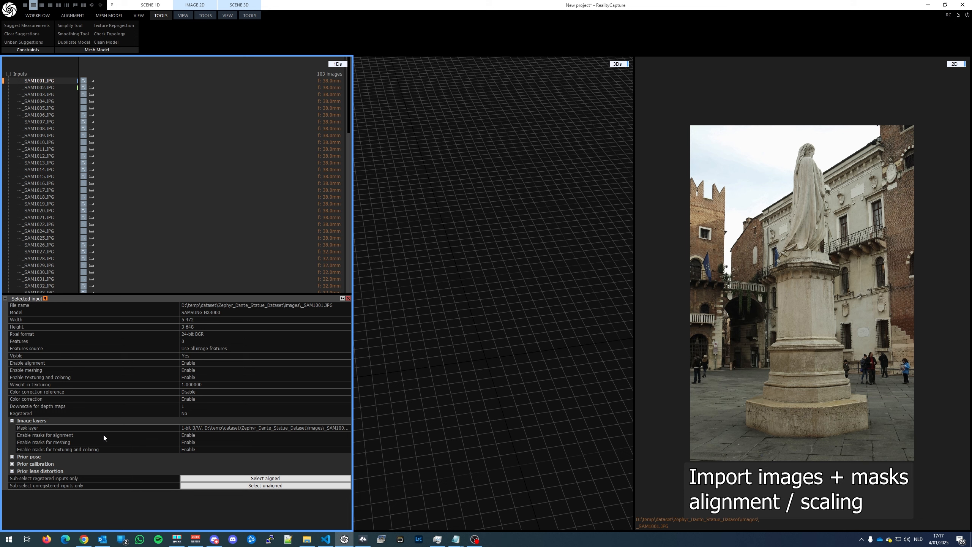
left_click(9, 74)
- Align the imported images and widen the 3D view to show the whole statue point cloud
left_click(72, 15)
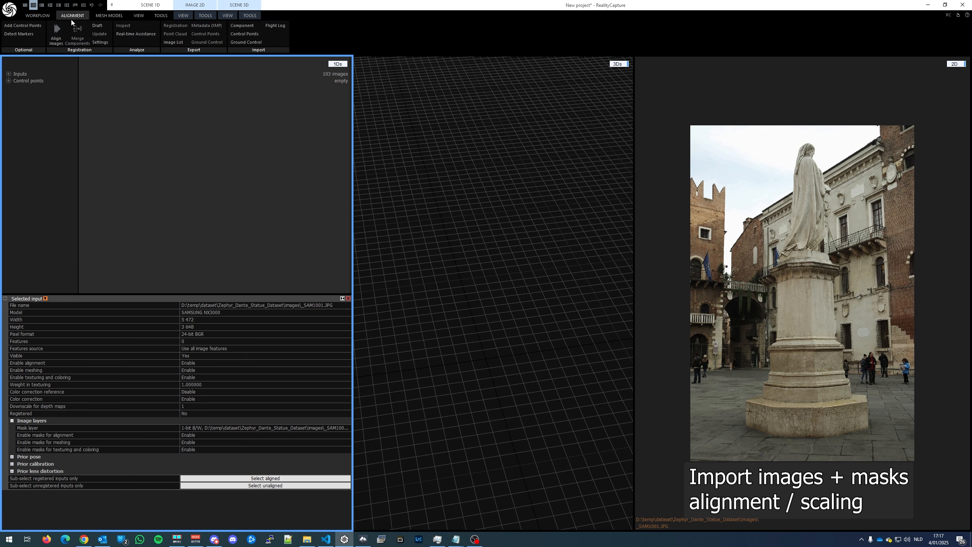
left_click(55, 34)
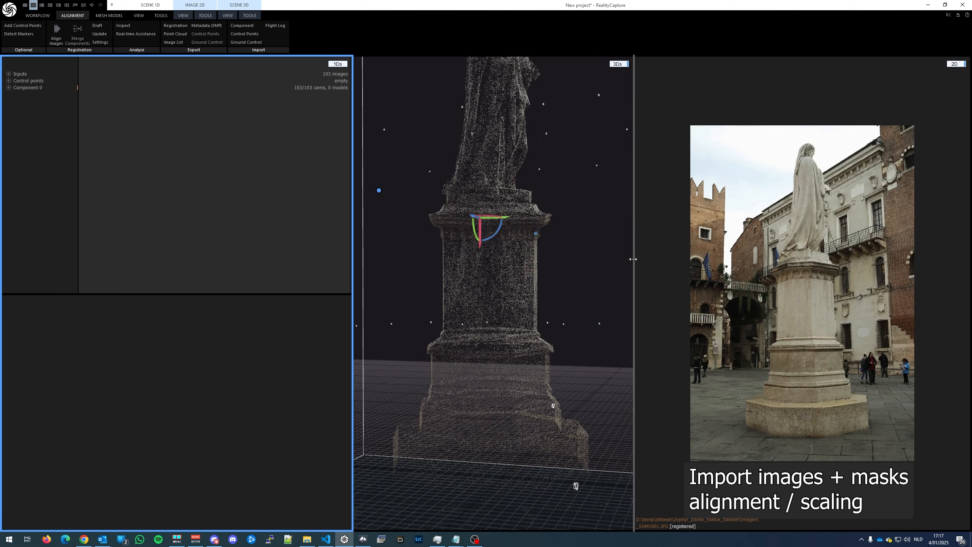
left_click_drag(635, 259, 801, 260)
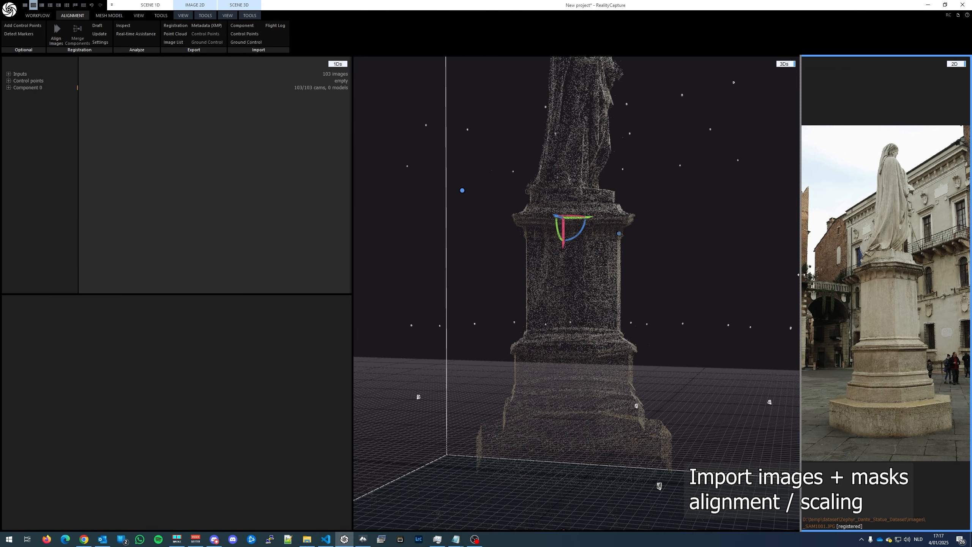
scroll(696, 261, "down", 5)
left_click(696, 262)
scroll(691, 263, "down", 3)
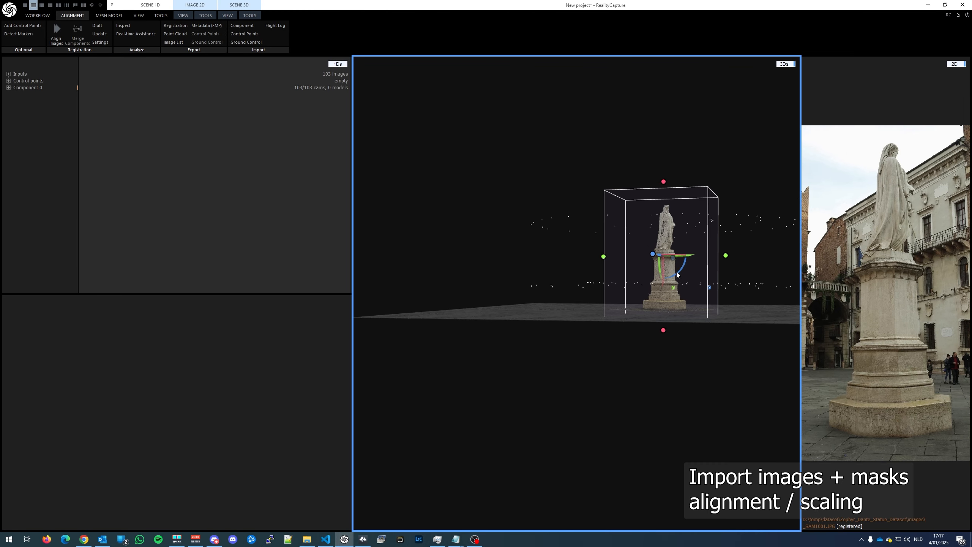
- Try to move the reconstruction region away from the statue, and undo the move
left_click_drag(694, 259, 667, 269)
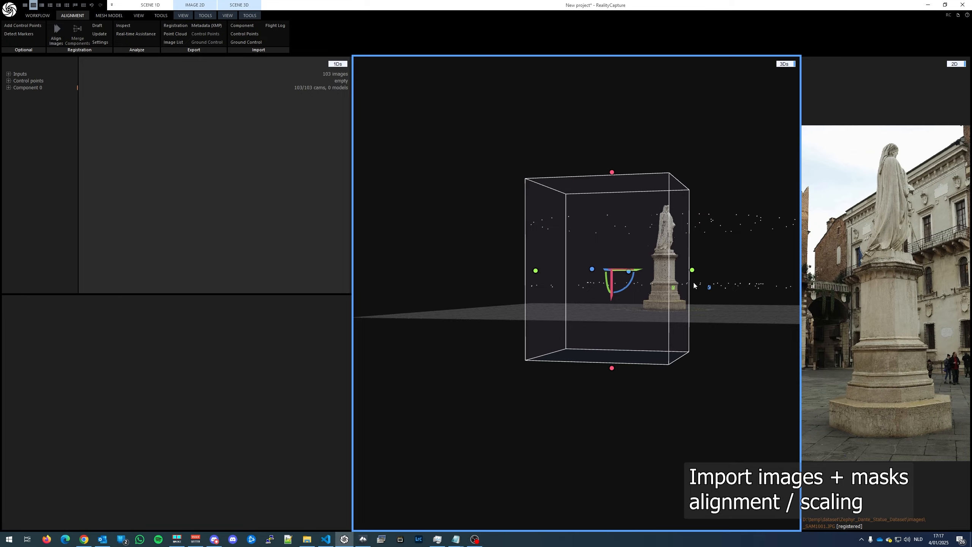
key("ctrl+z")
left_click_drag(697, 342, 561, 375)
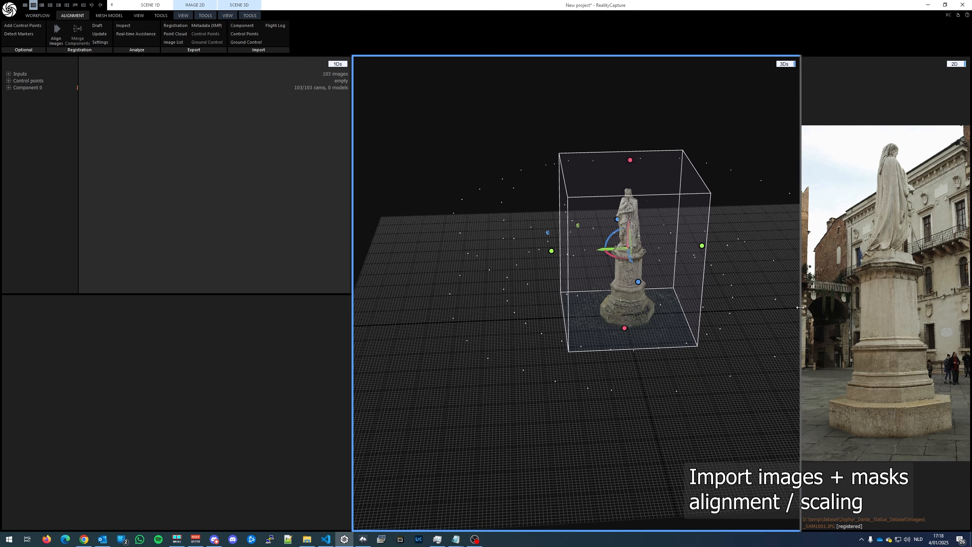
- Widen the 2D image view and browse the photos to _SAM1013.JPG, which shows the statue's face
left_click_drag(801, 304, 631, 305)
scroll(790, 303, "down", 3)
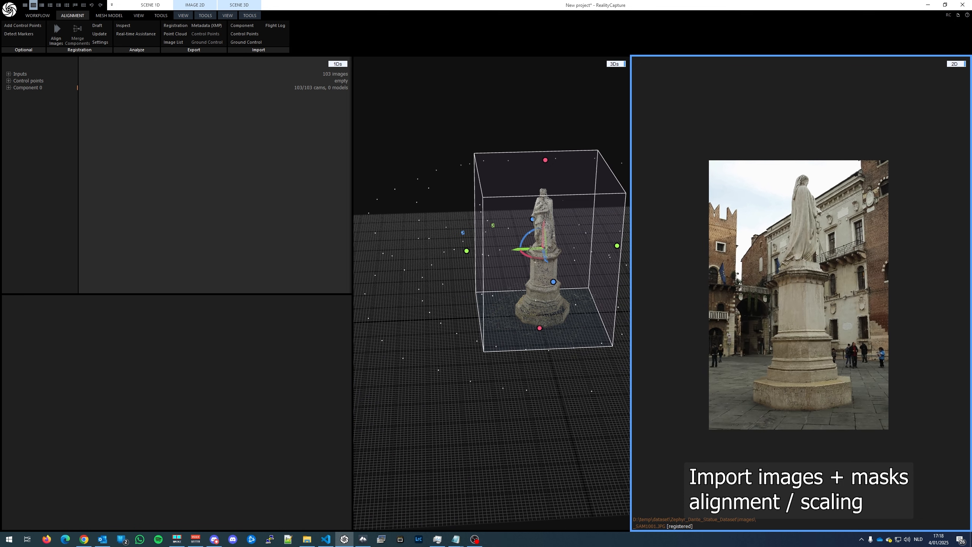
key("Right")
key("Right")
key("Right")
key("Right")
key("Right")
key("Right")
key("Right")
key("Right")
key("Right")
key("Right")
key("Right")
key("Right")
key("Right")
key("Right")
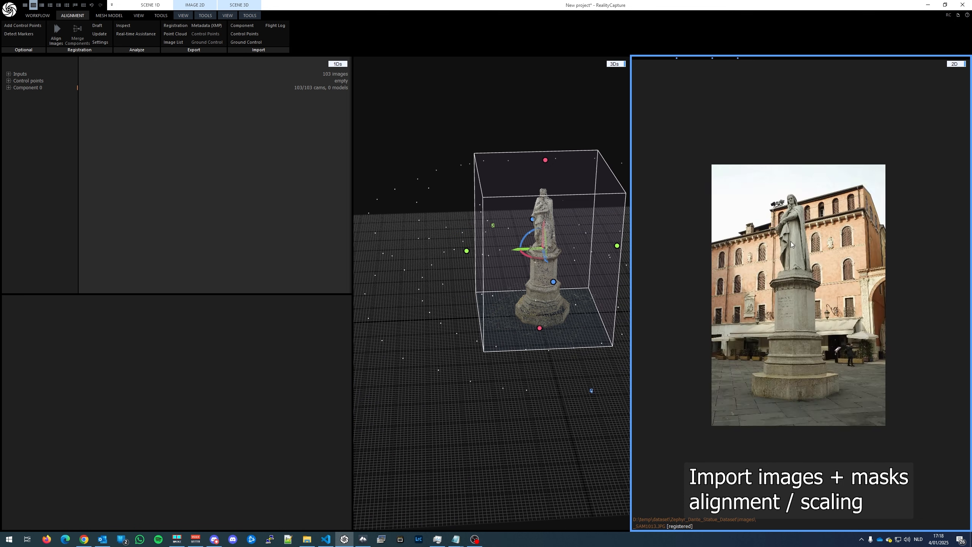
- Create a control point on the hood above the statue's forehead and place it in the first few front-facing photos, starting with _SAM1013.JPG
scroll(790, 199, "up", 7)
scroll(842, 218, "up", 3)
left_click_drag(819, 138, 816, 232)
left_click(8, 81)
left_click(30, 88)
left_click_drag(29, 88, 823, 209)
key("Right")
left_click(18, 89)
left_click_drag(29, 88, 759, 239)
- Confirm the suggested positions of the hood control point in the remaining photos, from _SAM1040.JPG to _SAM1097.JPG
left_click(45, 94)
scroll(738, 383, "down", 5)
scroll(738, 383, "up", 5)
left_click_drag(801, 293, 800, 293)
left_click(800, 294)
key("Right")
left_click(800, 293)
key("Right")
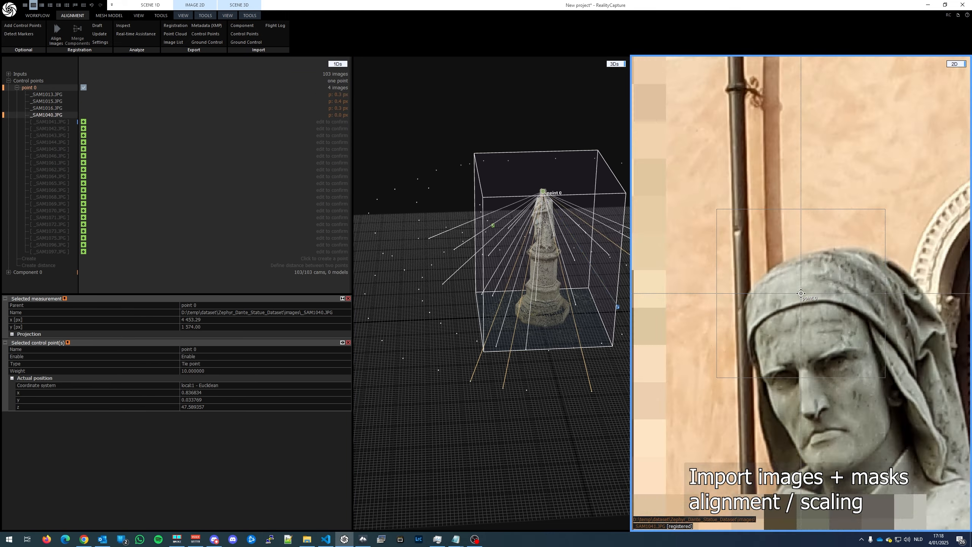
left_click(801, 293)
key("Right")
left_click(801, 293)
key("Right")
left_click(800, 293)
left_click(800, 294)
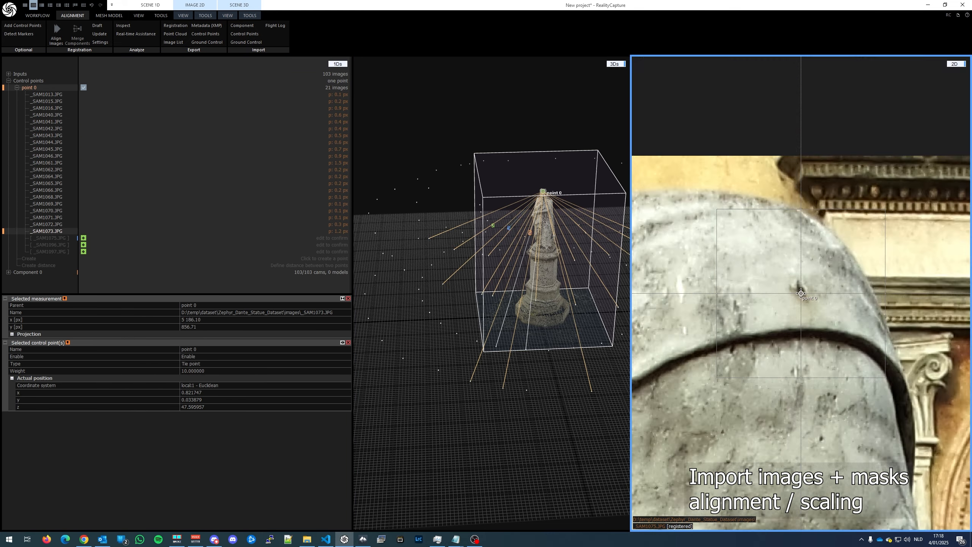
left_click(800, 293)
left_click(801, 293)
left_click(800, 293)
- Create a second control point on the top corner of the plinth below the statue's feet, placing it in _SAM1097.JPG, _SAM1096.JPG and _SAM1014.JPG
scroll(759, 369, "up", 5)
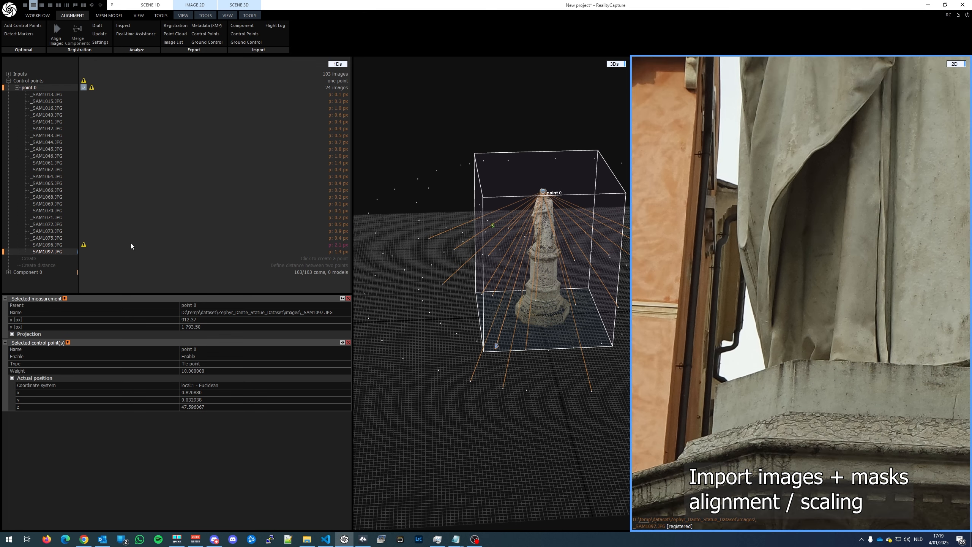
left_click(35, 259)
left_click(796, 360)
key("Left")
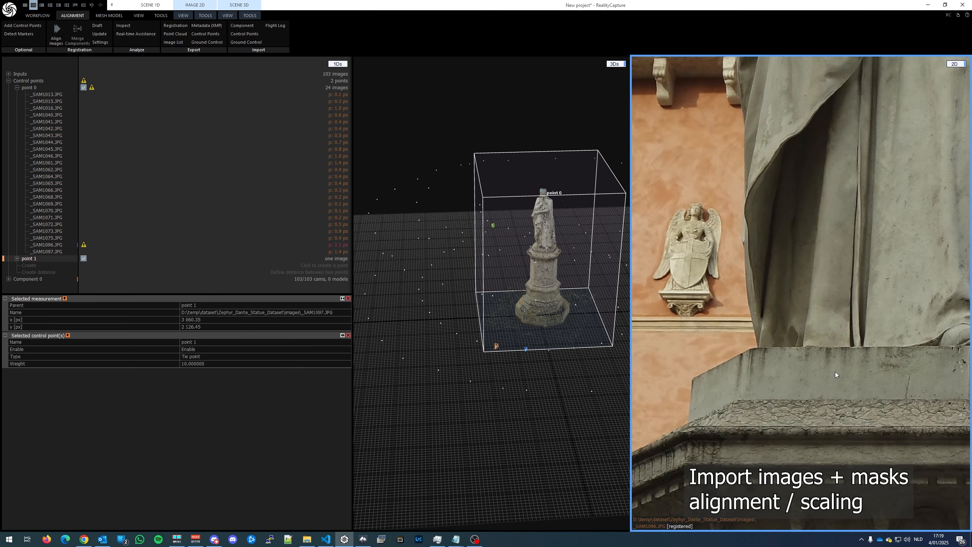
scroll(835, 371, "down", 3)
left_click_drag(836, 372, 773, 421)
left_click(30, 259)
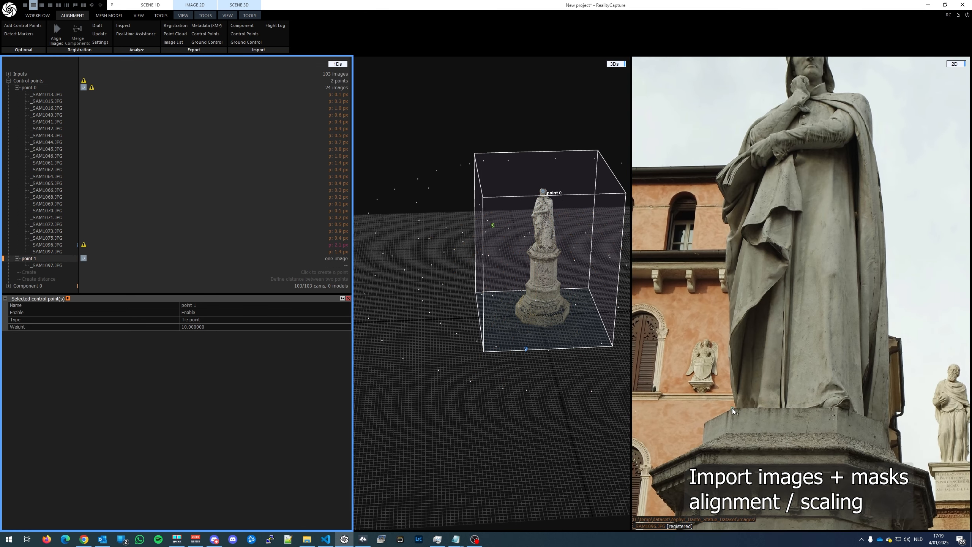
left_click(732, 409)
left_click(38, 265)
left_click_drag(781, 401, 818, 277)
scroll(782, 363, "up", 6)
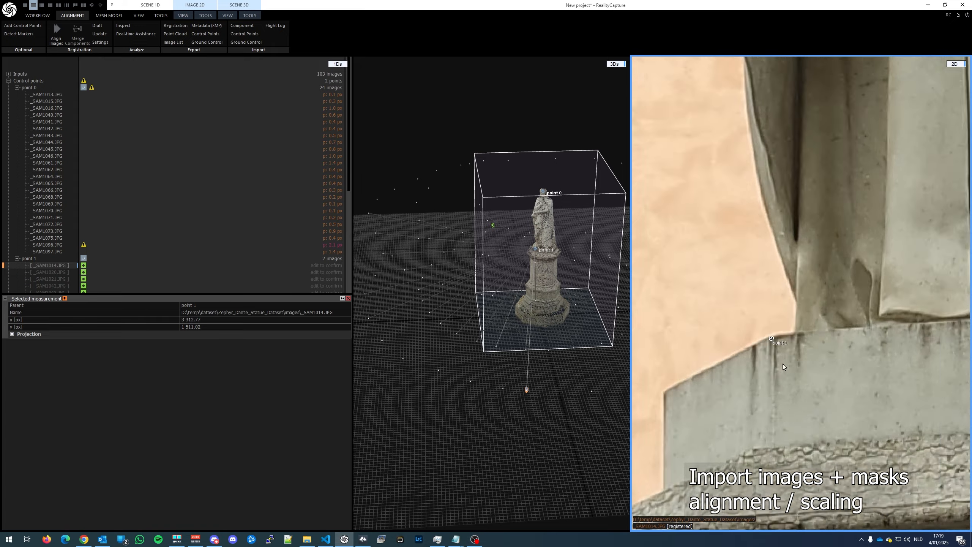
left_click(30, 258)
left_click(771, 338)
- Confirm the suggested positions of the plinth control point in the remaining photos, from _SAM1020.JPG to _SAM1103.JPG
key("Right")
left_click(800, 293)
key("Right")
left_click(801, 293)
key("Right")
left_click(801, 293)
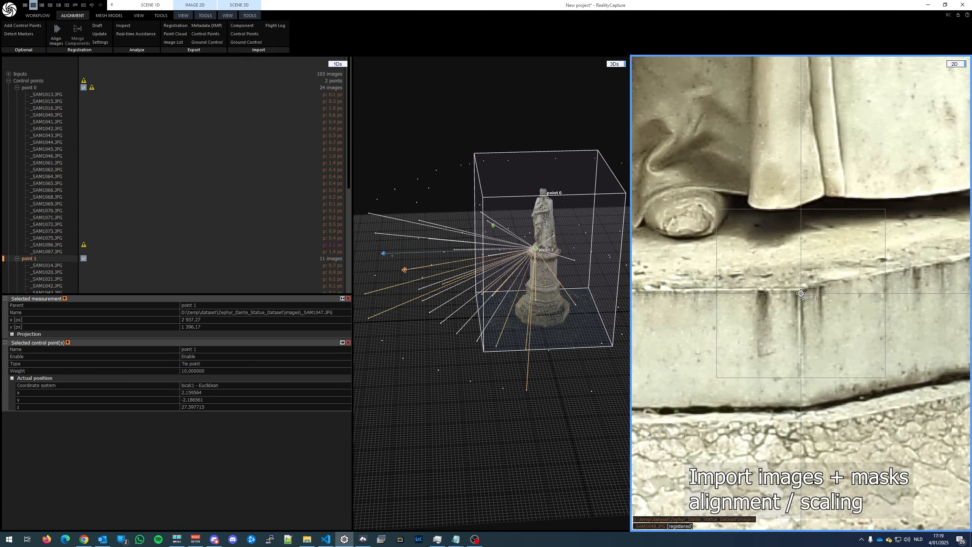
key("Right")
left_click(800, 293)
key("Right")
left_click(800, 293)
key("Right")
left_click(800, 293)
key("Right")
left_click(801, 293)
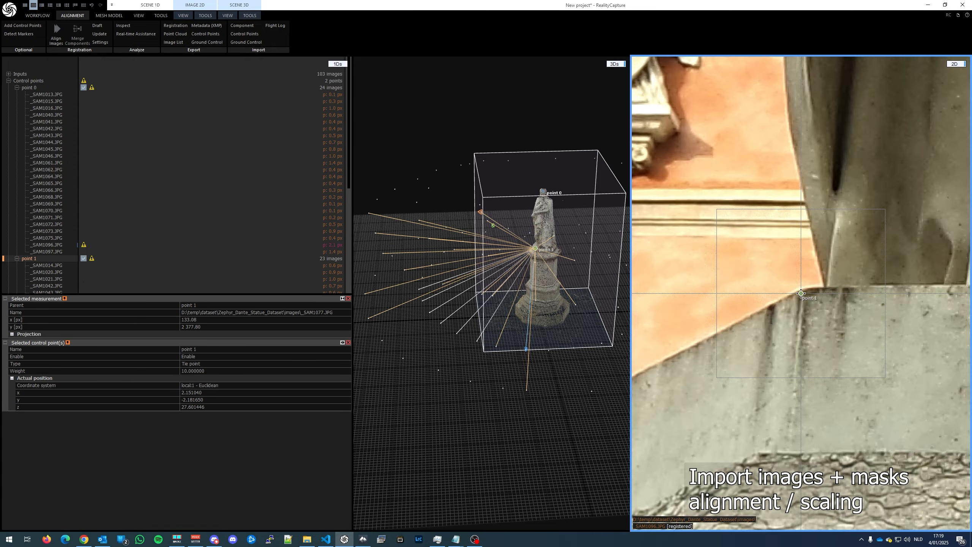
key("Right")
left_click(801, 293)
key("Right")
left_click(801, 293)
key("Right")
left_click(801, 294)
- Define a distance of 3 m between the hood and plinth control points and realign the images
scroll(785, 366, "down", 6)
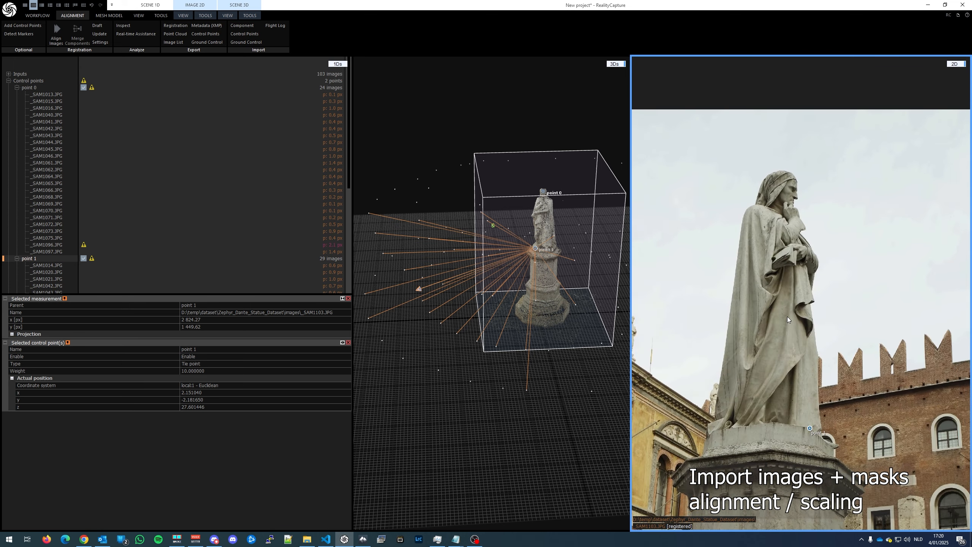
scroll(787, 316, "down", 1)
left_click(17, 258)
left_click(17, 87)
left_click(34, 108)
left_click_drag(29, 102, 42, 94)
left_click_drag(30, 108, 45, 95)
left_click(199, 341)
type("3")
key("Return")
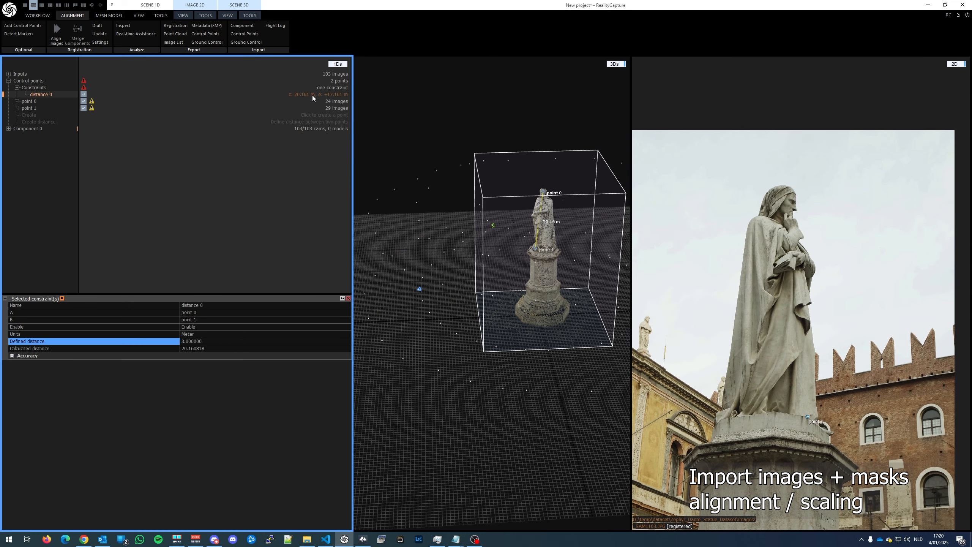
left_click(56, 35)
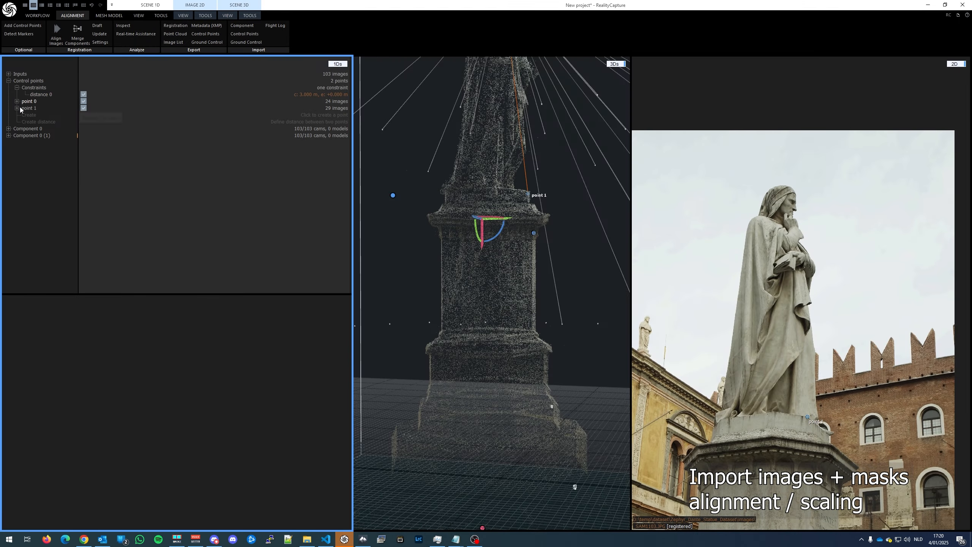
- Check the plinth control point in _SAM1097.JPG and inspect the realigned statue in a wider 3D view
left_click(17, 107)
left_click(72, 265)
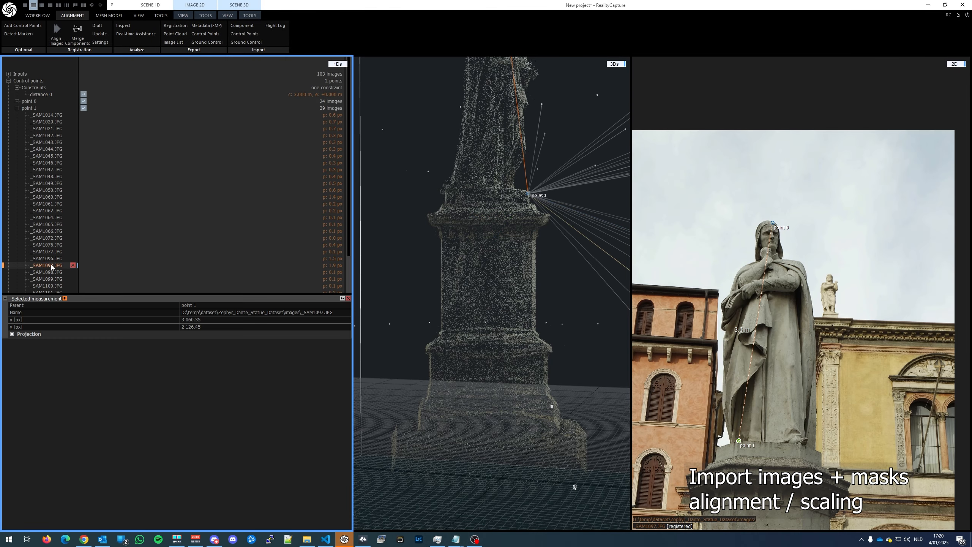
left_click(17, 108)
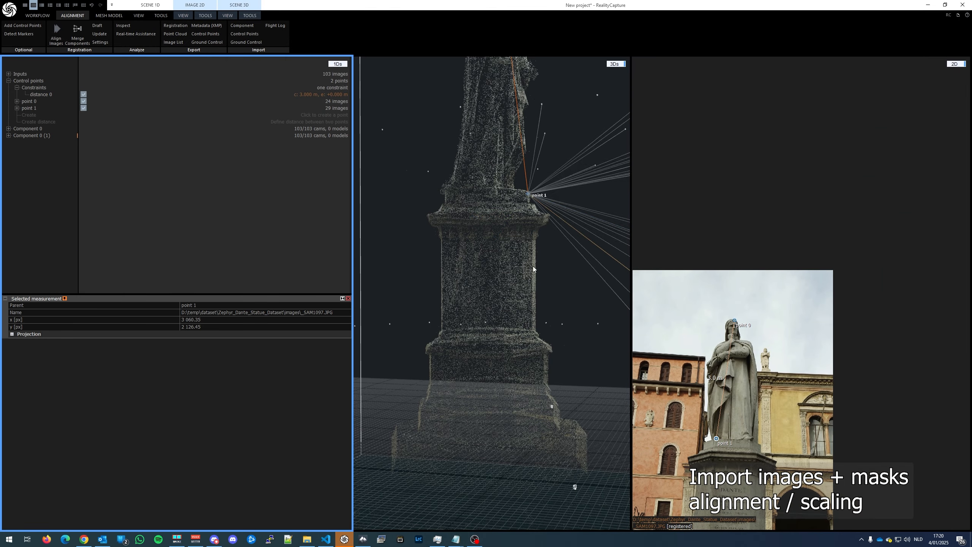
scroll(547, 263, "down", 6)
left_click_drag(631, 234, 882, 245)
right_click_drag(666, 264, 566, 333)
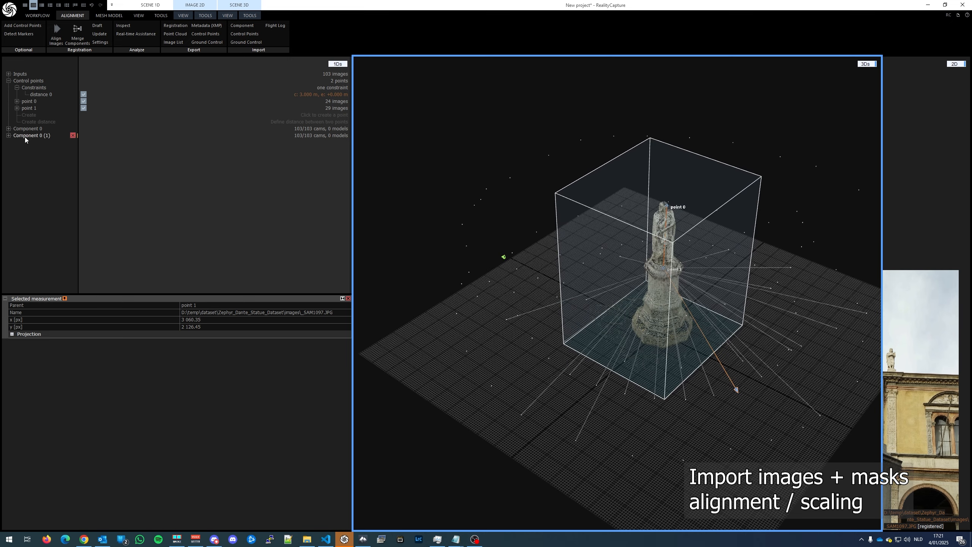
- Delete the old Component 0 and select all camera poses of the realigned Component 0 (1)
left_click(72, 129)
left_click(25, 136)
left_click(8, 135)
left_click(17, 142)
left_click(46, 149)
key("ctrl+a")
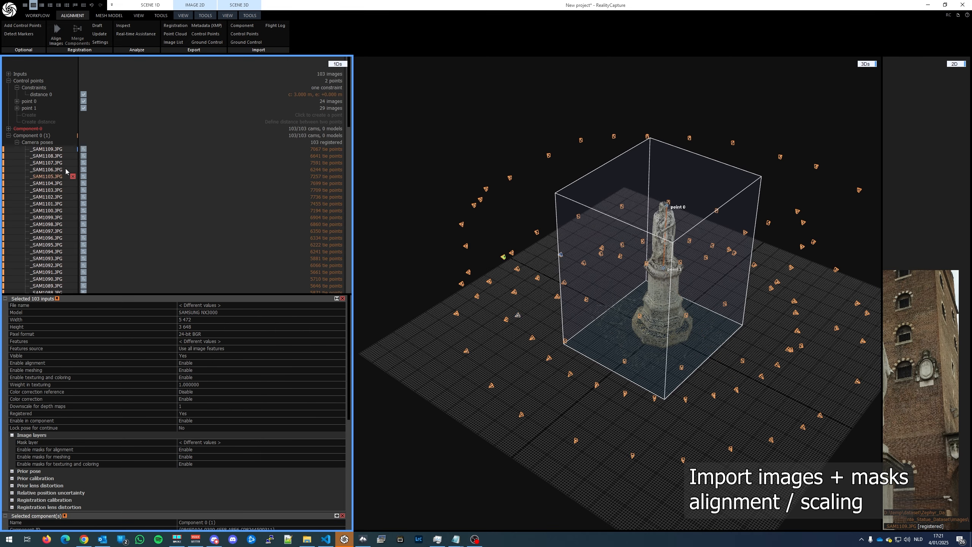
- Export the registration as internal/external camera parameters to camera-with-mask.csv in the Zephyr_Dante_Statue_Dataset folder
left_click(176, 26)
type("cam")
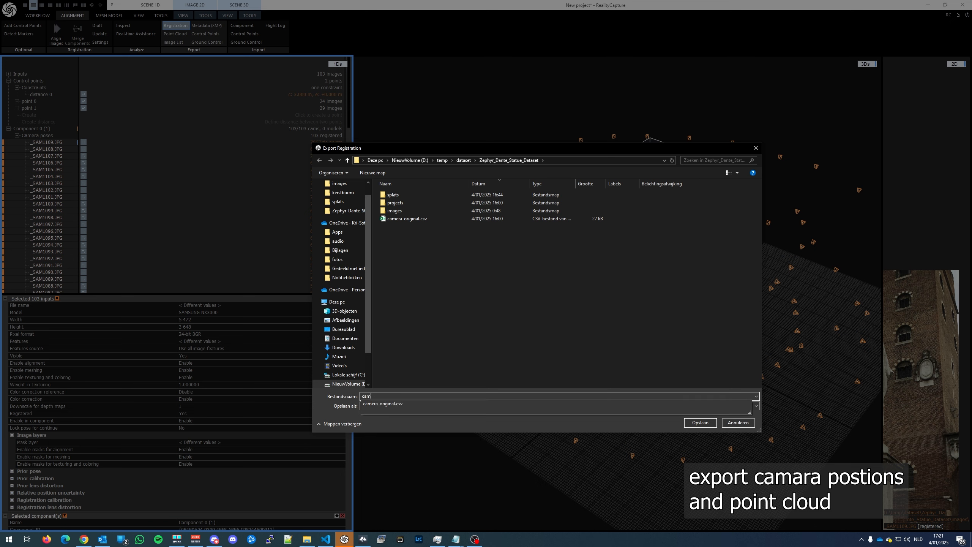
type("era-masked")
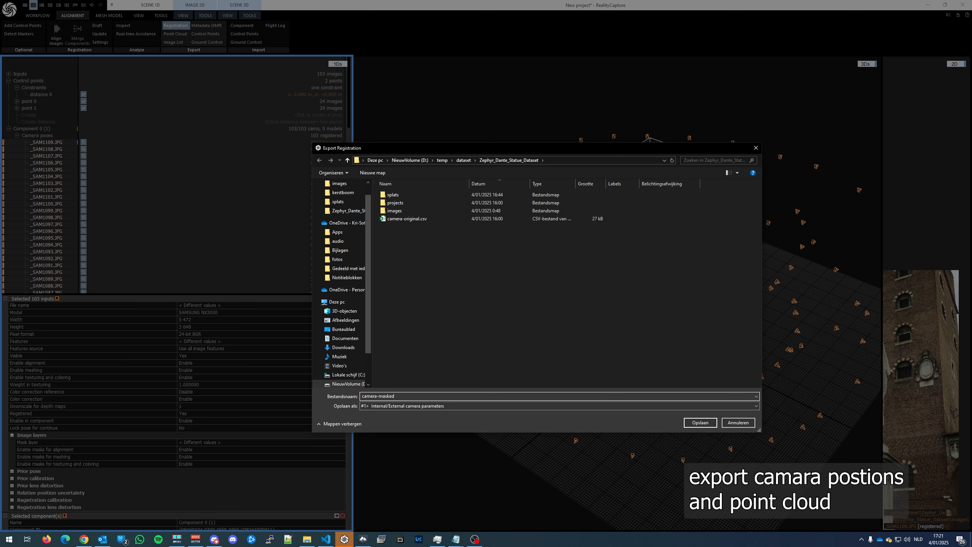
type("with-")
key("End")
key("Return")
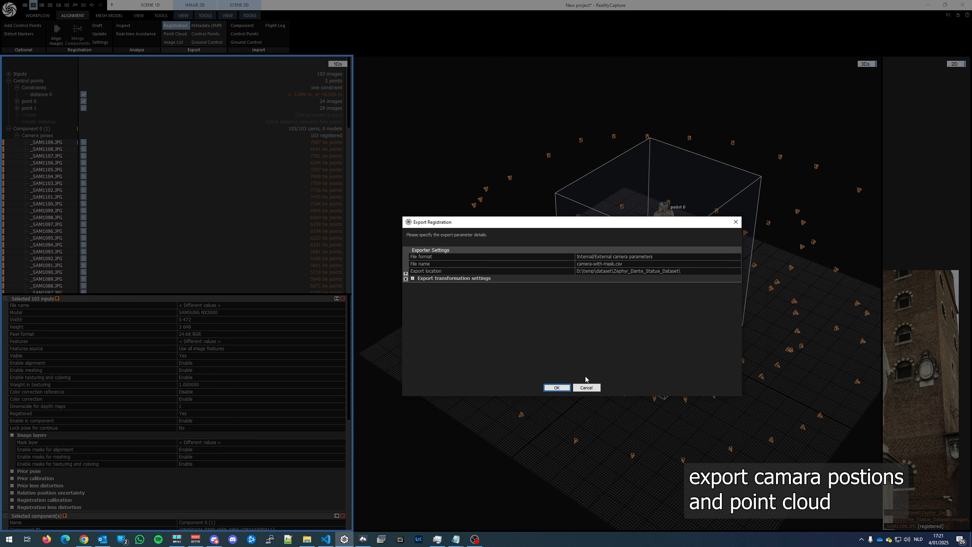
left_click(557, 387)
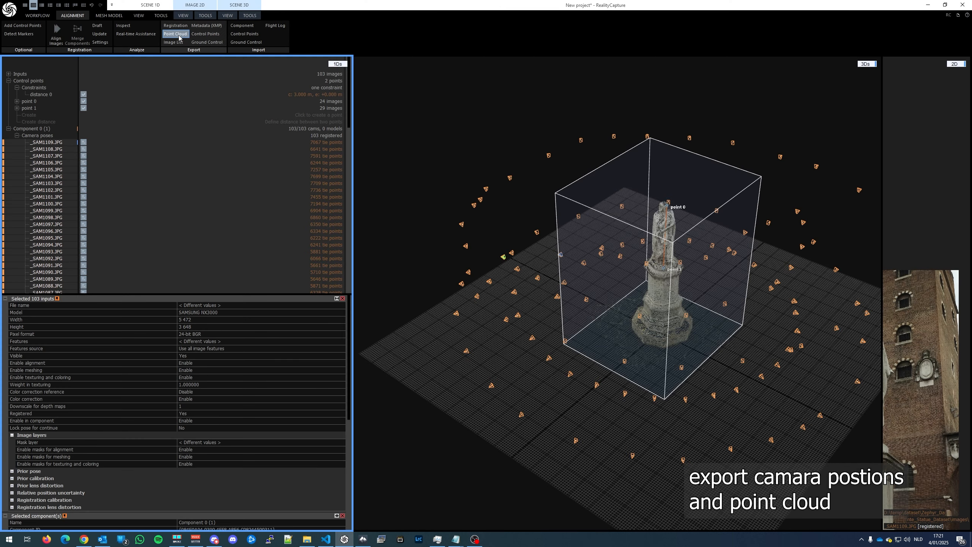
- Export the sparse point cloud in PLY format as sparse-with-mask in the Zephyr_Dante_Statue_Dataset folder
left_click(176, 34)
type("sparse")
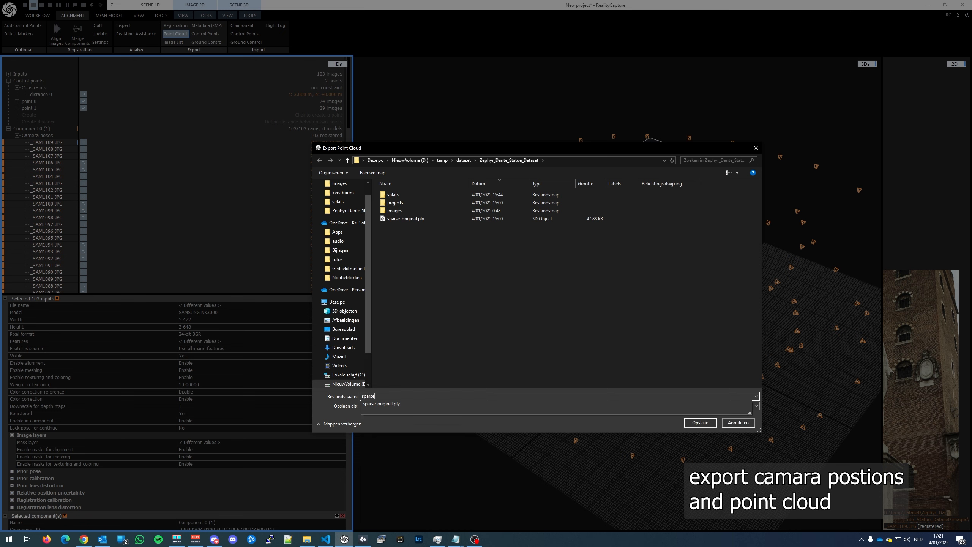
type("-with-mask")
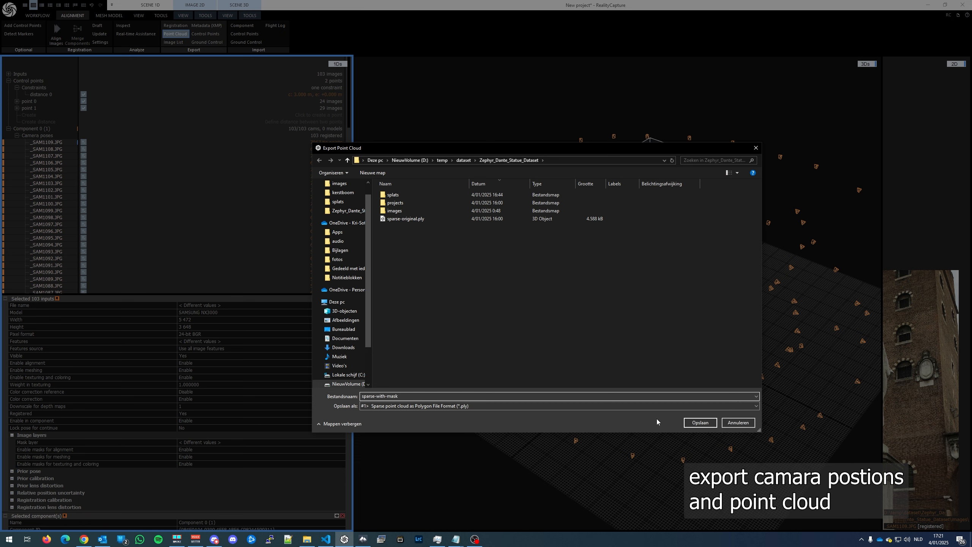
left_click(692, 422)
left_click(558, 388)
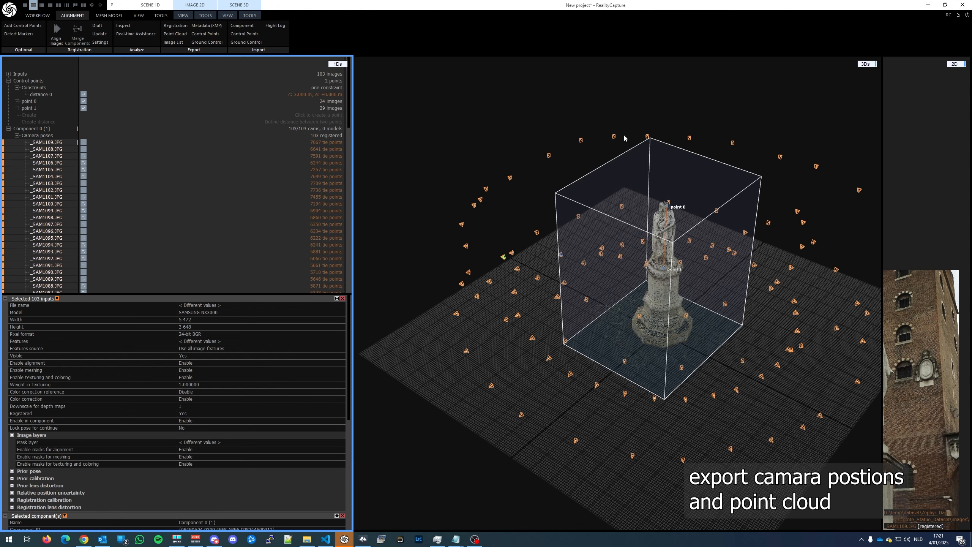
- Close RealityCapture and save the project as align-with-mask in the projects folder
mouse_move(363, 539)
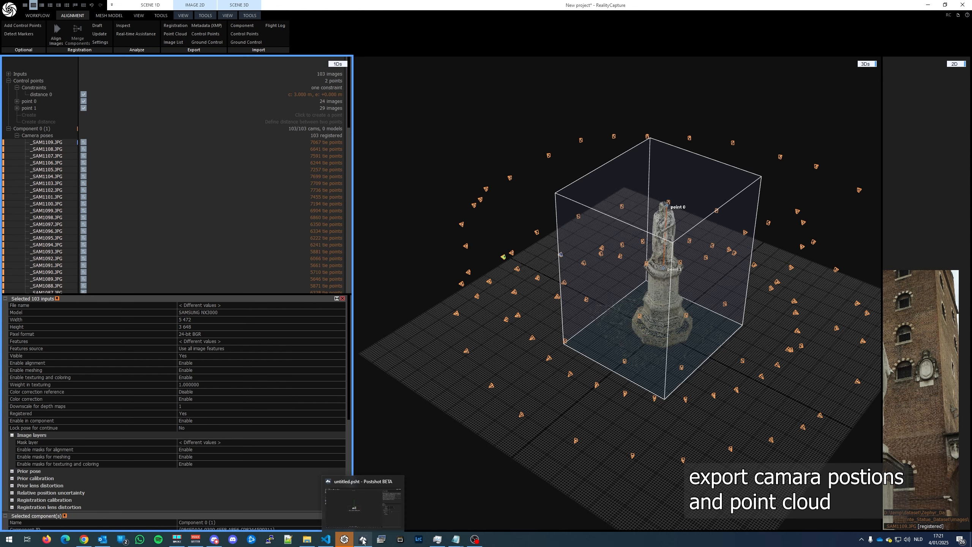
left_click(963, 3)
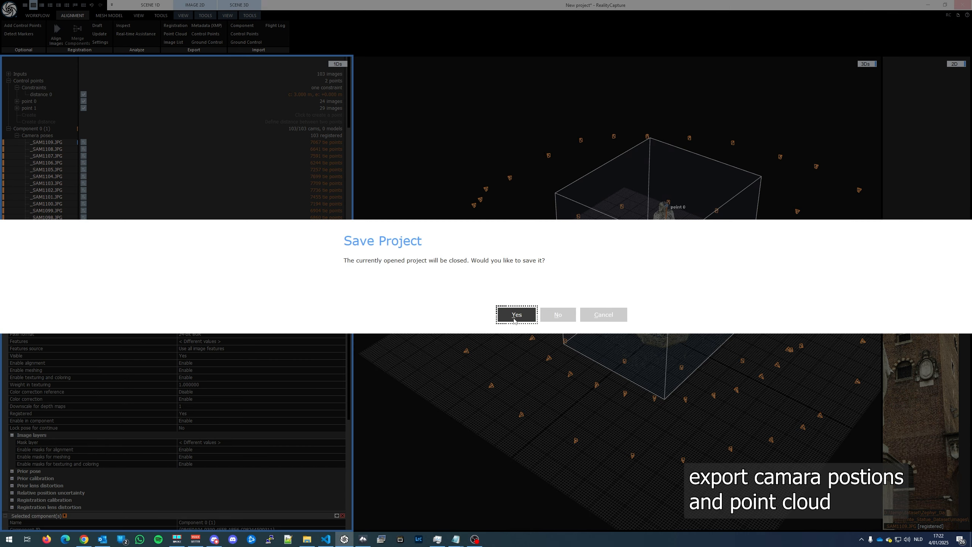
left_click(516, 314)
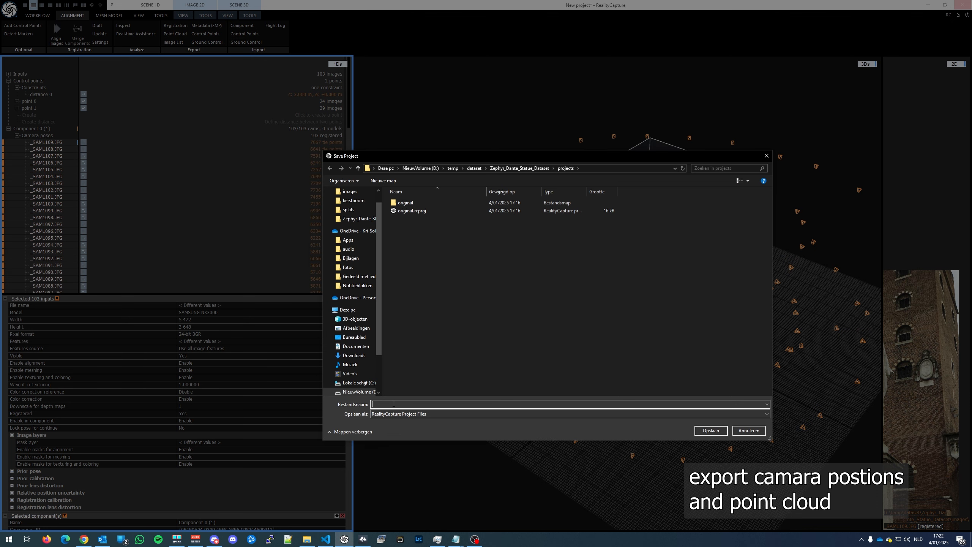
type("with-mask")
key("Home")
type("align-")
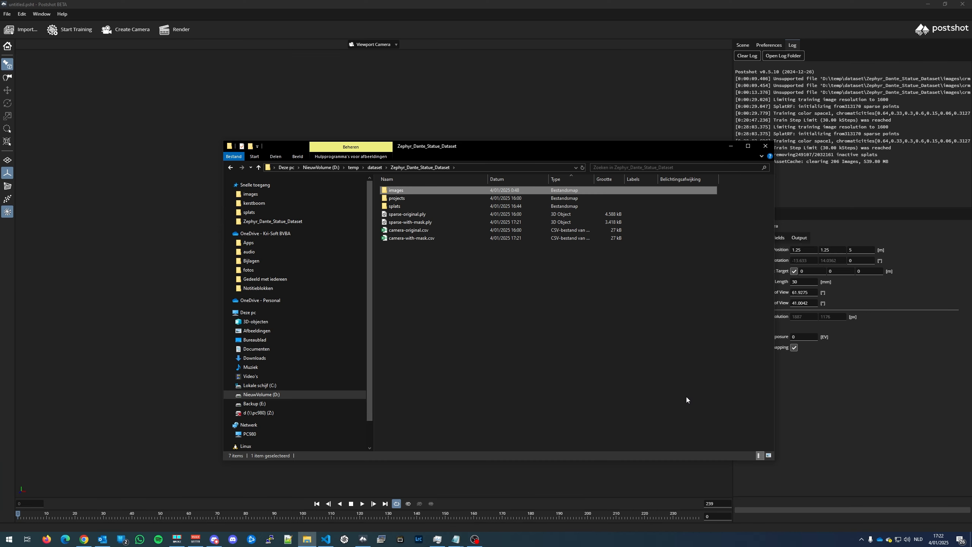
- In Postshot, start a new project, clear the log and import the images folder, sparse-with-mask.ply and camera-with-mask.csv with the Splat MCMC profile
left_click_drag(572, 144, 575, 129)
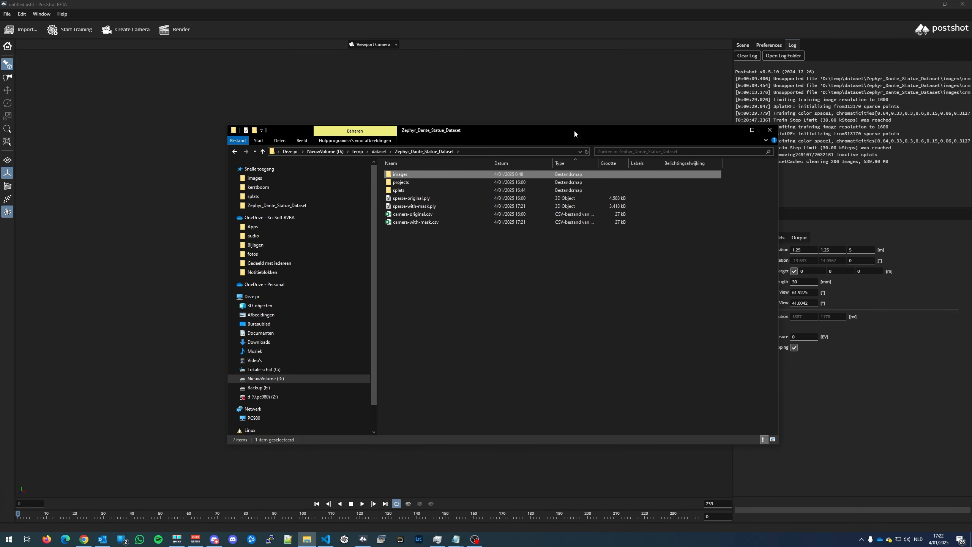
left_click(415, 206)
left_click(414, 222, "ctrl")
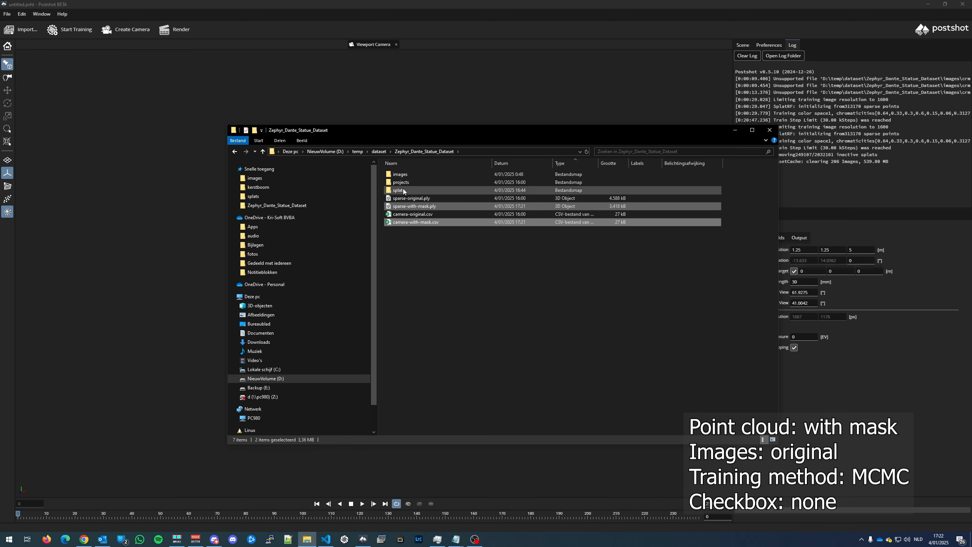
left_click(399, 174, "ctrl")
left_click_drag(513, 135, 610, 156)
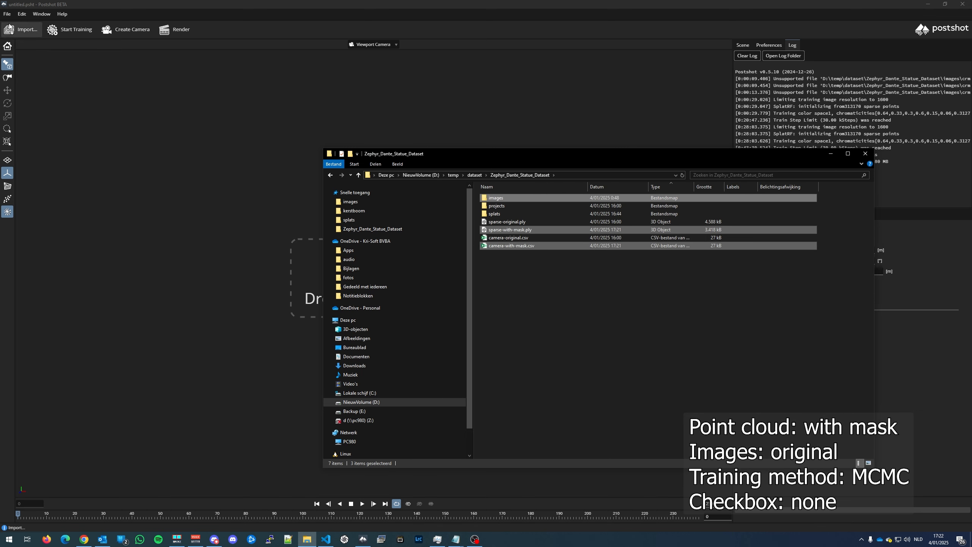
left_click(7, 15)
left_click(12, 25)
left_click(743, 57)
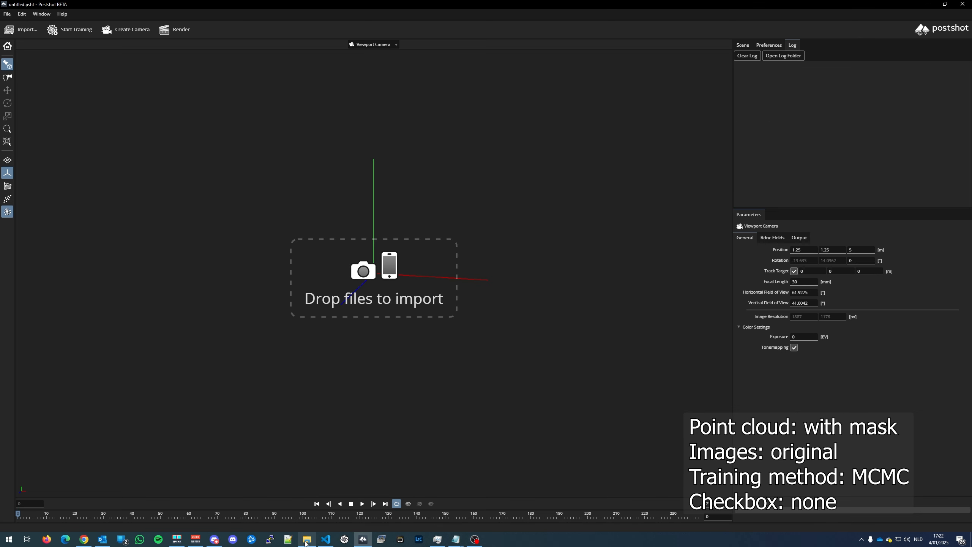
left_click(308, 539)
left_click_drag(513, 200, 272, 165)
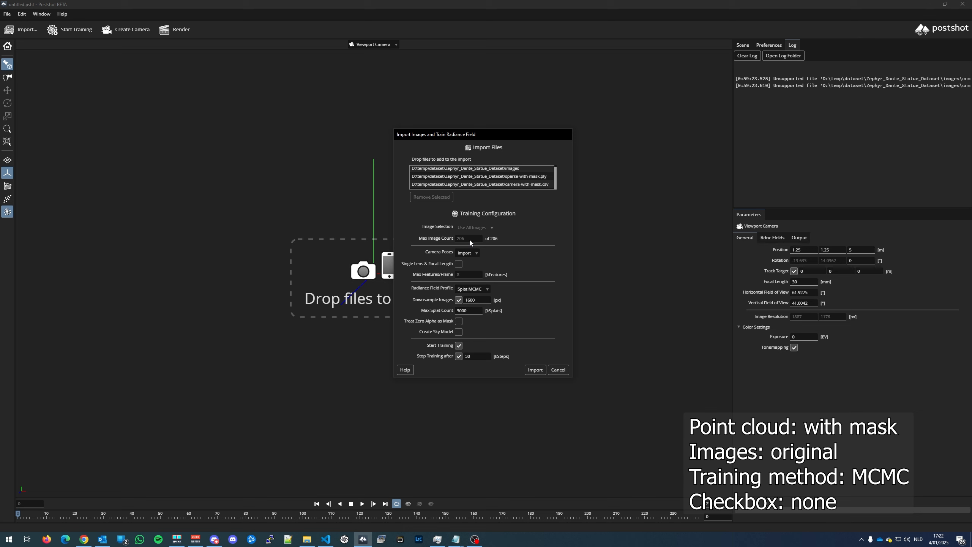
left_click(538, 370)
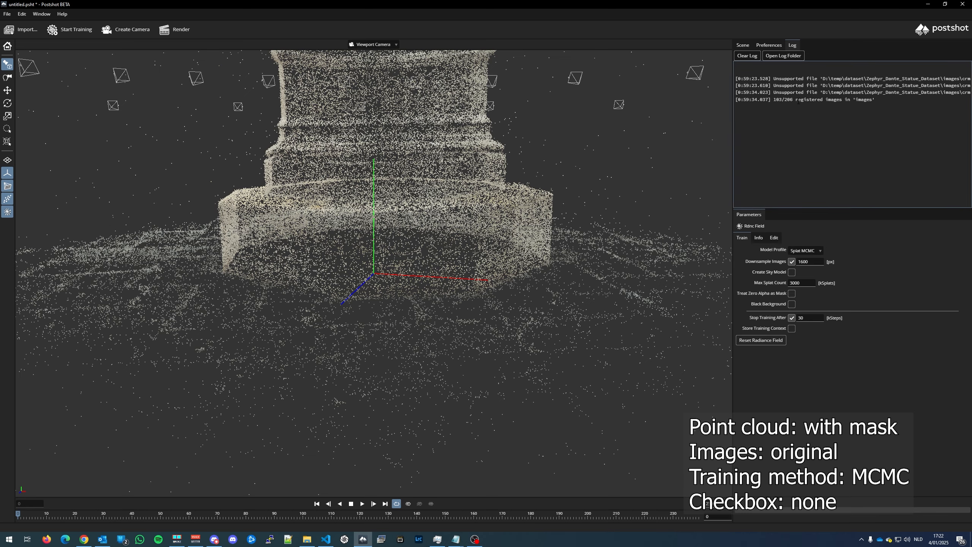
- Inspect the imported point cloud and cameras around the statue, and start training the radiance field
scroll(385, 203, "down", 12)
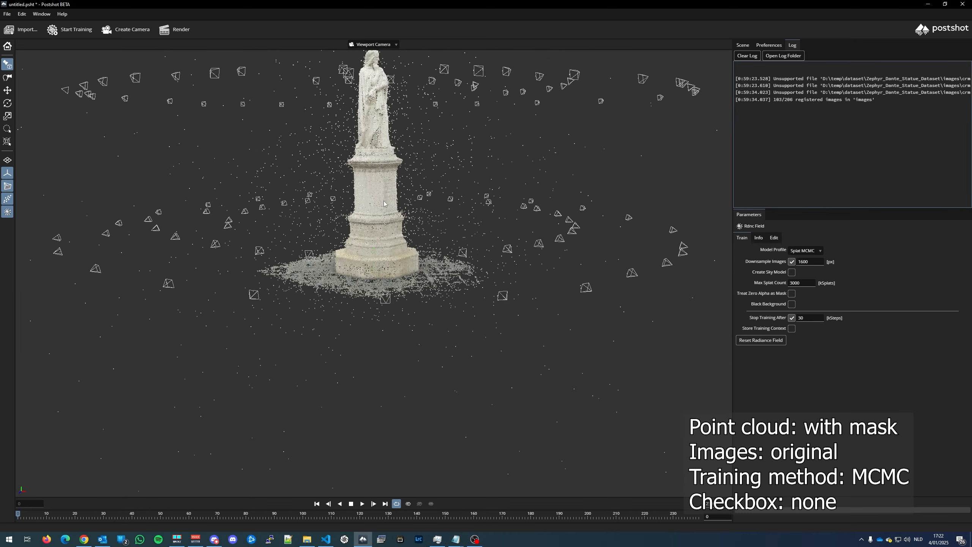
left_click_drag(385, 204, 537, 103)
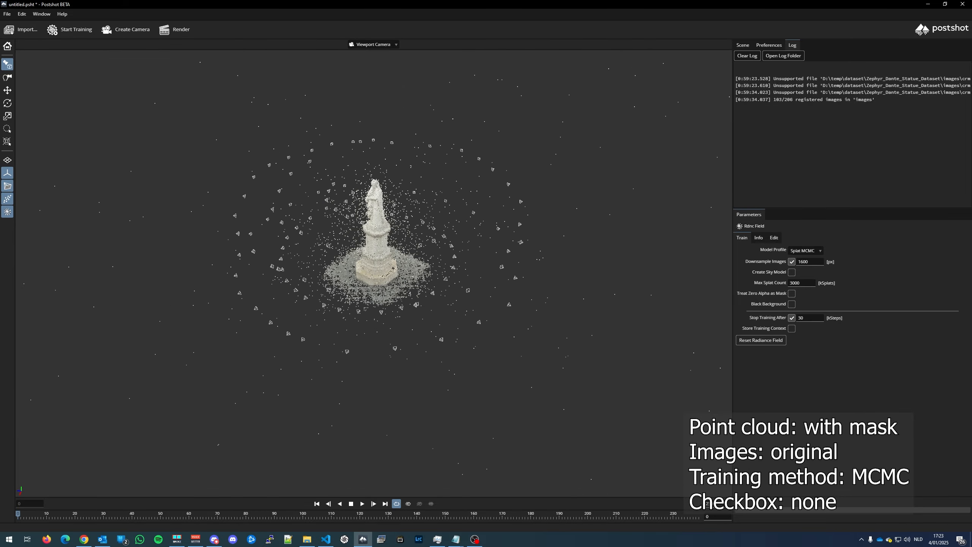
left_click_drag(391, 237, 486, 217)
scroll(391, 255, "up", 4)
left_click_drag(444, 257, 497, 237)
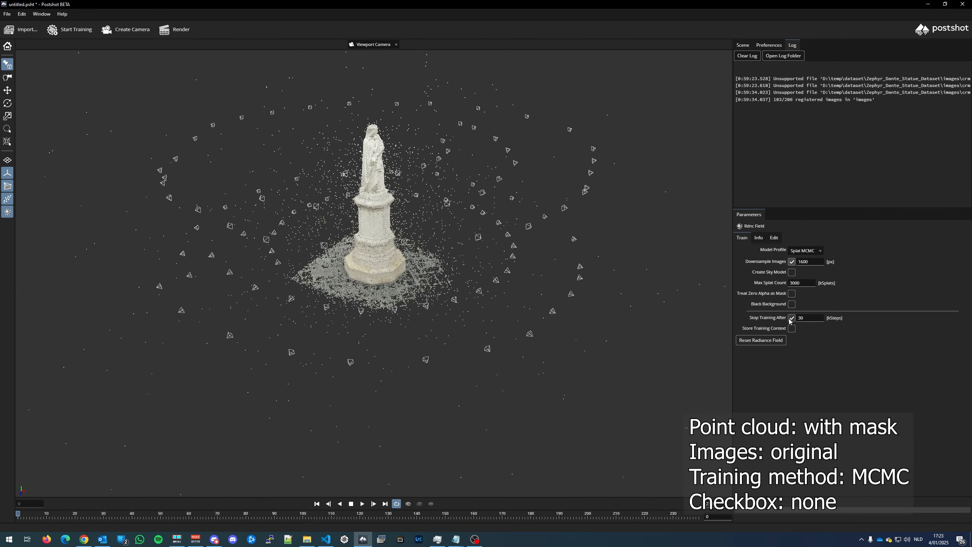
left_click(68, 30)
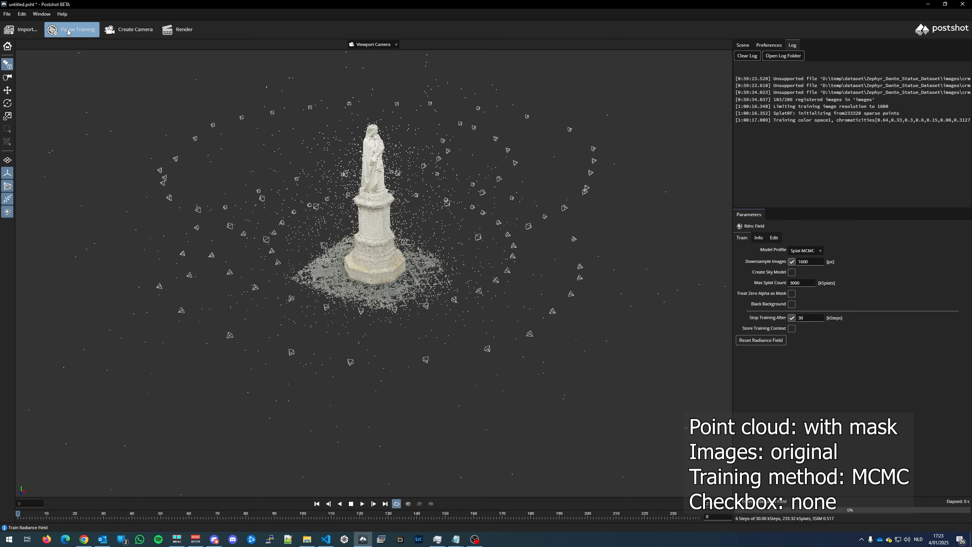
scroll(244, 181, "down", 5)
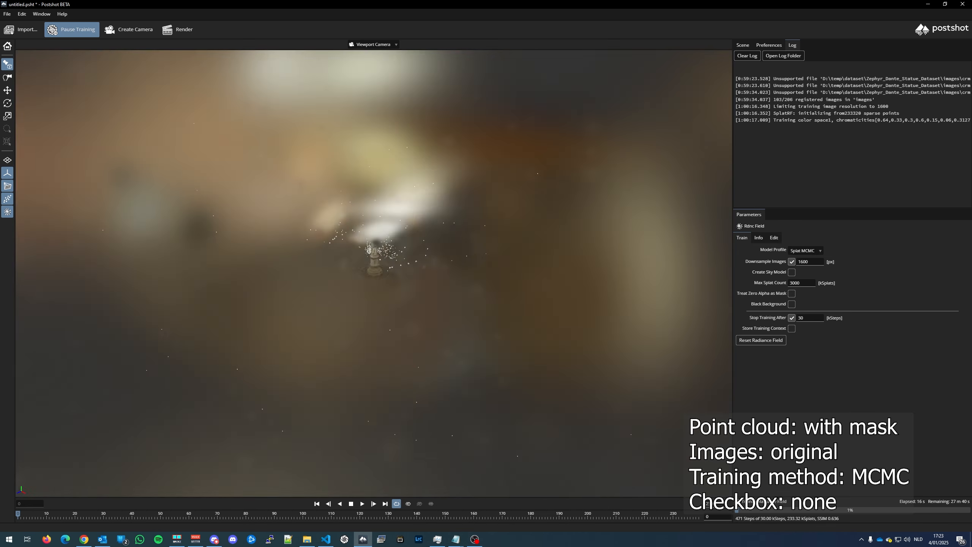
- Move in on the statue during training and hide the axes, cameras, sparse points and radiance field in the viewport
scroll(373, 260, "up", 10)
left_click_drag(419, 265, 383, 214)
left_click(7, 173)
left_click(8, 186)
left_click(7, 199)
left_click(9, 215)
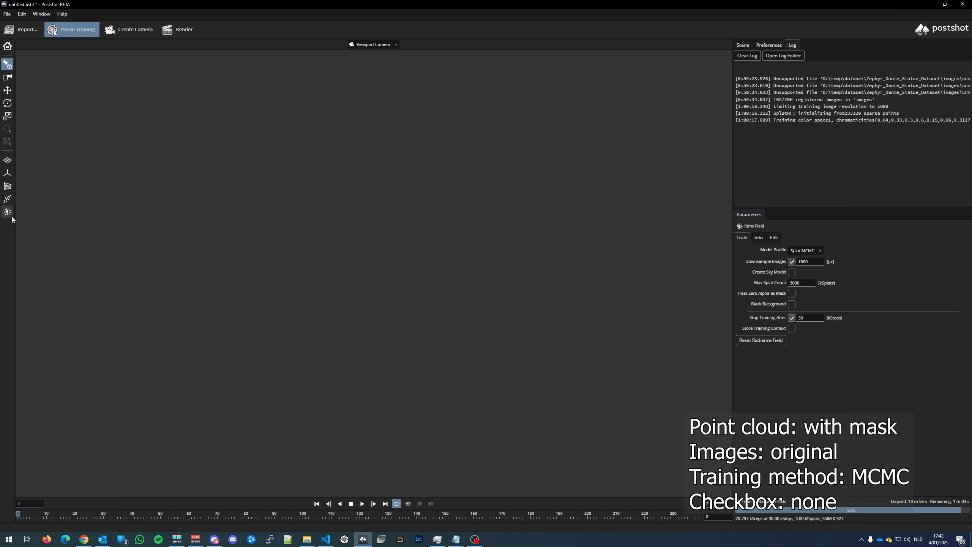
- Check the radiance field's model stats and close the finished-training notice
left_click(742, 45)
left_click(758, 237)
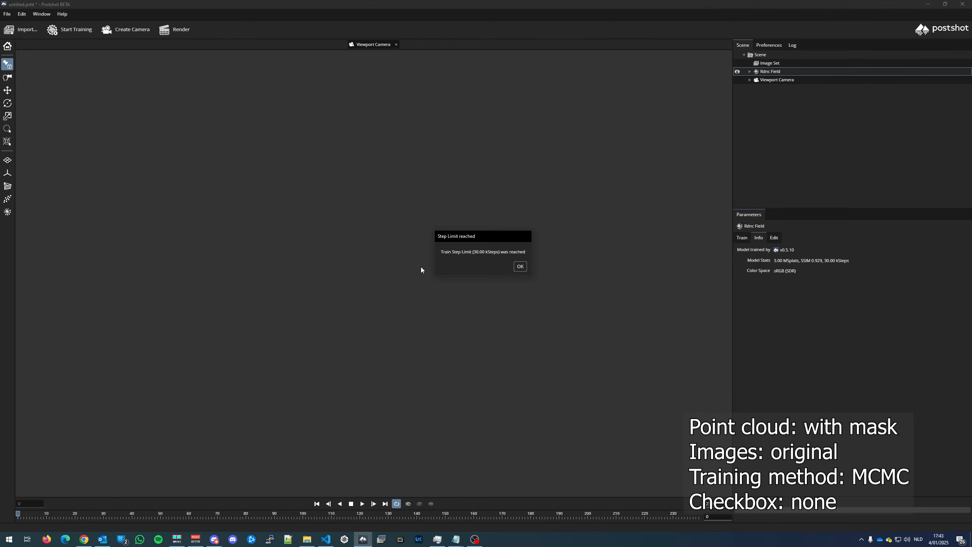
left_click(521, 266)
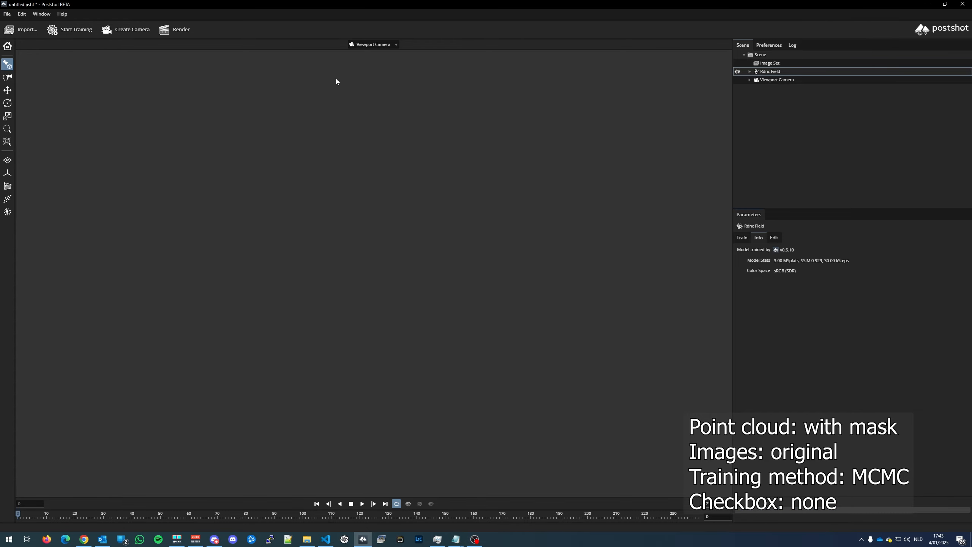
- Show the radiance field and examine the trained MCMC splat from far out and close around the statue and square
left_click(7, 212)
left_click_drag(421, 260, 509, 254)
scroll(392, 263, "down", 15)
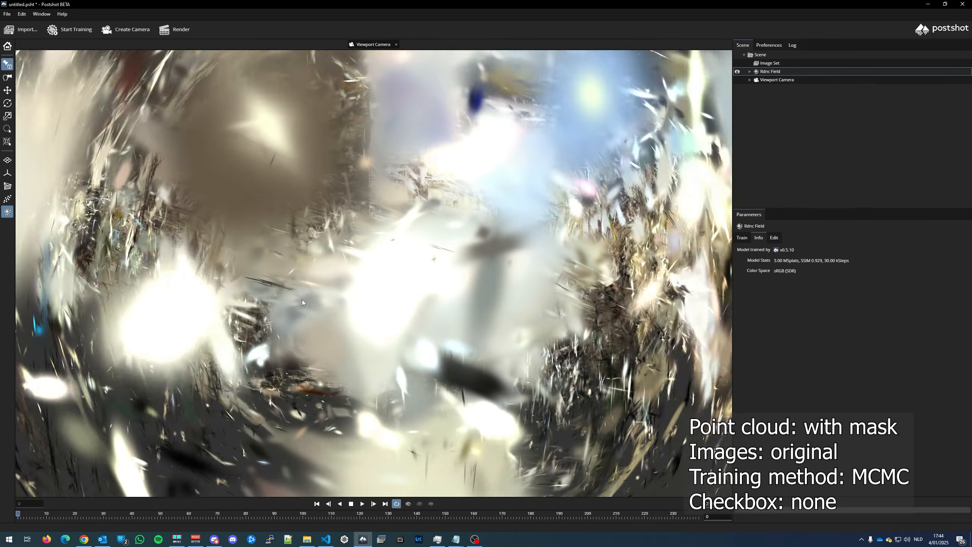
scroll(302, 302, "down", 10)
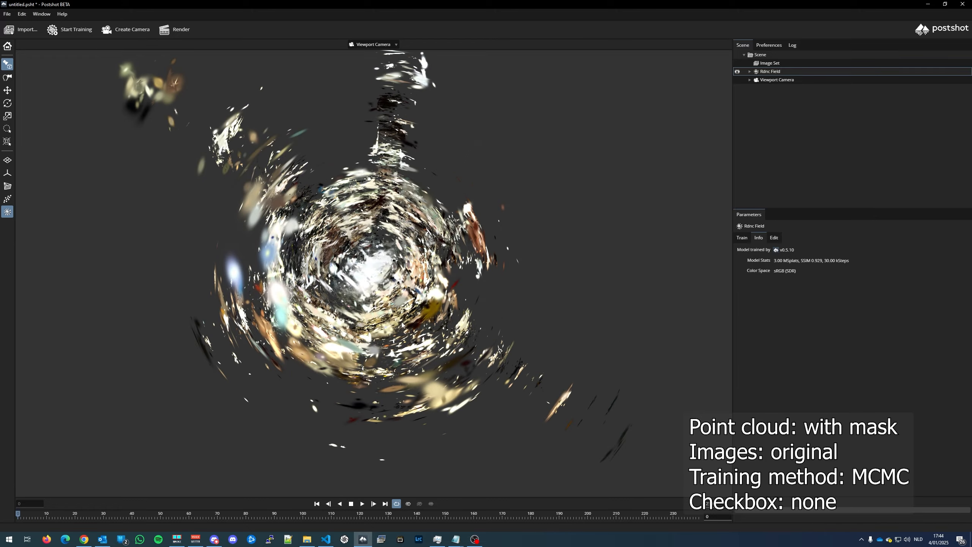
scroll(359, 262, "up", 15)
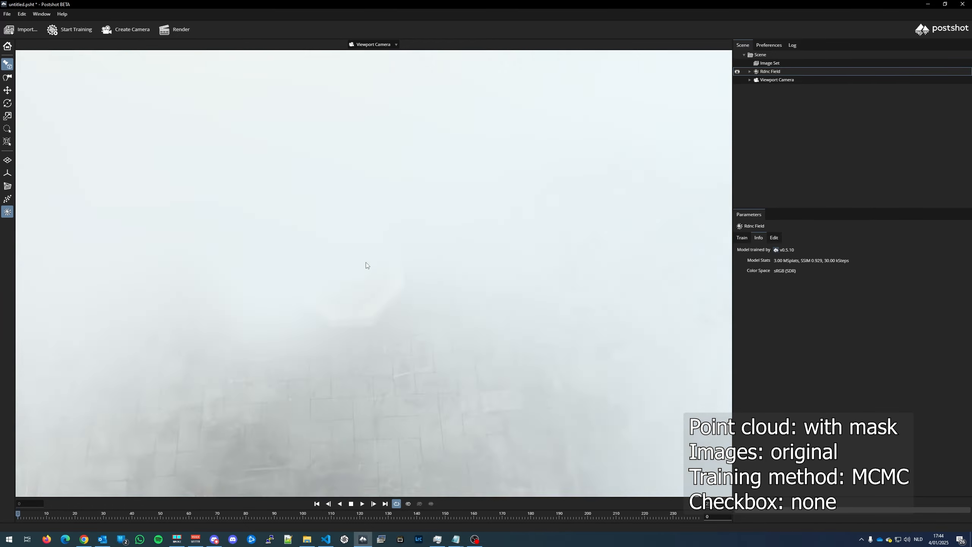
scroll(366, 263, "up", 5)
left_click_drag(366, 263, 356, 169)
middle_click_drag(356, 168, 497, 172)
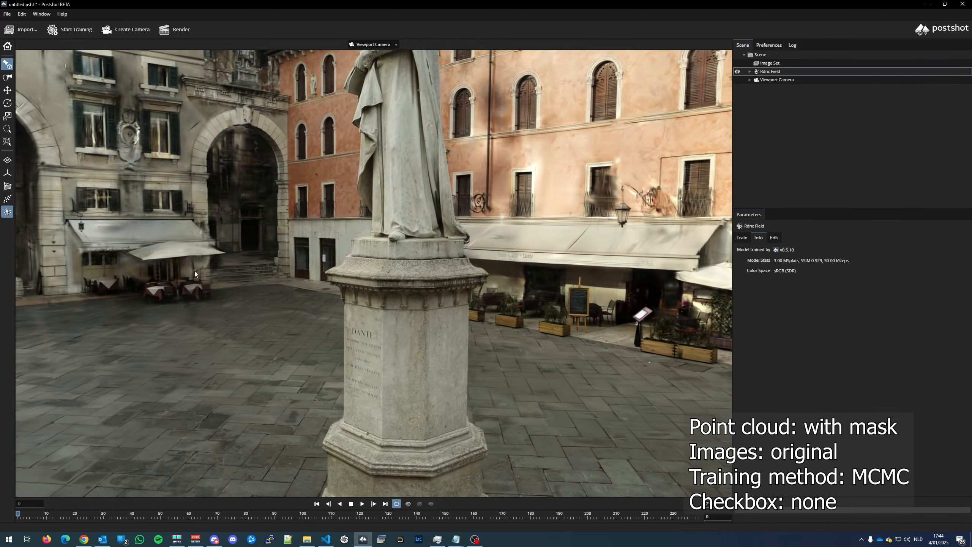
scroll(459, 191, "down", 3)
left_click_drag(459, 192, 597, 193)
- Export the splat model as PLY named masked-sparse-original-images-mcmc in the dataset's splats folder
left_click(6, 16)
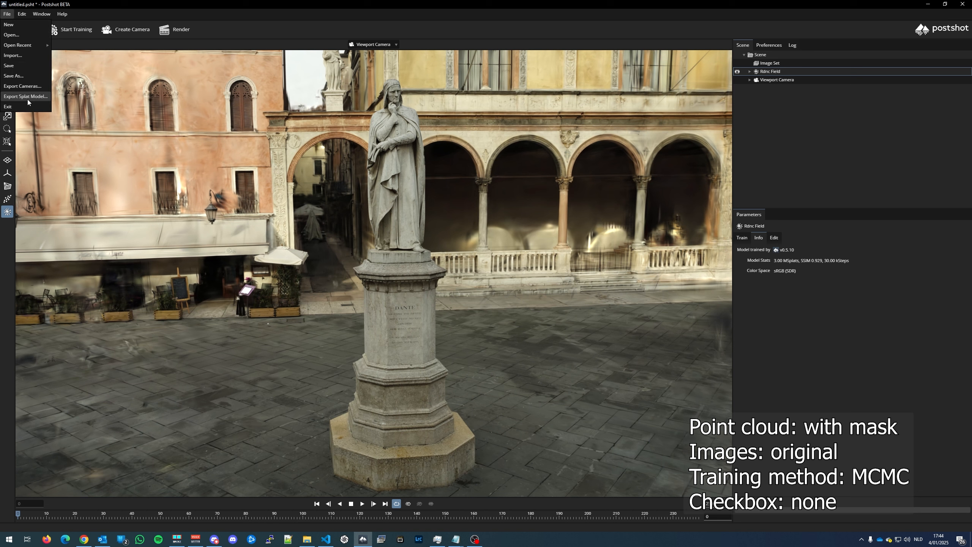
left_click(29, 97)
left_click(245, 158)
double_click(345, 141)
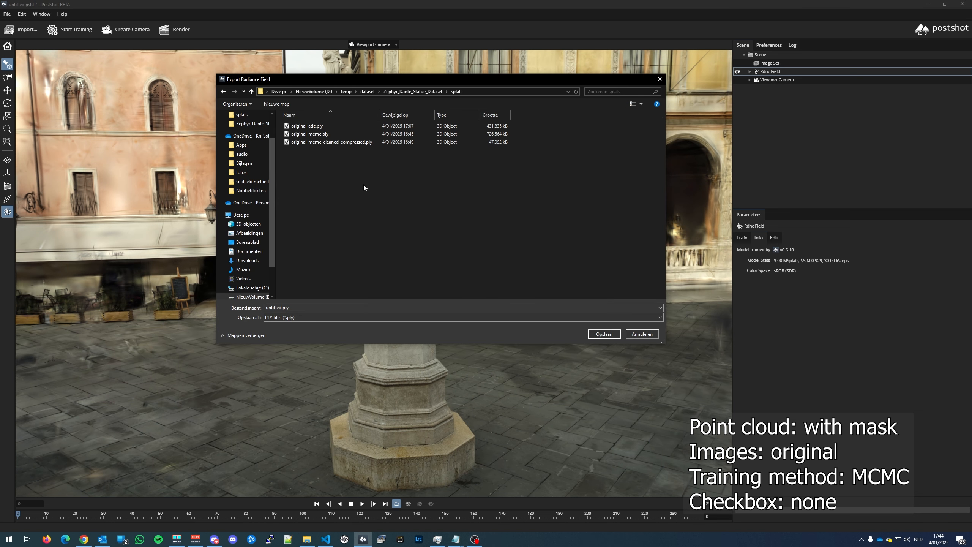
left_click(300, 309)
type("masked-sparse")
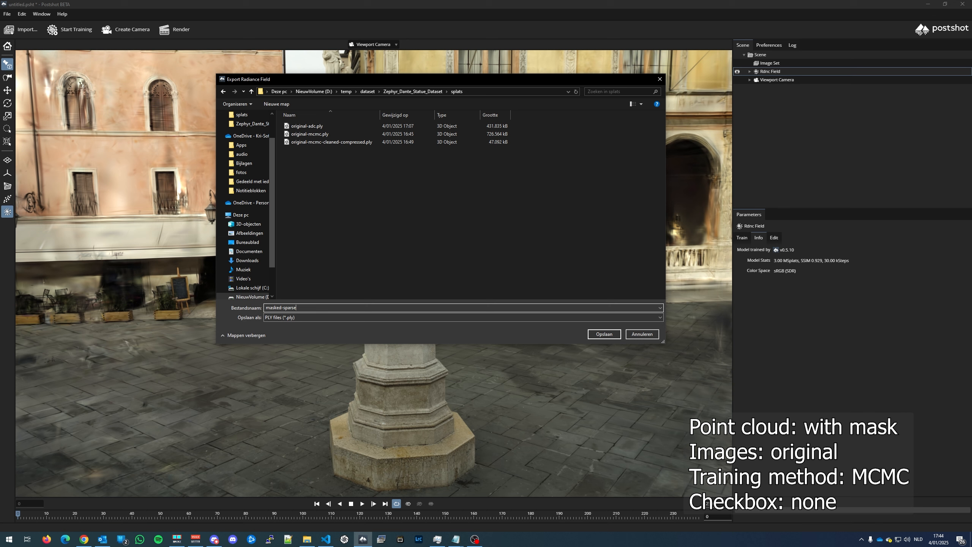
type("-original-images-mcmc")
key("ctrl+a")
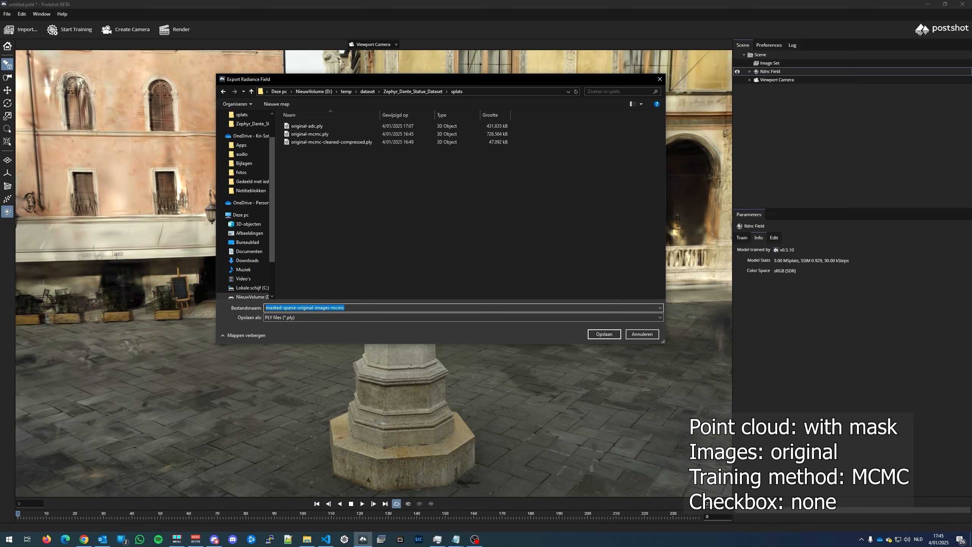
key("Return")
- Import the images folder, sparse-with-mask.ply and camera-with-mask.csv into the empty Postshot project with the Splat ADC profile and start training
left_click(307, 539)
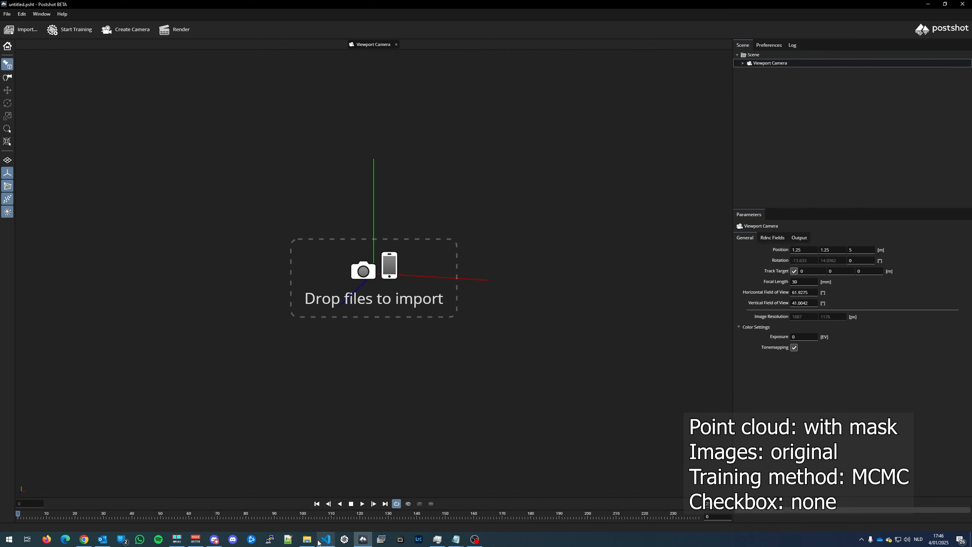
left_click(318, 541)
left_click(520, 175)
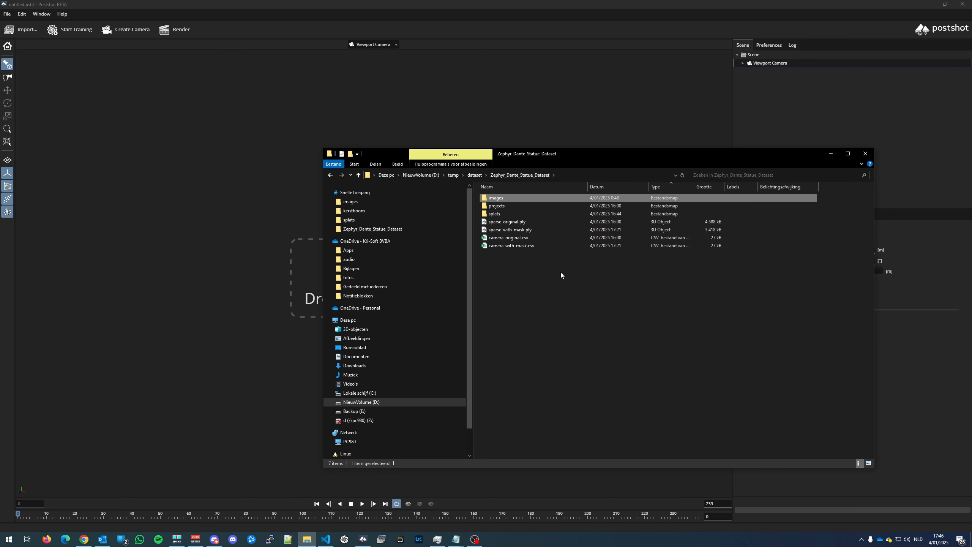
left_click(510, 230, "ctrl")
left_click(512, 245, "ctrl")
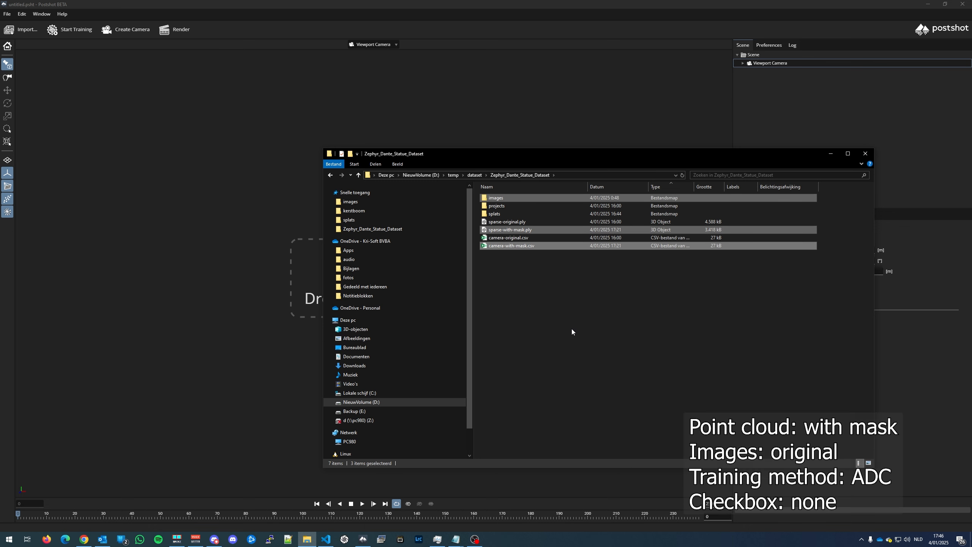
left_click_drag(496, 199, 258, 172)
left_click(478, 288)
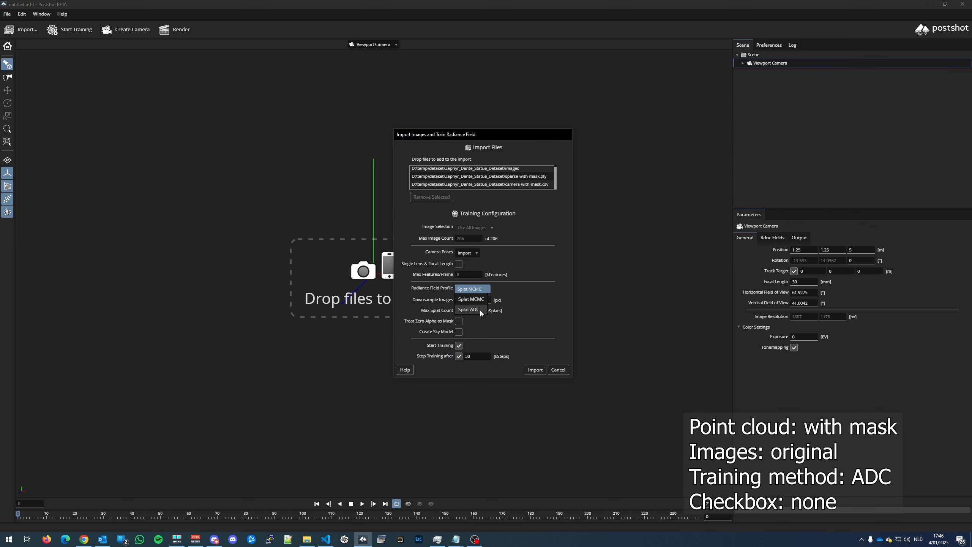
left_click(482, 311)
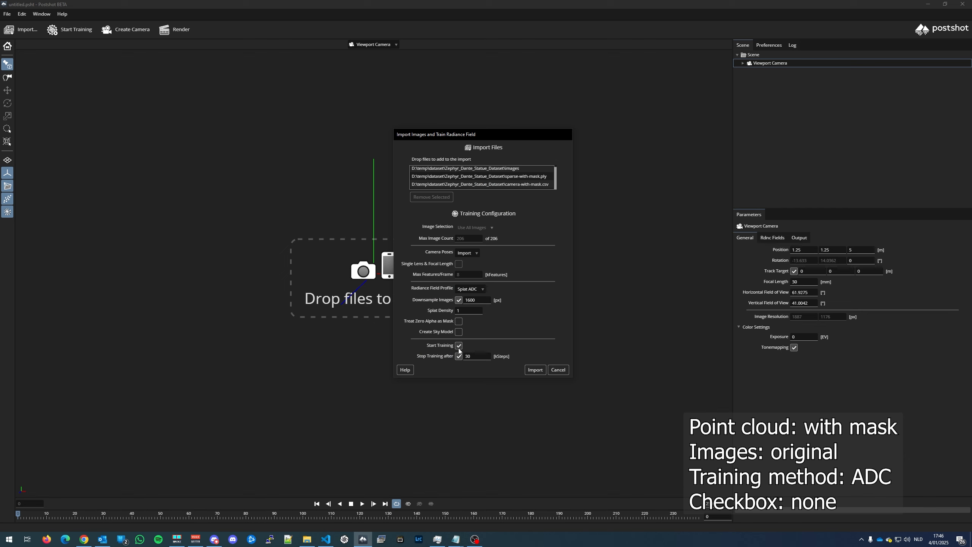
left_click(535, 369)
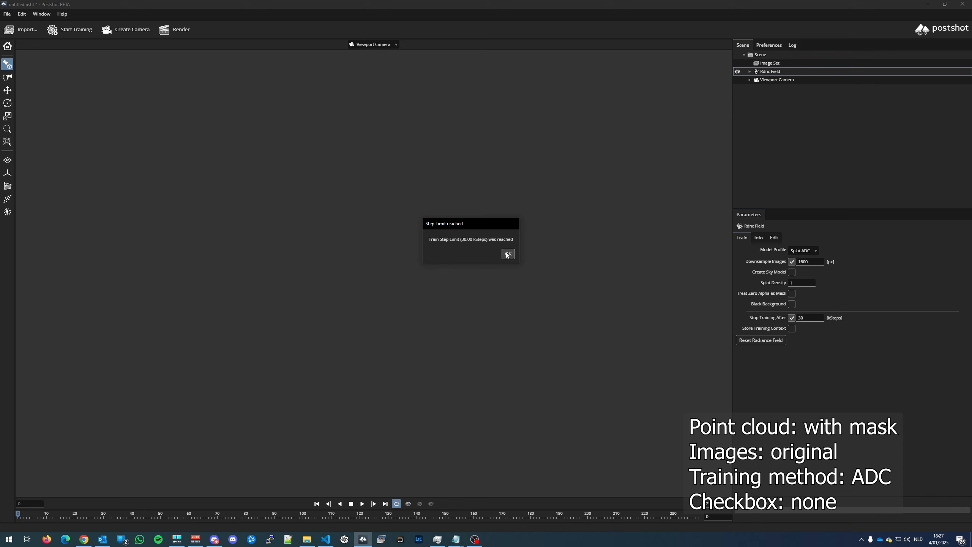
- Review the ADC model's stats, training settings and log, and show the radiance field to inspect the statue
left_click(508, 254)
left_click(758, 239)
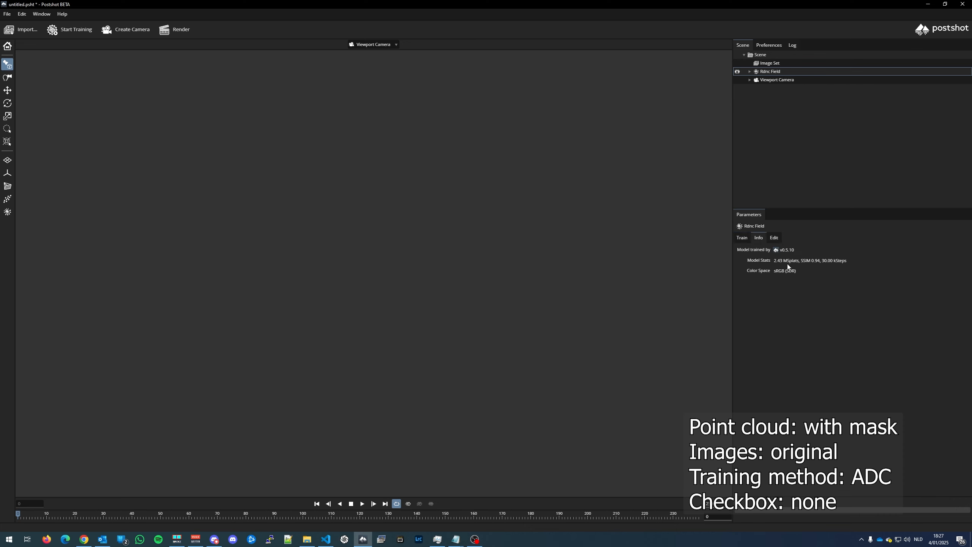
left_click(742, 238)
left_click(796, 45)
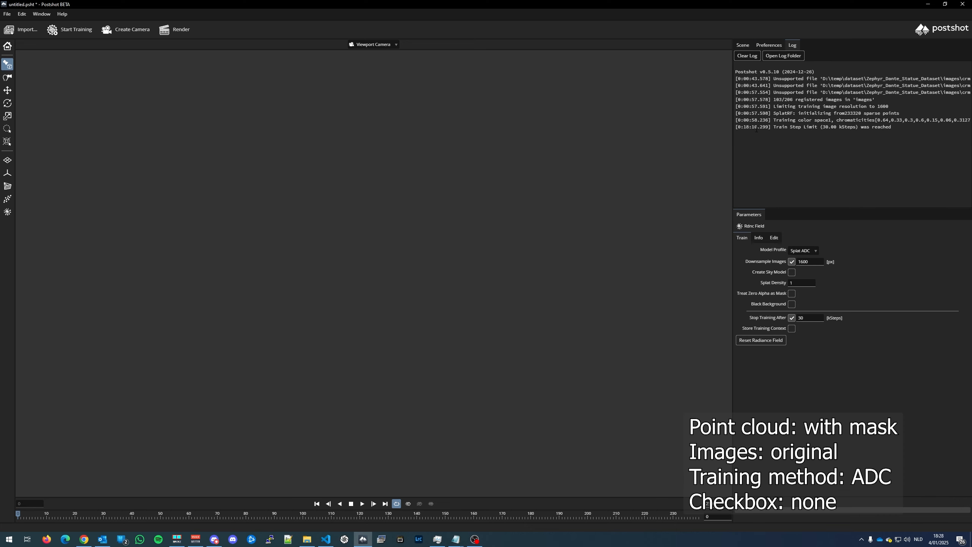
left_click(9, 213)
left_click_drag(409, 302, 409, 406)
scroll(520, 371, "down", 4)
- Export the splat model as masked-sparse-original-images-adc.ply in the dataset's splats folder
left_click(7, 15)
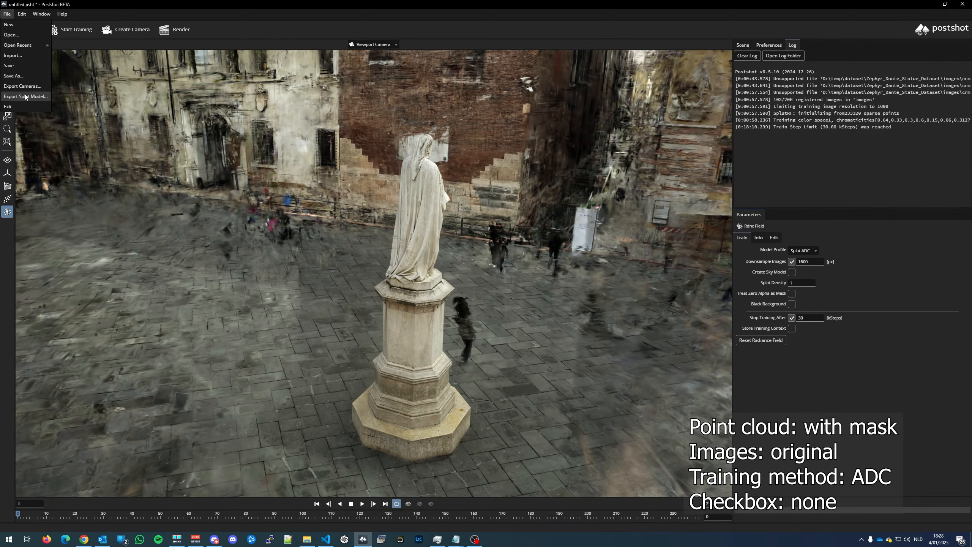
left_click(23, 96)
left_click(251, 157)
double_click(311, 126)
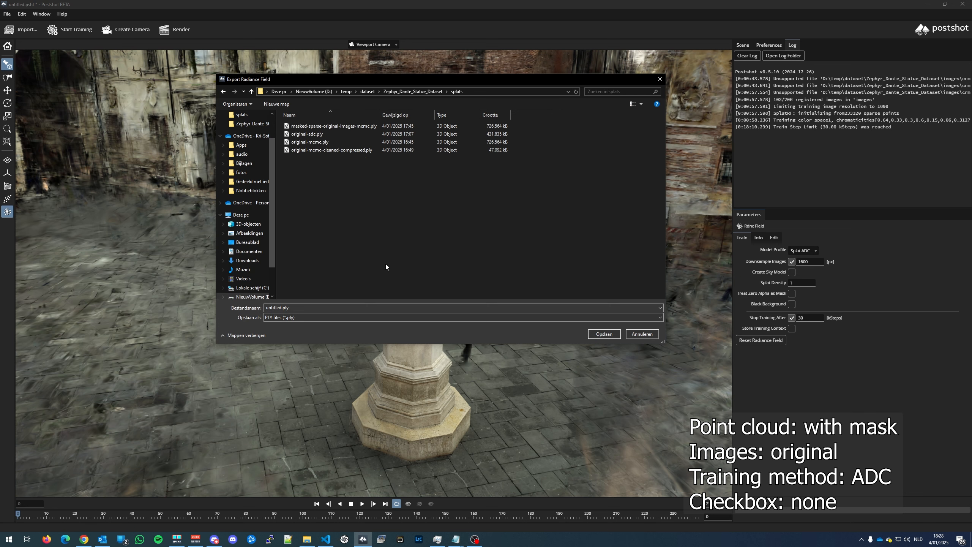
left_click(329, 126)
double_click(328, 307)
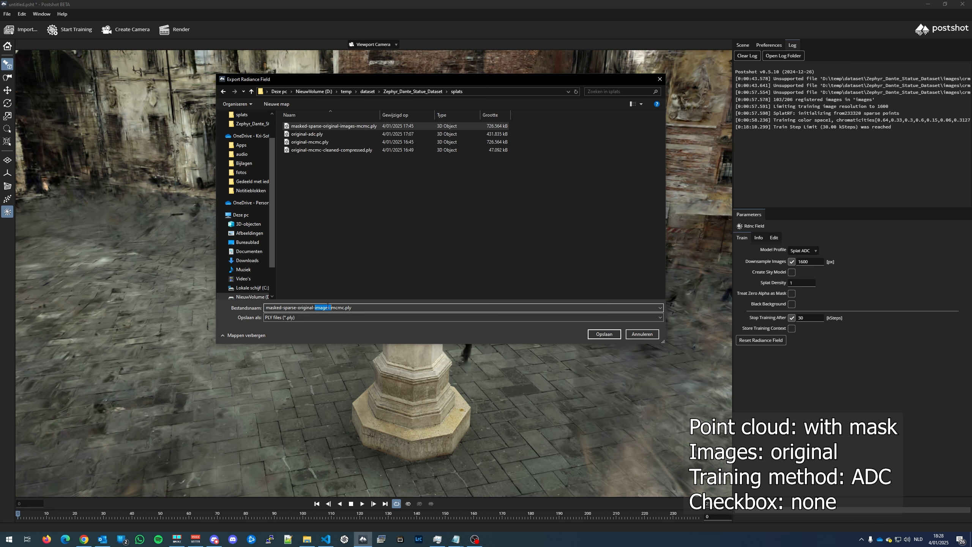
key("Delete")
key("Delete")
key("Delete")
key("Delete")
type("ac")
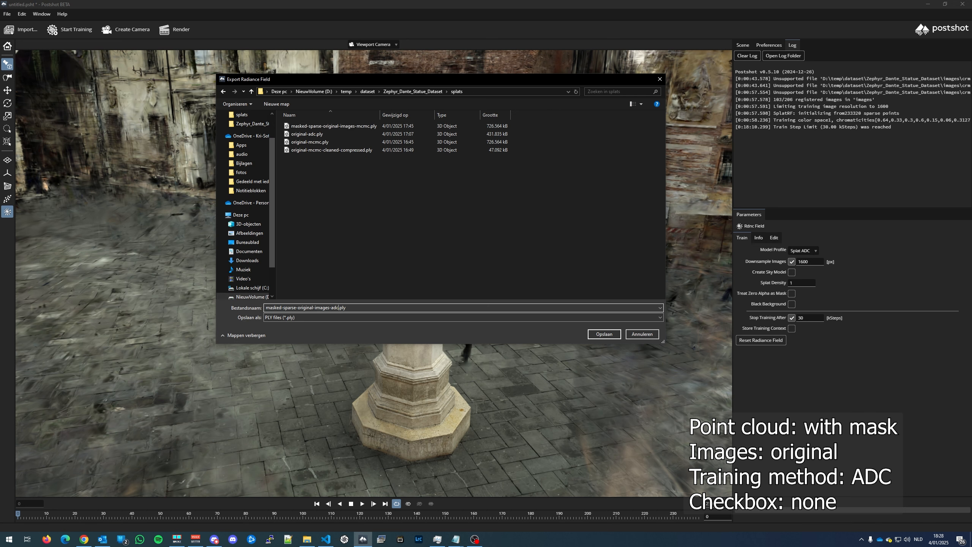
left_click(599, 334)
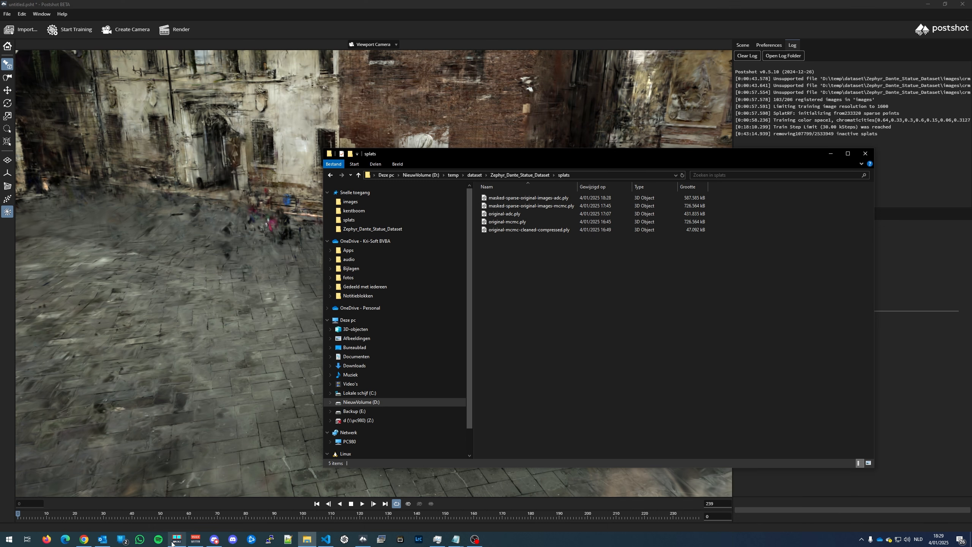
- Open SuperSplat in a new browser window, load original-adc.ply from the splats folder and maximize the window
right_click(82, 541)
left_click(105, 420)
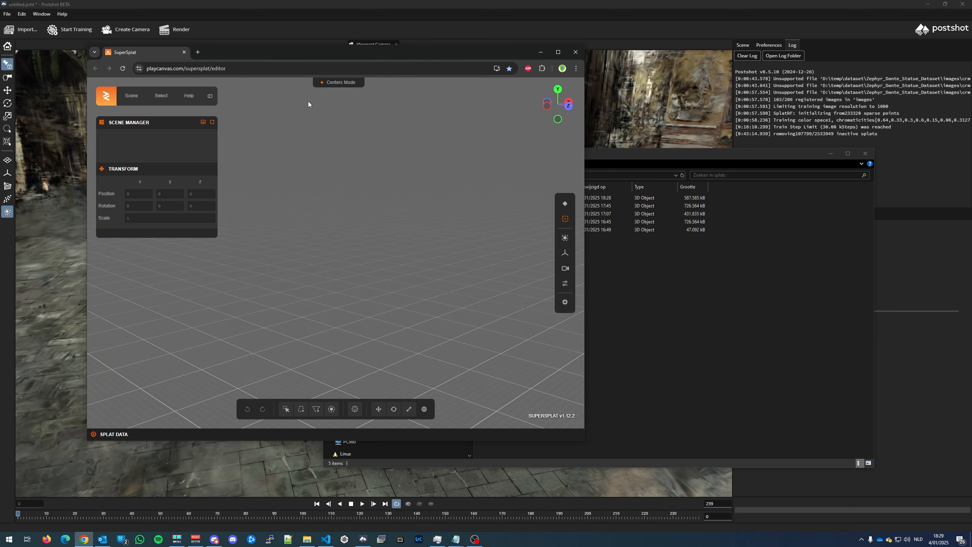
left_click_drag(609, 159, 710, 155)
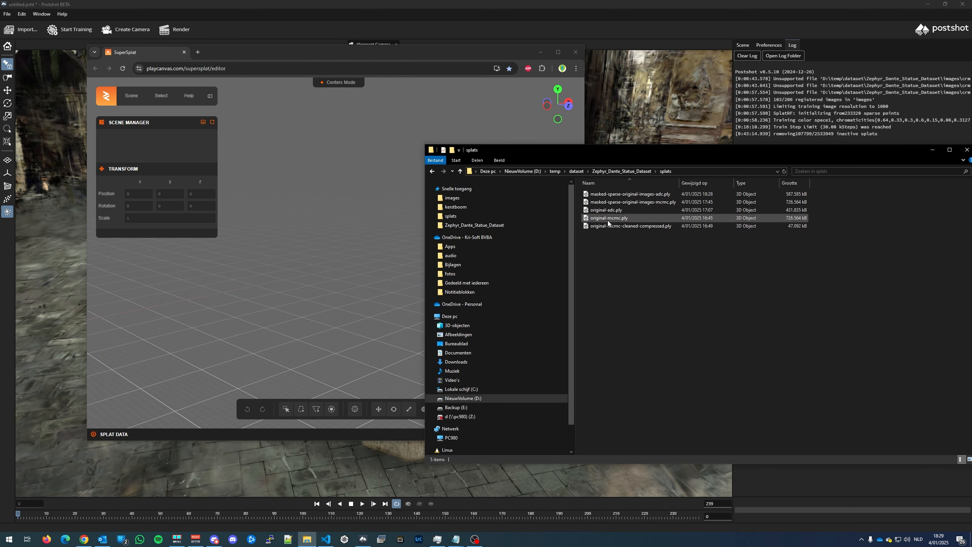
left_click_drag(609, 210, 327, 201)
key("super+Up")
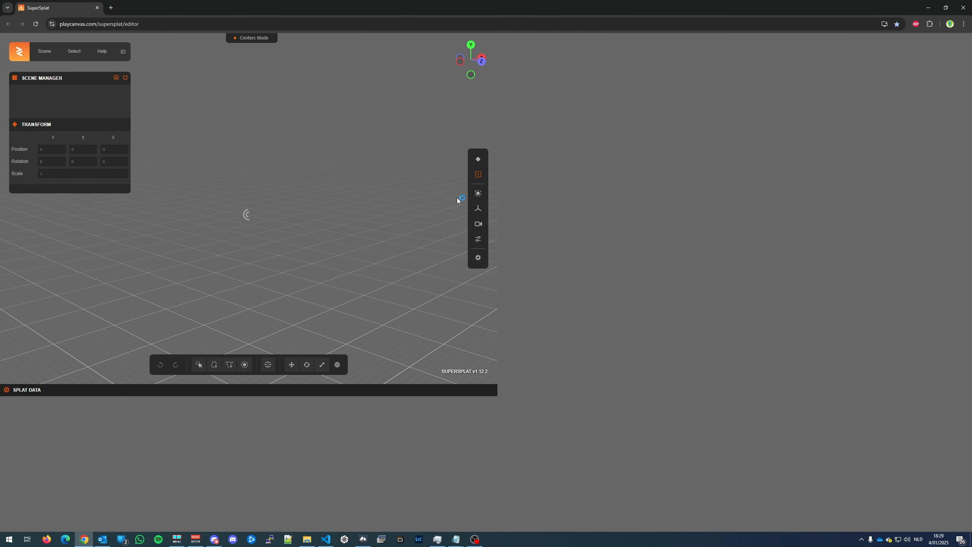
- Turn off the splat overlay and examine the original-adc.ply scene from above and close up
scroll(486, 310, "up", 2)
double_click(488, 310)
left_click(952, 242)
left_click_drag(591, 283, 596, 333)
scroll(472, 320, "up", 4)
scroll(472, 320, "up", 5)
left_click_drag(471, 320, 429, 355)
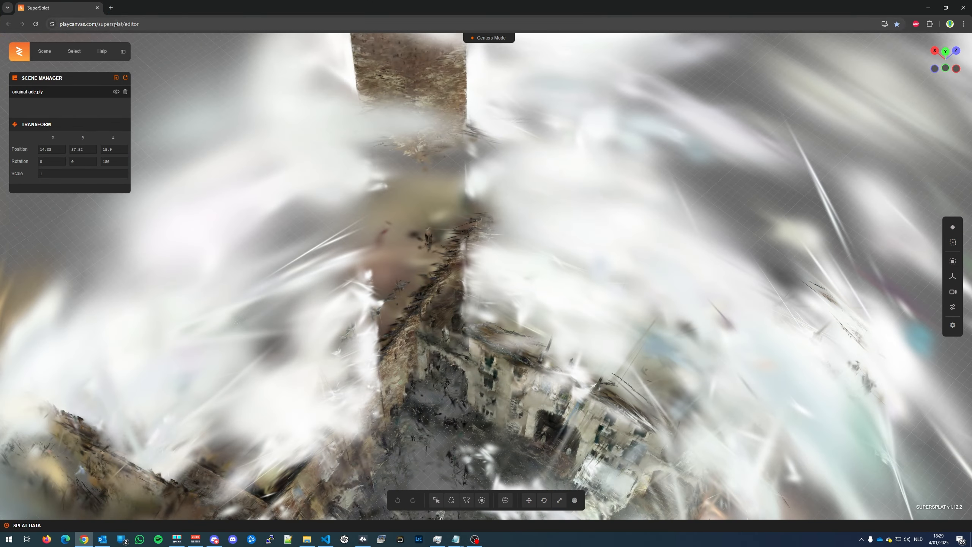
- Load masked-sparse-original-images-adc.ply in a second SuperSplat tab and compare it with original-adc.ply
left_click(111, 7)
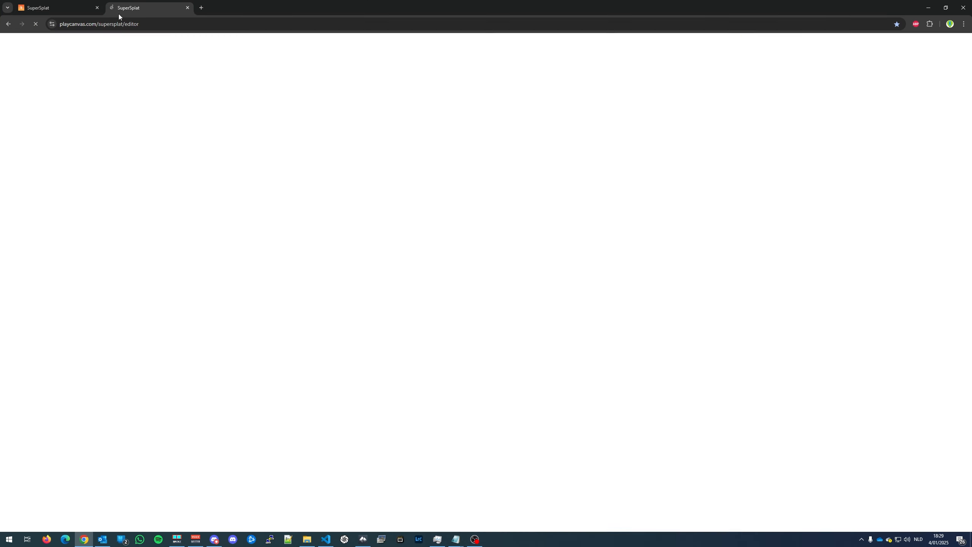
key("alt+Tab")
left_click_drag(608, 195, 374, 235)
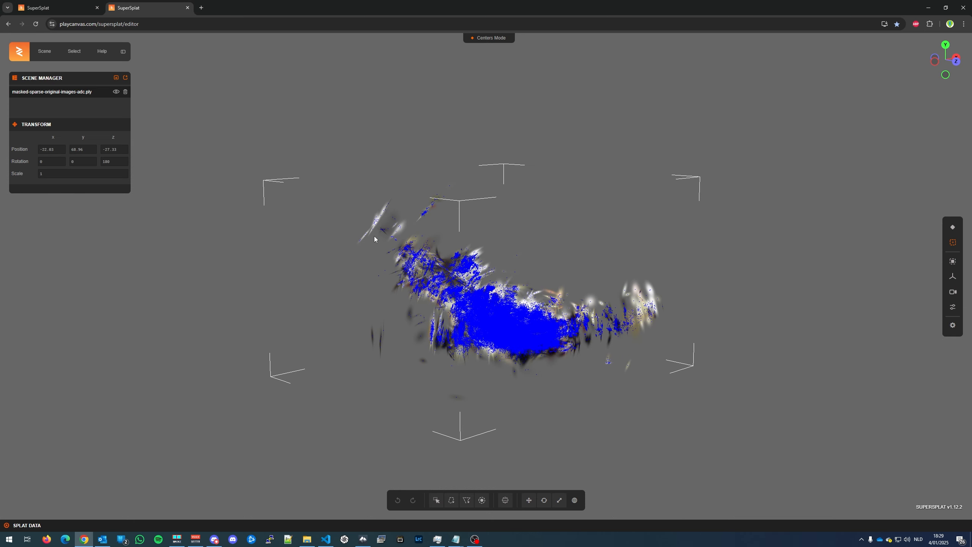
left_click_drag(570, 321, 483, 348)
key("ctrl+Tab")
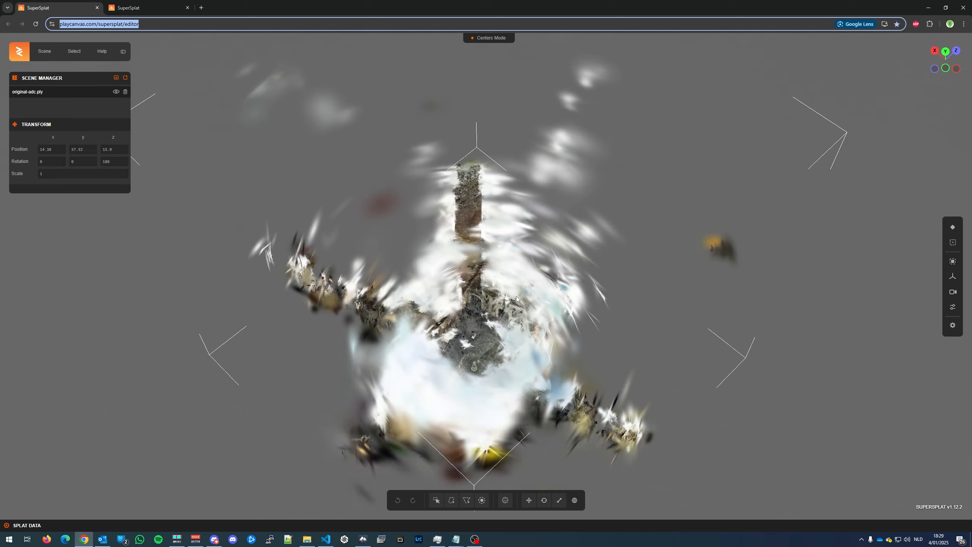
left_click_drag(394, 300, 510, 252)
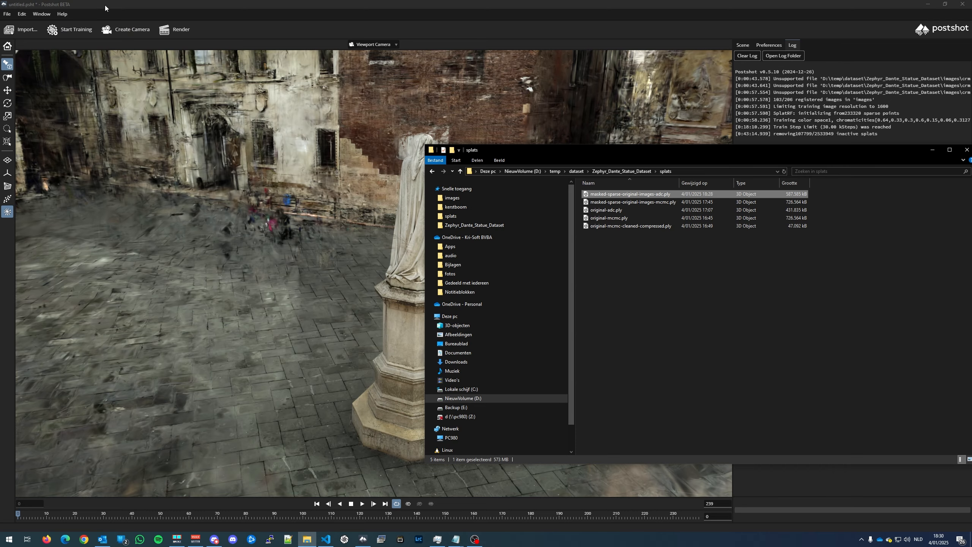
- Switch to Visual Studio Code and examine the error output under the image masking cell in test-notebook-in-vs.ipynb
left_click(326, 540)
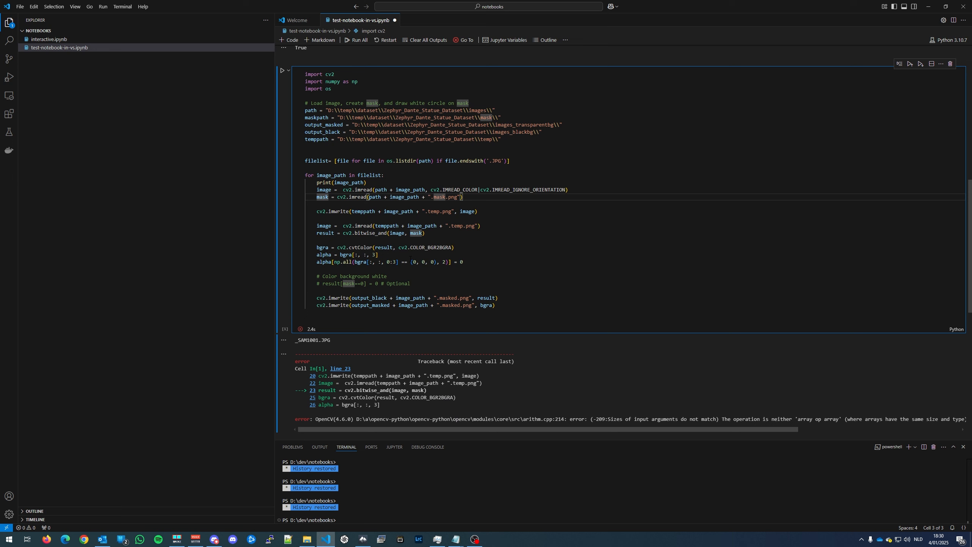
right_click(335, 360)
left_click(326, 358)
left_click(326, 358)
key("ctrl+a")
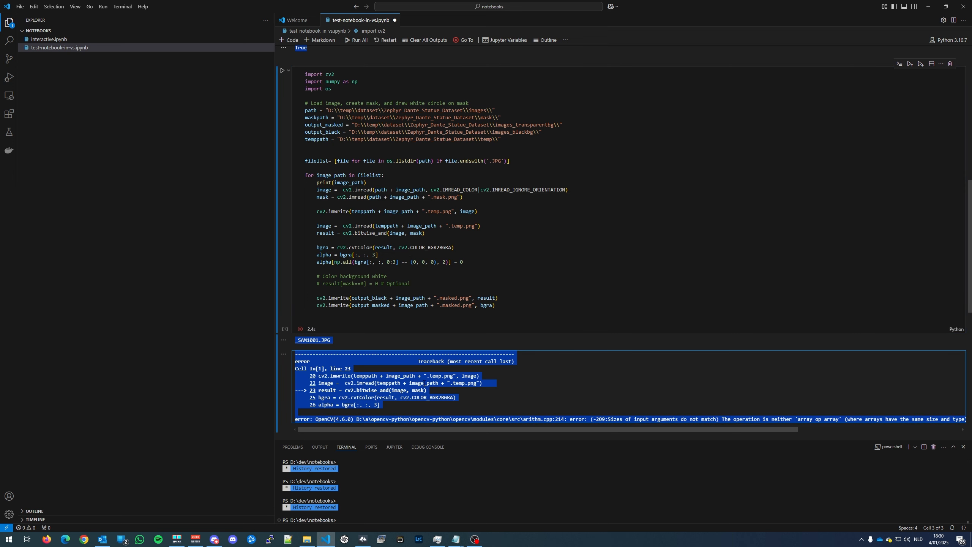
left_click(284, 354)
left_click(324, 339)
scroll(681, 291, "up", 3)
- Delete the maskpath line from the masking cell's path definitions and check where output_black is used
double_click(478, 167)
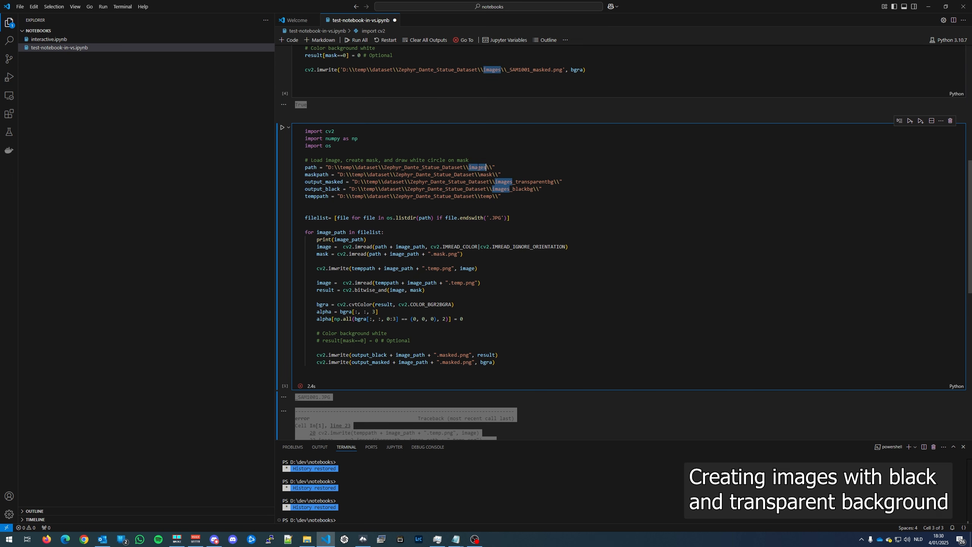
double_click(470, 175)
left_click_drag(305, 181, 295, 173)
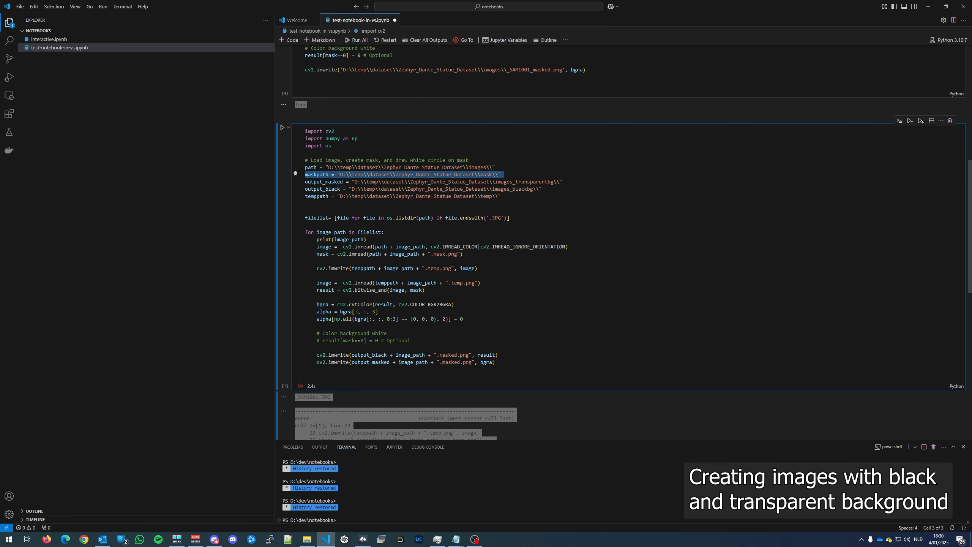
key("Delete")
key("Down")
key("Down")
key("Down")
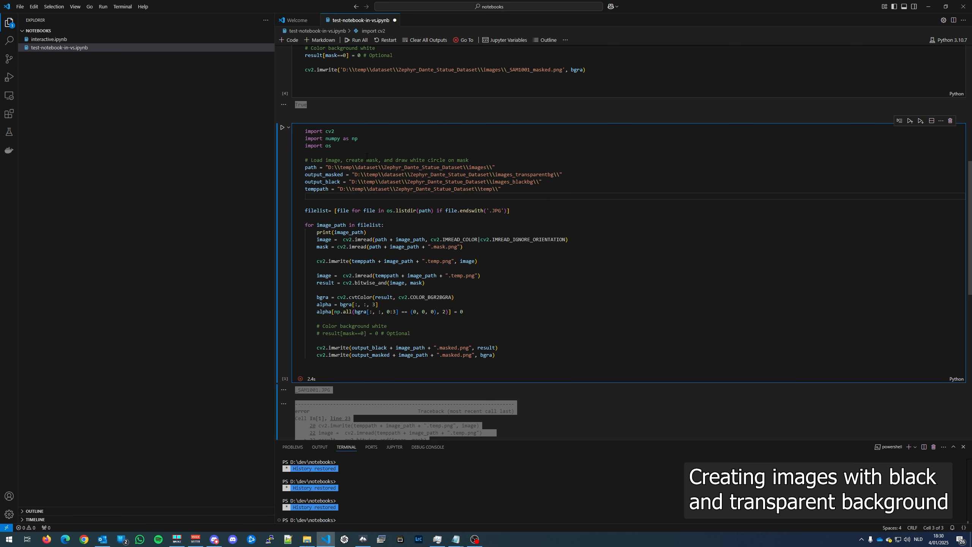
left_click(370, 355)
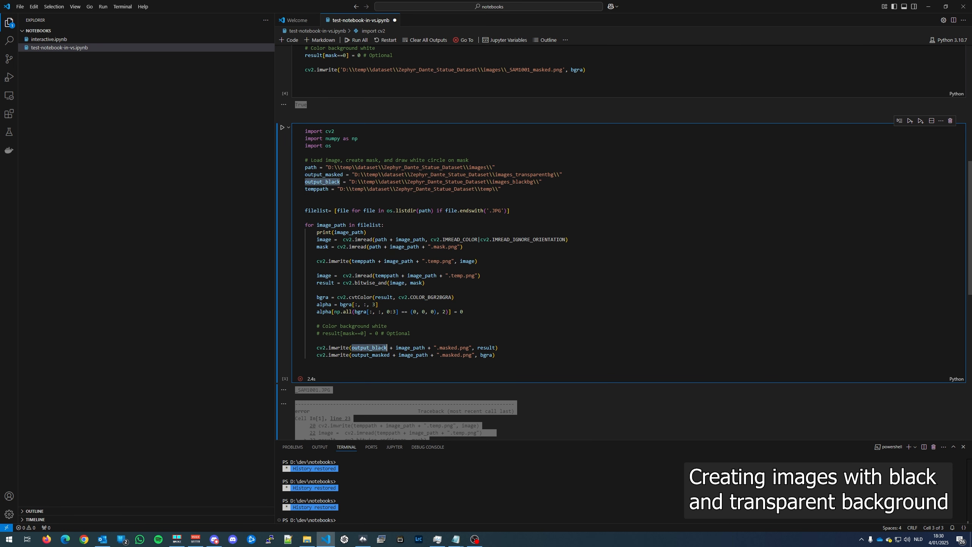
left_click(477, 261)
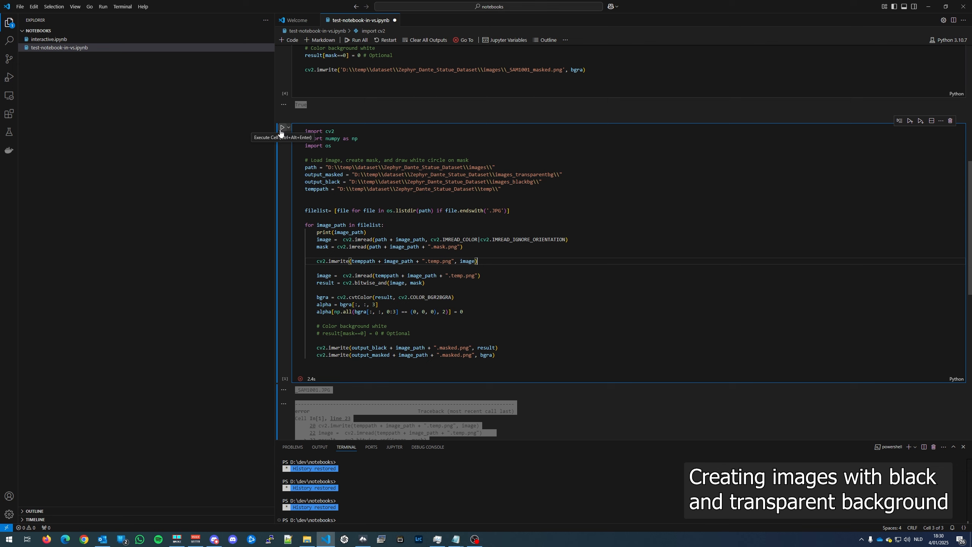
- Open the dataset's images folder in File Explorer and place its window beside the notebook code
left_click(307, 539)
left_click(622, 171)
double_click(628, 203)
left_click_drag(670, 151, 835, 116)
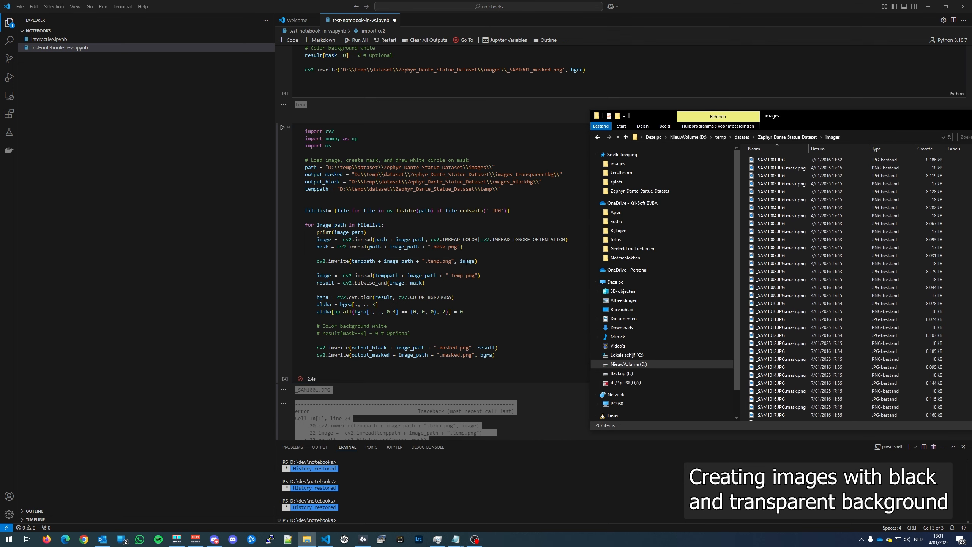
- Run the edited masking cell and read its output
left_click(282, 127)
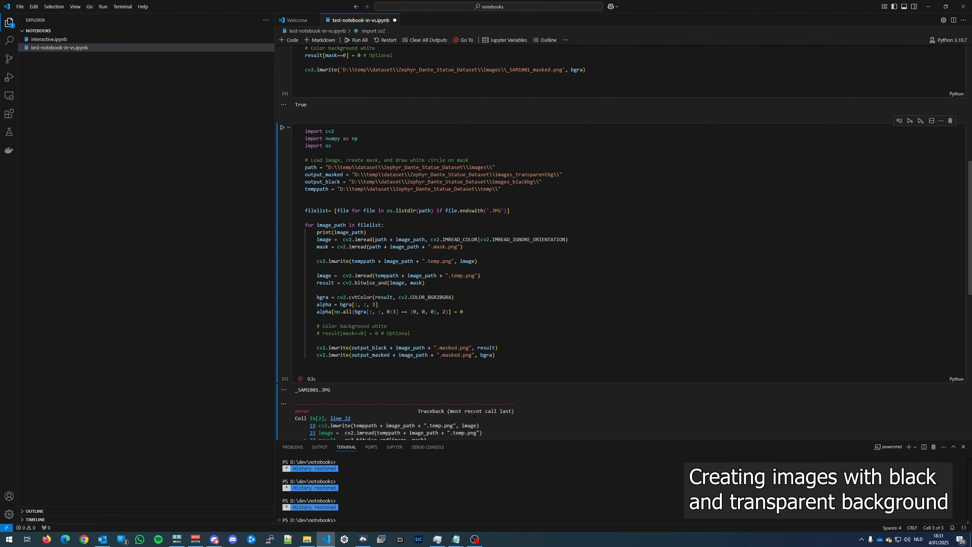
scroll(474, 413, "down", 1)
scroll(400, 413, "down", 1)
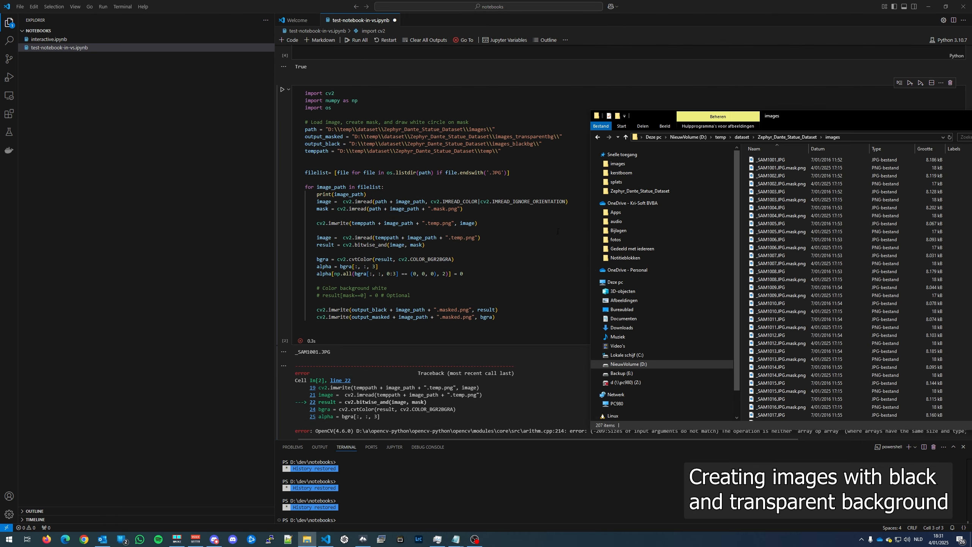
- Go up to Zephyr_Dante_Statue_Dataset in File Explorer and create a folder named temp there
key("alt+Tab")
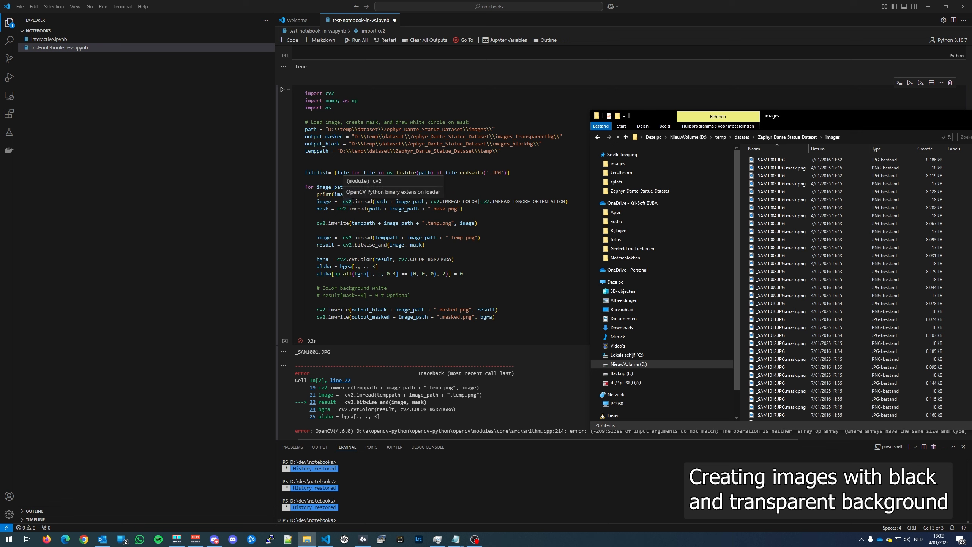
left_click(759, 137)
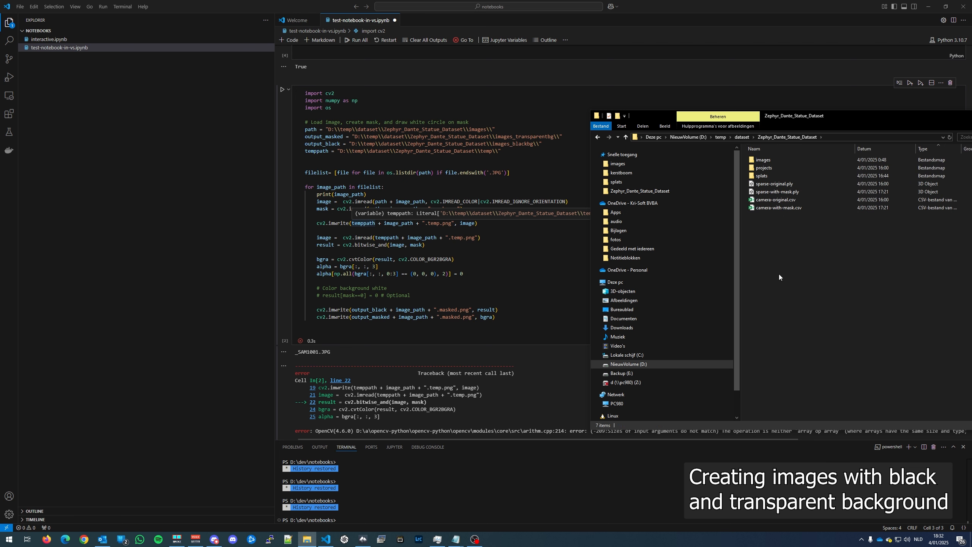
right_click(788, 251)
mouse_move(845, 370)
left_click(755, 368)
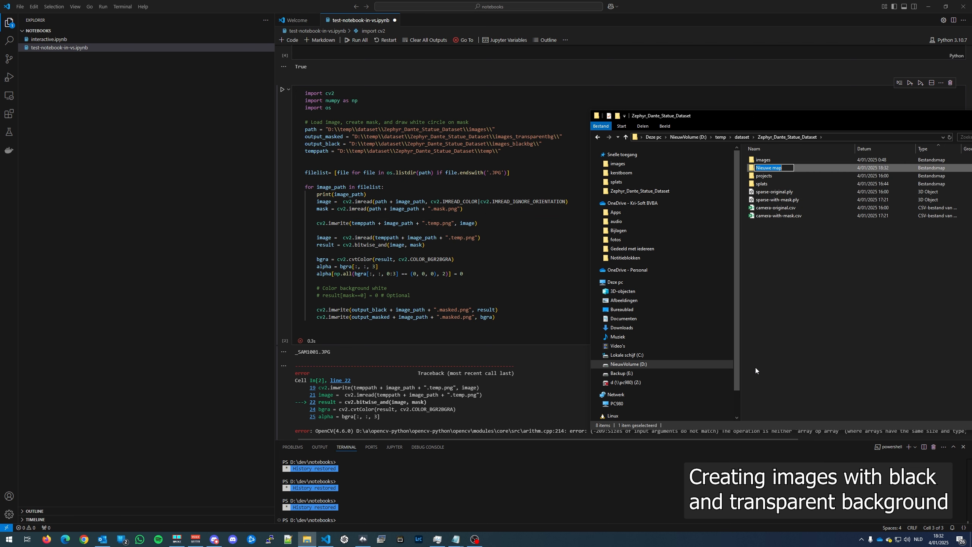
type("temp")
key("Return")
- Create a folder named images_transparentbg in Zephyr_Dante_Statue_Dataset
right_click(801, 415)
mouse_move(821, 399)
left_click(760, 400)
type("images_")
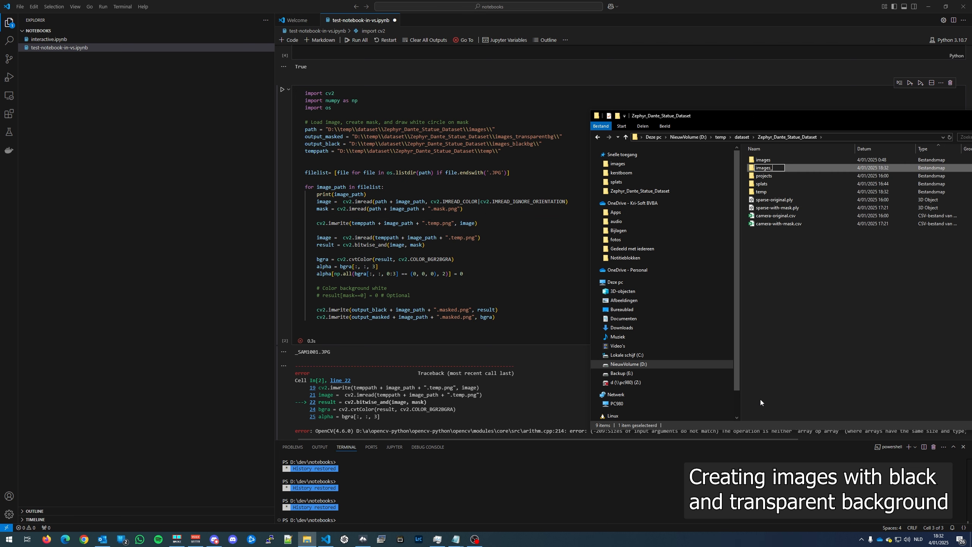
type("transparentbg")
key("Return")
- Add another new folder in Zephyr_Dante_Statue_Dataset for the cell's remaining output path
right_click(760, 400)
mouse_move(848, 439)
left_click(745, 304)
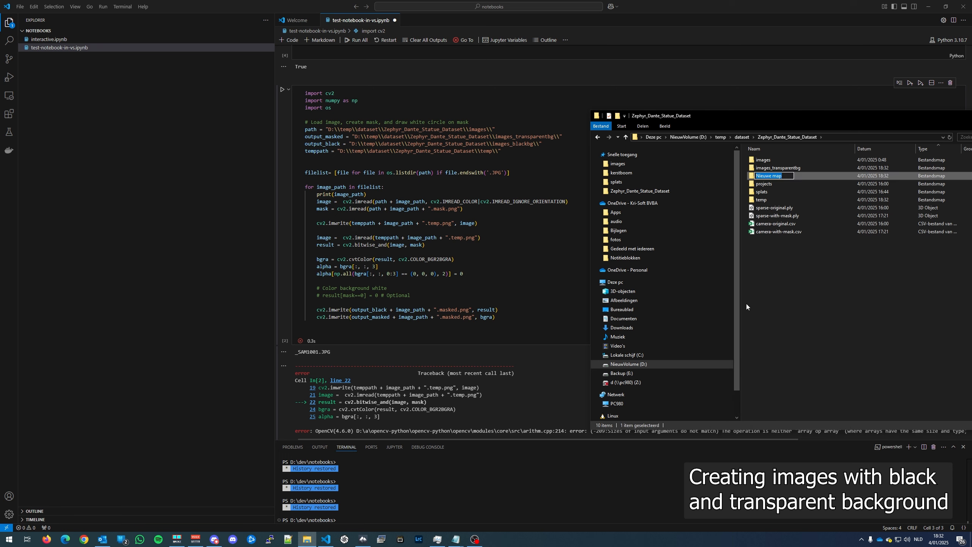
- Name the new dataset folder images_blackbg and rerun the image-masking cell in the VS Code notebook
type("images_blackbg")
key("Return")
left_click(282, 90)
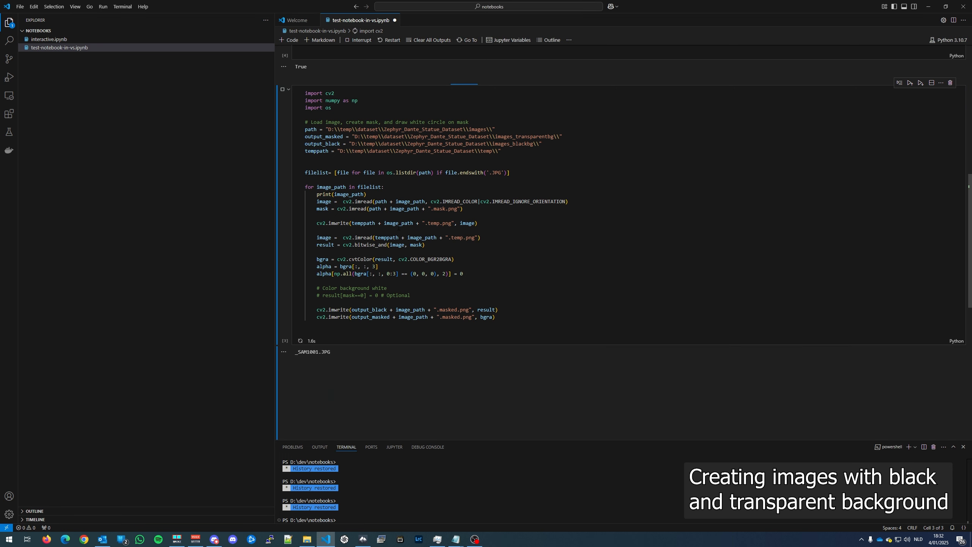
- Inspect several of the generated masked images in the images_blackbg folder, starting with _SAM1001.JPG.masked.png
key("alt+Tab")
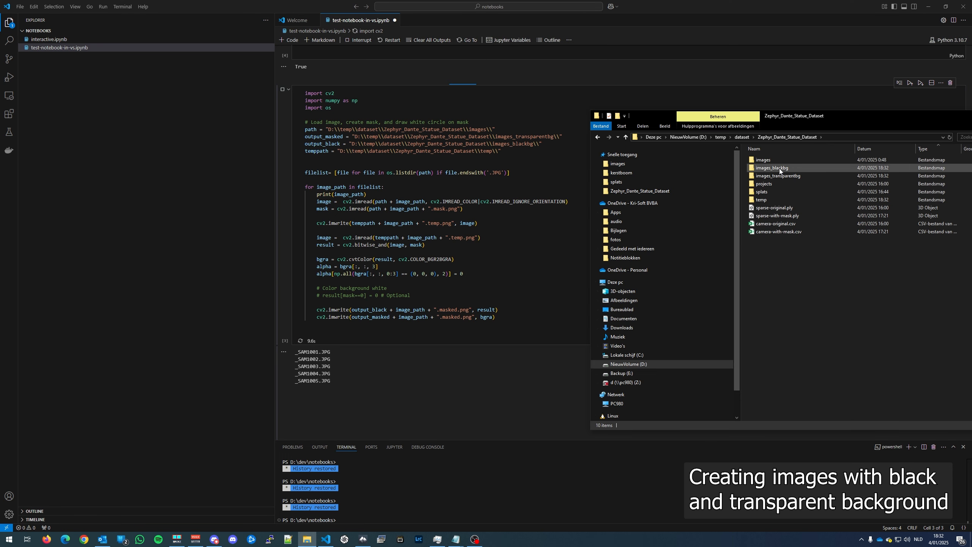
double_click(779, 169)
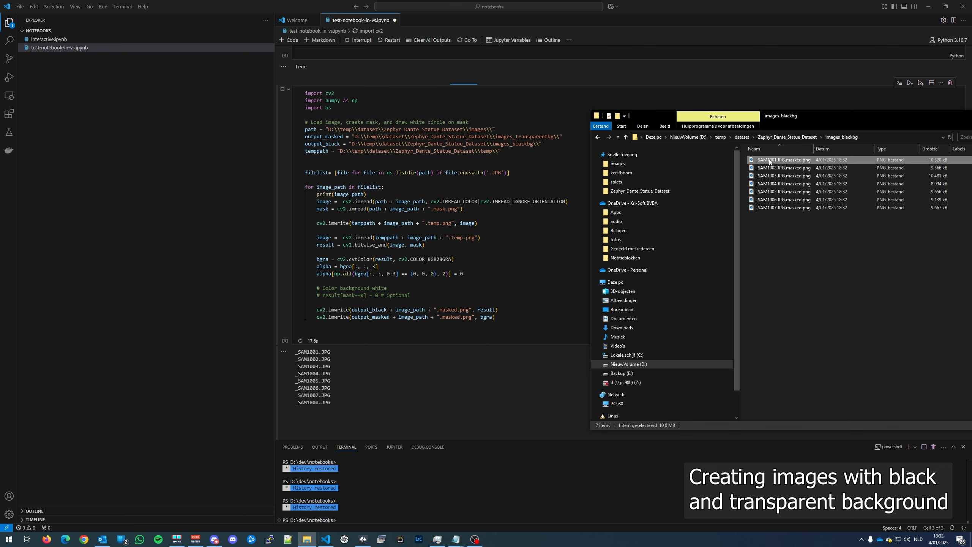
double_click(781, 168)
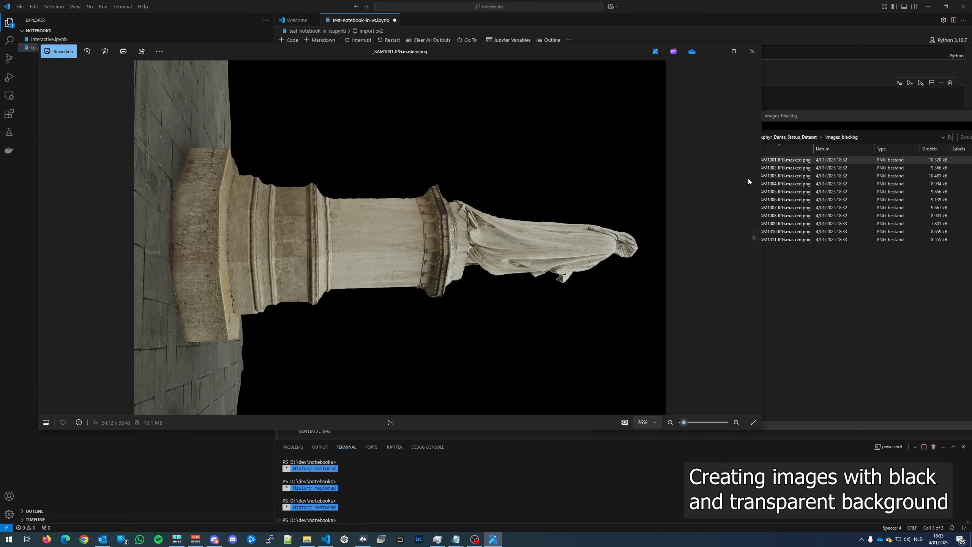
key("Right")
key("Right")
key("Right")
key("Right")
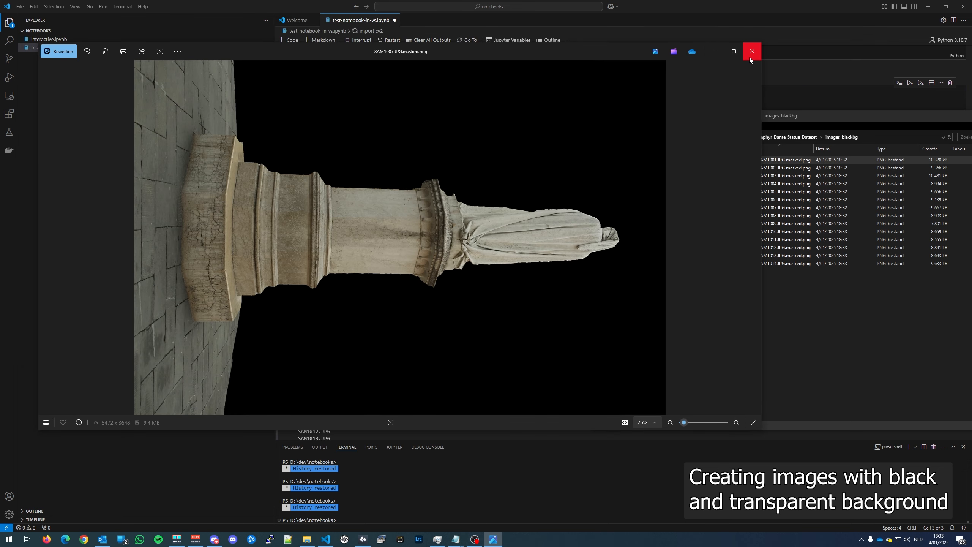
left_click(748, 57)
left_click_drag(801, 115, 755, 124)
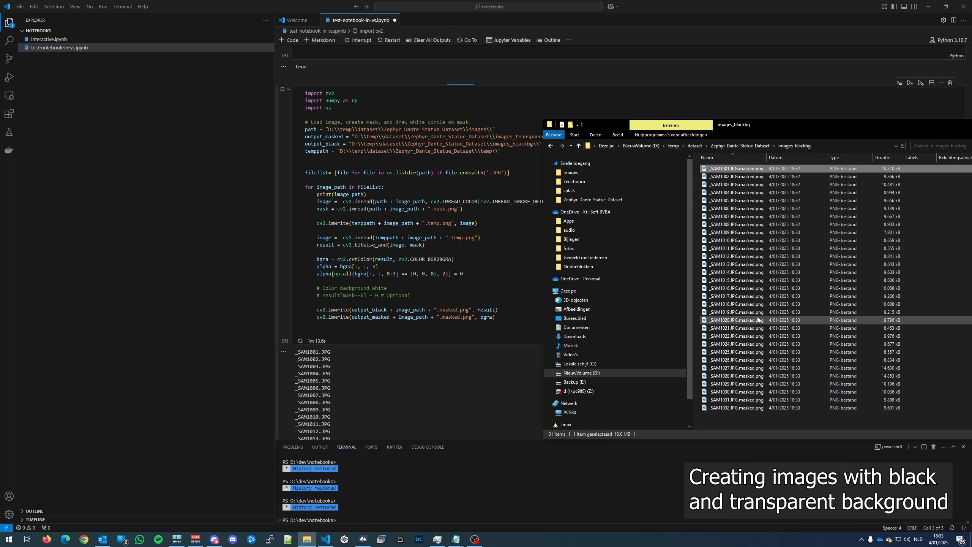
- Inspect the first masked images in the images_transparentbg folder, from _SAM1001 through _SAM1011
left_click(741, 146)
double_click(732, 185)
double_click(733, 169)
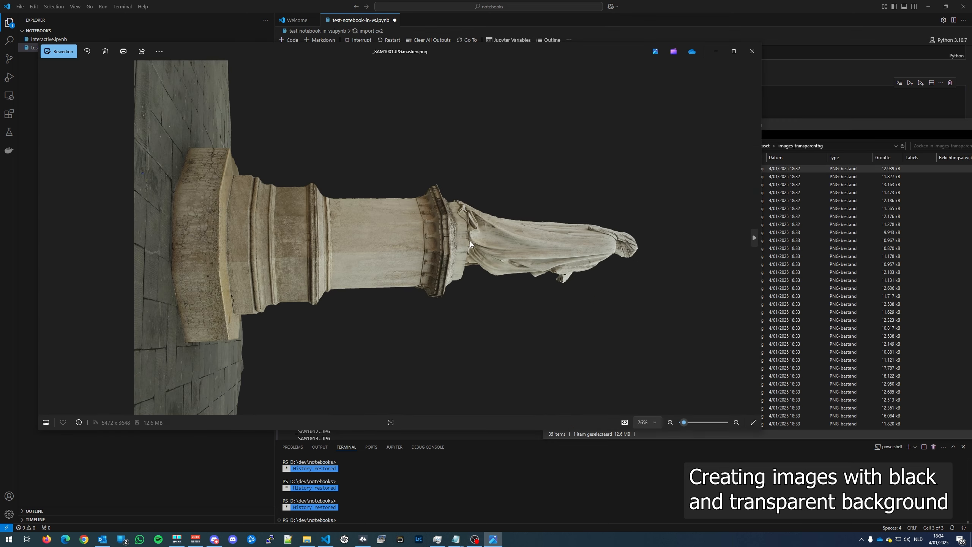
key("Right")
key("Right")
key("Right")
key("Right")
key("Right")
key("Right")
key("Right")
key("Right")
key("Right")
key("Right")
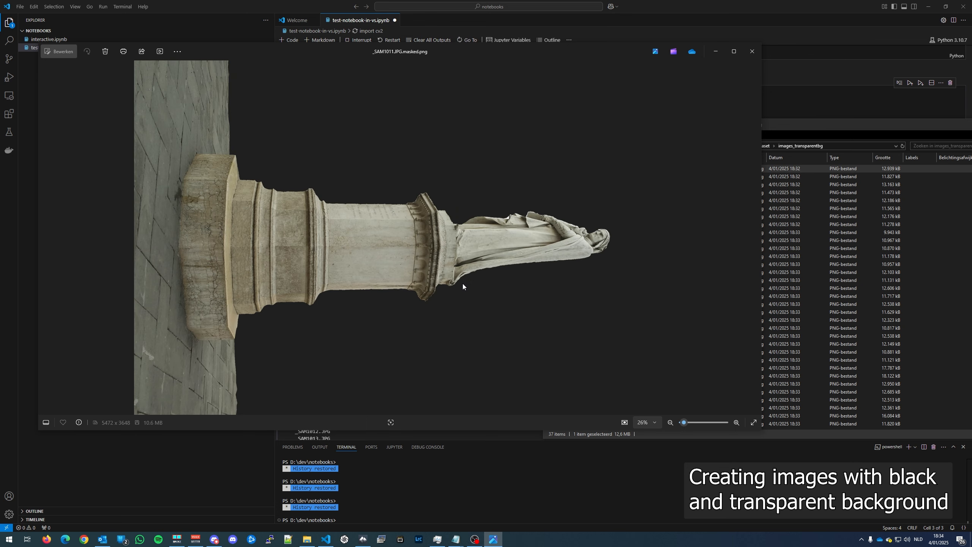
left_click(756, 53)
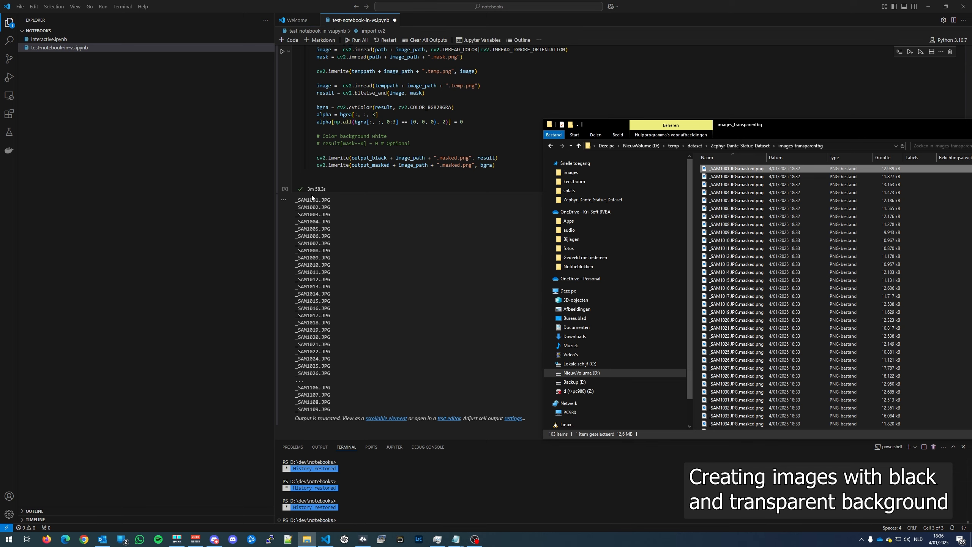
- Check masked images further down in the images_blackbg folder, around _SAM1068 to _SAM1071, then close the image viewer
left_click_drag(808, 128, 740, 132)
left_click(684, 150)
double_click(662, 182)
scroll(669, 350, "down", 14)
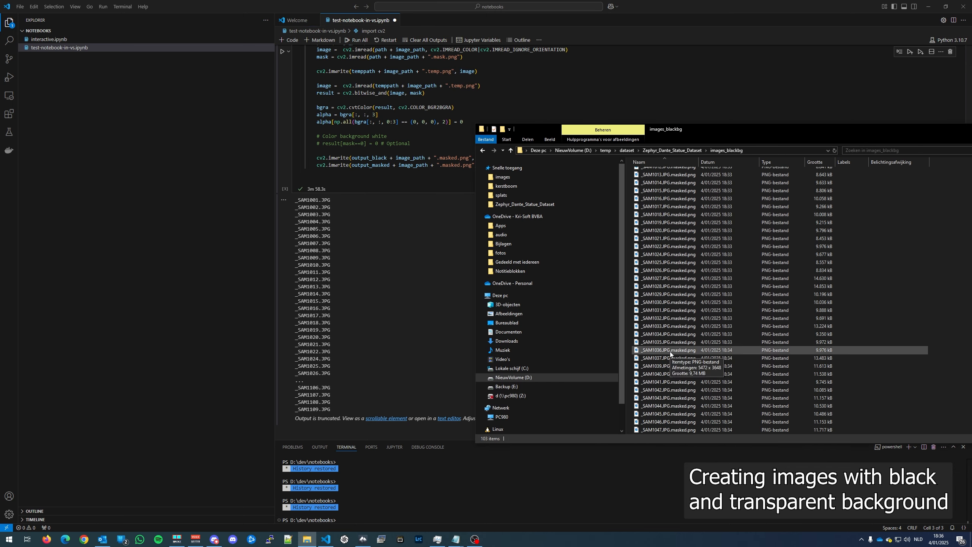
left_click(657, 337)
double_click(657, 336)
key("Right")
key("Right")
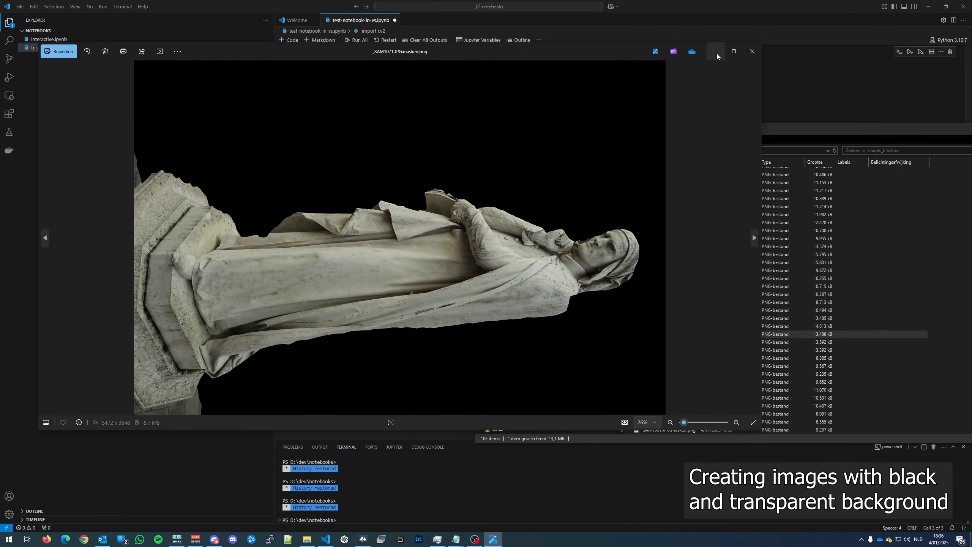
left_click(751, 49)
left_click_drag(718, 130, 697, 124)
- Switch to Postshot, open a new empty project window and close the earlier project without saving its changes
left_click(927, 7)
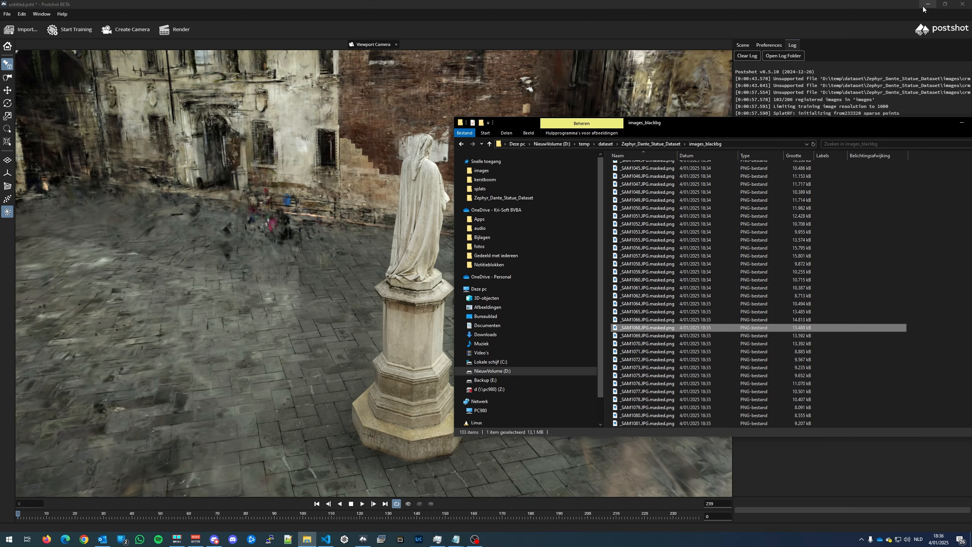
left_click(257, 162)
right_click(363, 539)
left_click(360, 499)
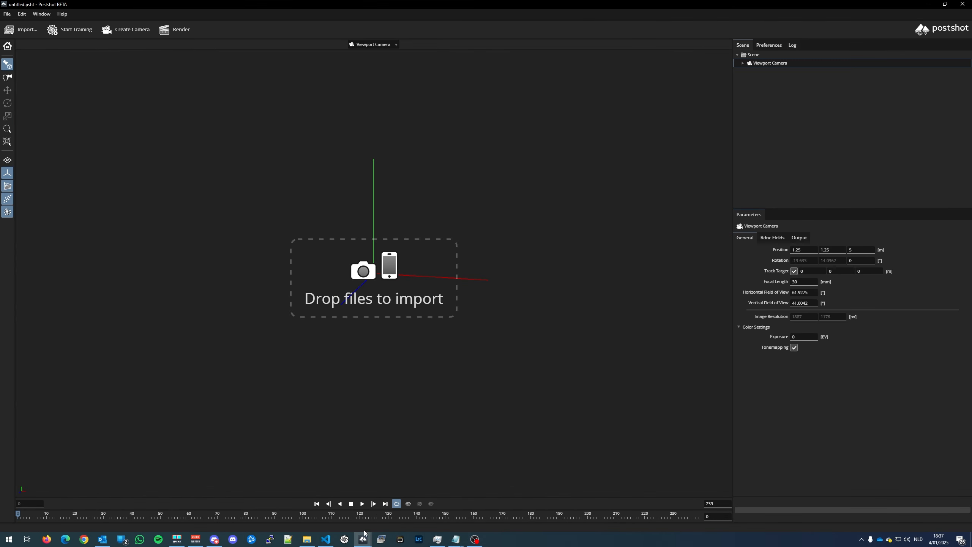
mouse_move(362, 539)
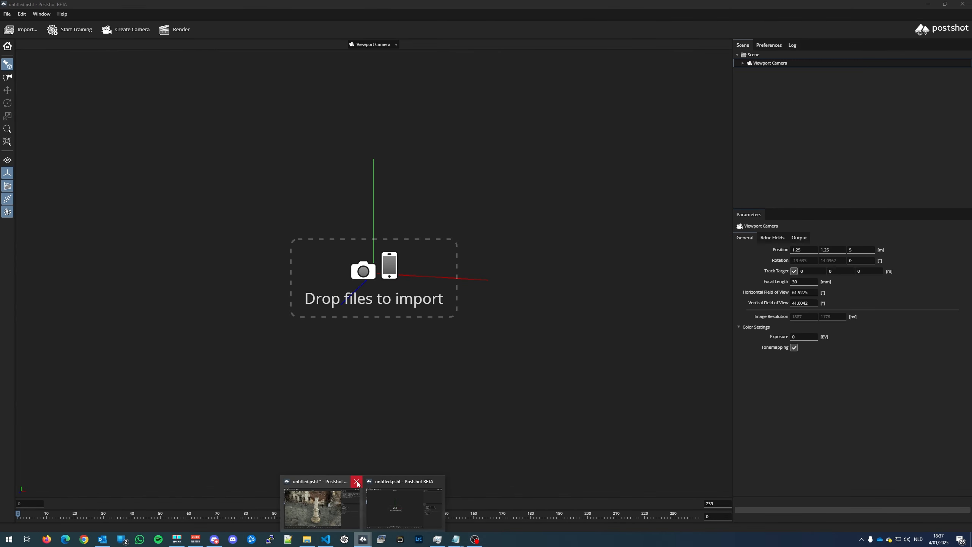
left_click(356, 482)
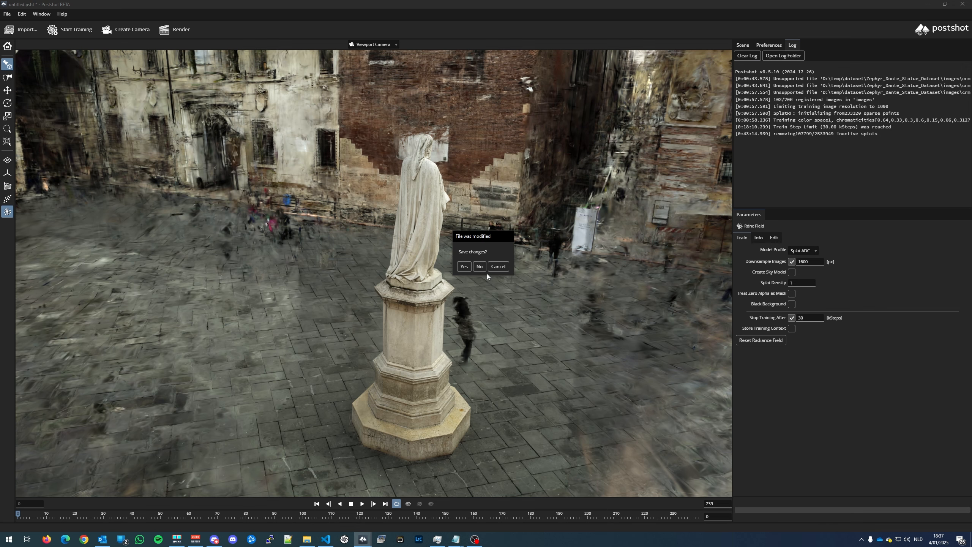
left_click(479, 266)
- Duplicate camera-original.csv in the Zephyr_Dante_Statue_Dataset folder and name the copy camera-original-renamed
key("alt+Tab")
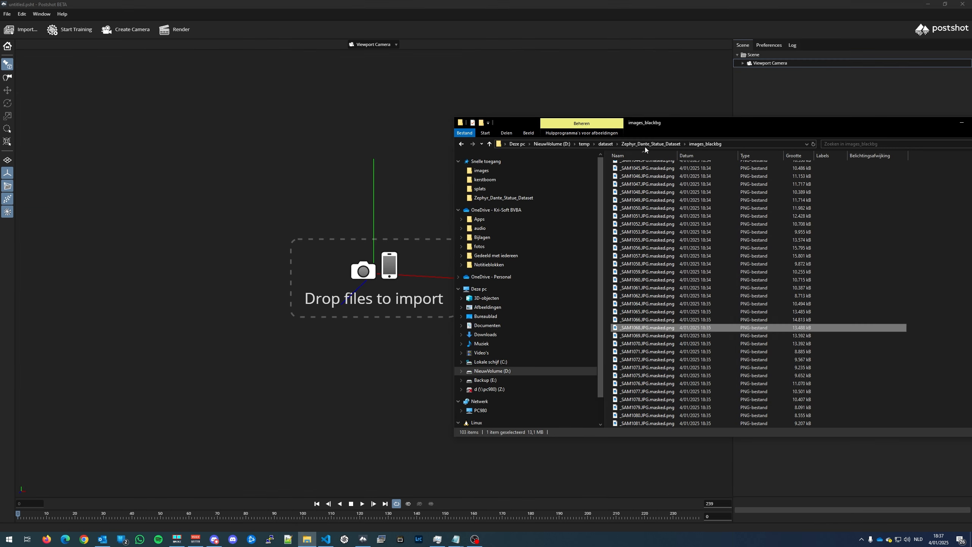
left_click(646, 146)
left_click(639, 231)
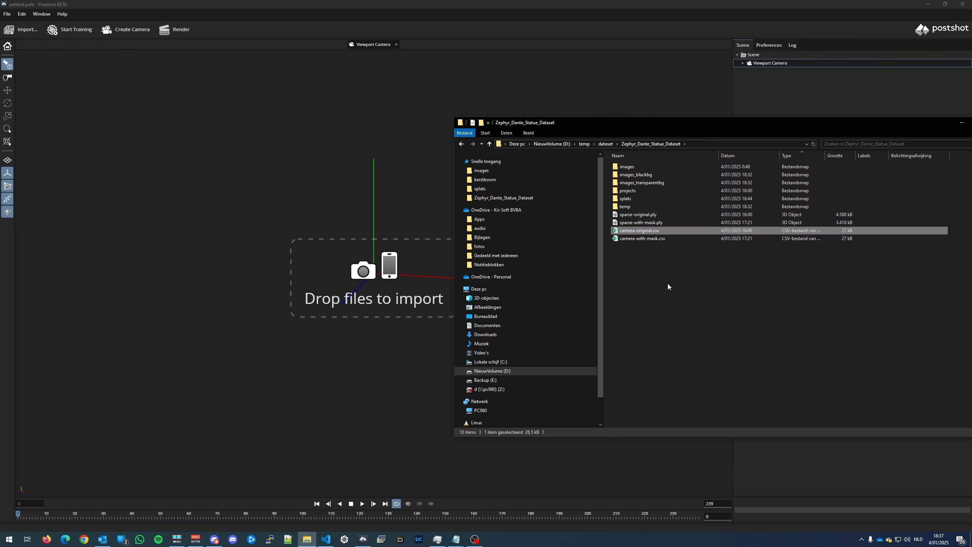
left_click(651, 215, "ctrl")
left_click(653, 175, "ctrl")
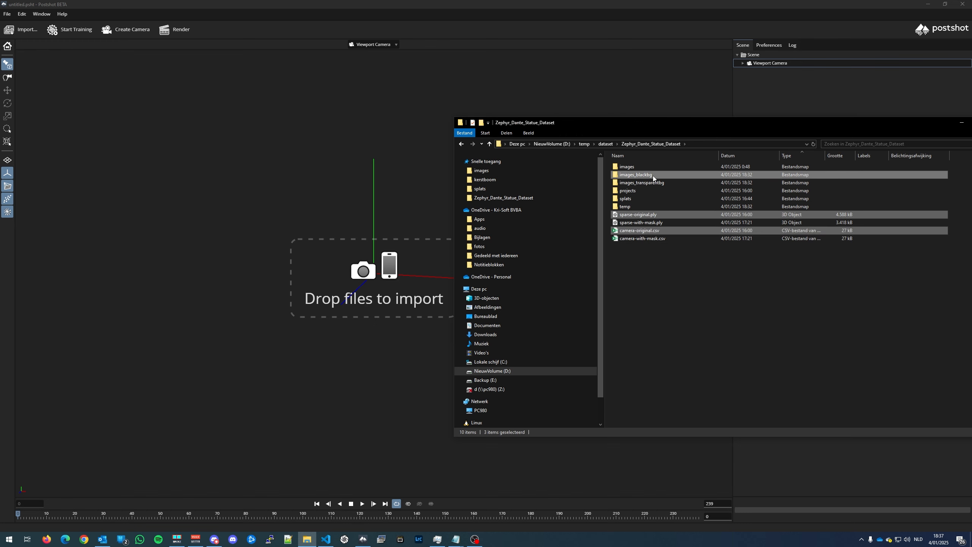
left_click(639, 230)
key("ctrl+c")
key("ctrl+v")
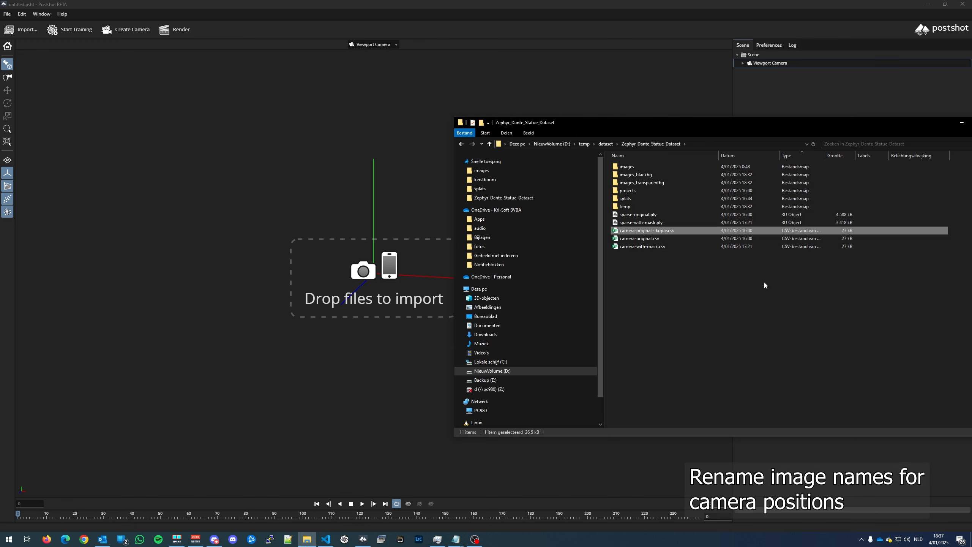
key("F2")
type("camera-original-renamed")
key("Return")
- In Notepad++, replace every .JPG with .JPG.masked.png in camera-original-renamed.csv and save the file
right_click(633, 239)
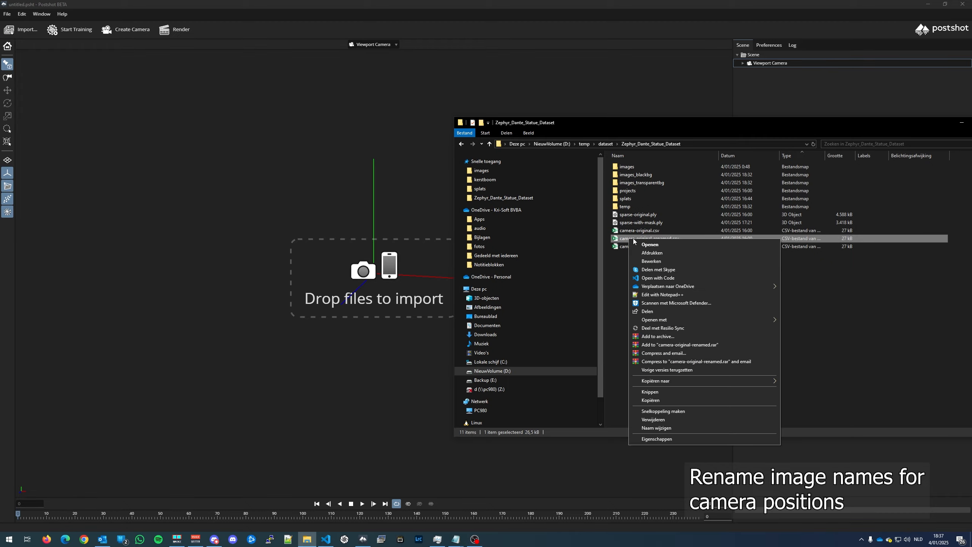
left_click(654, 294)
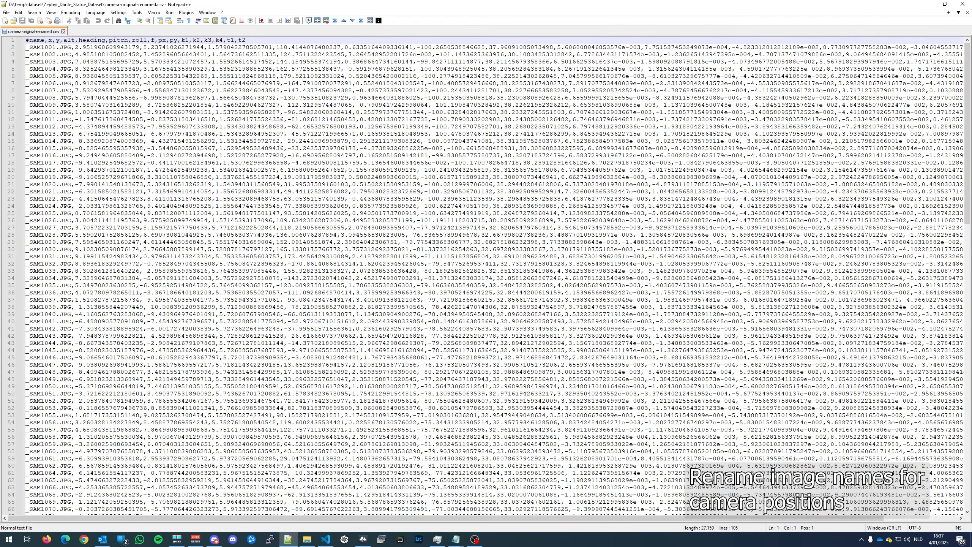
key("ctrl+h")
left_click(248, 183)
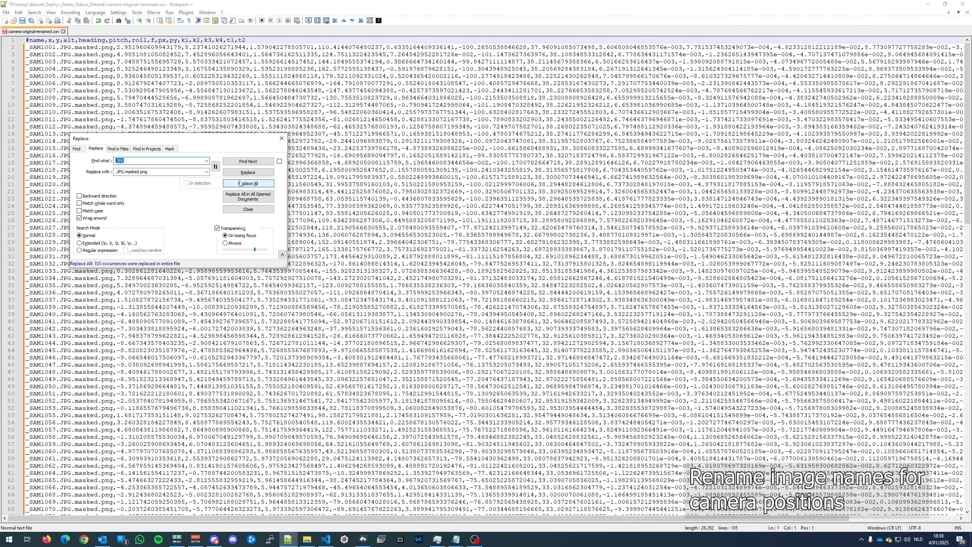
left_click(252, 209)
key("ctrl+s")
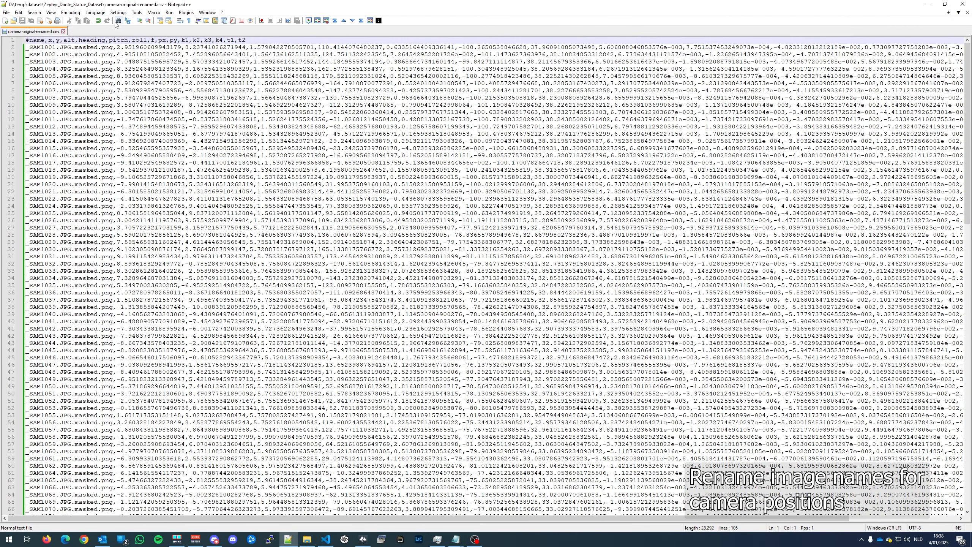
left_click(966, 4)
- Duplicate camera-with-mask.csv in the dataset folder and name the copy camera-with-mask-renamed
left_click(644, 247)
left_click(660, 248)
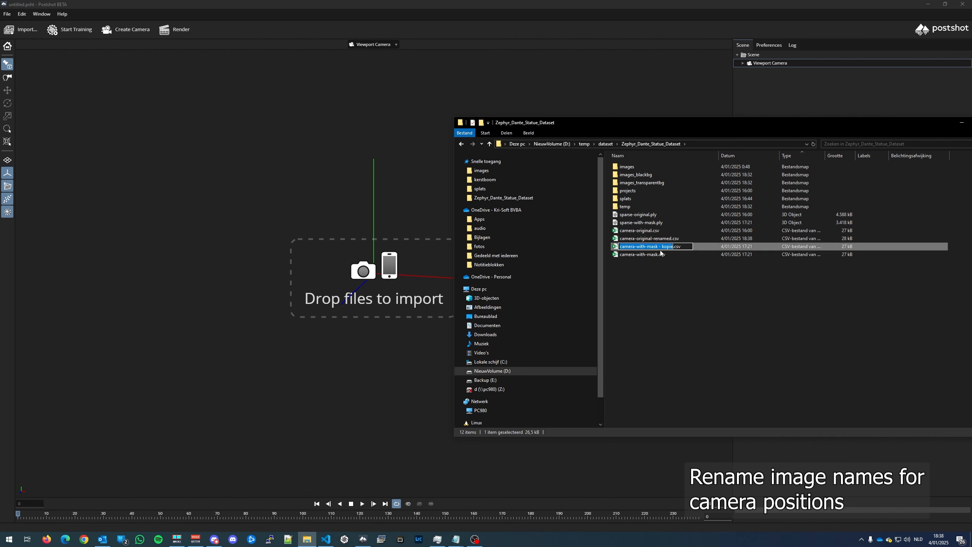
key("Right")
key("BackSpace")
key("BackSpace")
key("BackSpace")
key("BackSpace")
key("BackSpace")
key("BackSpace")
key("BackSpace")
key("BackSpace")
type("-renamed")
key("Return")
- In Notepad++, replace every .JPG with .JPG.masked.png in camera-with-mask-renamed.csv, save it and close the editor
right_click(629, 256)
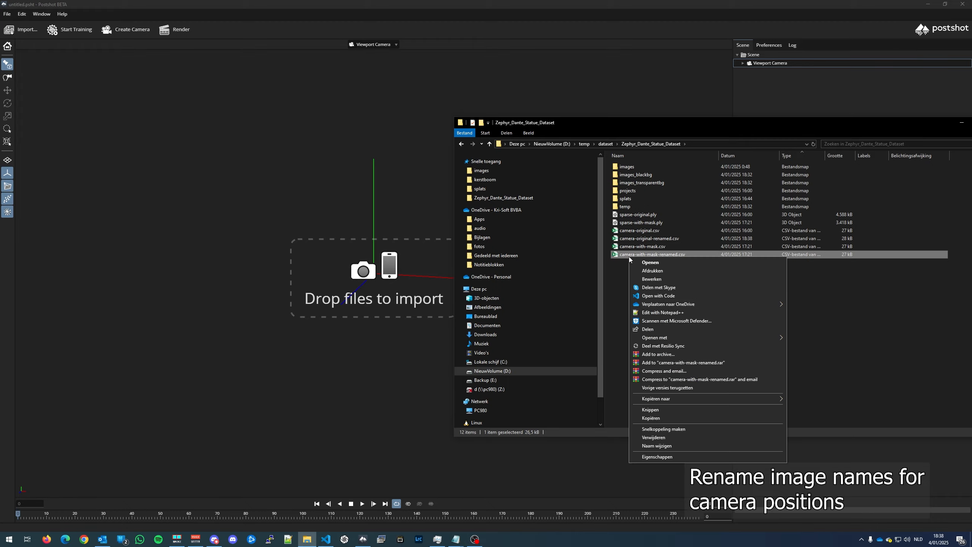
left_click(666, 312)
key("ctrl+h")
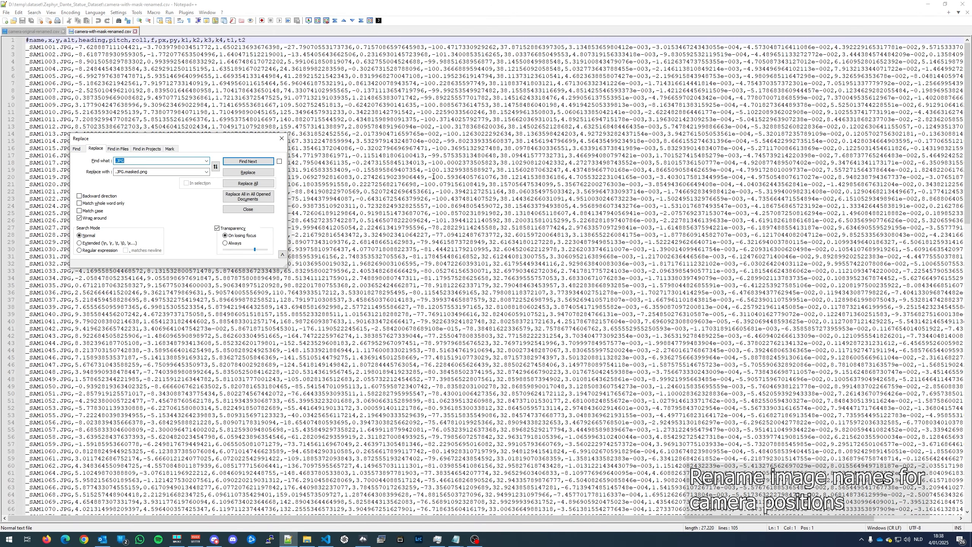
left_click(252, 184)
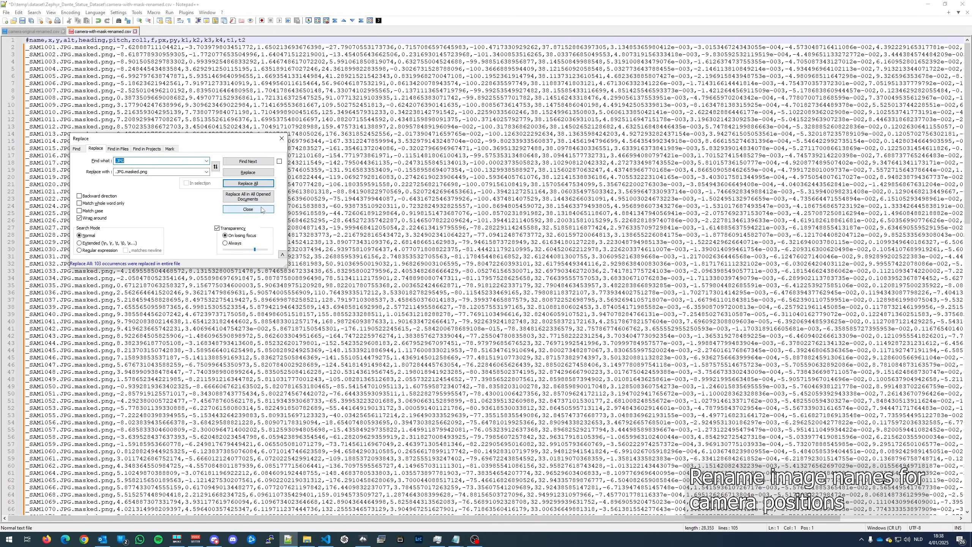
left_click(248, 209)
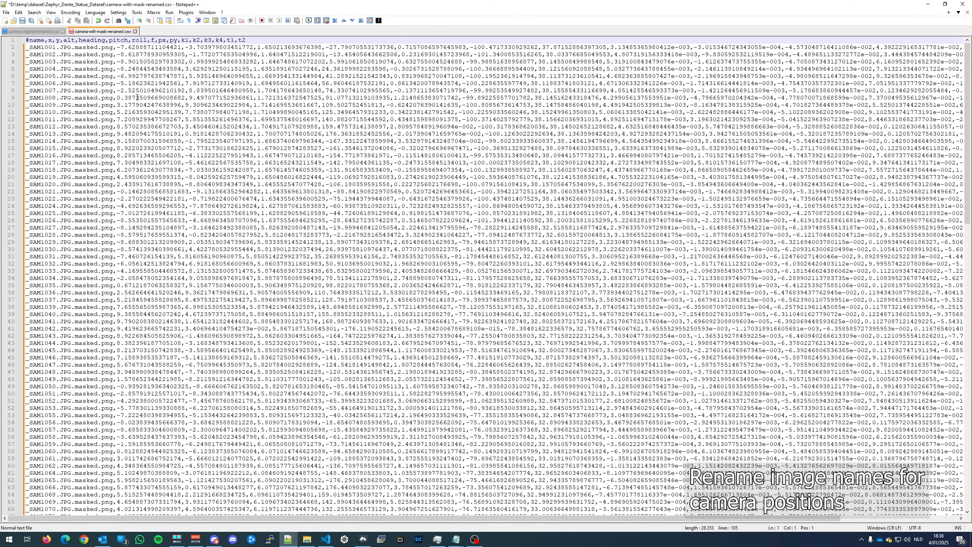
key("ctrl+s")
left_click(135, 32)
left_click(63, 32)
left_click(963, 4)
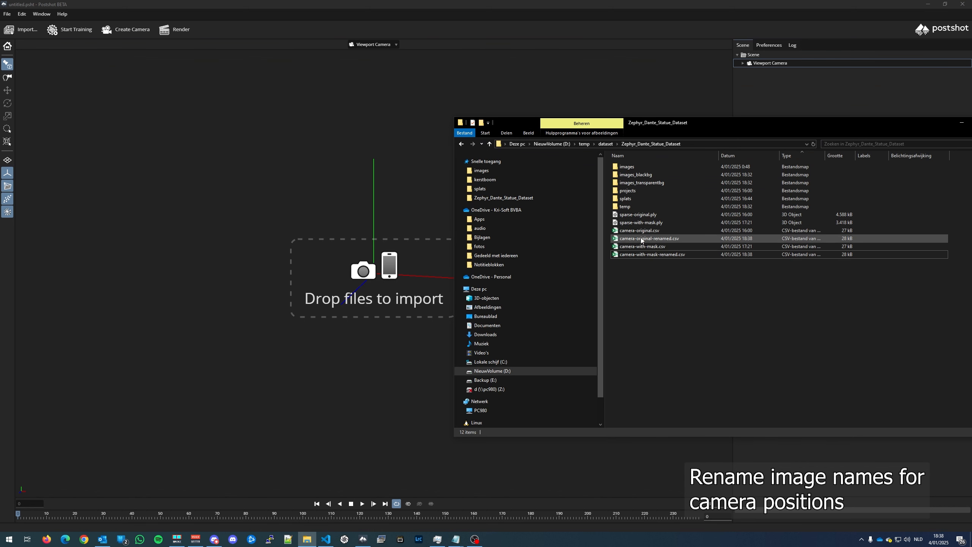
- Import images_blackbg, sparse-original.ply and camera-original-renamed.csv into the empty Postshot project with the Splat MCMC profile
left_click(635, 217)
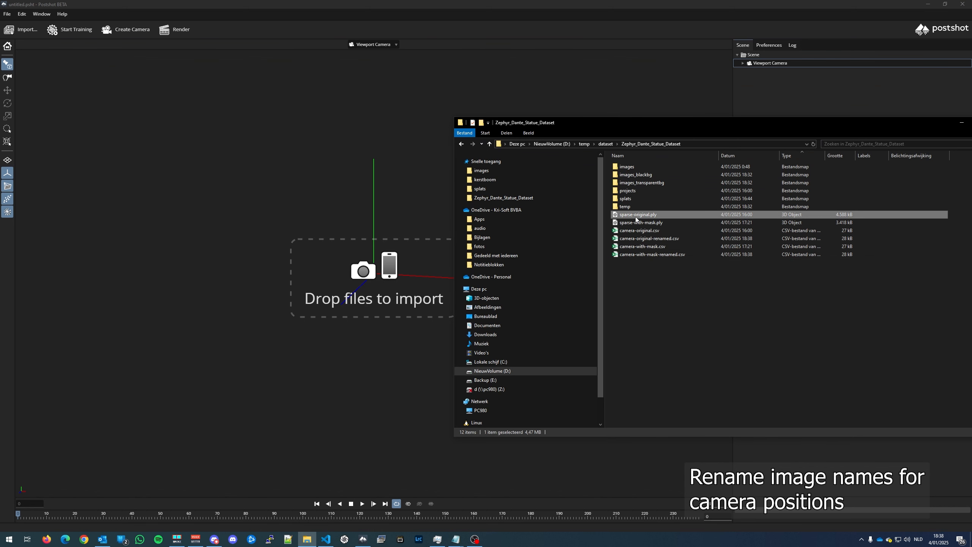
left_click(639, 238, "ctrl")
left_click(635, 175, "ctrl")
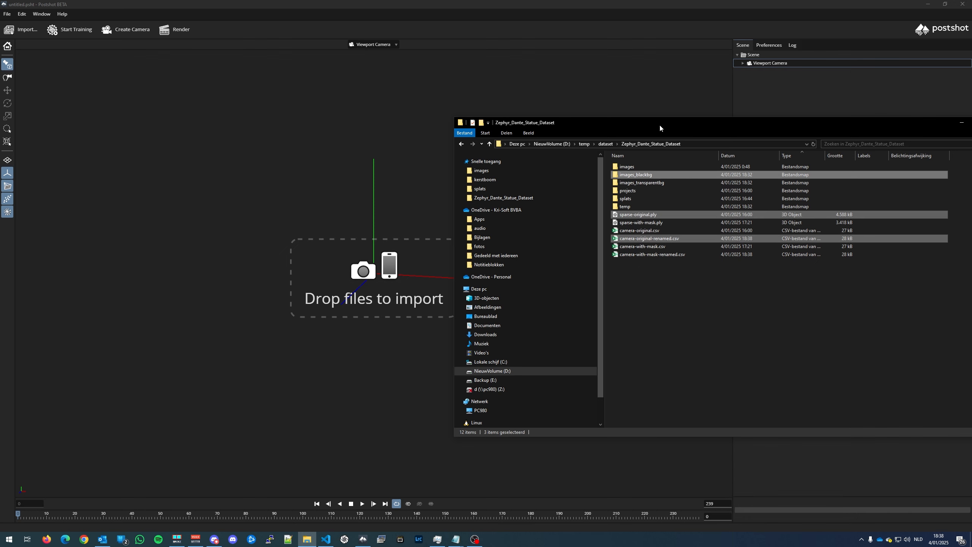
left_click_drag(660, 123, 721, 115)
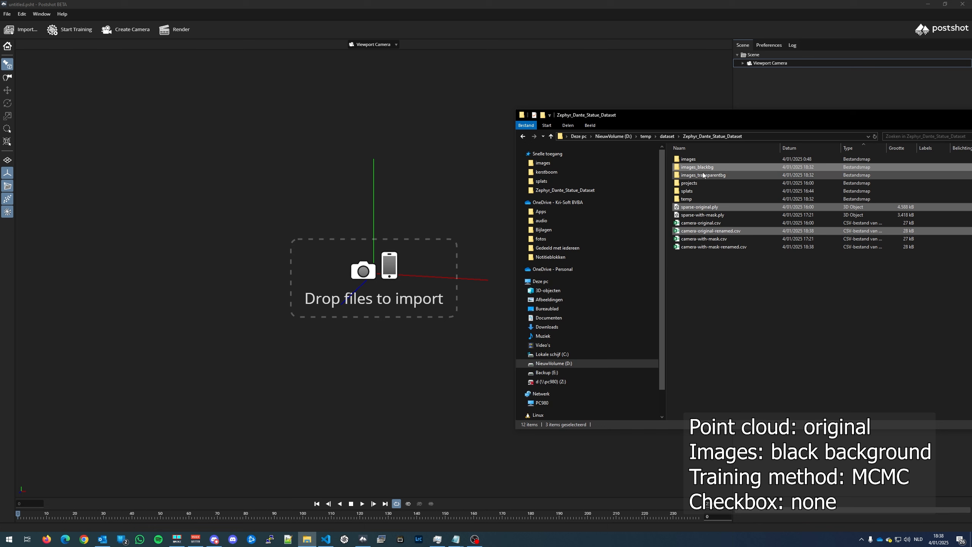
left_click_drag(387, 182, 387, 181)
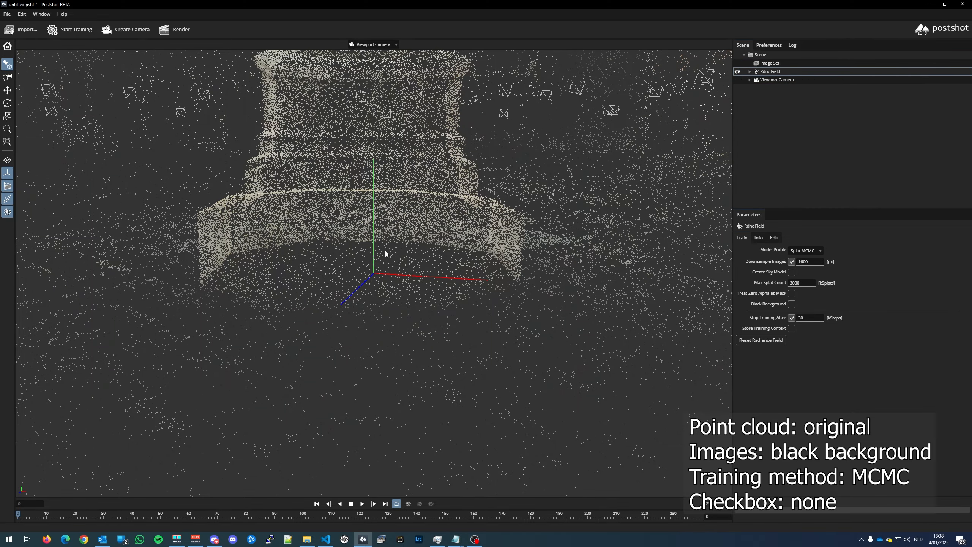
scroll(385, 253, "down", 10)
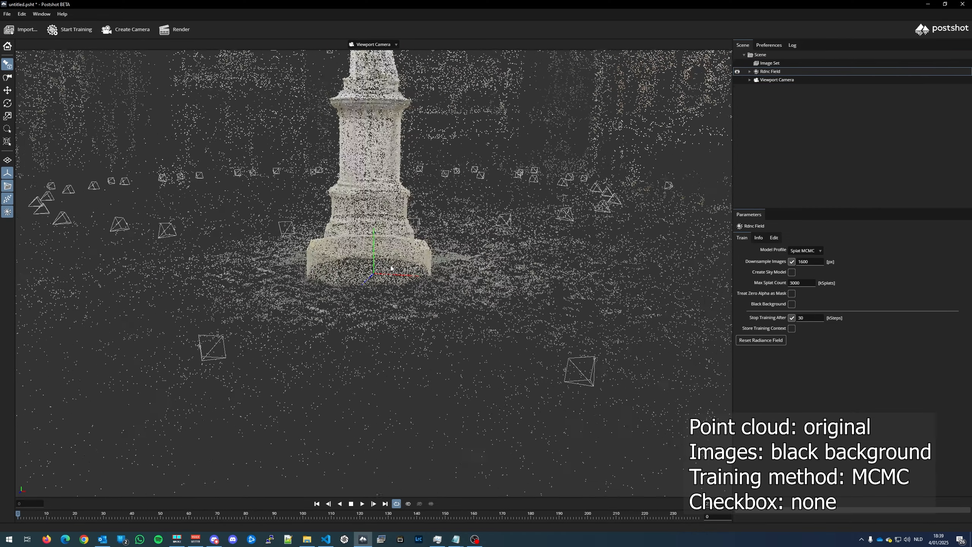
scroll(392, 266, "down", 6)
left_click_drag(399, 257, 321, 292)
scroll(477, 230, "down", 8)
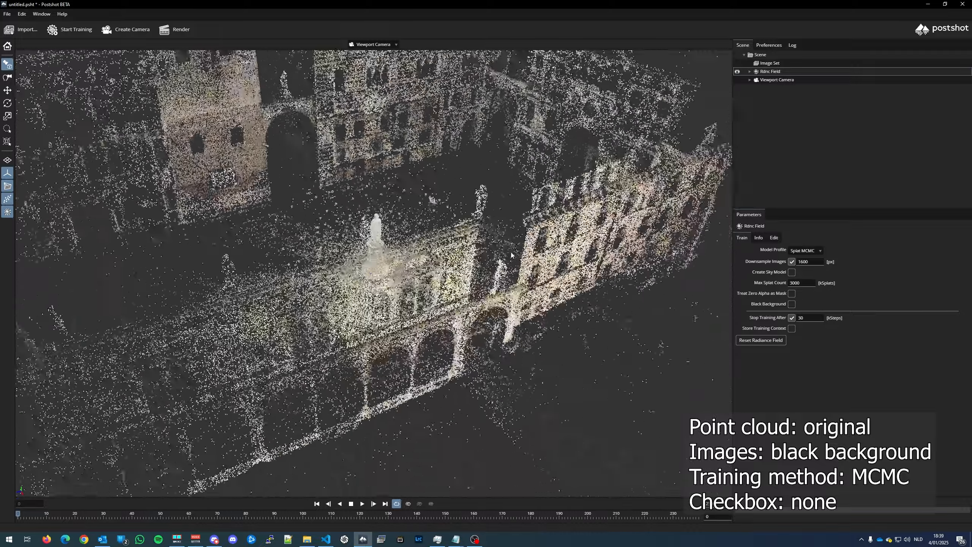
- Examine the Splat MCMC result during training from close up and far away, both with and without the sparse points
left_click_drag(477, 229, 115, 167)
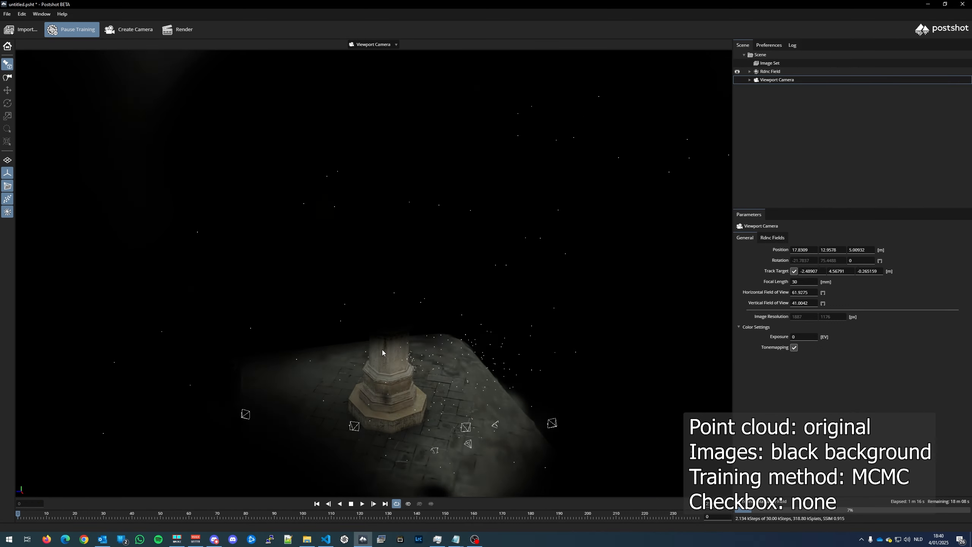
left_click(7, 213)
left_click(770, 71)
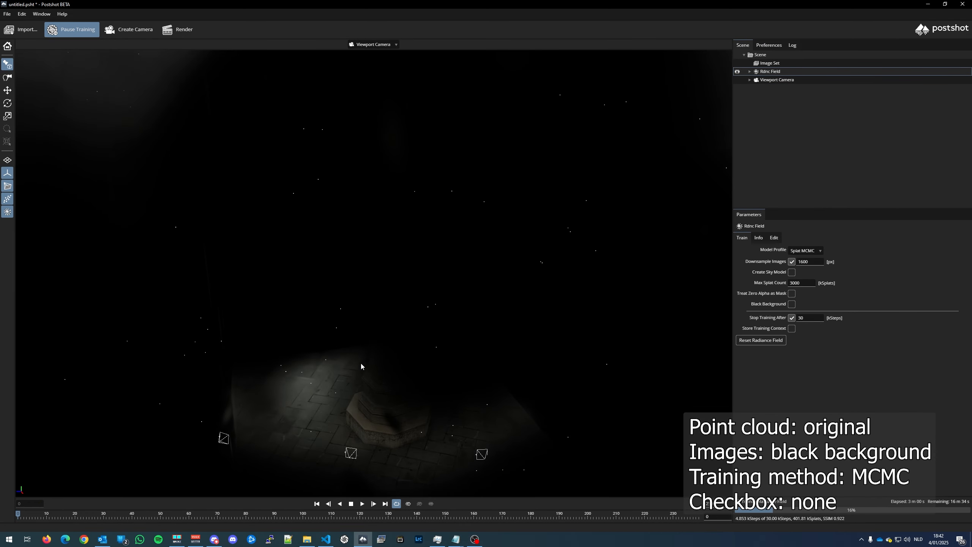
left_click_drag(361, 364, 404, 352)
scroll(336, 335, "up", 3)
scroll(356, 334, "down", 1)
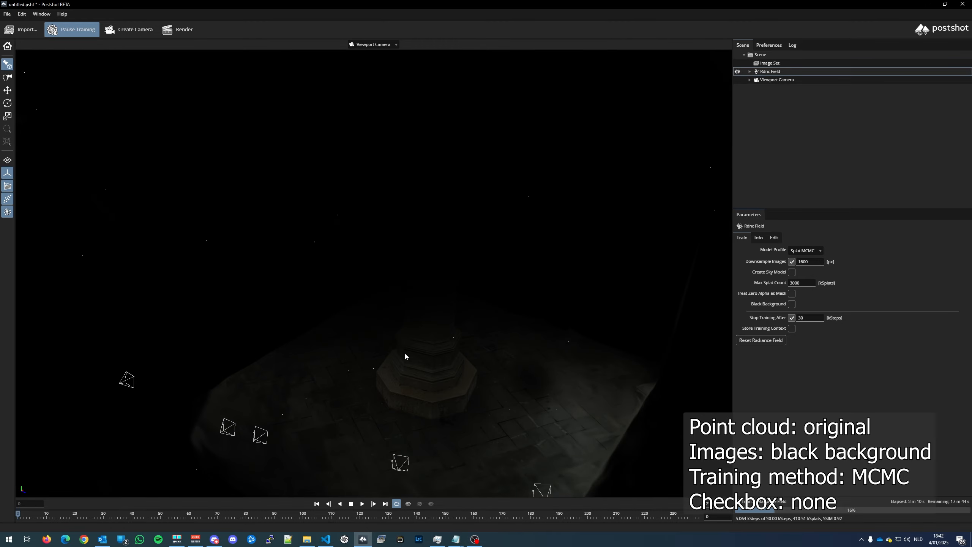
scroll(404, 354, "down", 4)
scroll(441, 350, "down", 6)
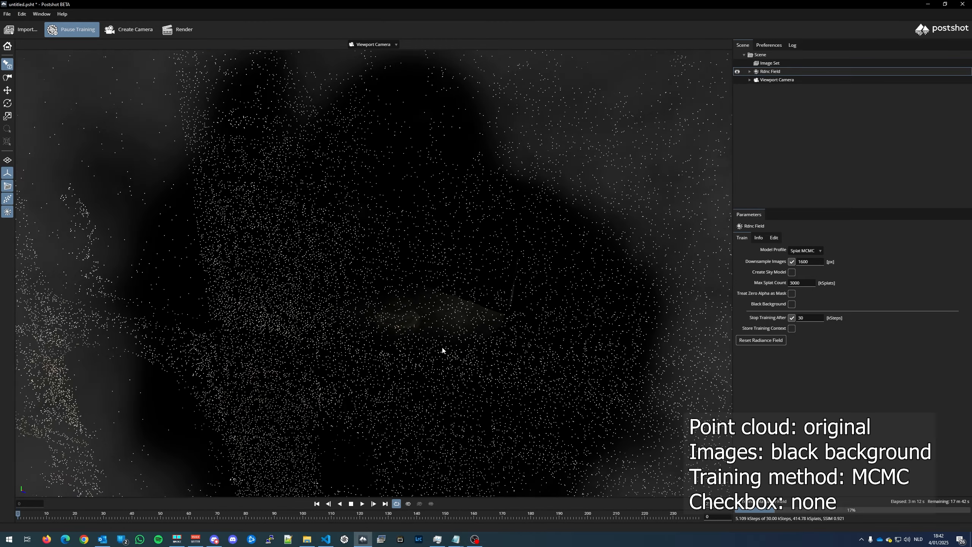
left_click(7, 198)
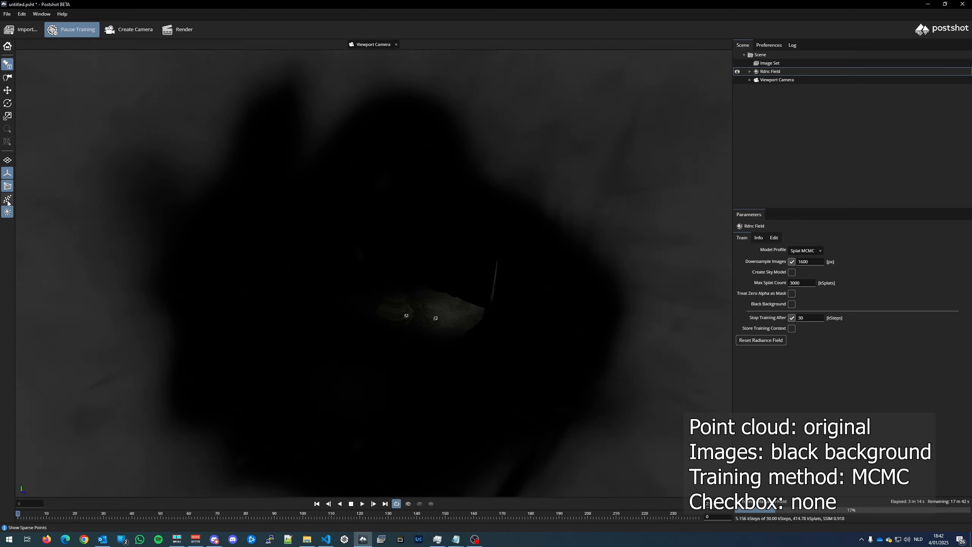
mouse_move(317, 311)
left_mouse_down()
mouse_move(153, 318)
mouse_move(313, 312)
left_mouse_up()
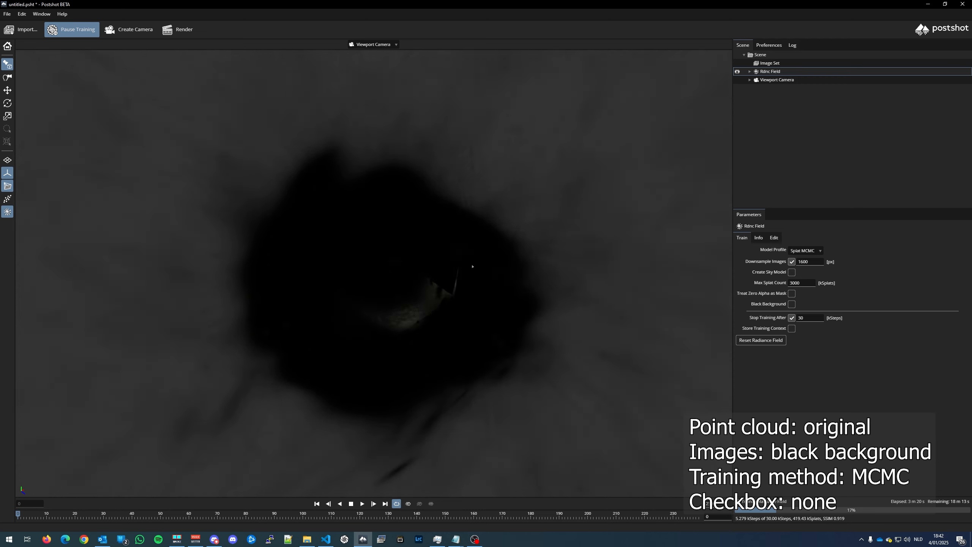
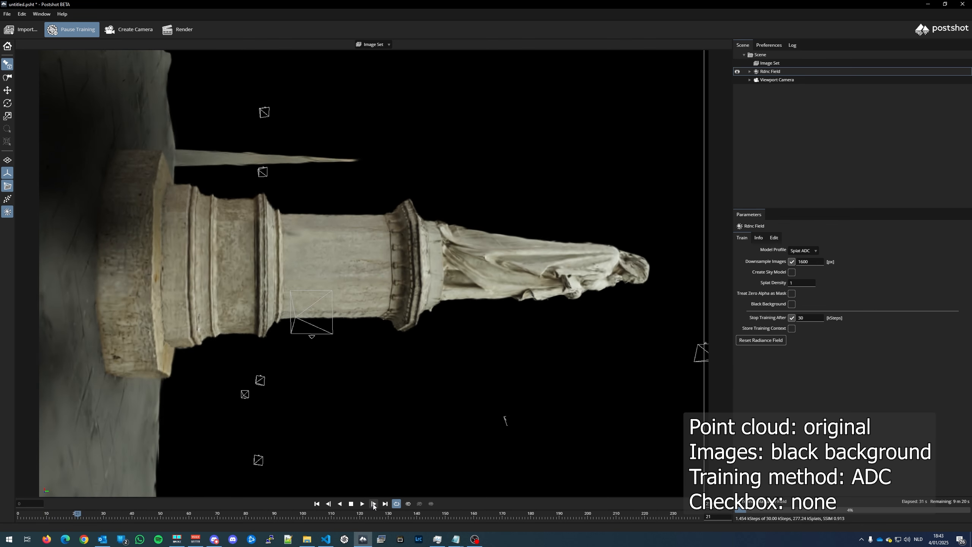
- Step through the Image Set camera views to check the Splat ADC training of the statue from successive photo positions
left_click(374, 503)
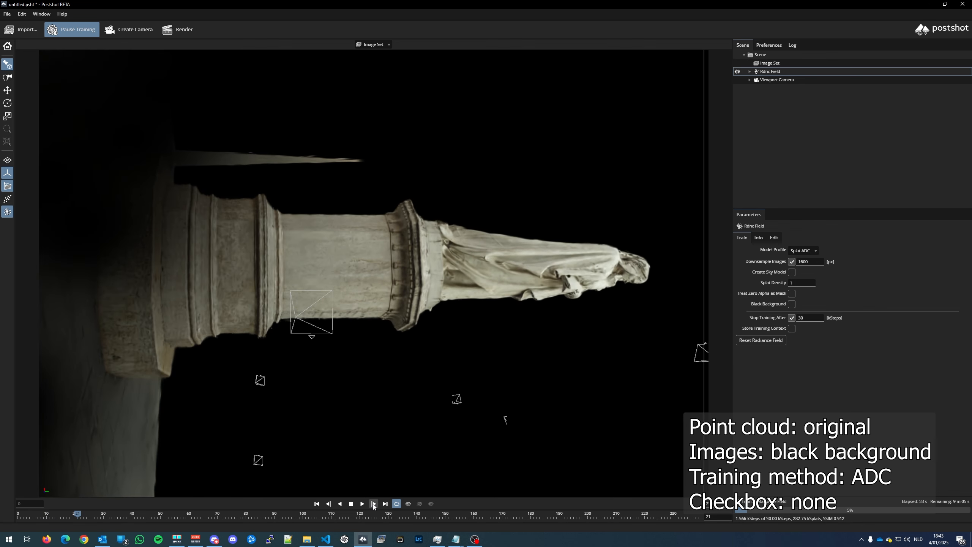
left_click(374, 504)
left_click(374, 504)
left_click(374, 504)
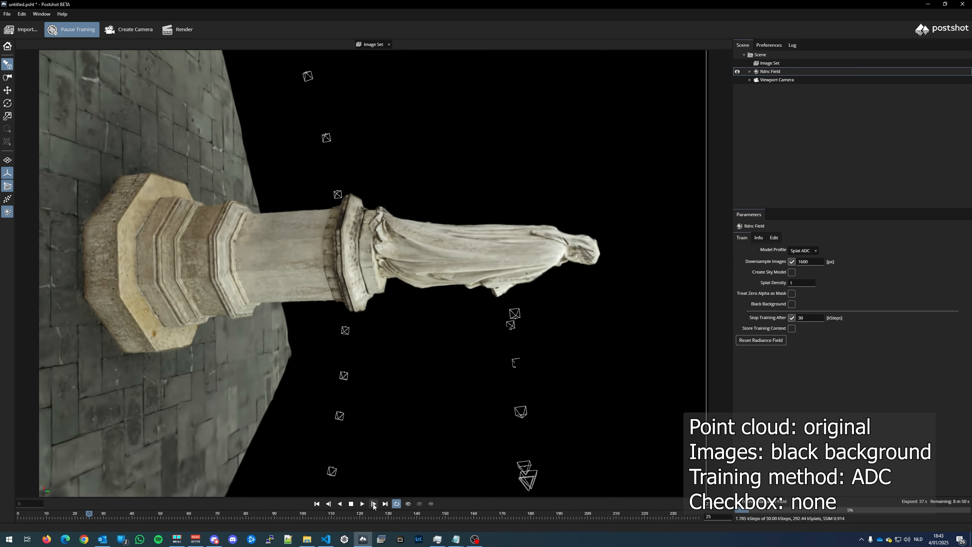
left_click(374, 504)
left_click(374, 503)
left_click(374, 503)
left_click(374, 504)
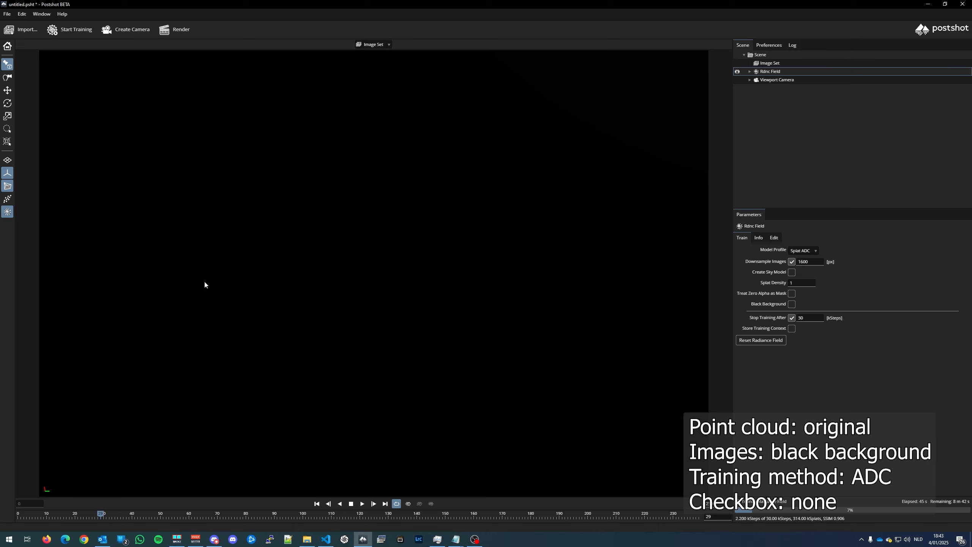
- Reset the radiance field and retrain it with the Splat MCMC profile and Black Background enabled
left_click(748, 342)
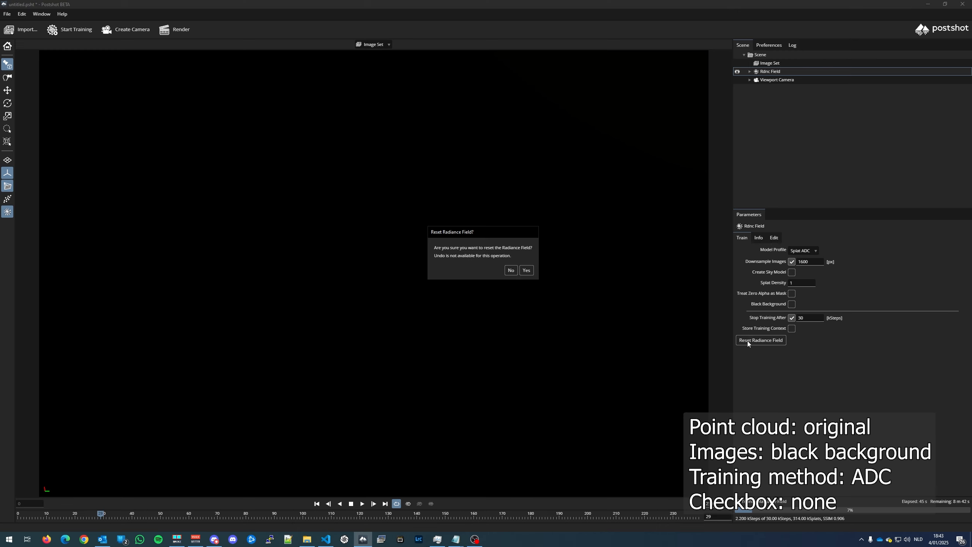
left_click(527, 270)
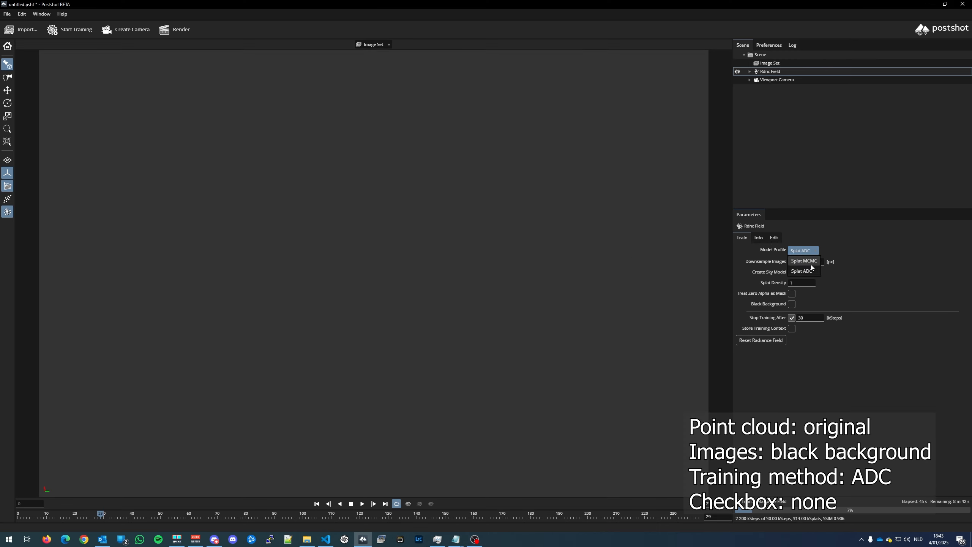
left_click(810, 263)
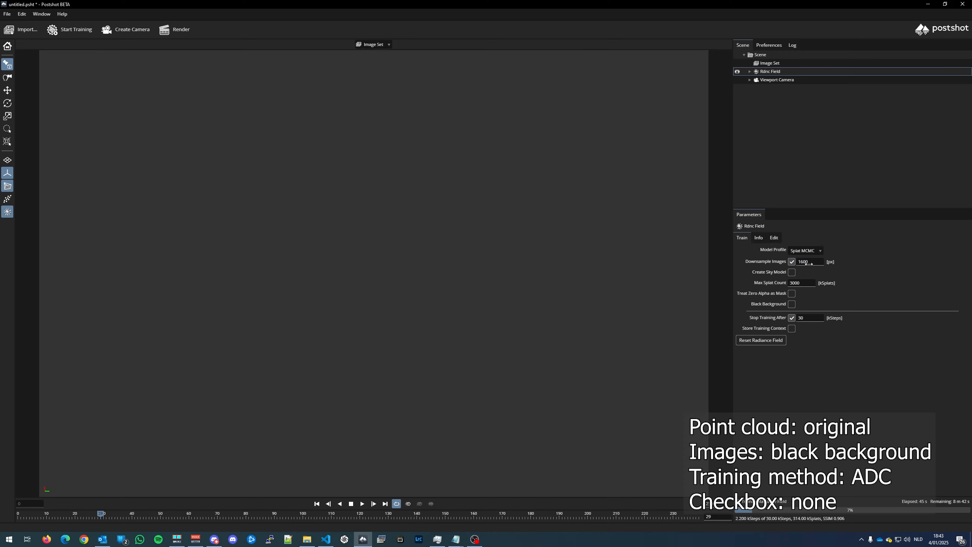
left_click(790, 305)
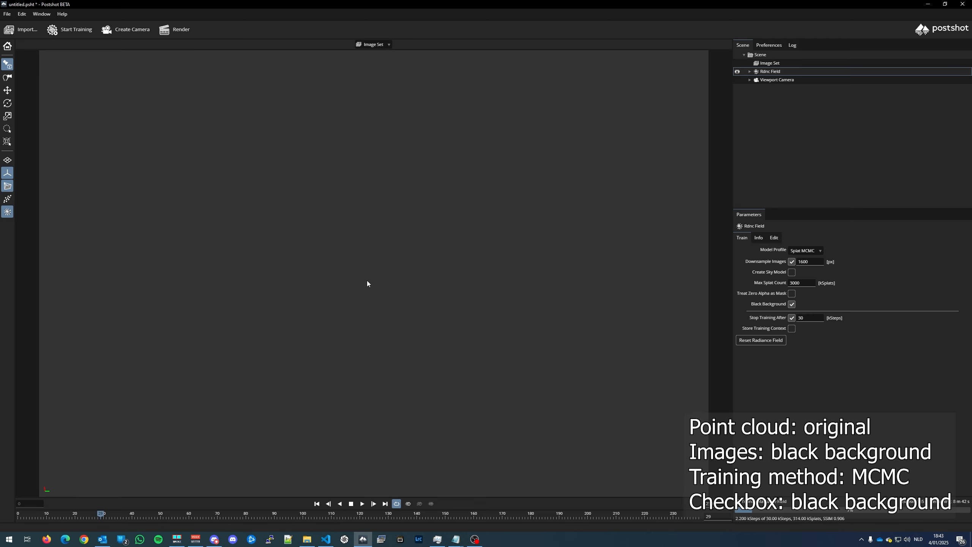
left_click(755, 340)
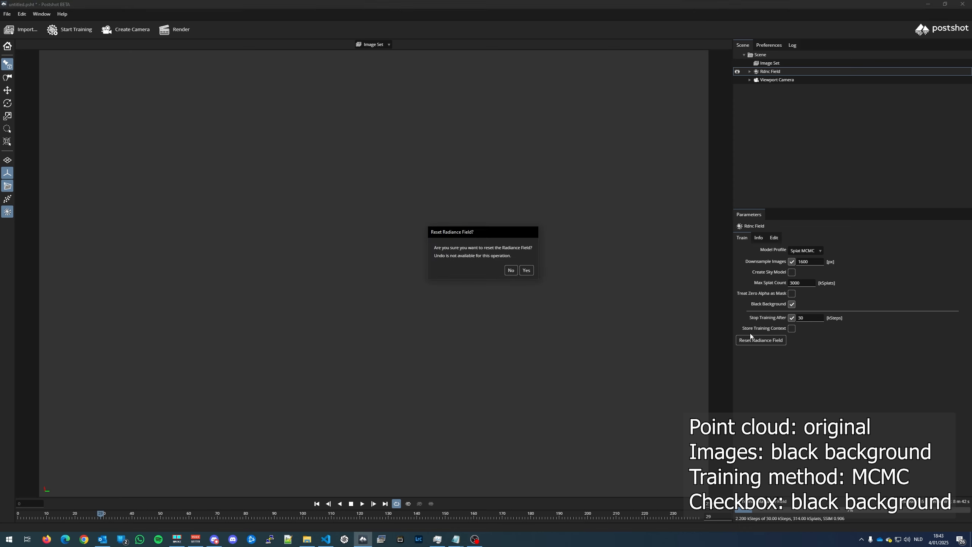
left_click(526, 270)
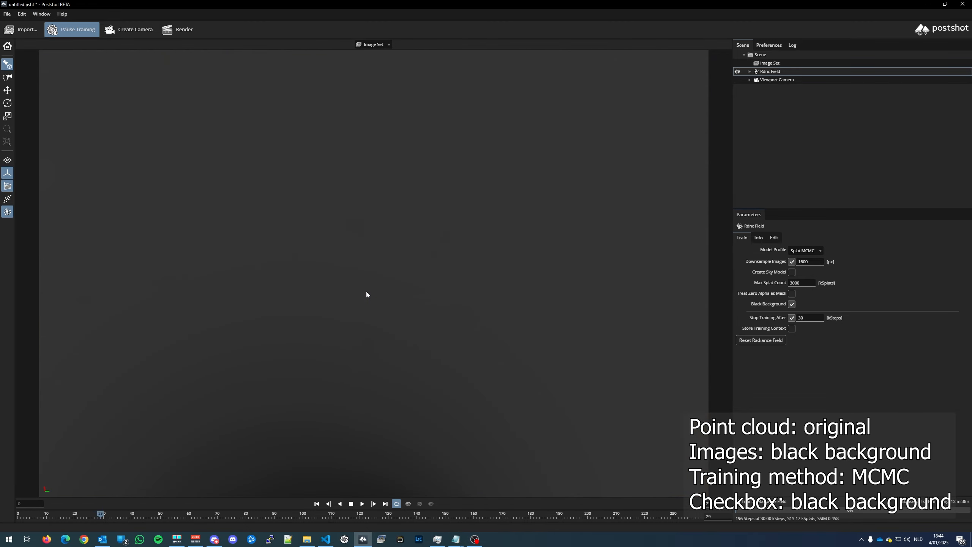
- Examine the black-background MCMC training through the Viewport Camera, comparing the splats around the statue with the sparse points
scroll(366, 292, "down", 6)
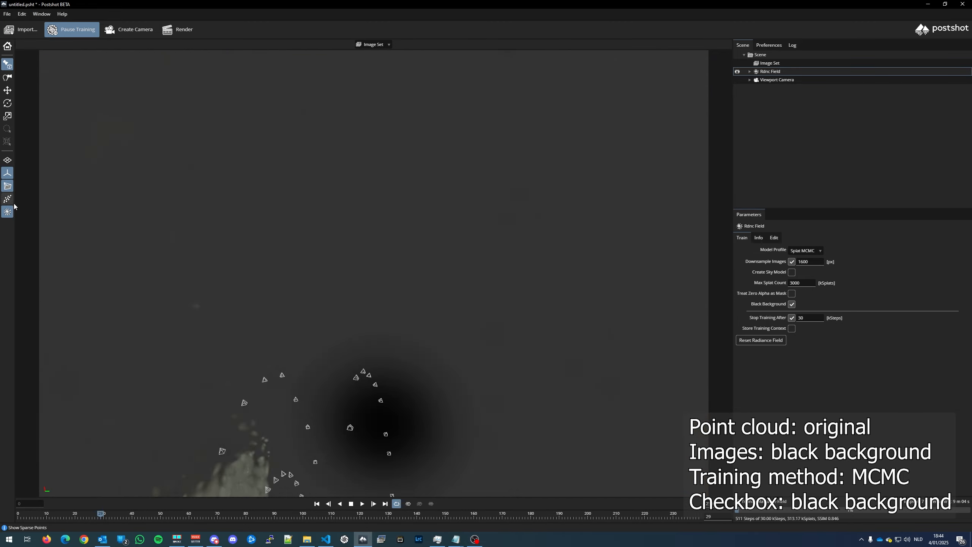
left_click(7, 198)
middle_click_drag(373, 306, 367, 191)
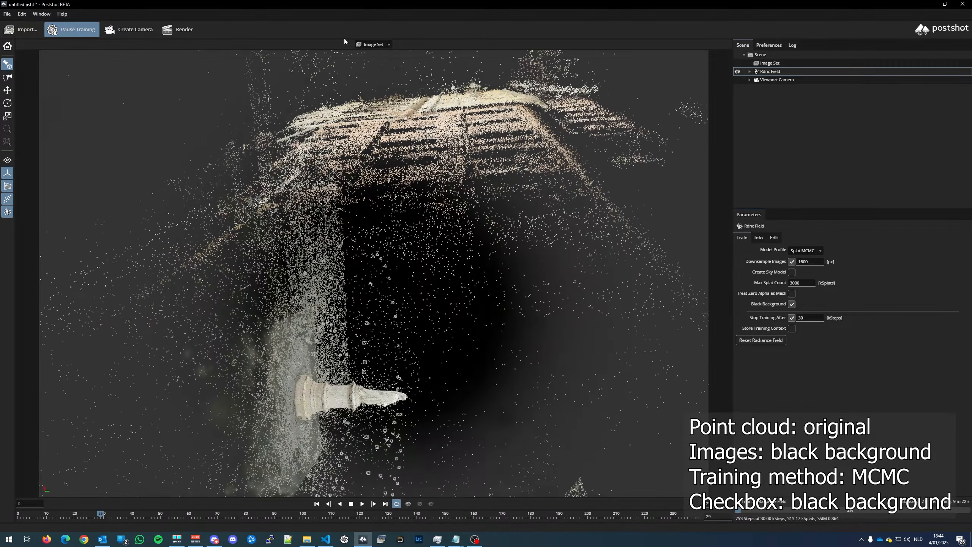
left_click(370, 45)
left_click(380, 54)
scroll(417, 289, "up", 8)
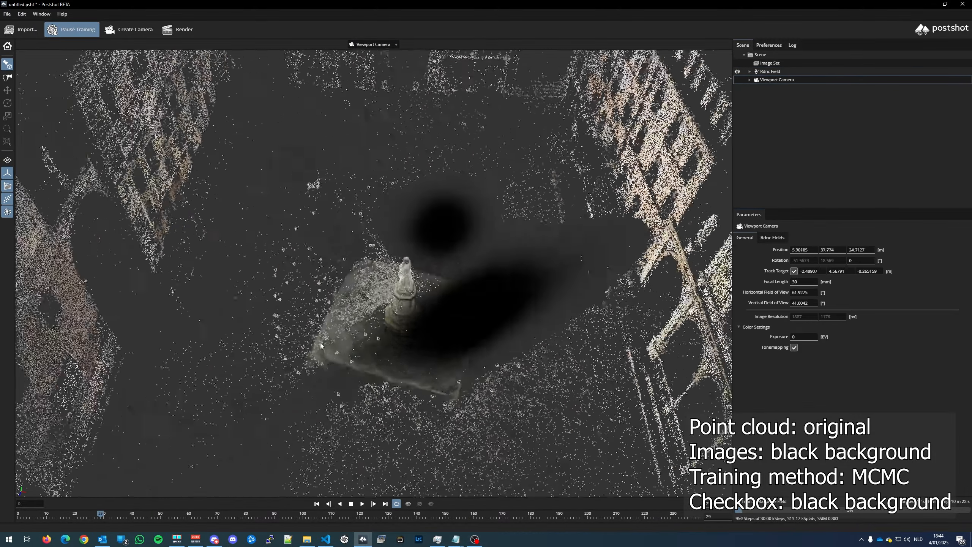
left_click_drag(417, 289, 108, 254)
left_click(7, 199)
scroll(306, 314, "up", 7)
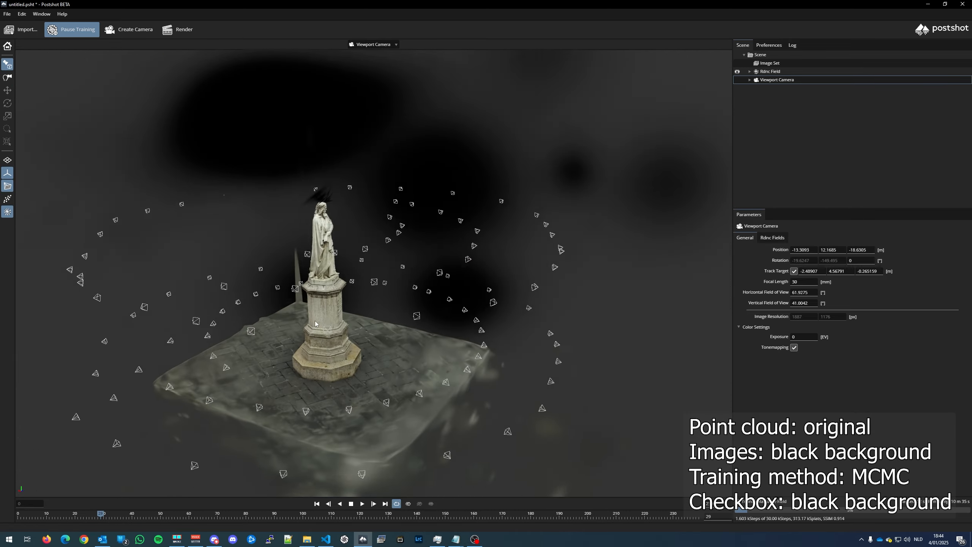
left_click_drag(314, 320, 352, 315)
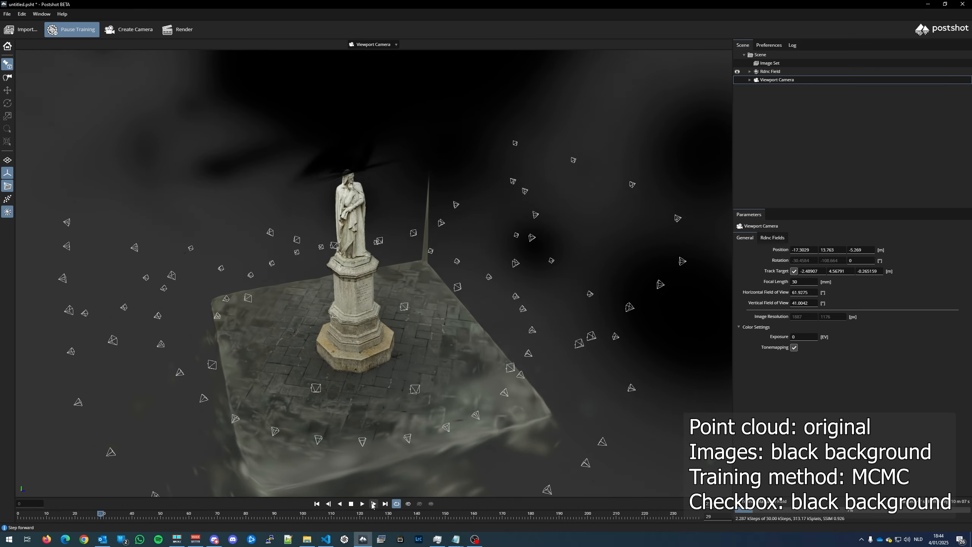
- Step through the Image Set cameras to inspect the dark splats around the statue in the black-background MCMC training
left_click(373, 44)
left_click(367, 63)
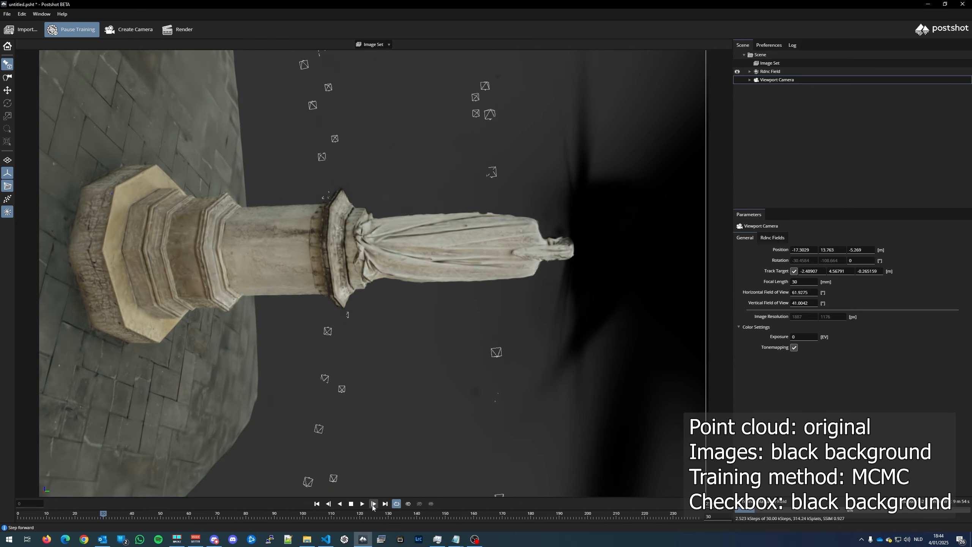
left_click(373, 506)
left_click(374, 506)
left_click(374, 506)
left_click(374, 505)
left_click(373, 505)
left_click(373, 506)
left_click(373, 506)
left_click(374, 506)
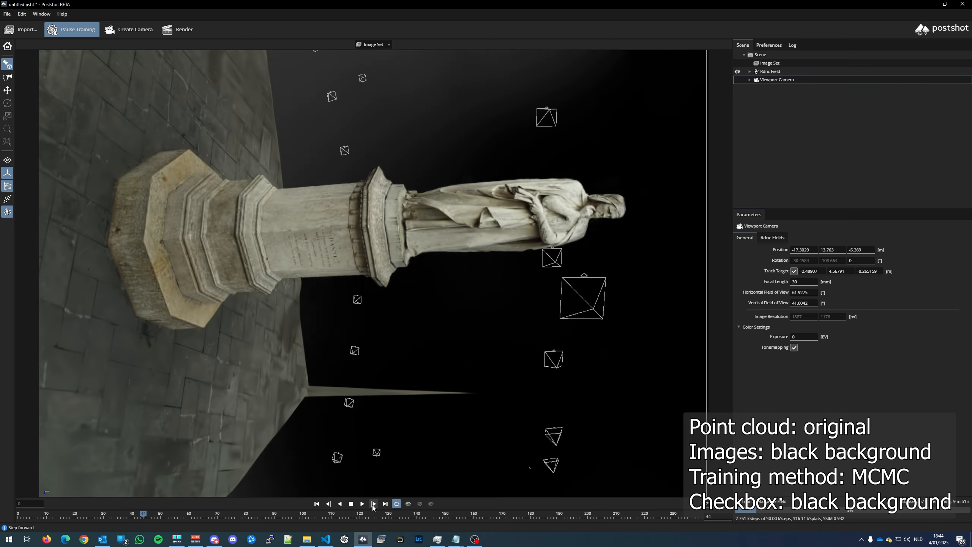
left_click(374, 506)
left_click(374, 505)
left_click(373, 506)
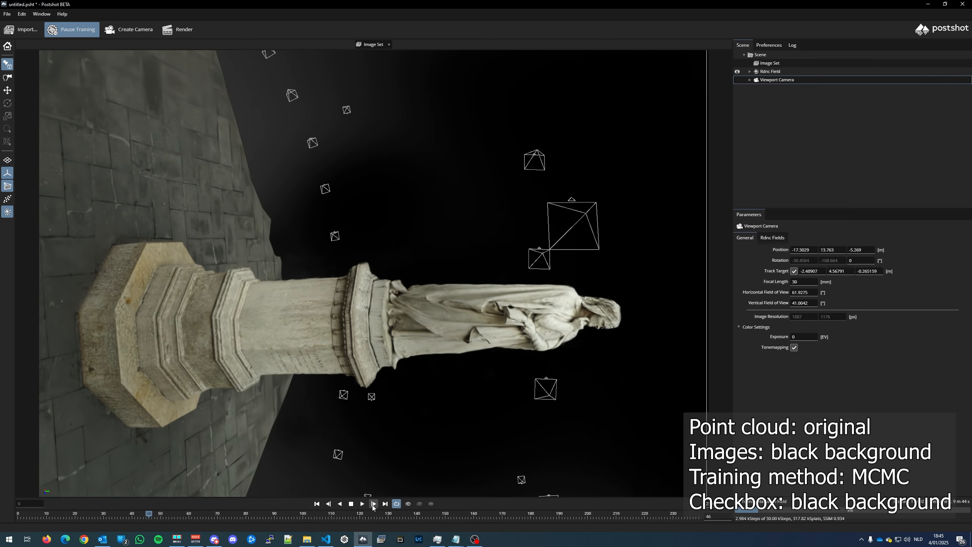
left_click(373, 505)
left_click(374, 506)
left_click(374, 505)
left_click(374, 506)
left_click(374, 505)
left_click(373, 505)
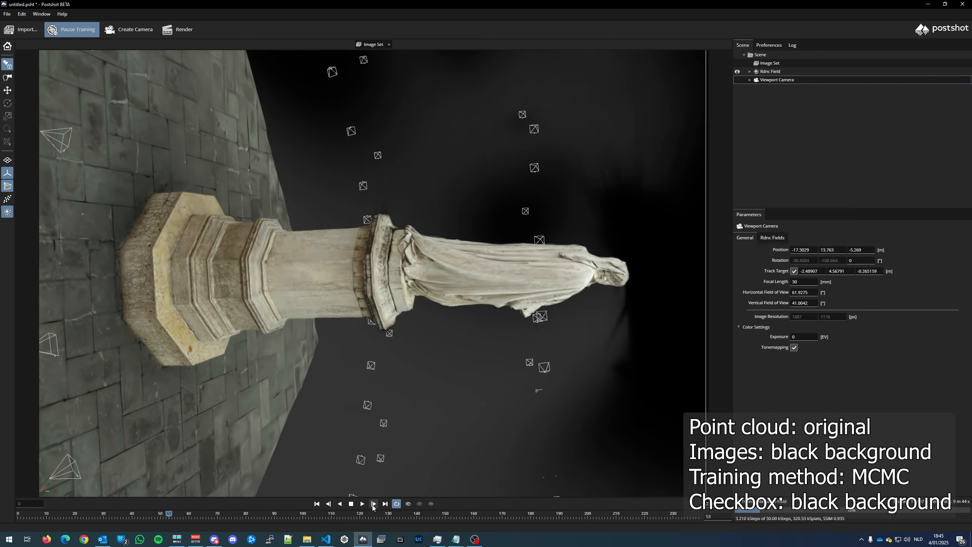
left_click(373, 506)
scroll(390, 368, "down", 2)
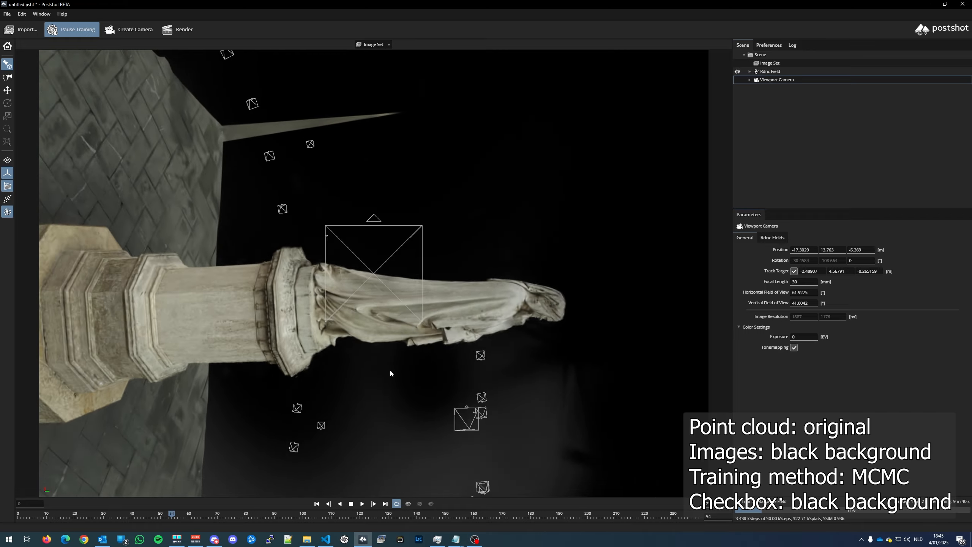
scroll(391, 364, "up", 5)
scroll(393, 353, "down", 3)
- Return to the Viewport Camera and inspect the dark splats around the statue from all sides with the sparse points shown
left_click(373, 44)
left_click(381, 52)
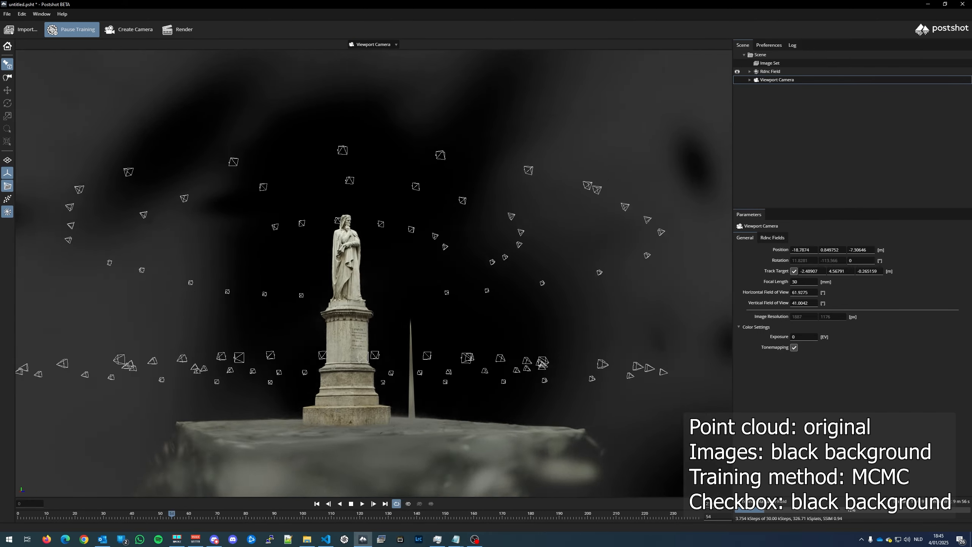
left_click_drag(509, 245, 681, 253)
left_click_drag(398, 303, 329, 326)
left_click(7, 199)
scroll(336, 261, "down", 10)
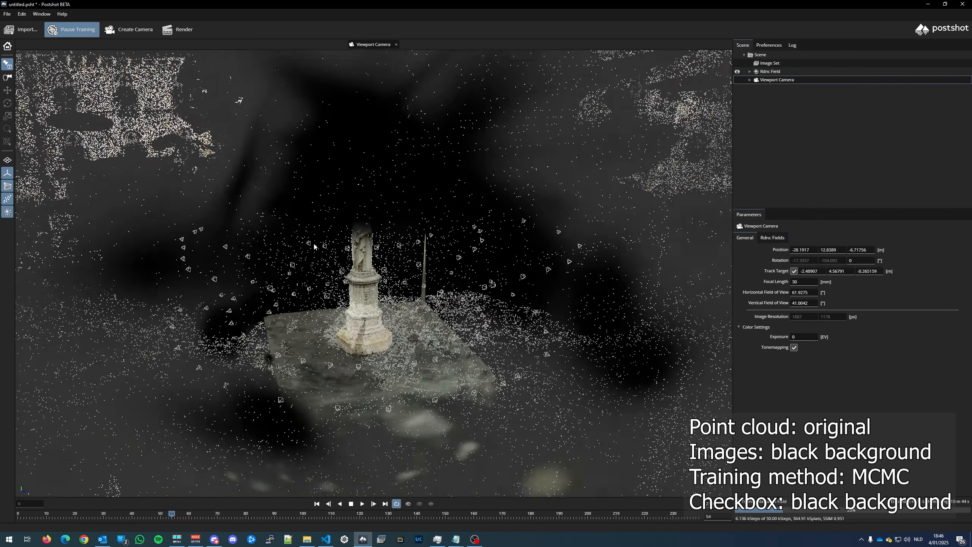
left_click_drag(405, 268, 249, 304)
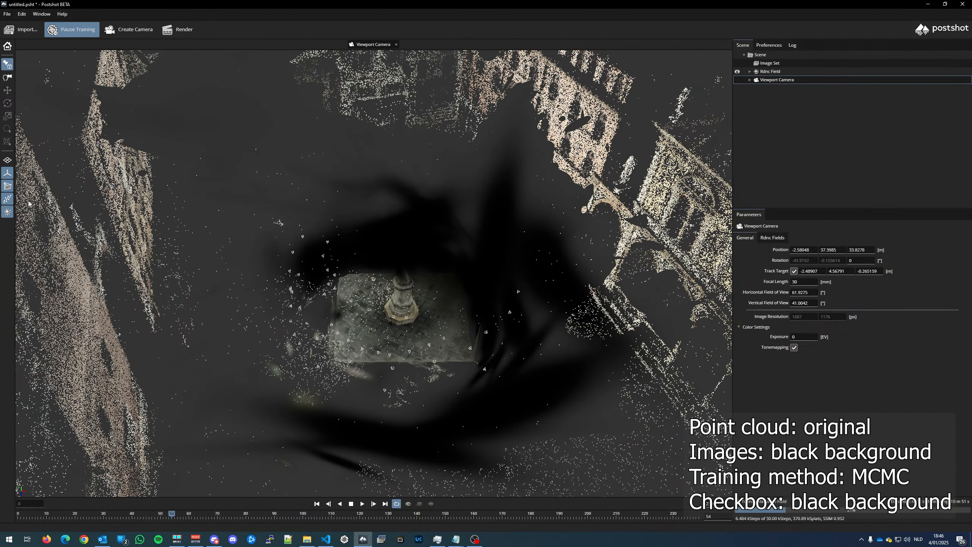
left_click_drag(367, 295, 551, 303)
scroll(493, 325, "up", 6)
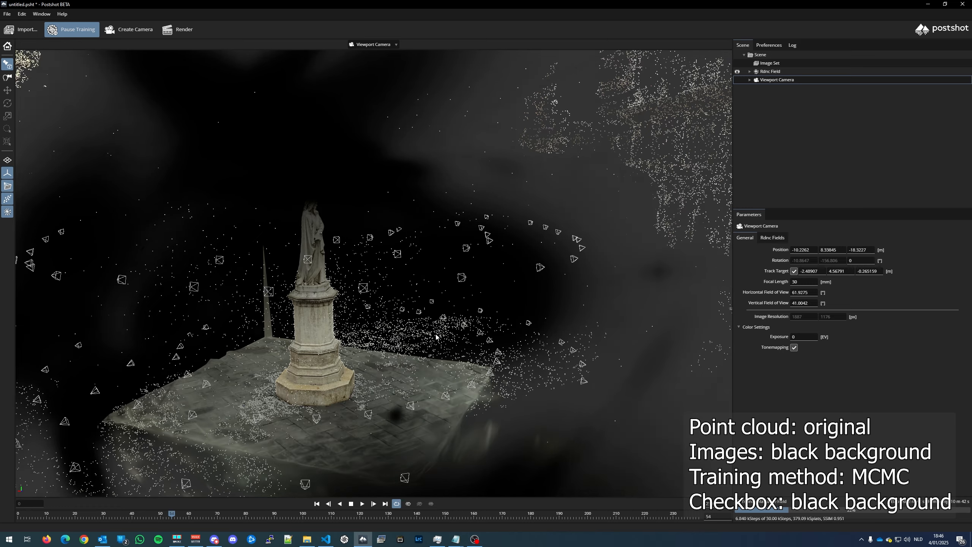
left_click_drag(428, 394, 422, 344)
- Pause training, reset the radiance field and retrain it with the Splat ADC profile, keeping Black Background on and hiding the sparse points
left_click(69, 29)
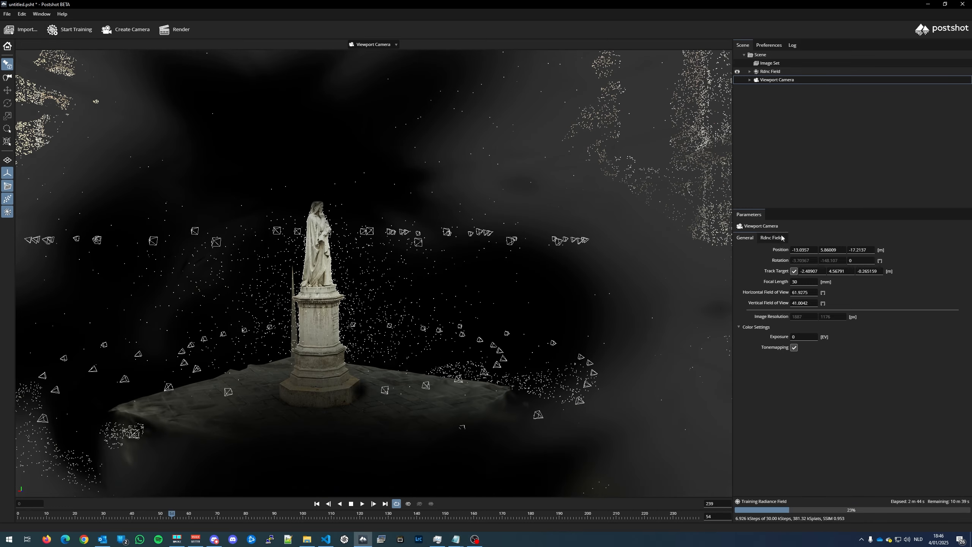
left_click(770, 72)
left_click(761, 340)
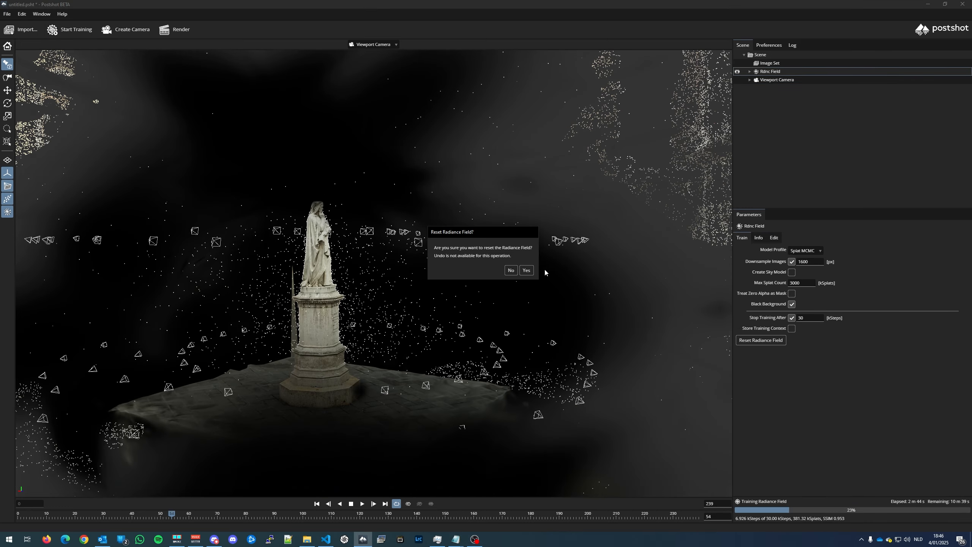
left_click(531, 274)
left_click(807, 270)
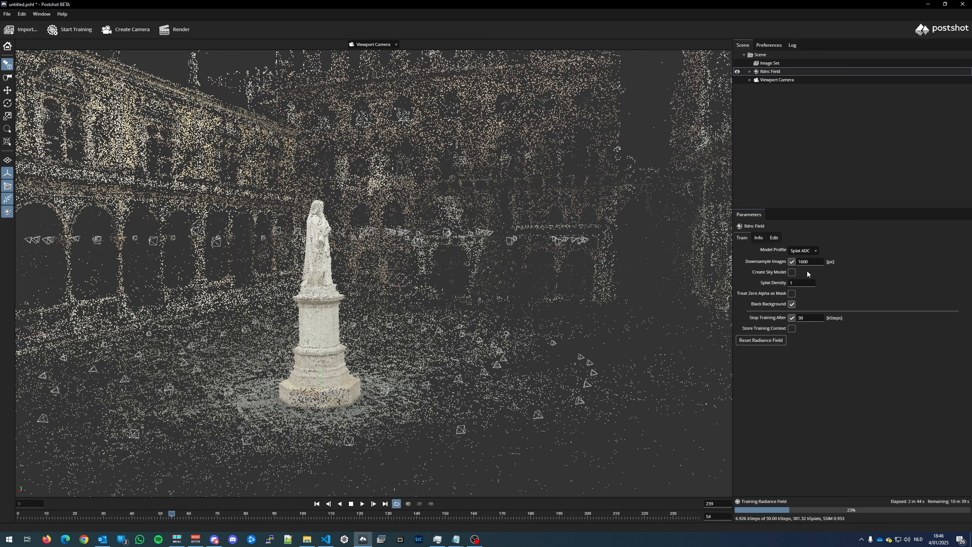
left_click(81, 28)
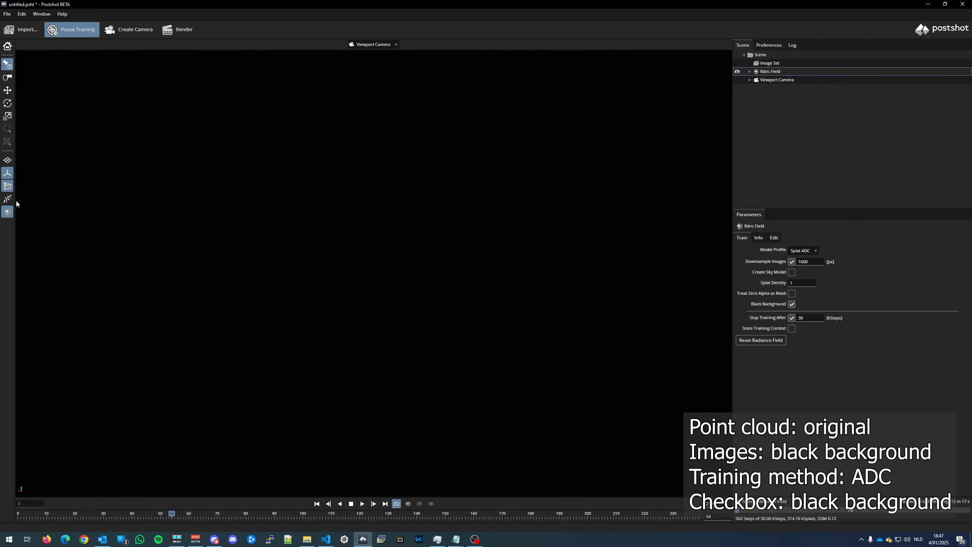
left_click(7, 198)
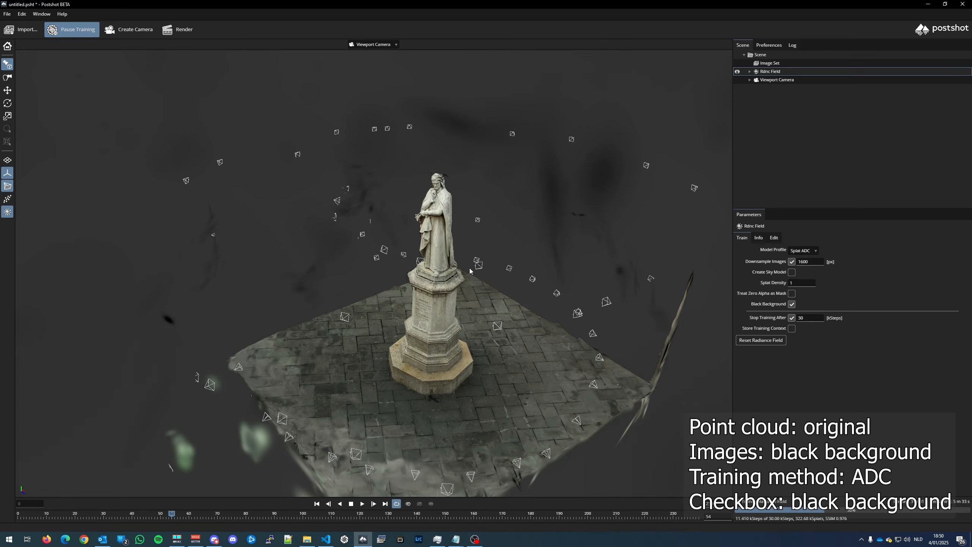
- Inspect the black-background ADC training from several angles with the splats hidden and shown until it reaches the step limit
left_click_drag(469, 268, 396, 277)
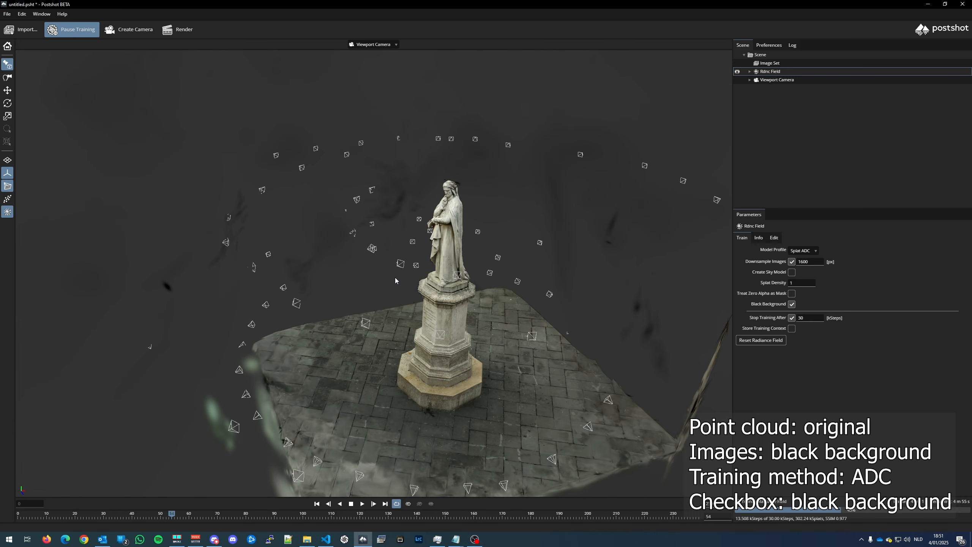
left_click(7, 212)
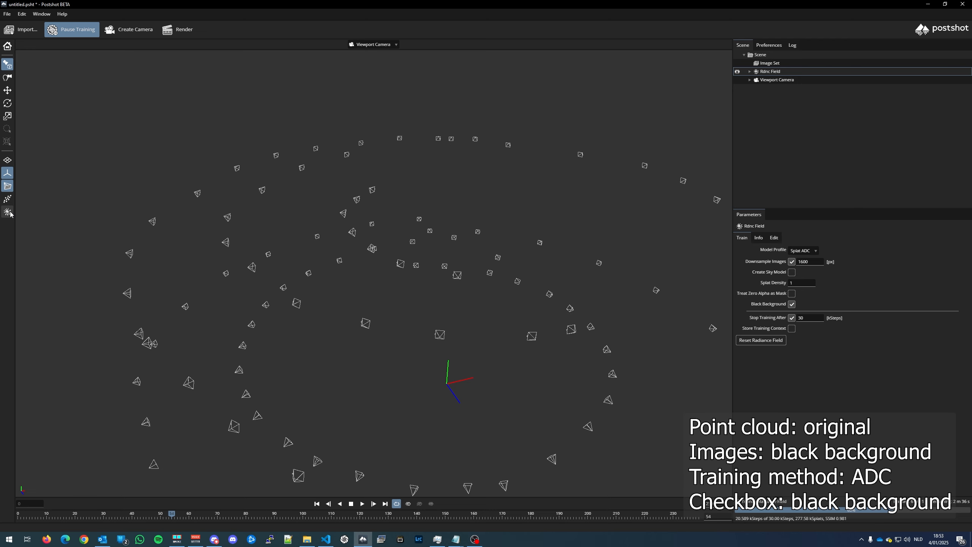
left_click(10, 215)
left_click_drag(383, 275, 478, 252)
left_click(9, 213)
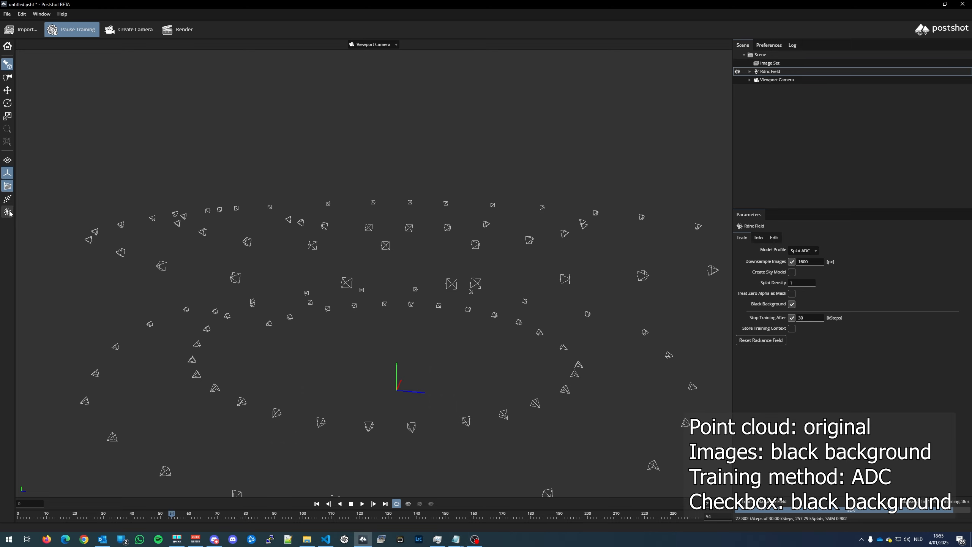
left_click(10, 214)
mouse_move(383, 306)
left_mouse_down()
mouse_move(406, 237)
mouse_move(383, 290)
left_mouse_up()
scroll(375, 276, "down", 10)
scroll(375, 275, "up", 8)
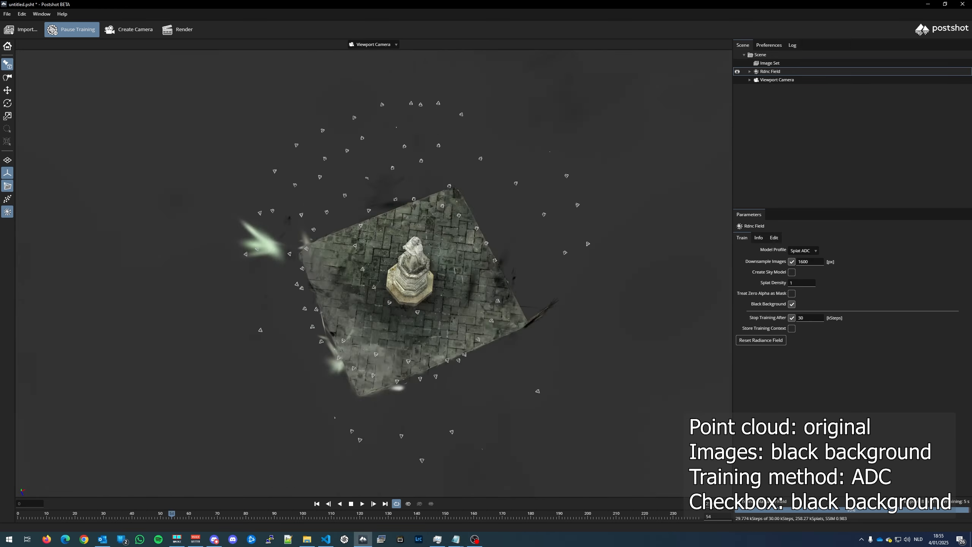
left_click_drag(383, 352, 437, 300)
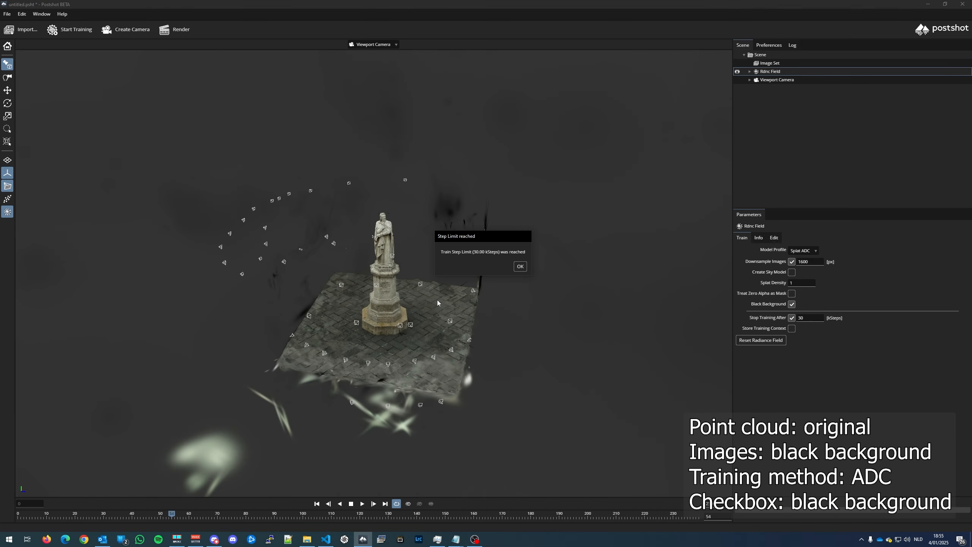
left_click(518, 270)
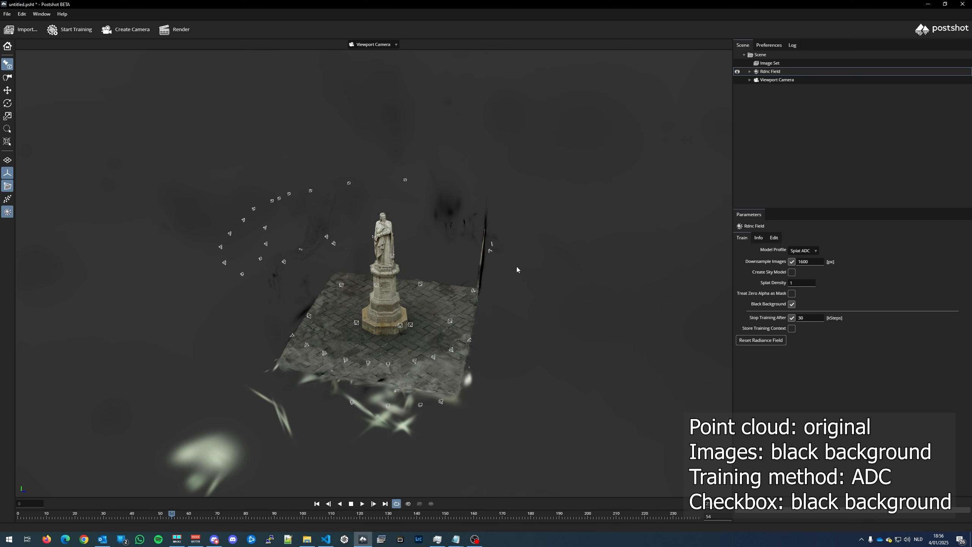
right_click_drag(517, 269, 146, 95)
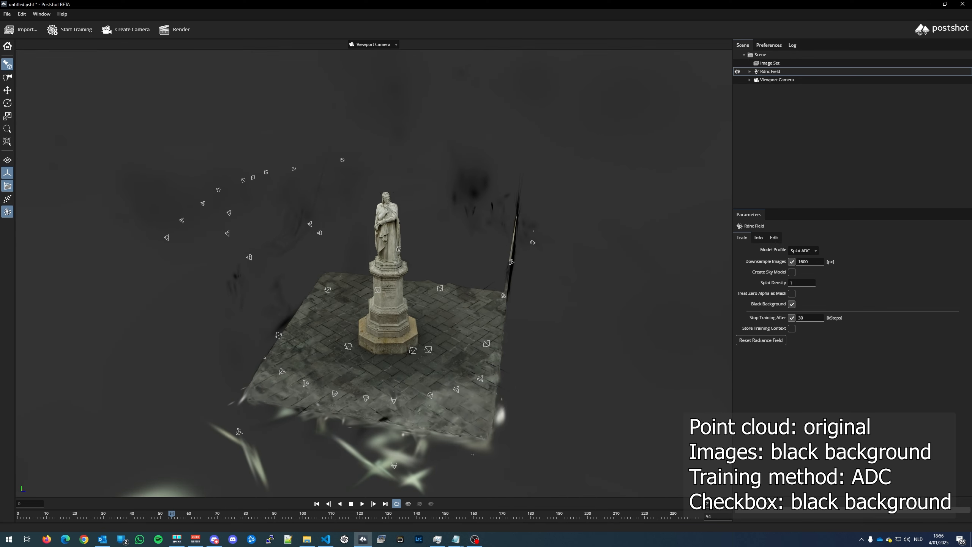
- Check the model stats of the radiance field trained with the Splat ADC profile
left_click(7, 14)
left_click(10, 26)
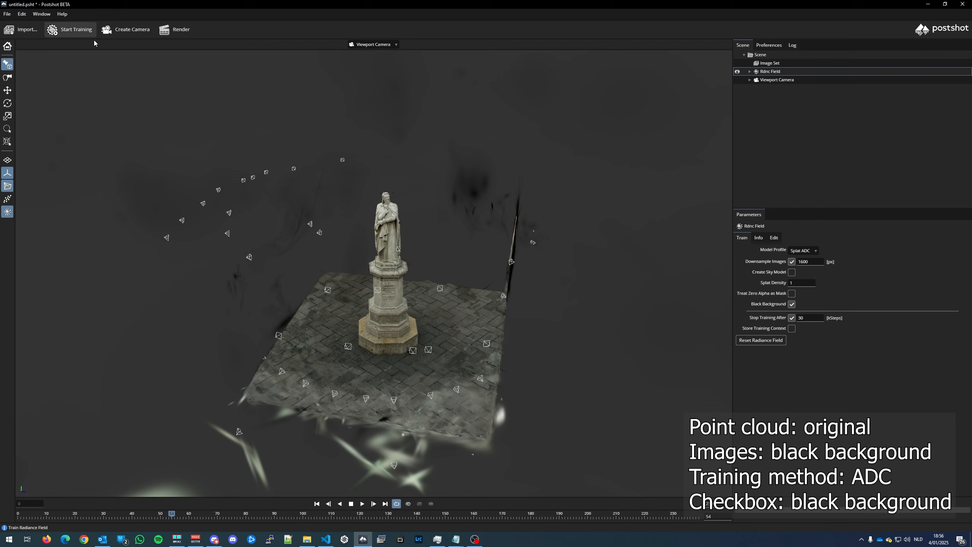
left_click(758, 238)
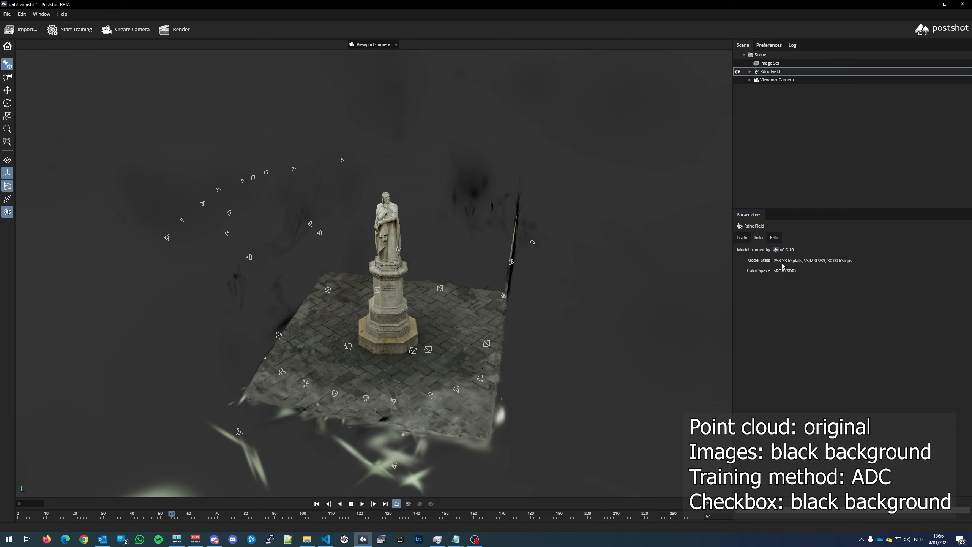
- Export the splat model as a PLY file named original-sparse-images-blackbg-adc in the dataset's splats folder
left_click(7, 14)
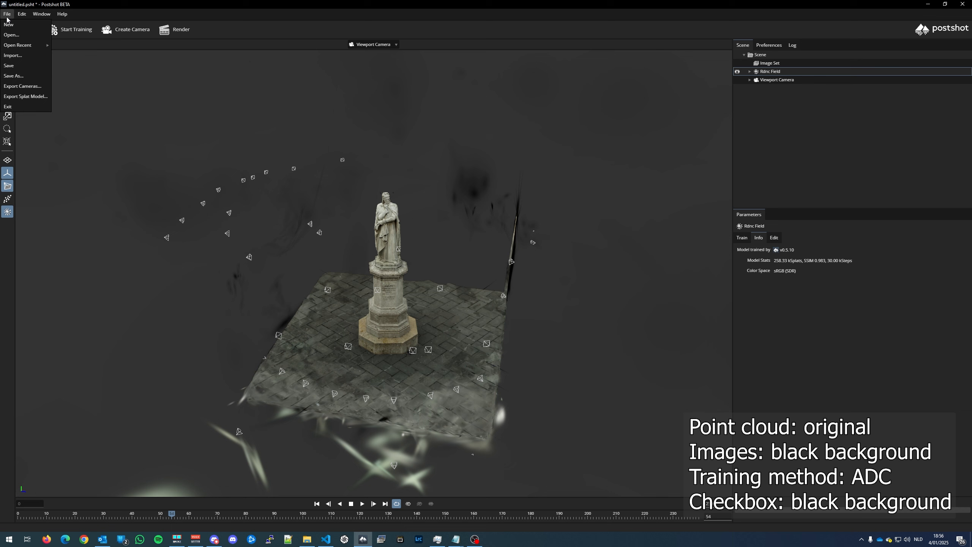
left_click(25, 96)
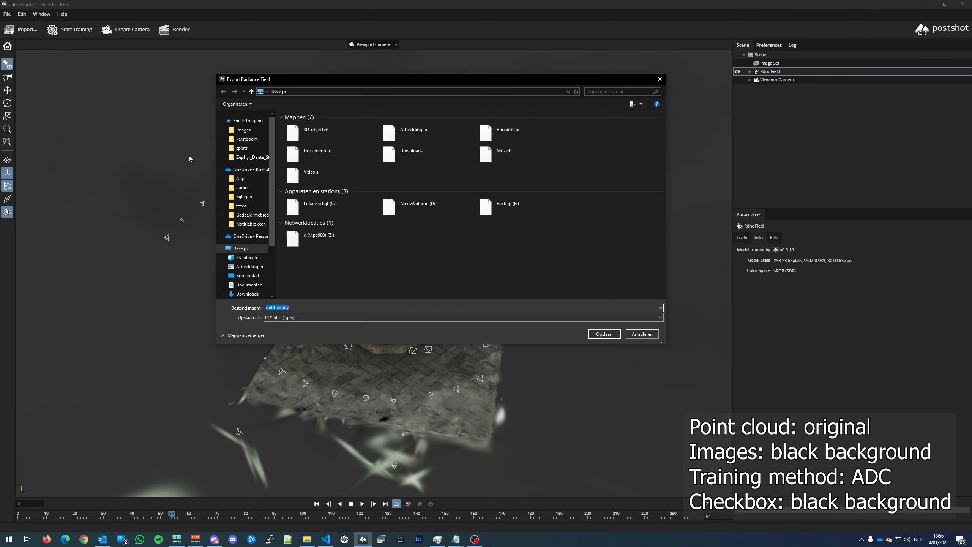
left_click(336, 307)
type("mask")
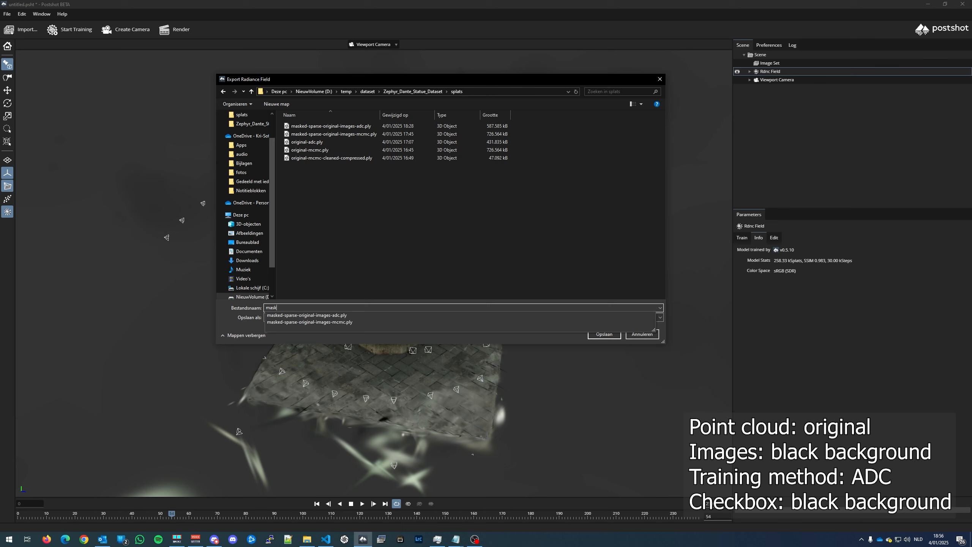
type("origina")
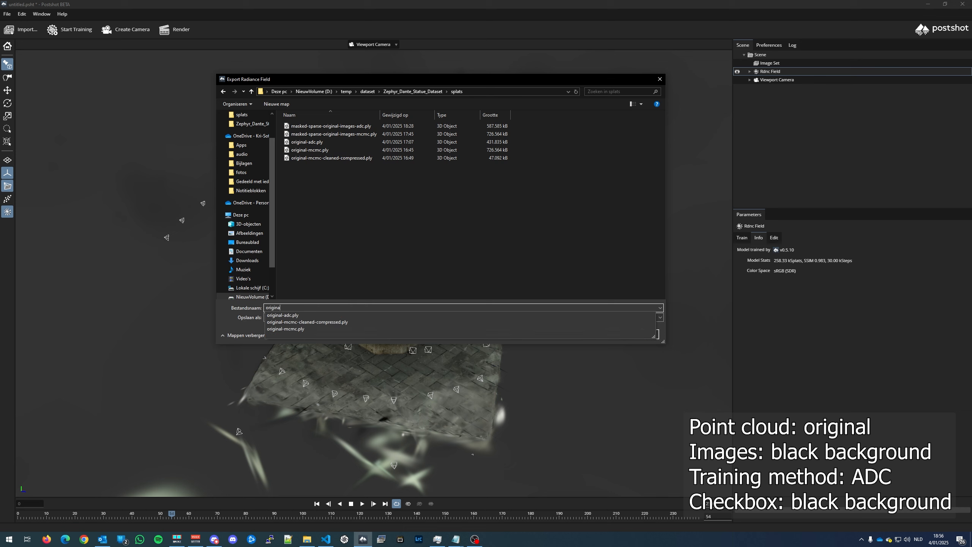
type("l-sparse-images-blackbg-adc")
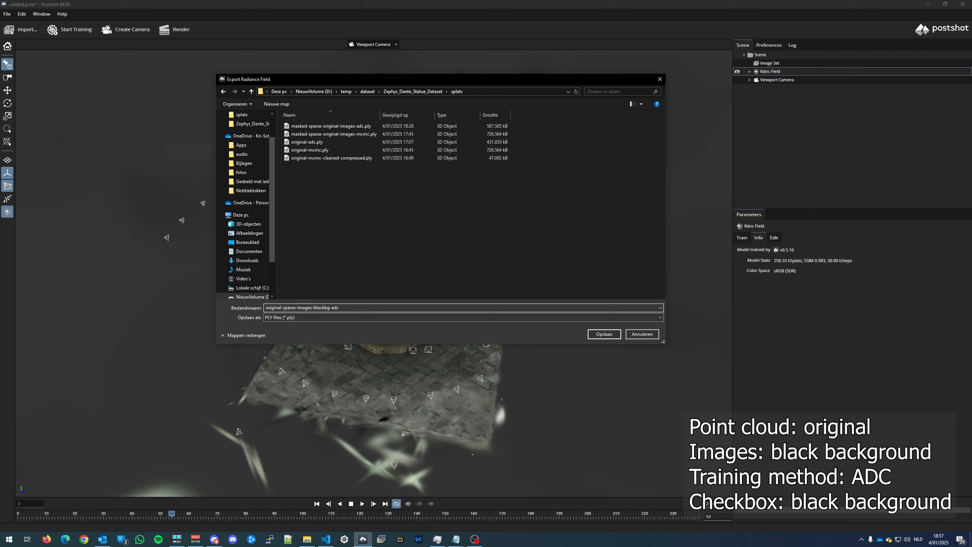
key("Return")
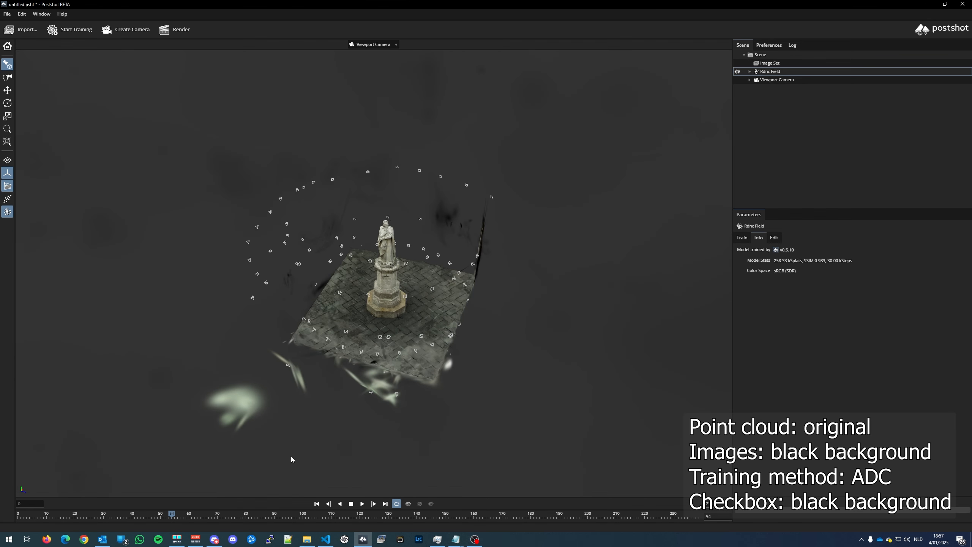
- Open the SuperSplat editor in a new Chrome window and load original-sparse-images-blackbg-adc.ply from the splats folder
right_click(84, 539)
left_click(103, 481)
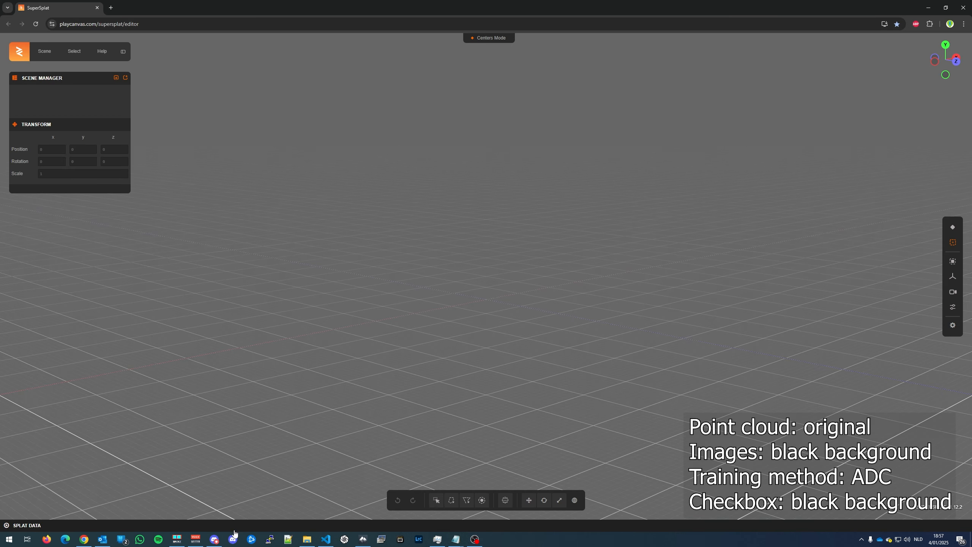
key("alt+Tab")
double_click(718, 191)
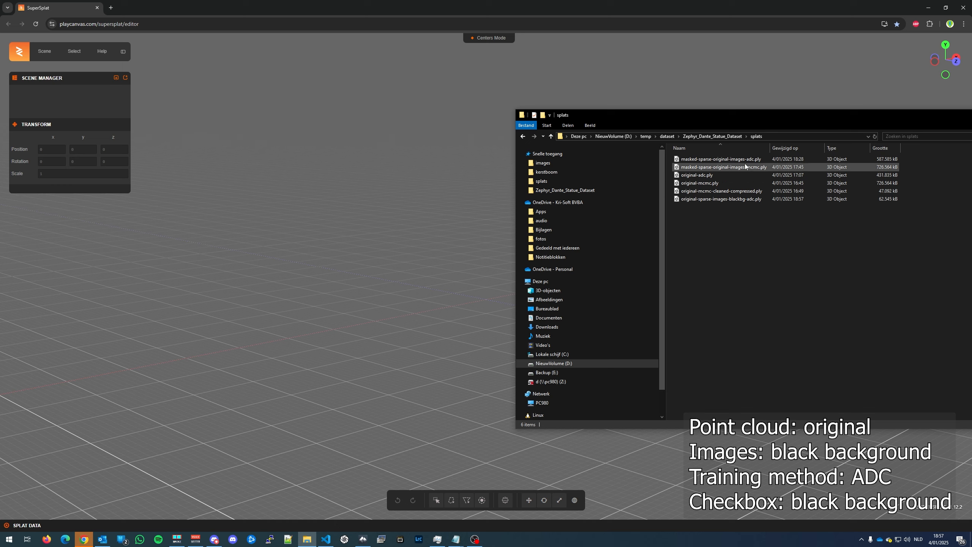
left_click_drag(734, 199, 395, 197)
- Inspect the exported ADC splat around the statue with the centers overlay hidden, and close SuperSplat
left_click_drag(586, 270, 551, 268)
scroll(500, 305, "up", 7)
left_click(953, 243)
left_click_drag(474, 272, 401, 299)
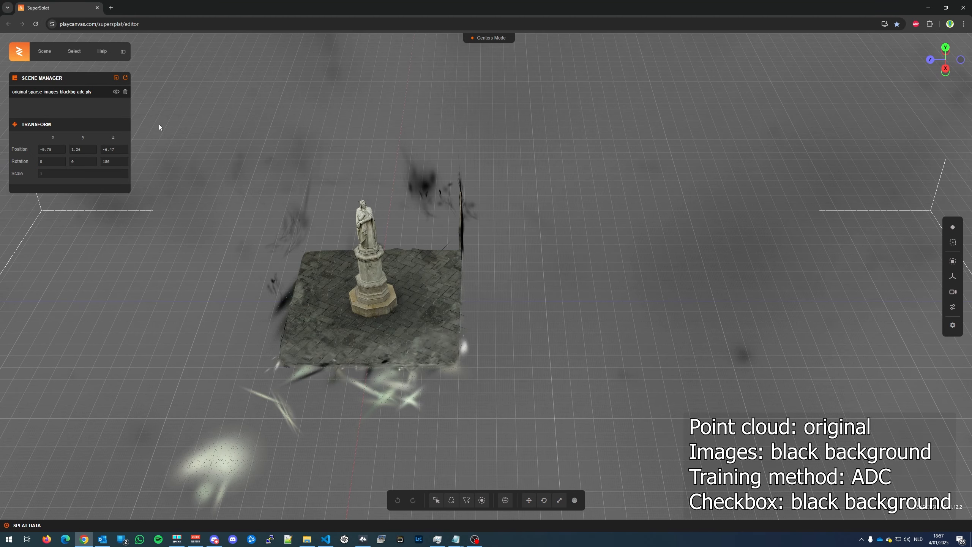
left_click(97, 7)
left_click(84, 13)
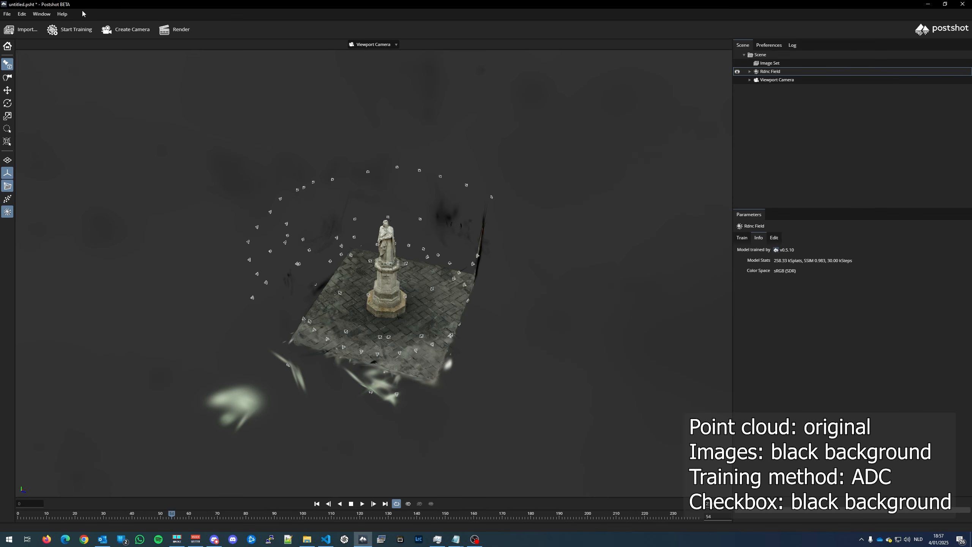
- Start a fresh, empty Postshot project in a new window and close the window with the finished ADC training
left_click(7, 14)
right_click(362, 539)
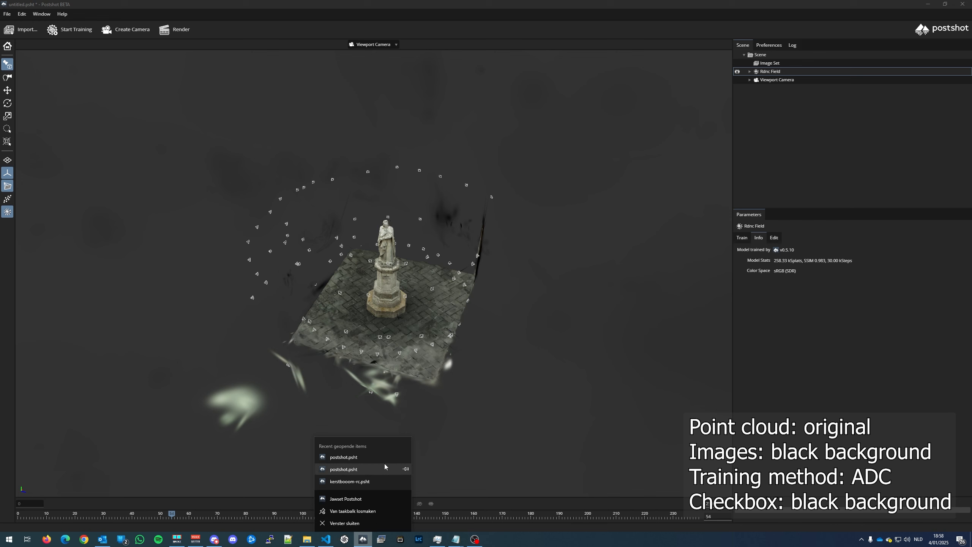
left_click(345, 498)
left_click(460, 8)
key("alt+Tab")
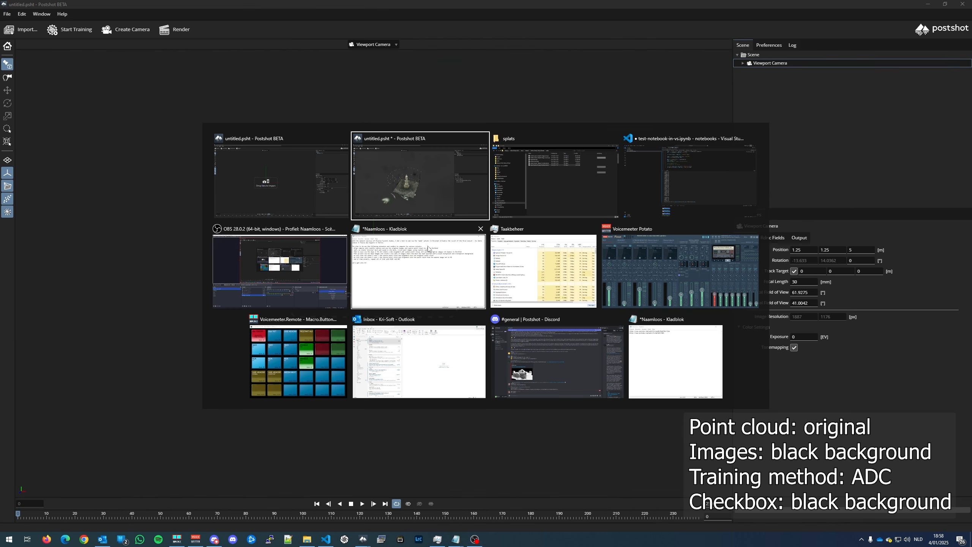
left_click(963, 4)
left_click(478, 267)
- Import images_transparentbg, sparse-original.ply and camera-with-mask-renamed.csv, and start a 30 kStep Splat MCMC training with Treat Zero Alpha as Mask off
left_click(306, 541)
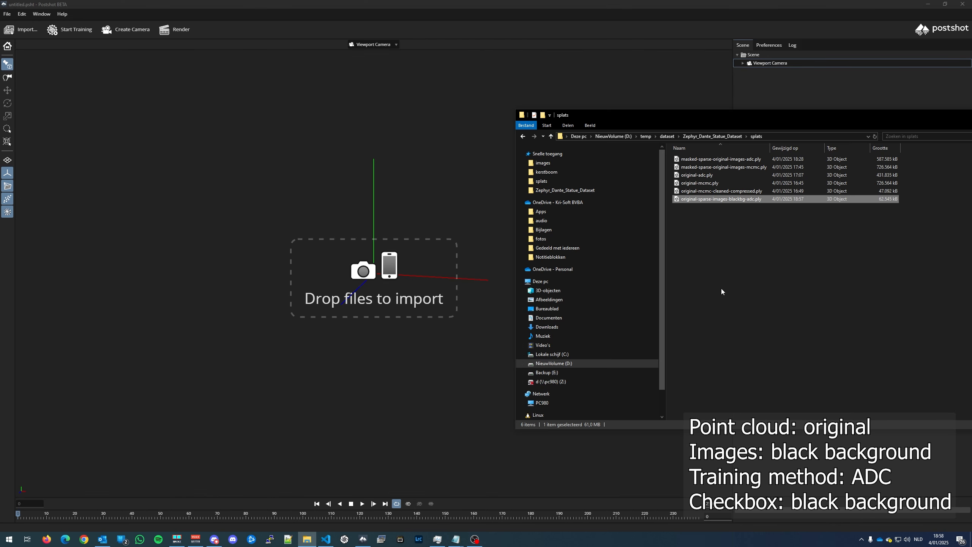
left_click(707, 137)
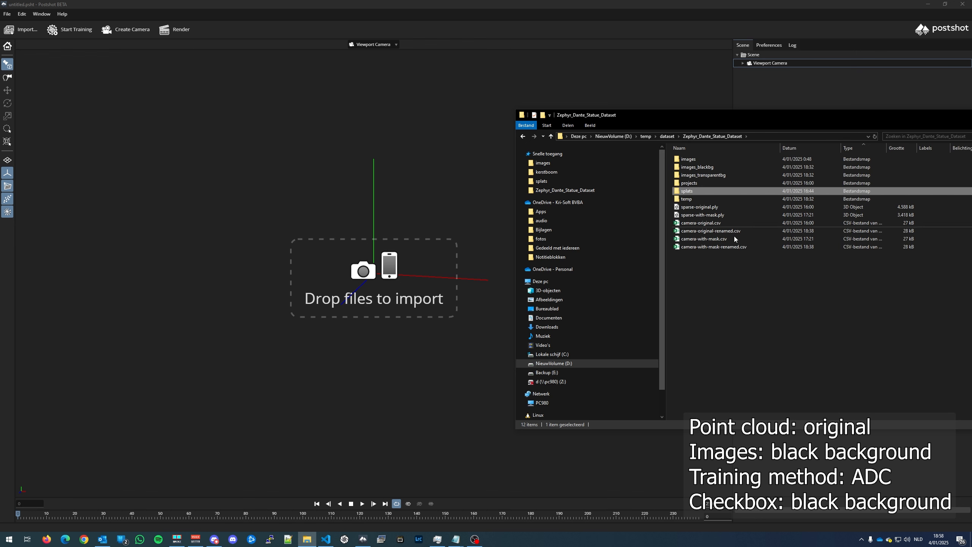
left_click(699, 207)
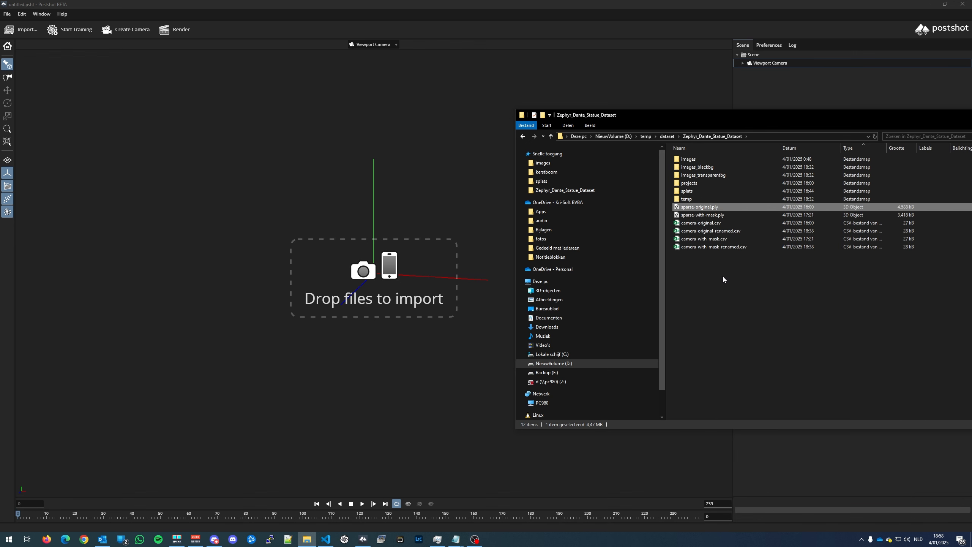
left_click(689, 248, "ctrl")
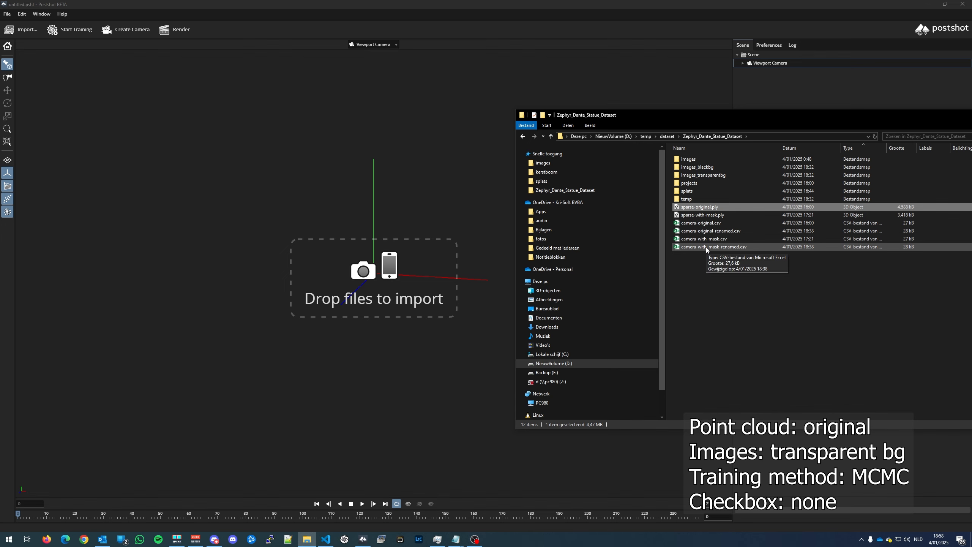
left_click(702, 175, "ctrl")
left_click_drag(695, 176, 445, 204)
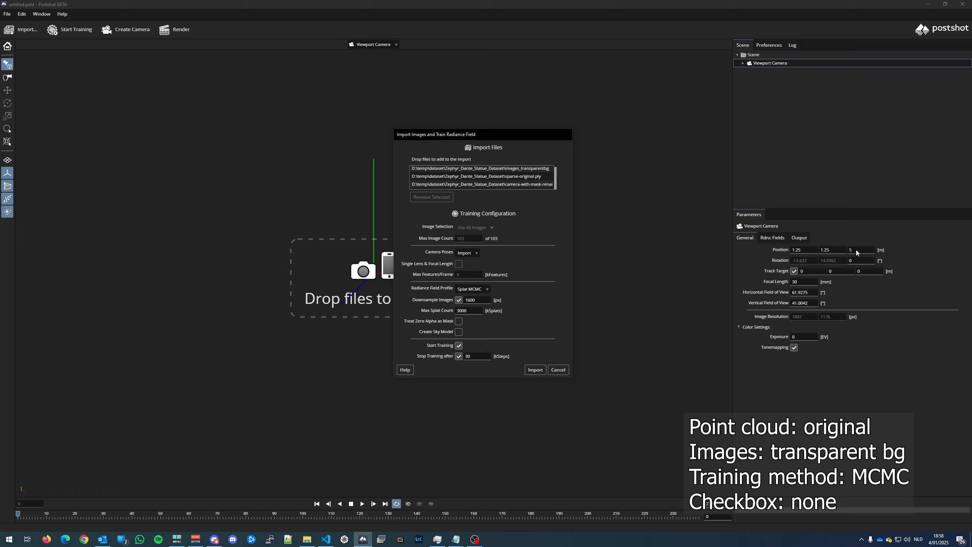
left_click(536, 369)
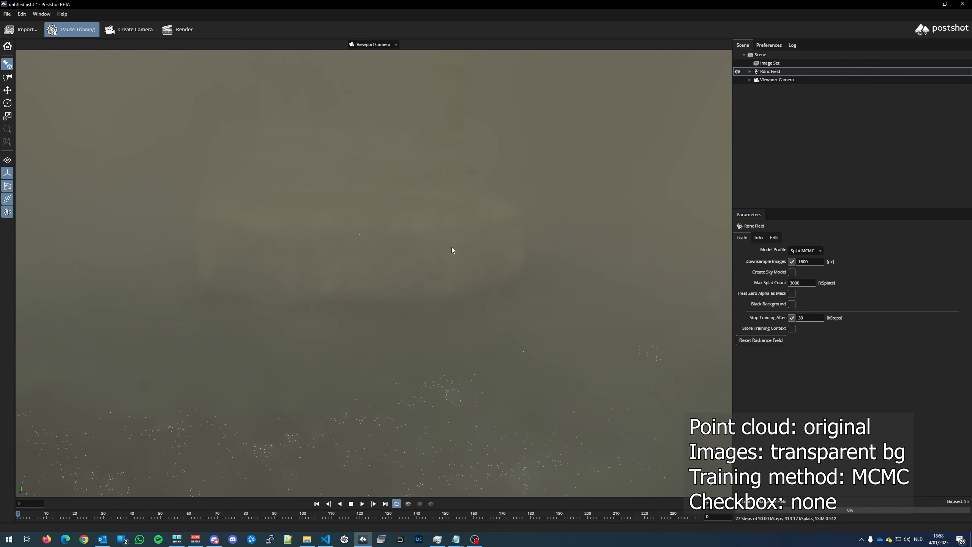
- Examine the sparse point cloud around the statue in the transparent-background training, and hide the sparse points
scroll(451, 250, "down", 10)
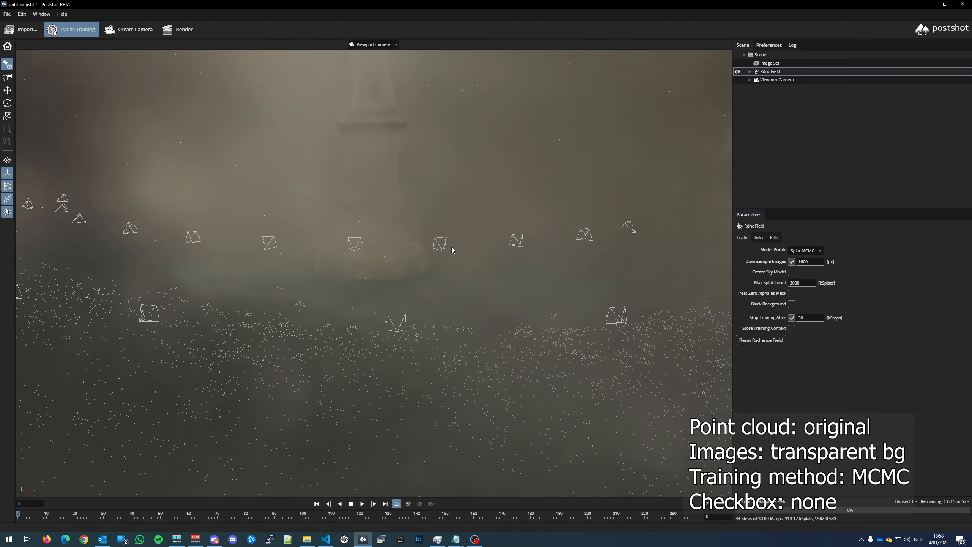
scroll(451, 247, "down", 8)
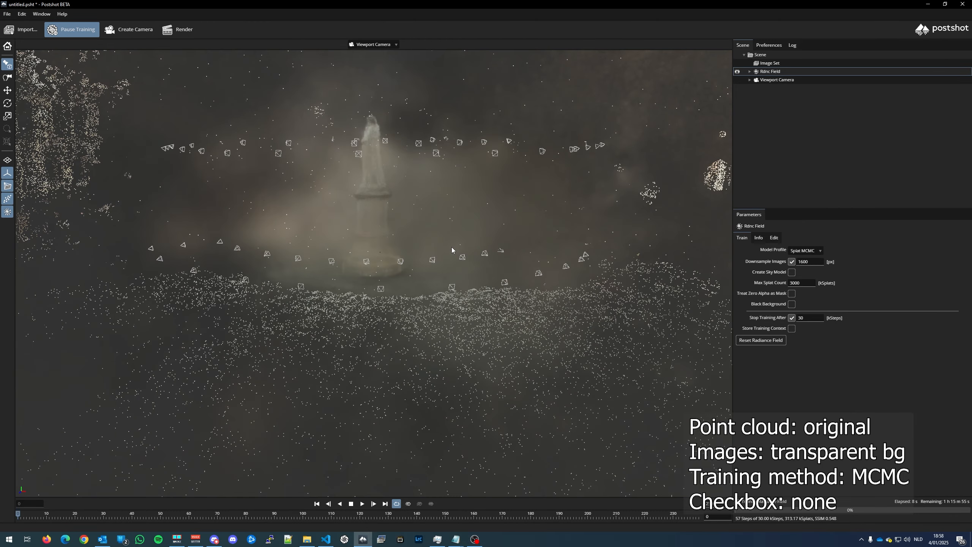
left_click_drag(451, 247, 394, 285)
scroll(480, 221, "down", 6)
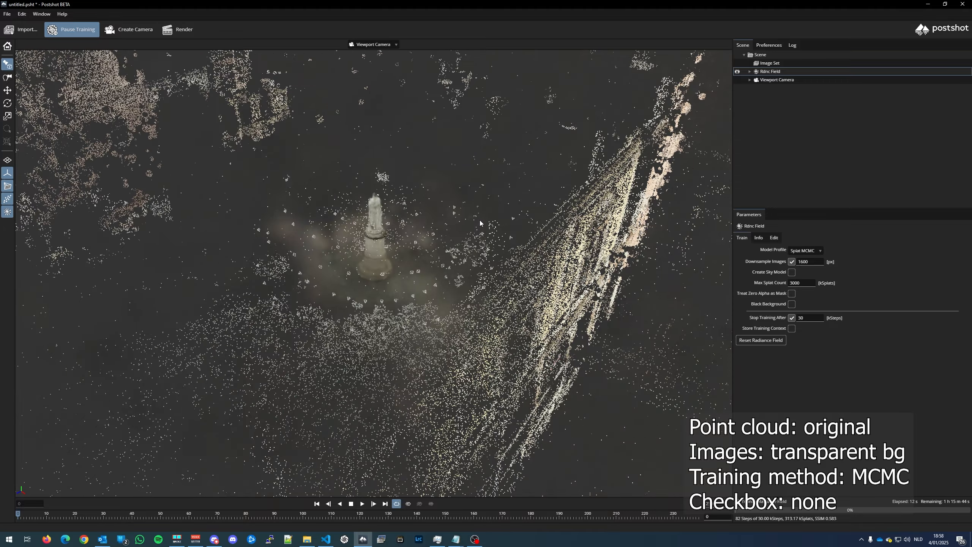
scroll(486, 216, "down", 8)
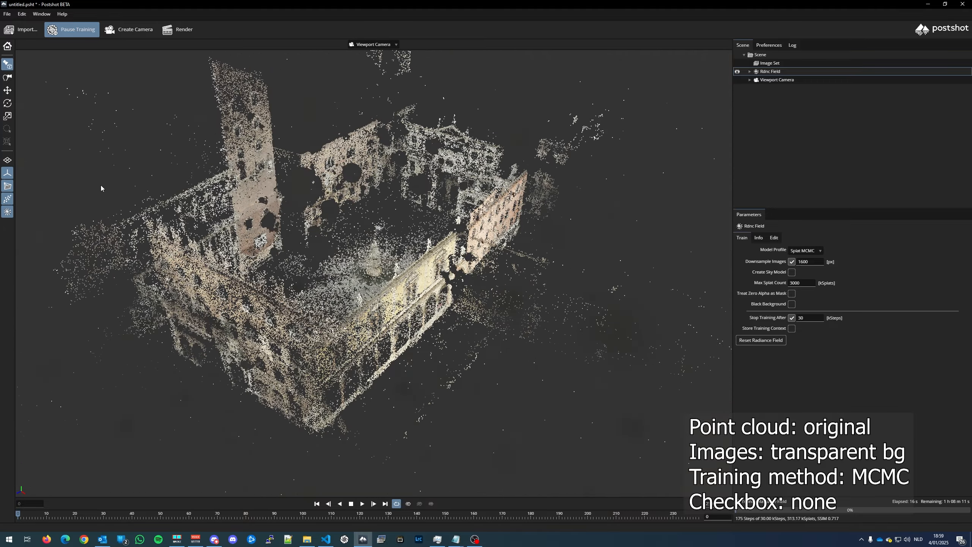
left_click(9, 200)
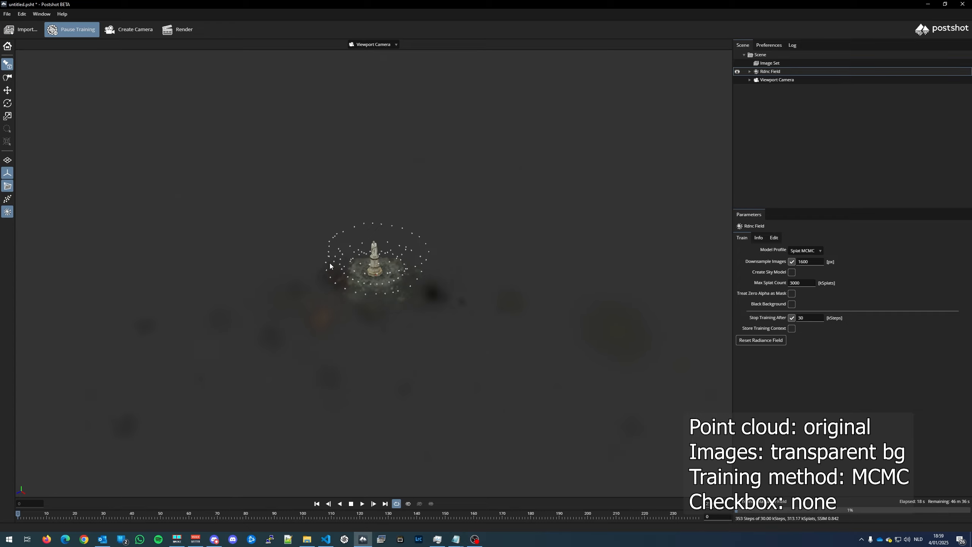
- Inspect the splats around the statue and paving in the transparent-background MCMC training from the side and above
scroll(330, 266, "up", 5)
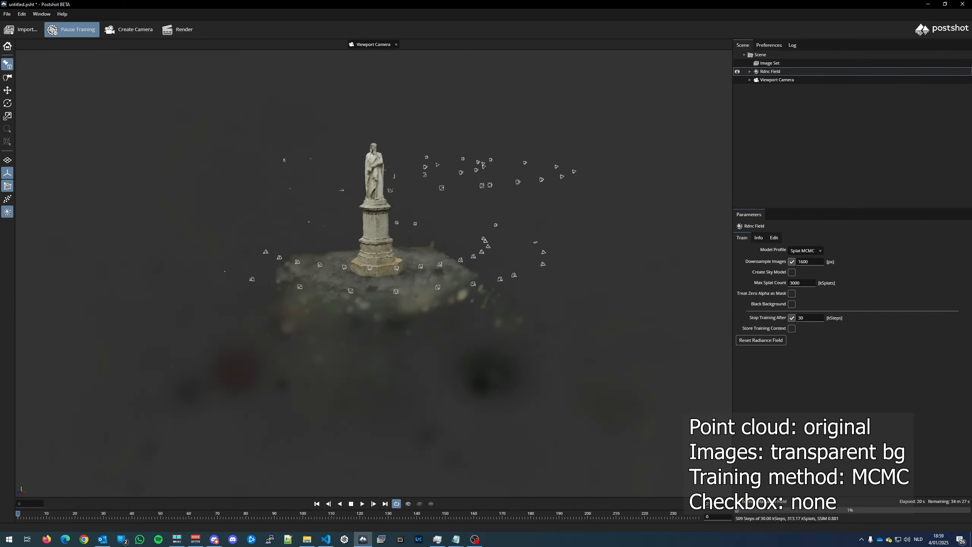
left_click_drag(330, 266, 215, 360)
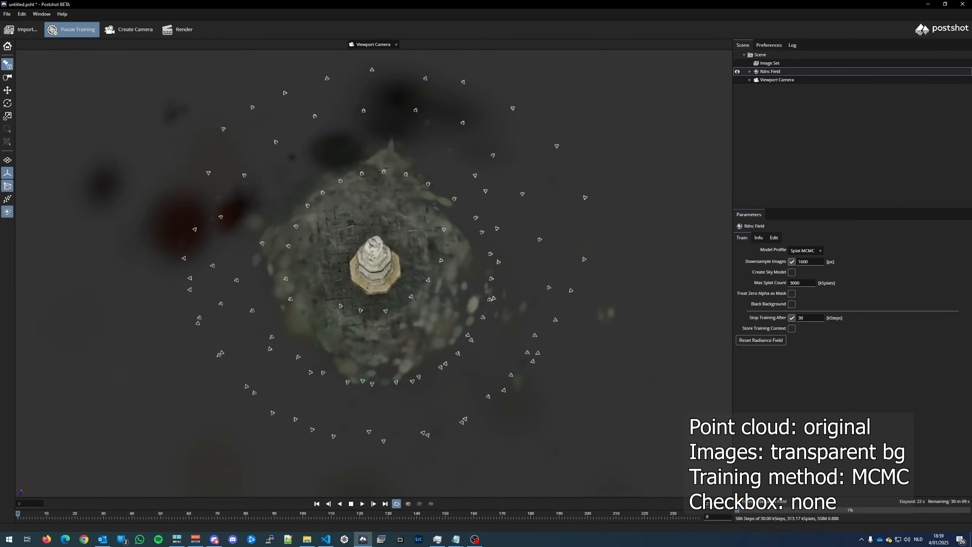
left_click_drag(379, 326, 359, 251)
scroll(356, 249, "up", 2)
scroll(357, 249, "up", 2)
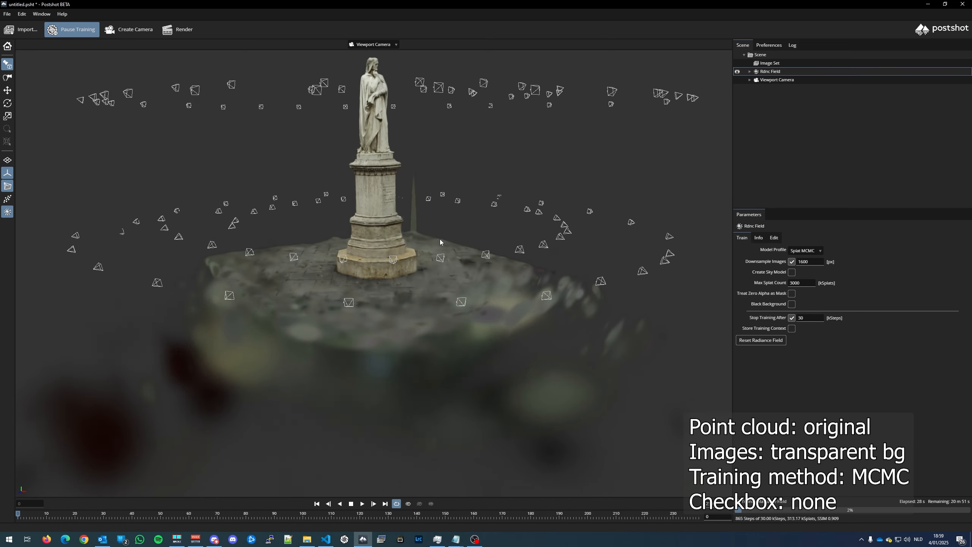
- Check the splats at the paving's outer edge while the transparent-background MCMC training runs, and hide the radiance field
left_click_drag(440, 239, 514, 263)
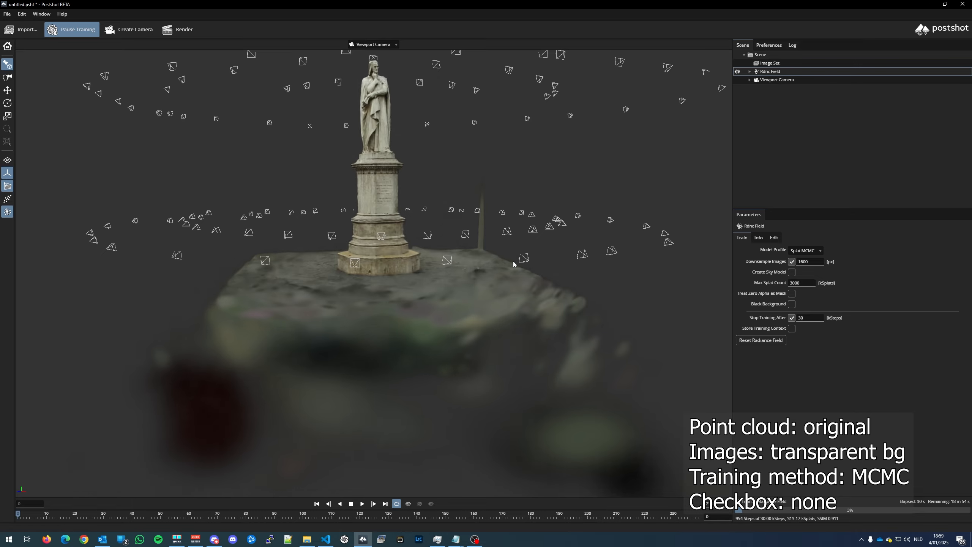
left_click_drag(423, 254, 403, 187)
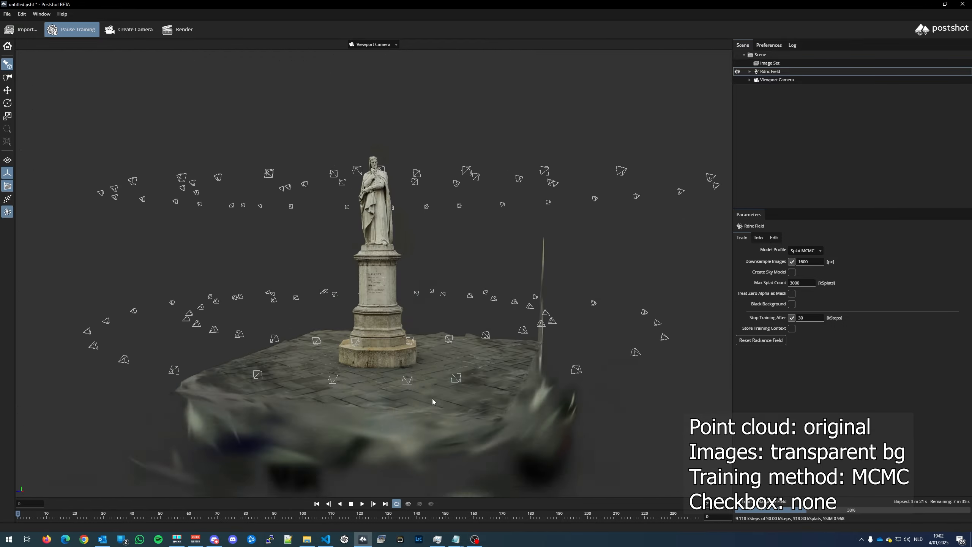
left_click(7, 212)
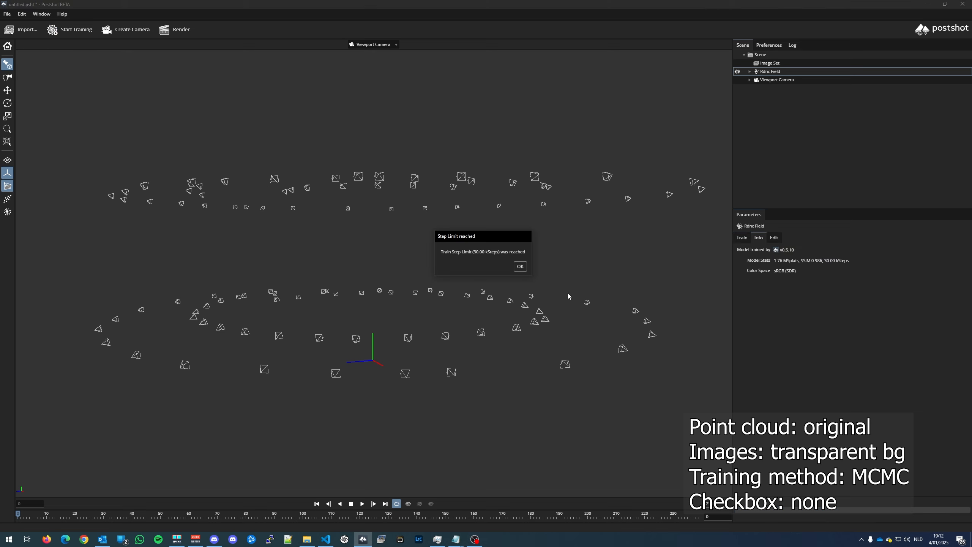
- Show the radiance field of the finished 30 kStep MCMC training and examine the statue, paving and surrounding splats from above
left_click(519, 266)
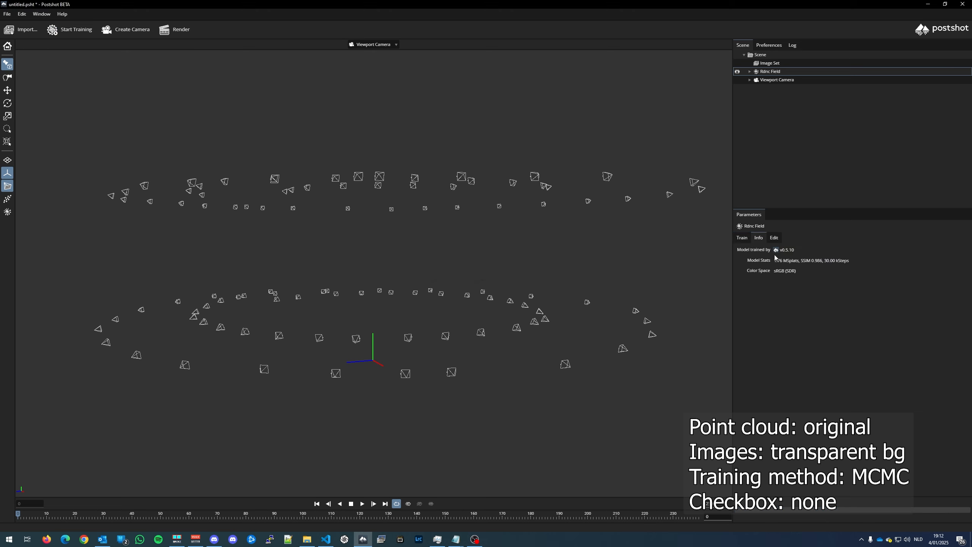
scroll(332, 295, "down", 3)
left_click(7, 211)
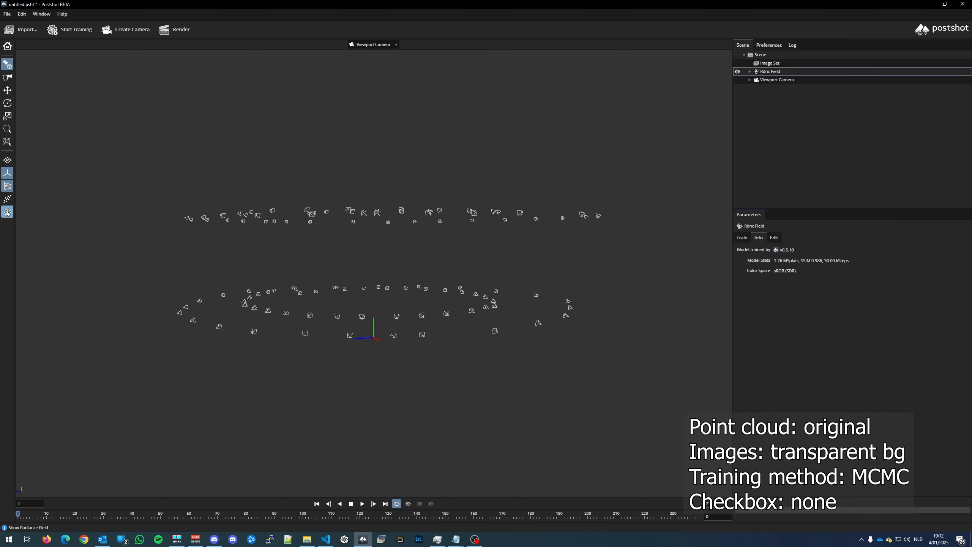
left_click_drag(352, 258, 347, 344)
scroll(366, 304, "down", 5)
scroll(347, 344, "up", 5)
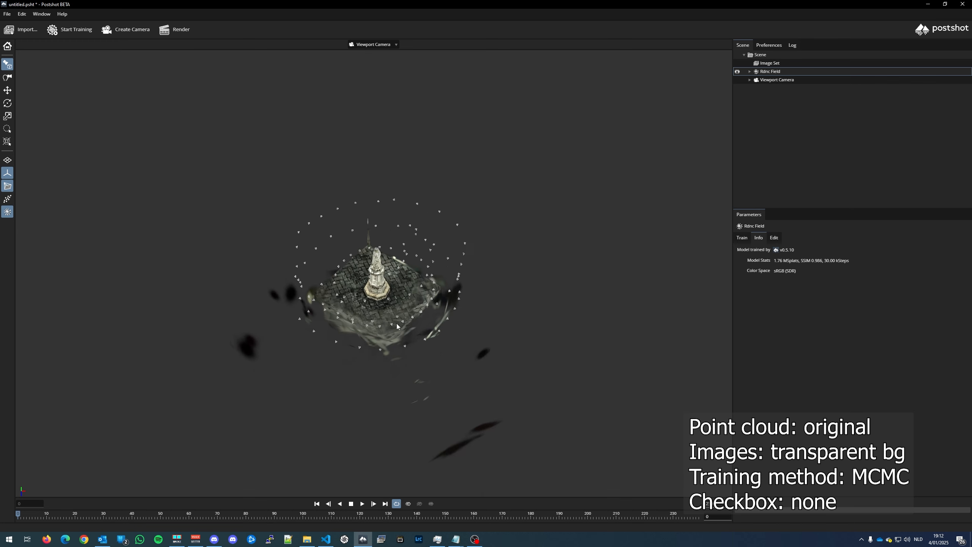
scroll(347, 344, "up", 3)
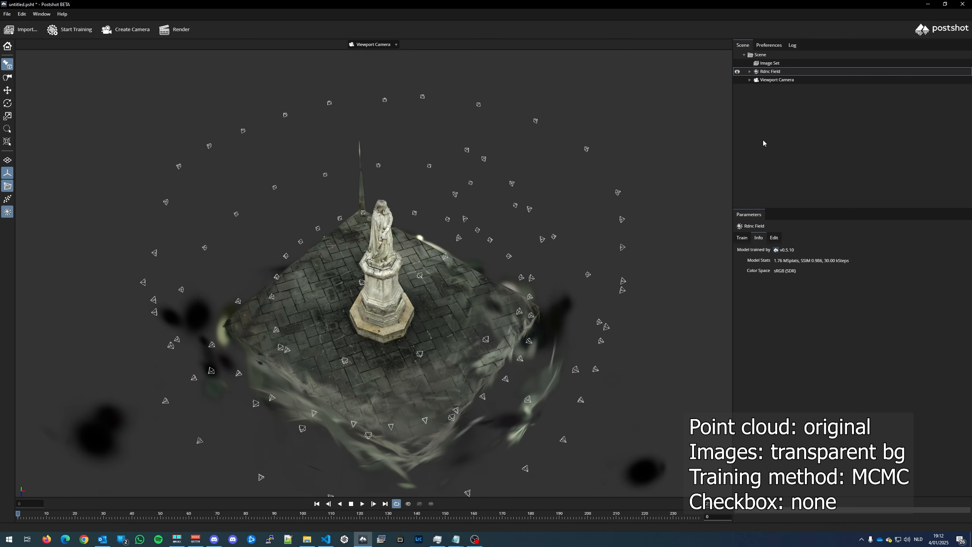
- Export the trained splat model to the splats folder as original-sparse-images-transparentbg-mcmc.ply
left_click(741, 238)
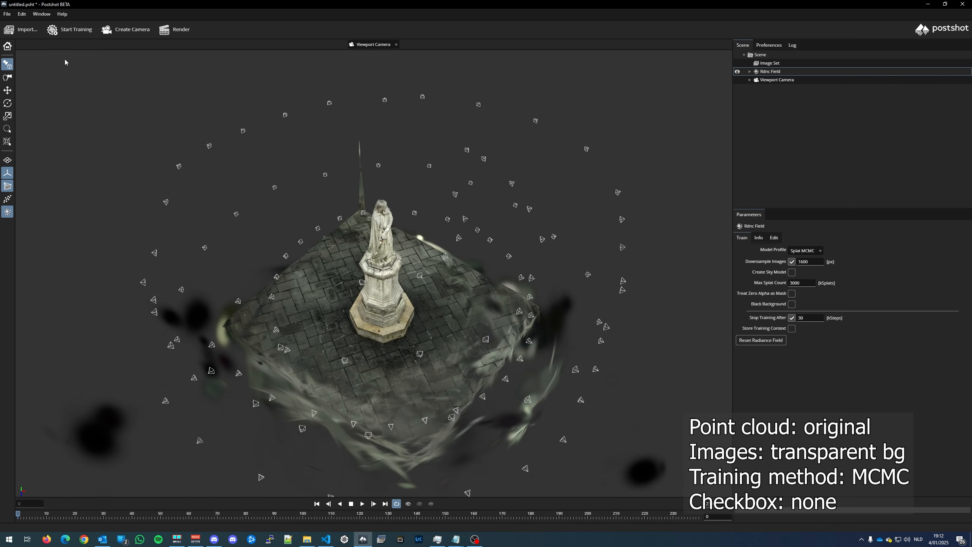
left_click(12, 16)
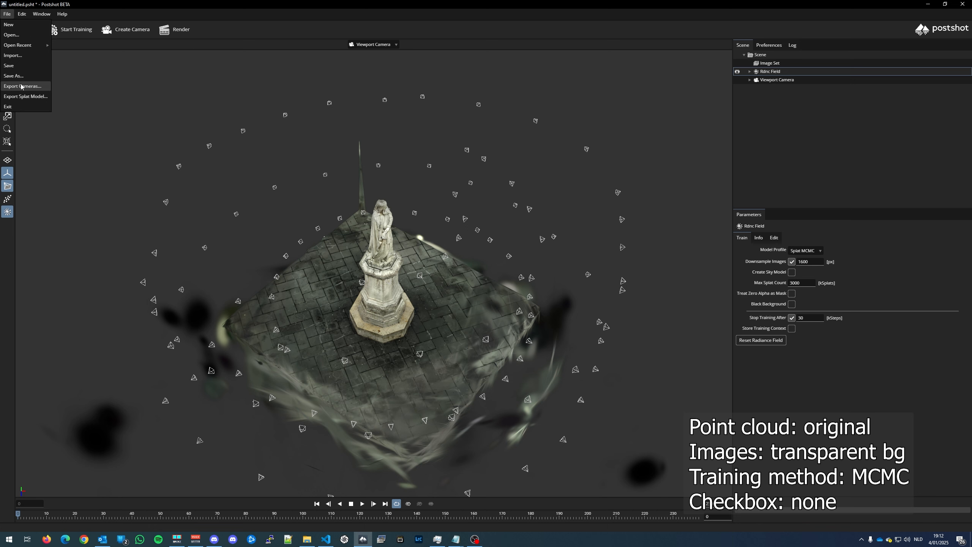
left_click(22, 97)
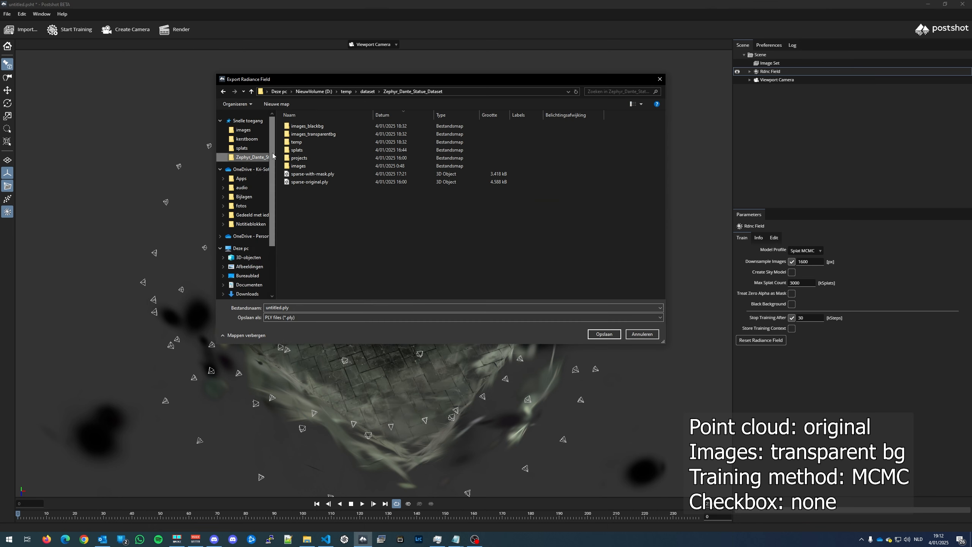
left_click(329, 166)
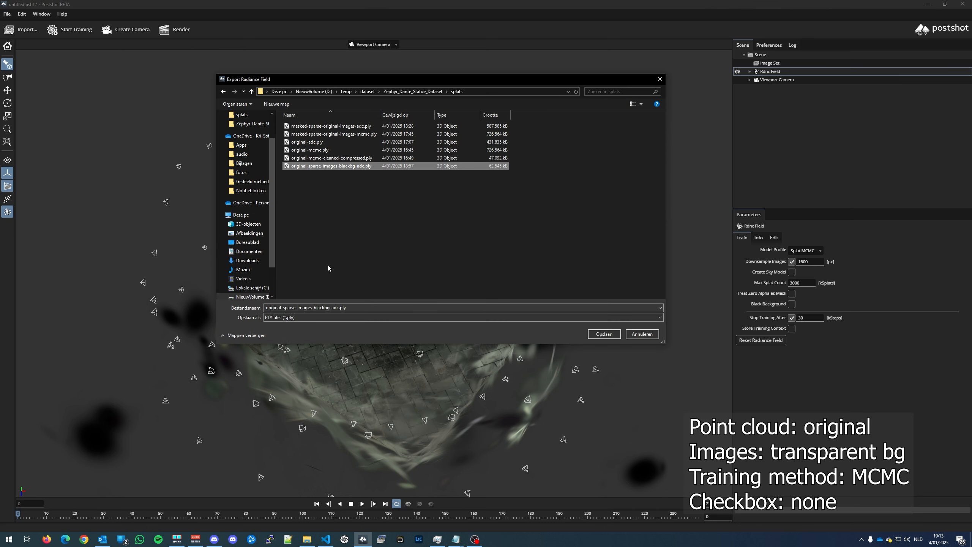
double_click(321, 307)
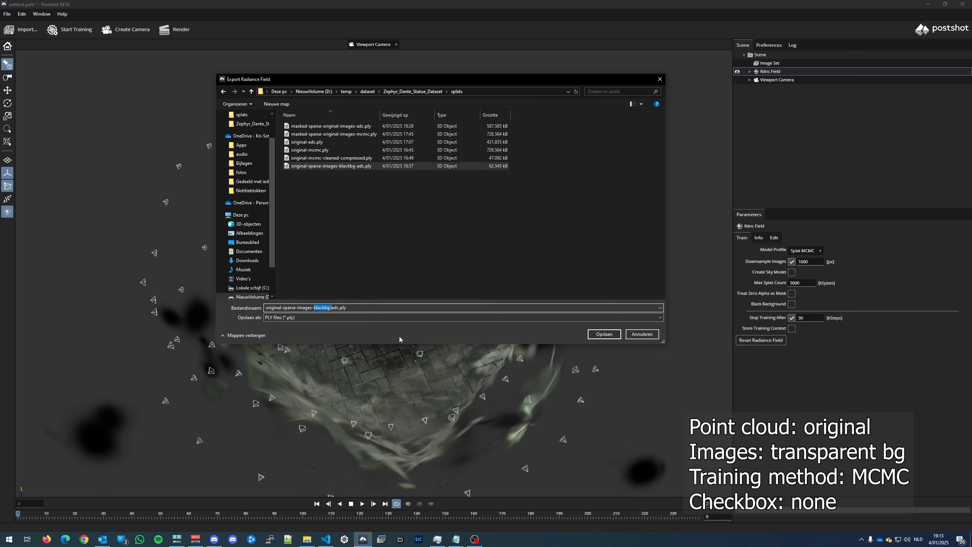
type("transparent")
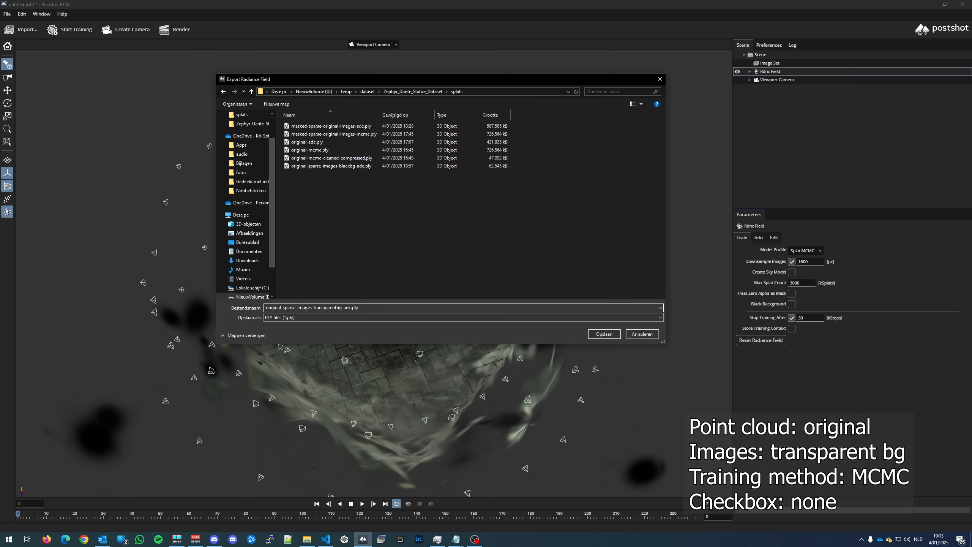
key("Return")
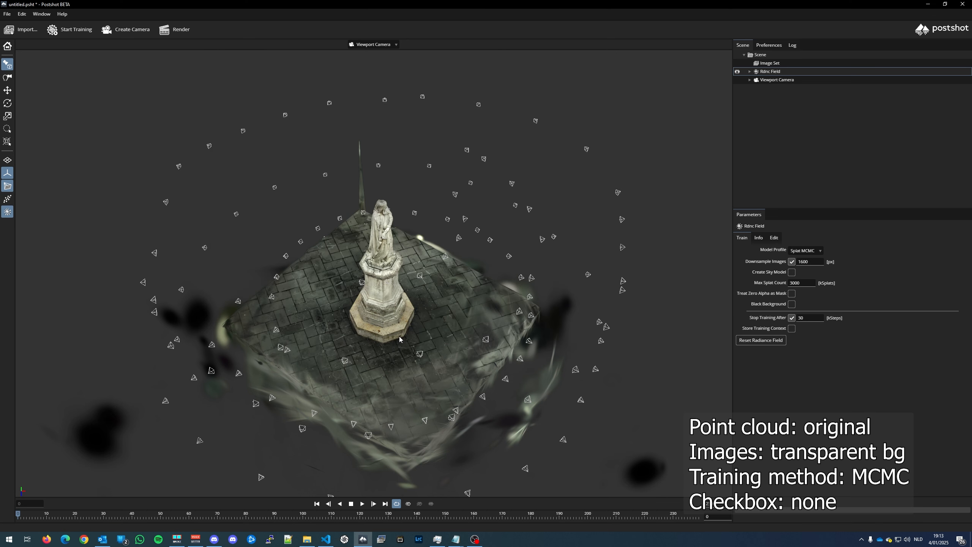
- Open the SuperSplat editor in Chrome and load original-sparse-images-transparentbg-mcmc.ply from the splats folder
left_click(84, 539)
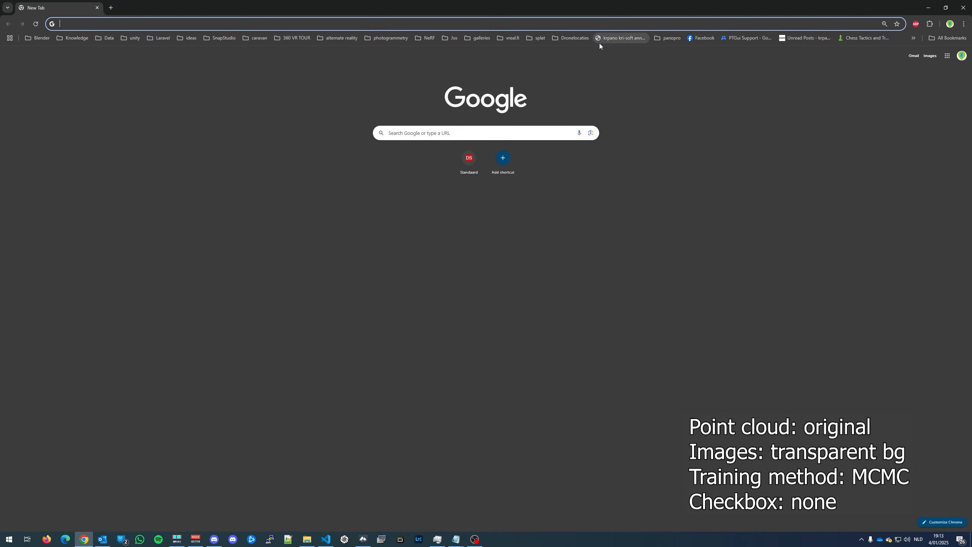
left_click(535, 38)
left_click(540, 64)
left_click(307, 540)
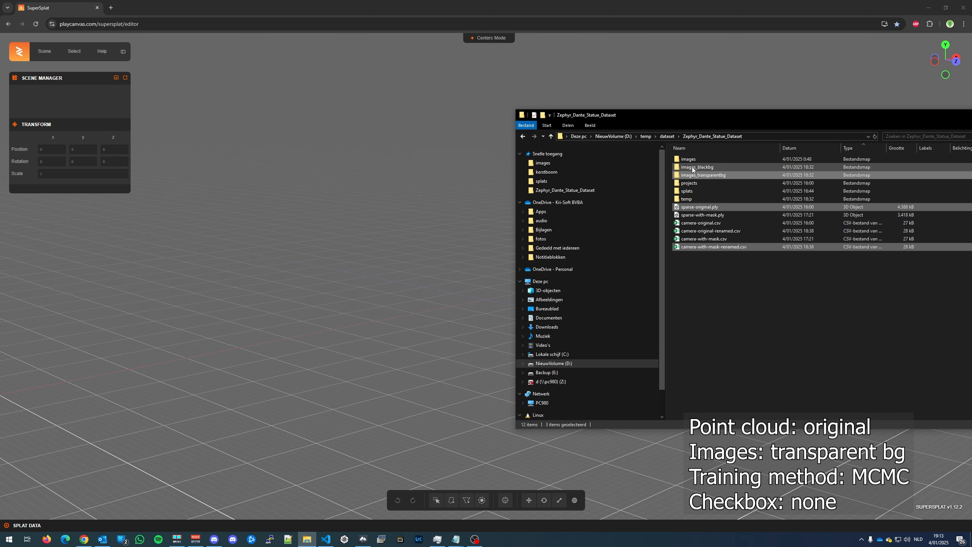
double_click(712, 190)
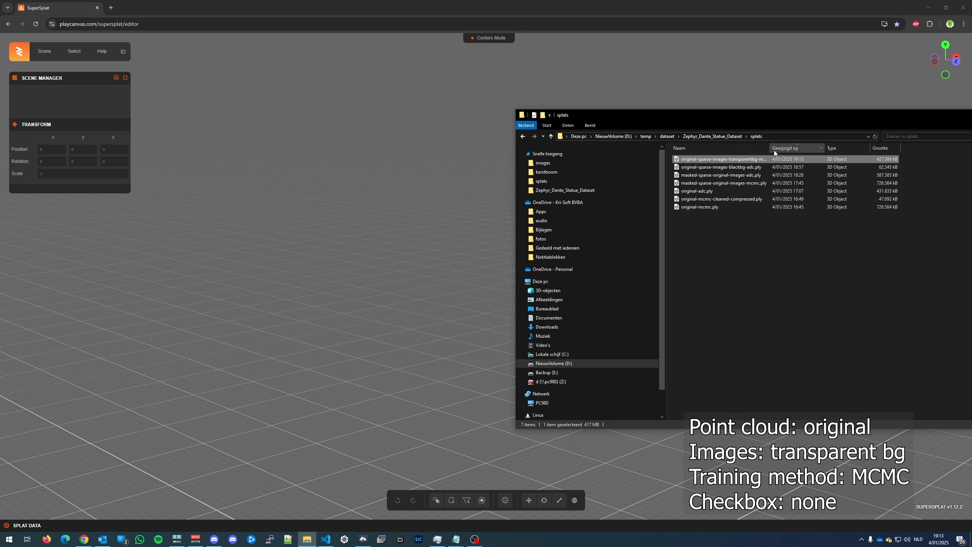
left_click_drag(724, 159, 286, 216)
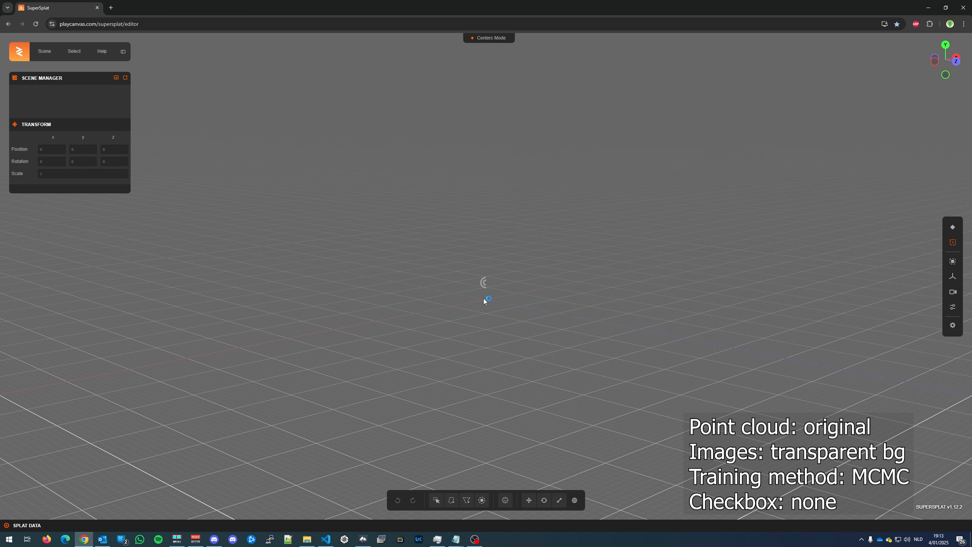
- Reset the SuperSplat camera, hide the splat centers overlay and inspect the loaded statue model from the side
left_click(489, 38)
scroll(446, 245, "up", 5)
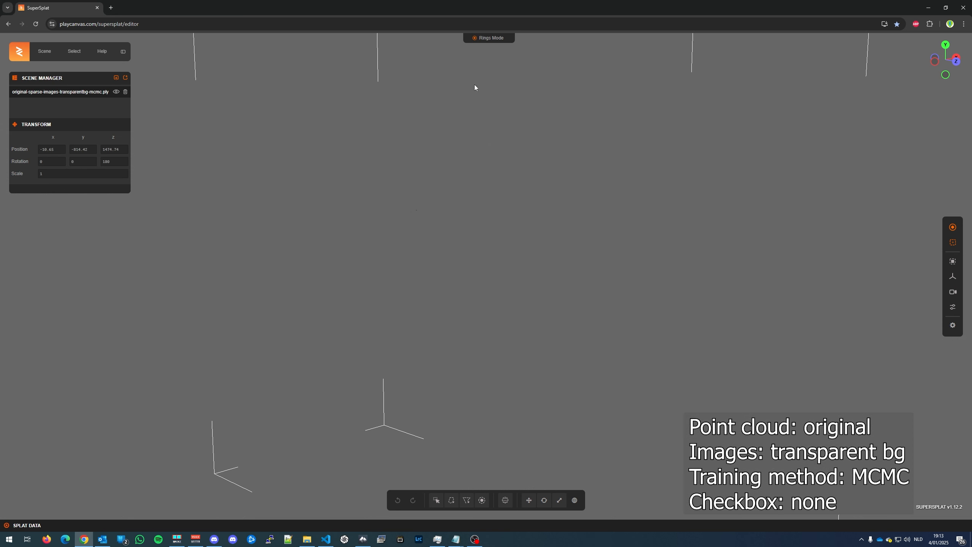
key("m")
left_click(953, 276)
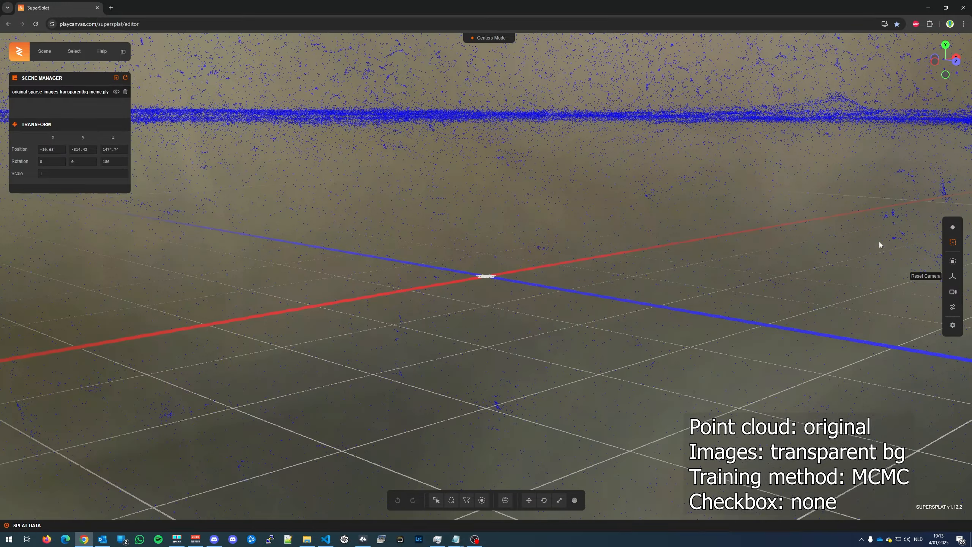
scroll(510, 316, "up", 3)
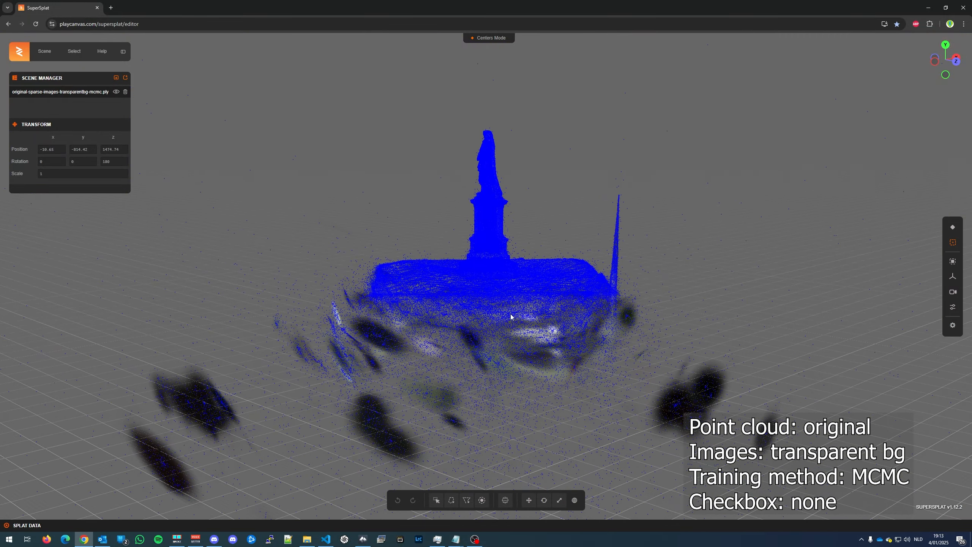
left_click(953, 243)
left_click_drag(440, 262, 398, 260)
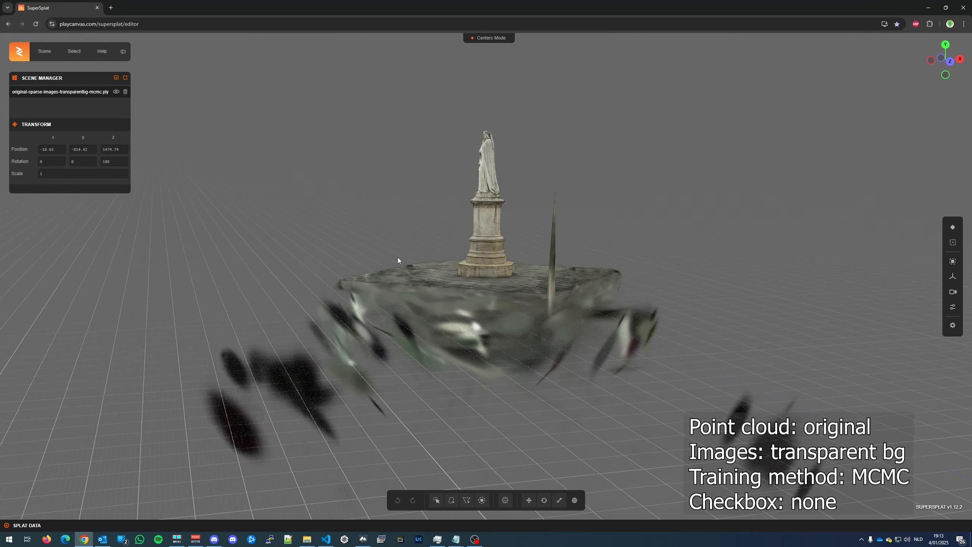
scroll(404, 256, "down", 4)
scroll(414, 261, "up", 3)
- Examine the splats around the statue and paving in Rings Mode from several angles, and close the browser
left_click(492, 41)
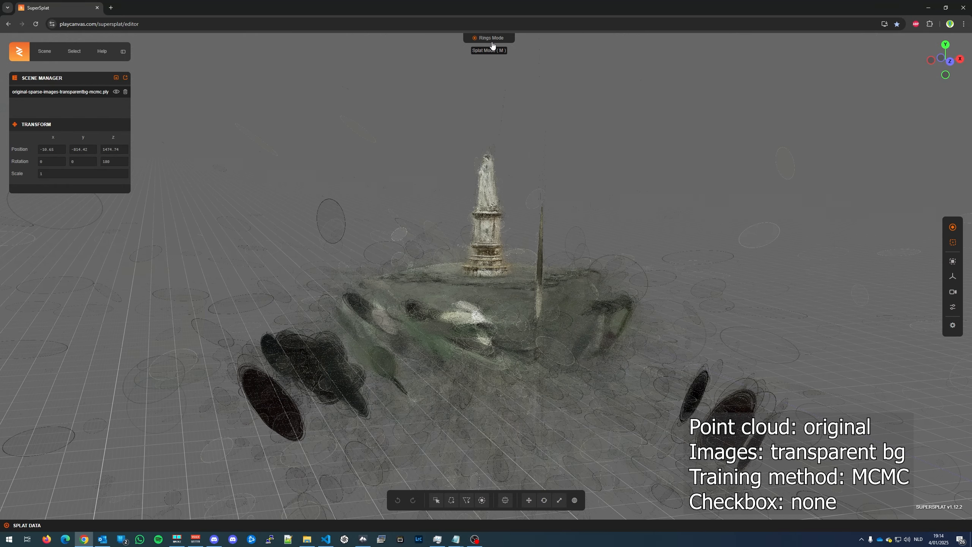
scroll(372, 283, "down", 5)
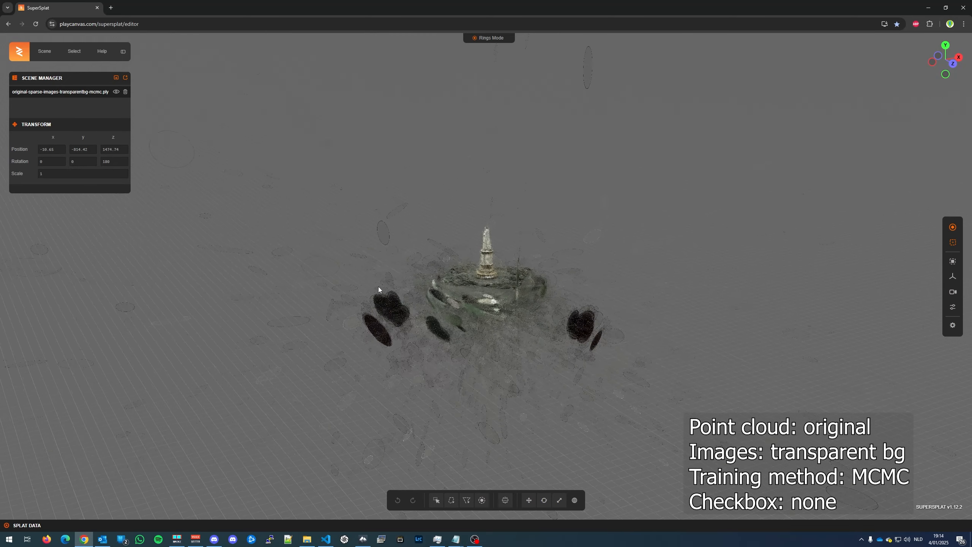
left_click_drag(366, 323, 456, 336)
scroll(425, 364, "up", 3)
scroll(422, 372, "up", 6)
scroll(423, 372, "down", 3)
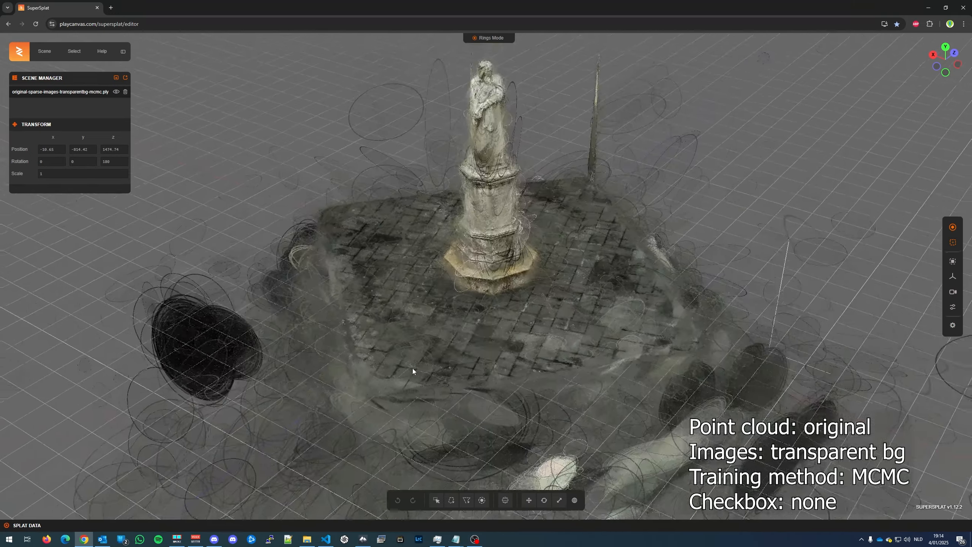
left_click_drag(402, 351, 602, 229)
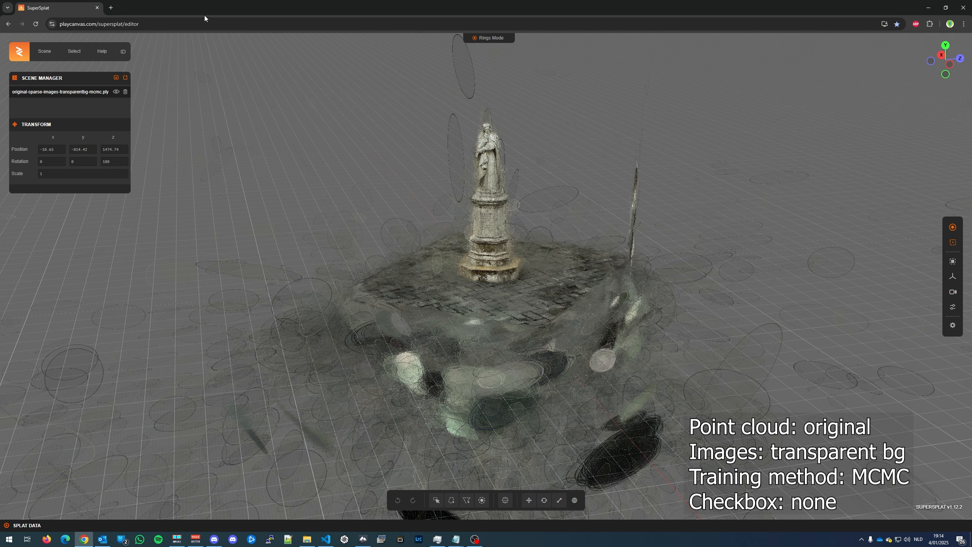
left_click(964, 7)
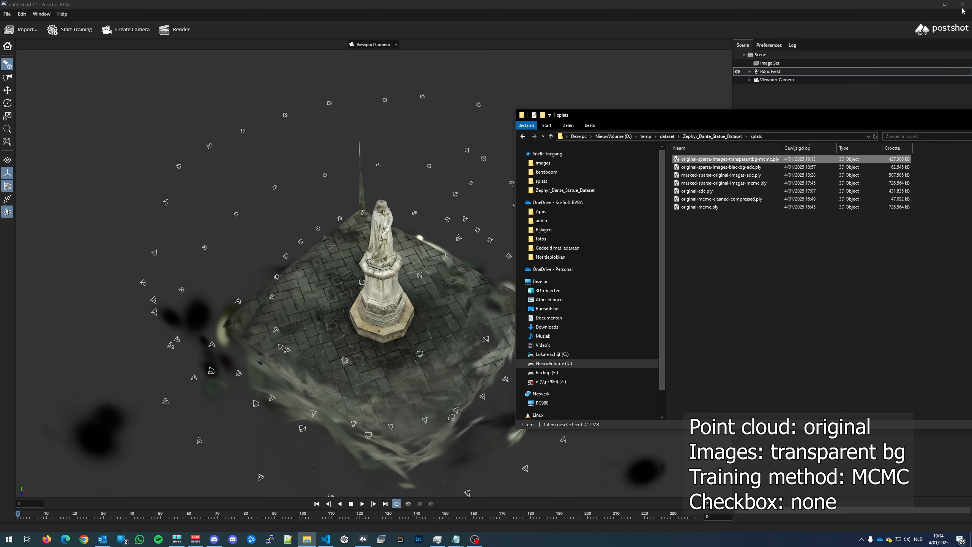
- Back in Postshot, reset the radiance field, restart the Splat MCMC training with Treat Zero Alpha as Mask on, and hide the splats
left_click(654, 4)
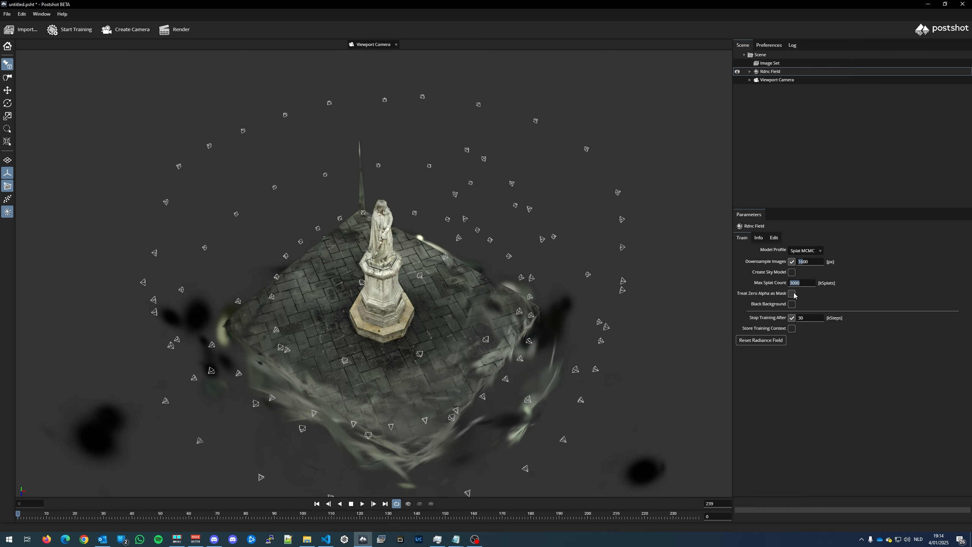
left_click(761, 339)
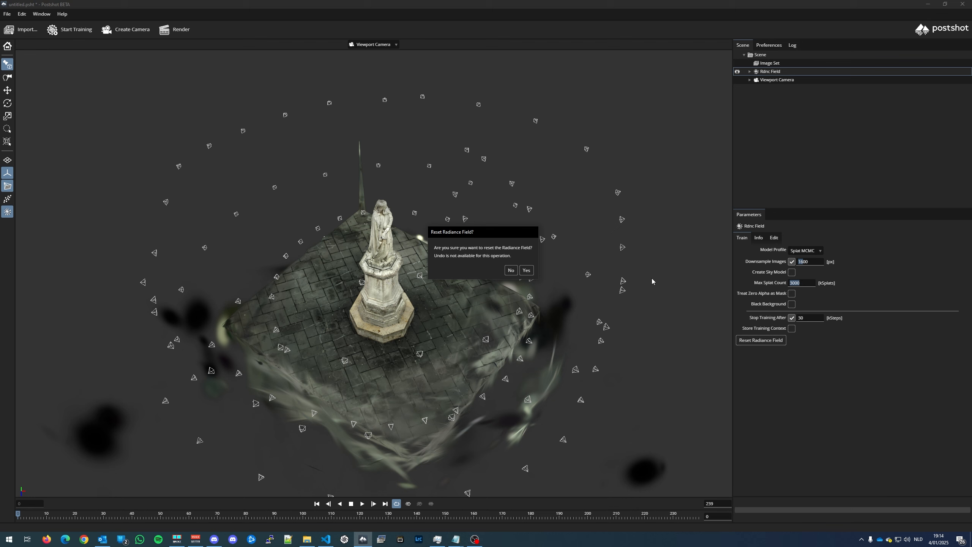
left_click(527, 271)
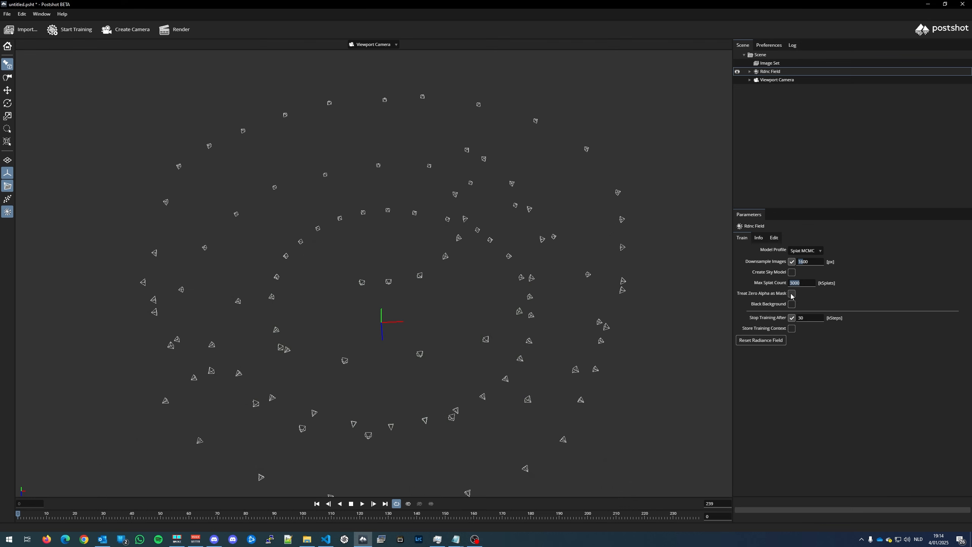
left_click_drag(363, 320, 403, 295)
left_click(70, 33)
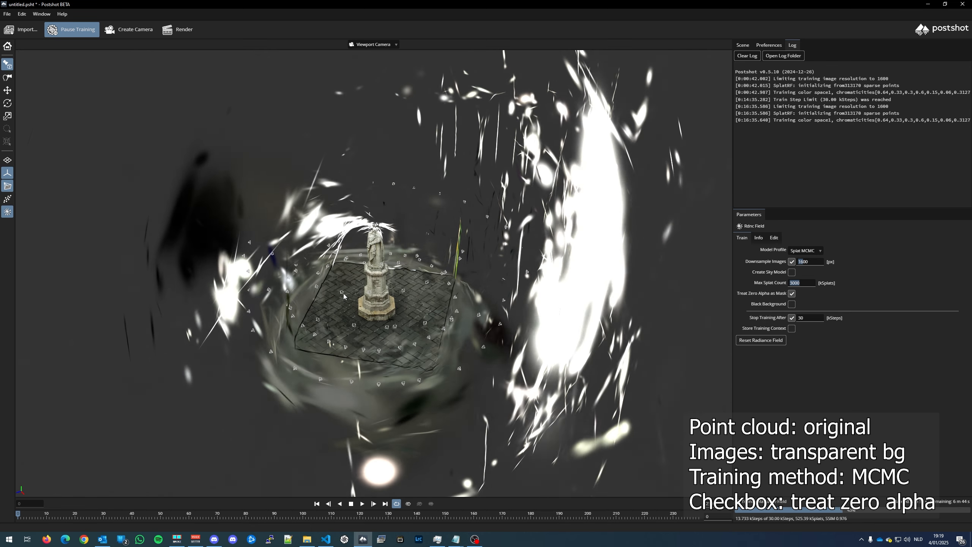
left_click(7, 212)
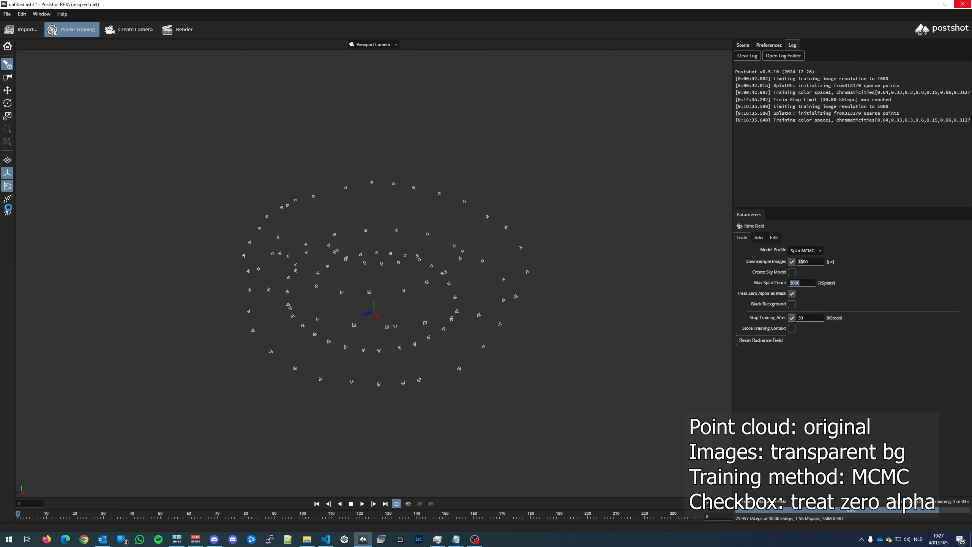
- Open a second Postshot instance, maximize its window and return to the unresponsive Postshot window
right_click(363, 540)
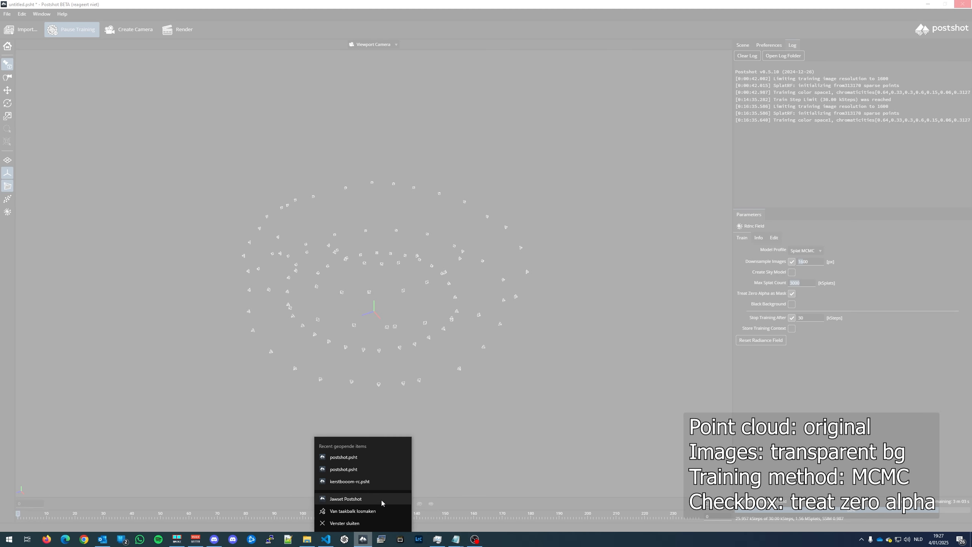
left_click(381, 500)
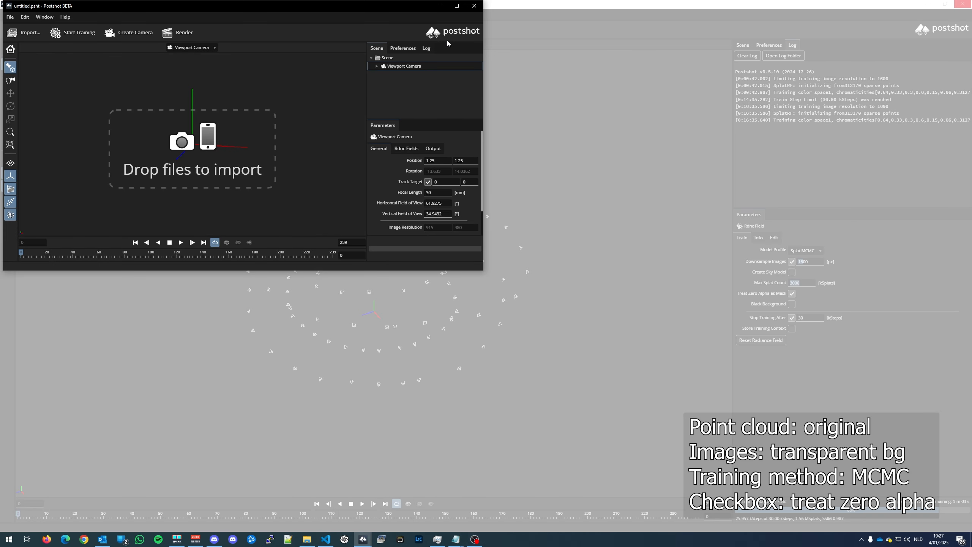
left_click(456, 5)
left_click(364, 534)
left_click(351, 514)
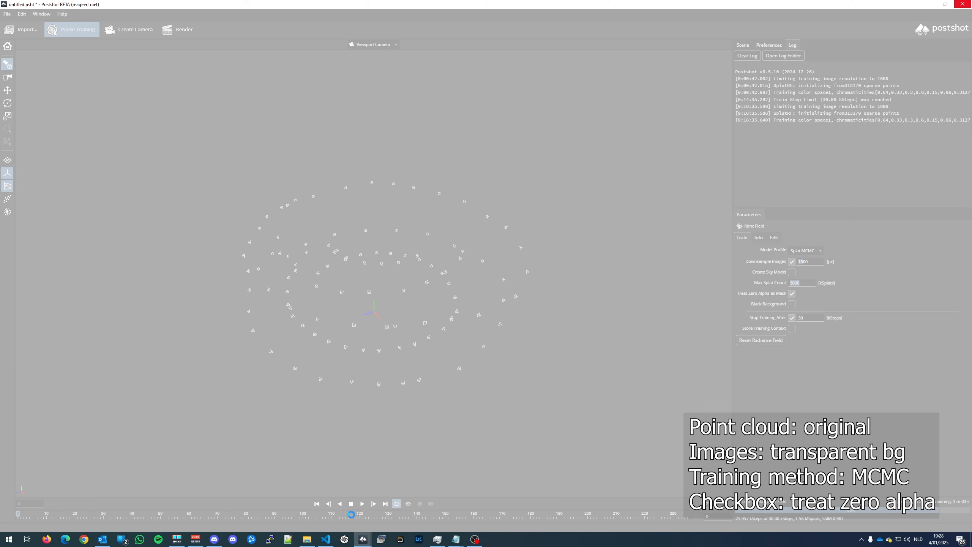
- Open Task Manager and end the Postshot process that is not responding
right_click(505, 539)
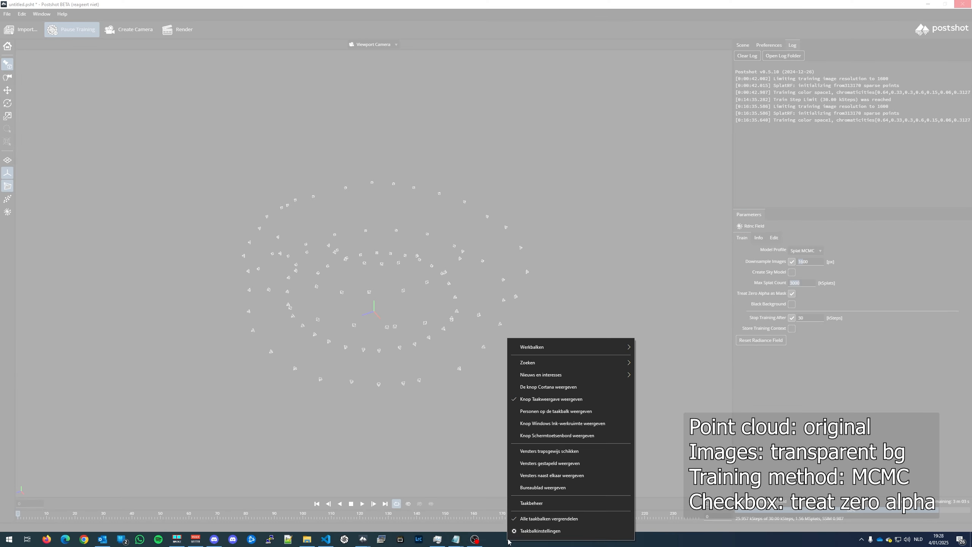
left_click(534, 502)
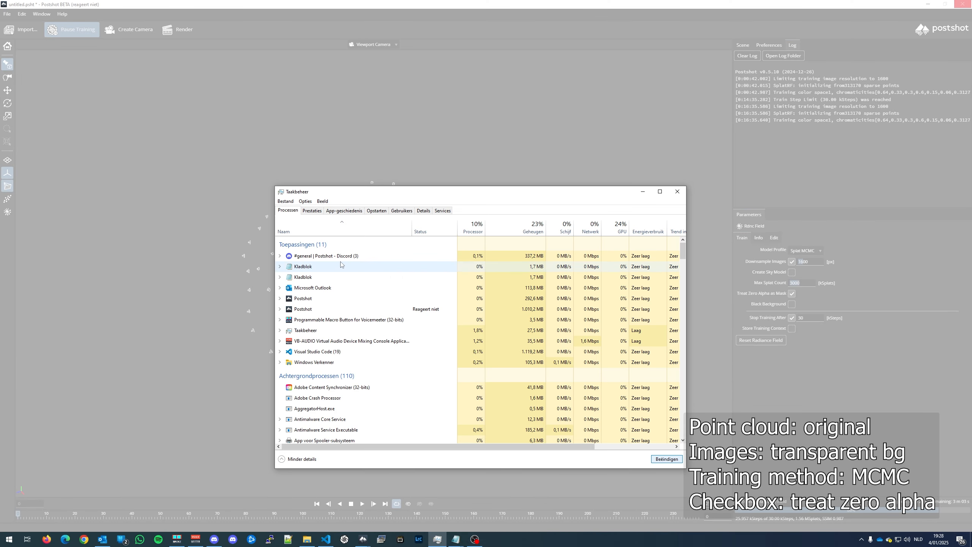
left_click(311, 309)
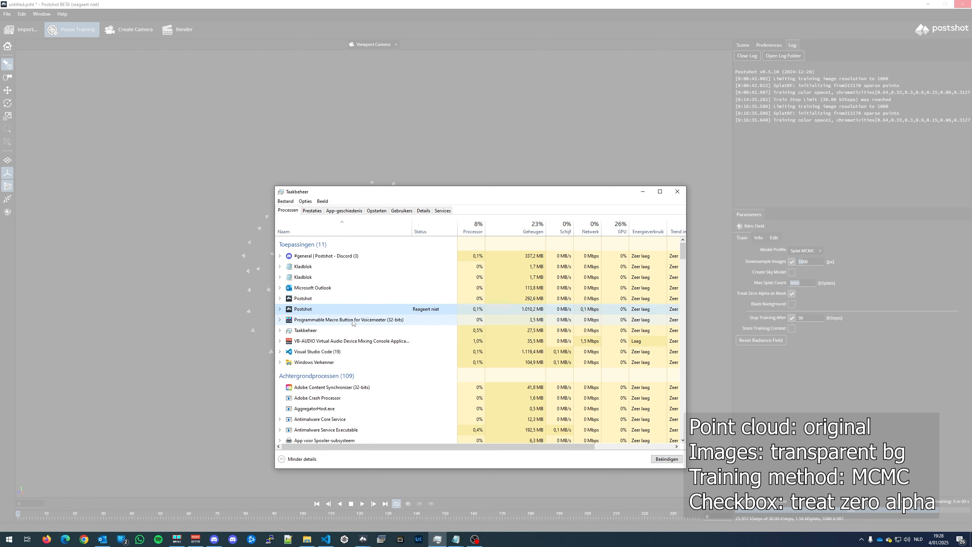
left_click(663, 459)
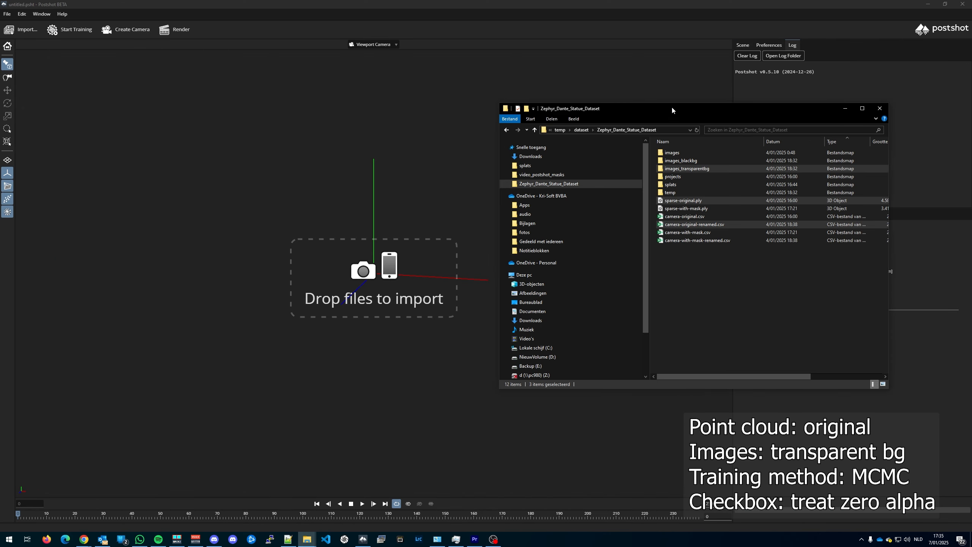
- Import images_transparentbg, sparse-original.ply and camera-original-renamed.csv into Postshot and train with Splat ADC, Treat Zero Alpha as Mask off
left_click_drag(672, 110, 683, 125)
left_click_drag(729, 184, 416, 218)
left_click(536, 370)
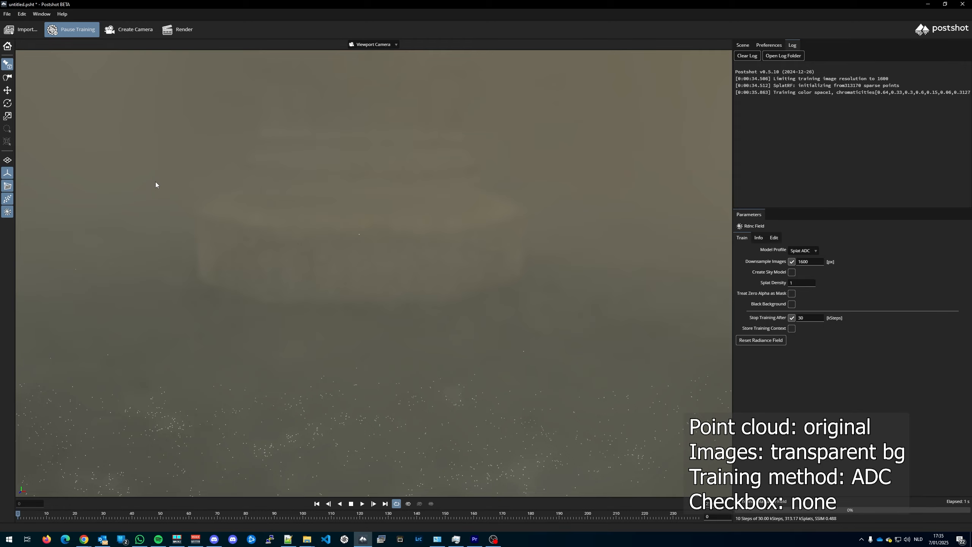
- Hide the camera markers and the sparse points to watch the statue splats train
scroll(338, 266, "down", 8)
left_click(7, 186)
left_click(8, 198)
scroll(339, 266, "down", 5)
scroll(291, 260, "up", 5)
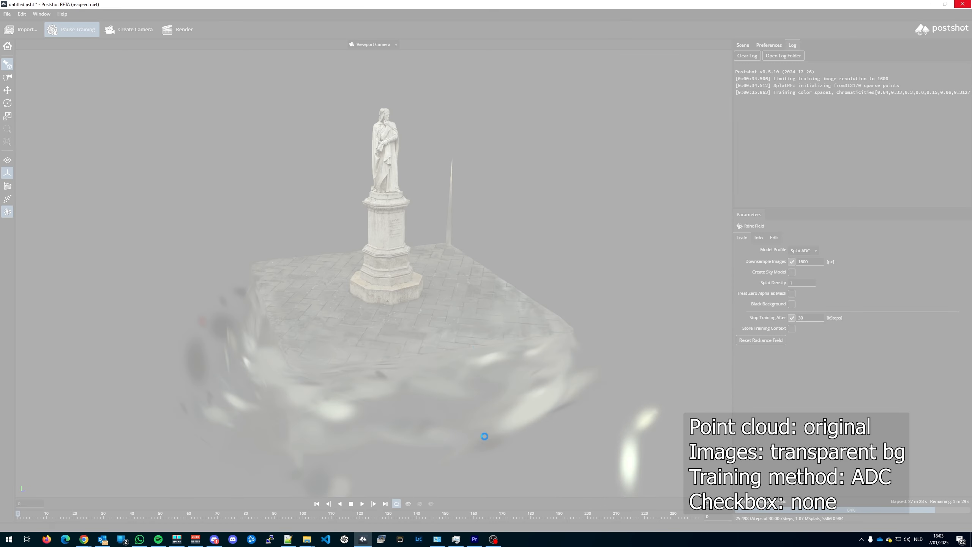
- Open Task Manager again and end the frozen Postshot from its list of running processes
right_click(535, 543)
left_click(559, 494)
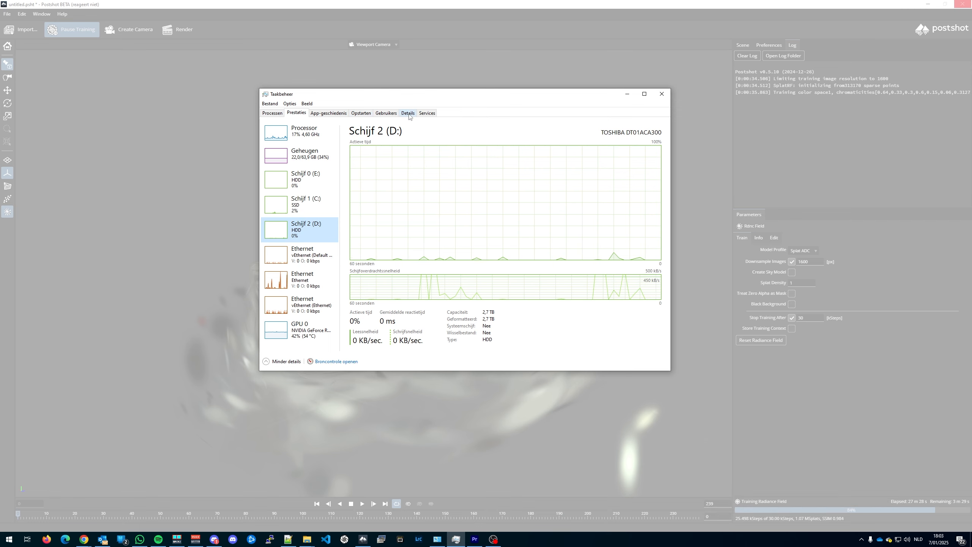
left_click(408, 113)
left_click(272, 112)
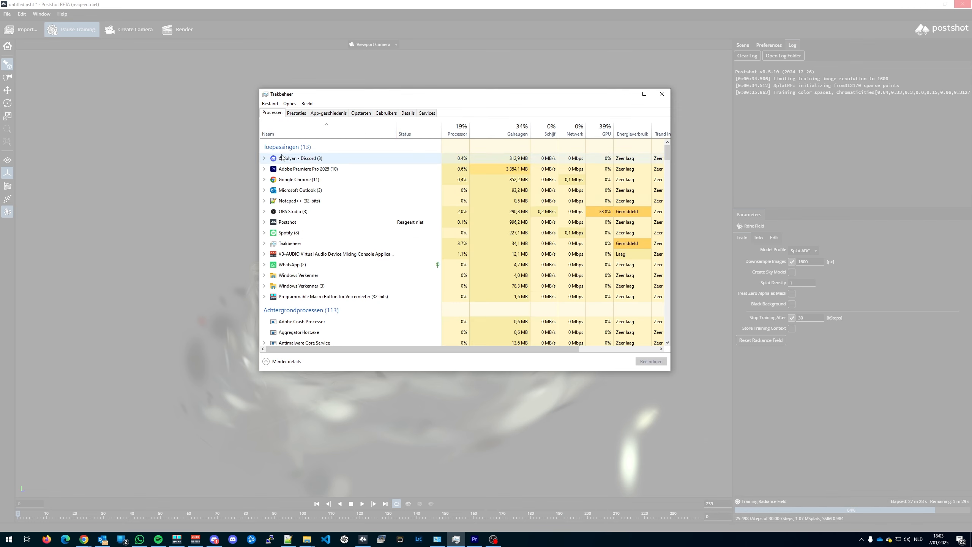
left_click(301, 222)
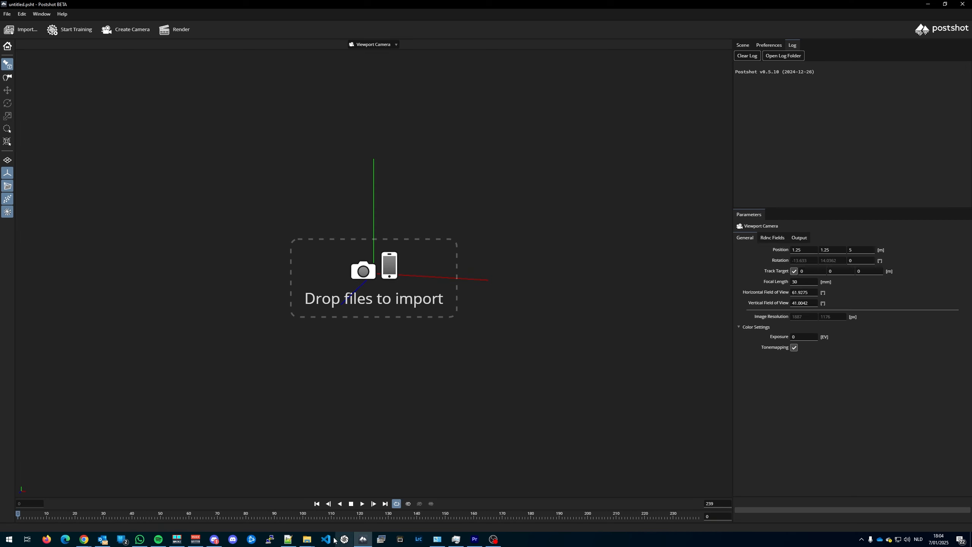
- Import the original point cloud, renamed cameras and images_transparentbg, and train to 30 kSteps with Splat ADC and Treat Zero Alpha as Mask on
mouse_move(307, 539)
left_click(363, 509)
left_click_drag(647, 220, 395, 215)
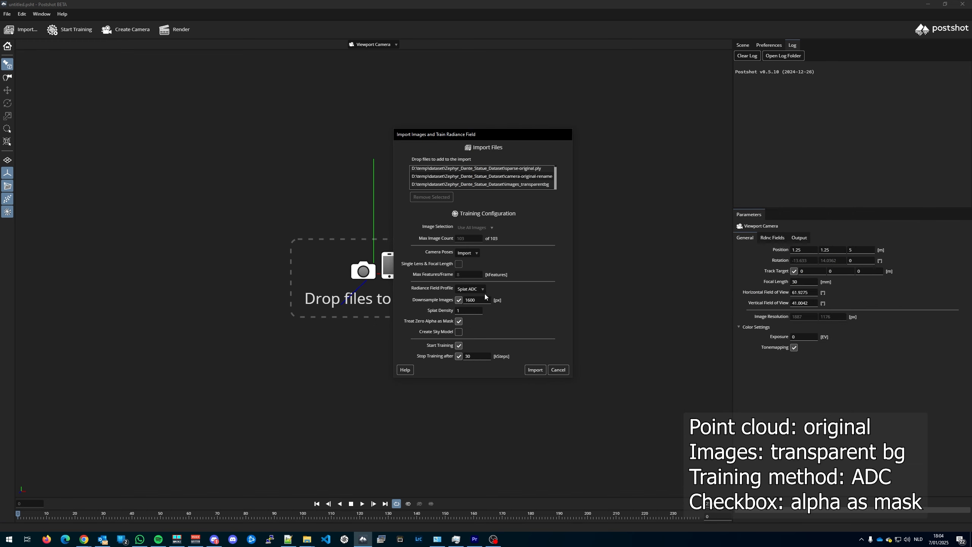
left_click(535, 369)
left_click(421, 78)
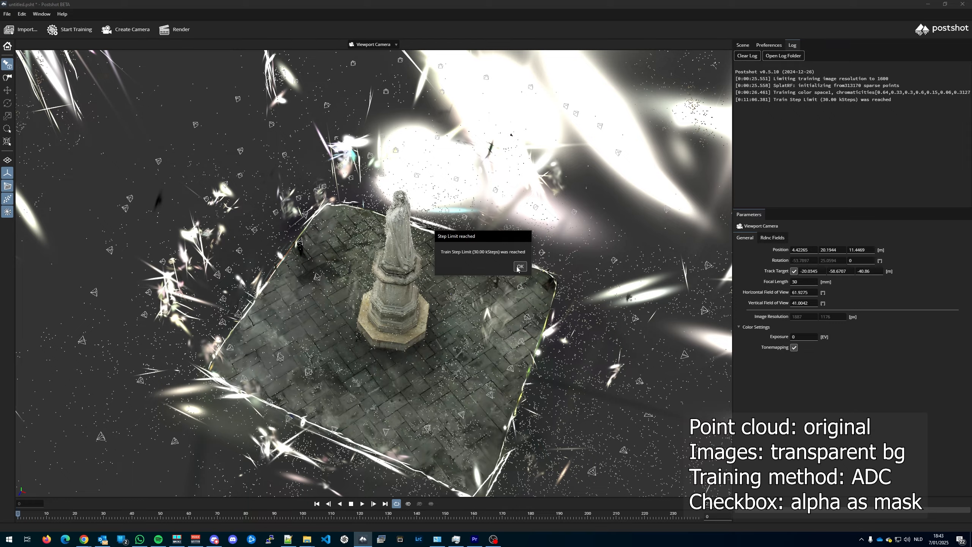
left_click(520, 266)
left_click_drag(520, 267, 164, 164)
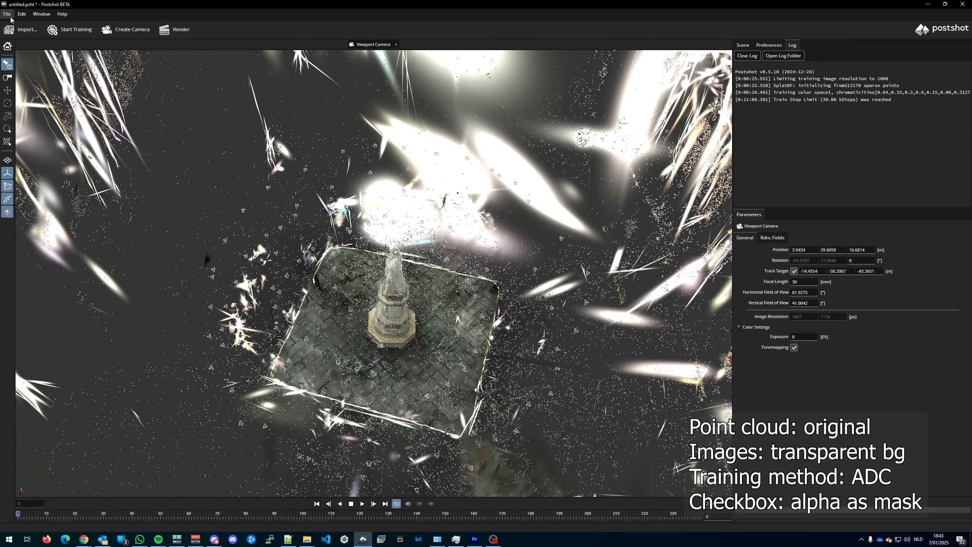
- Export the radiance field to the splats folder as original-sparse-images-transparentbg-adc-alpha-as-mask.ply
left_click(7, 14)
left_click(23, 57)
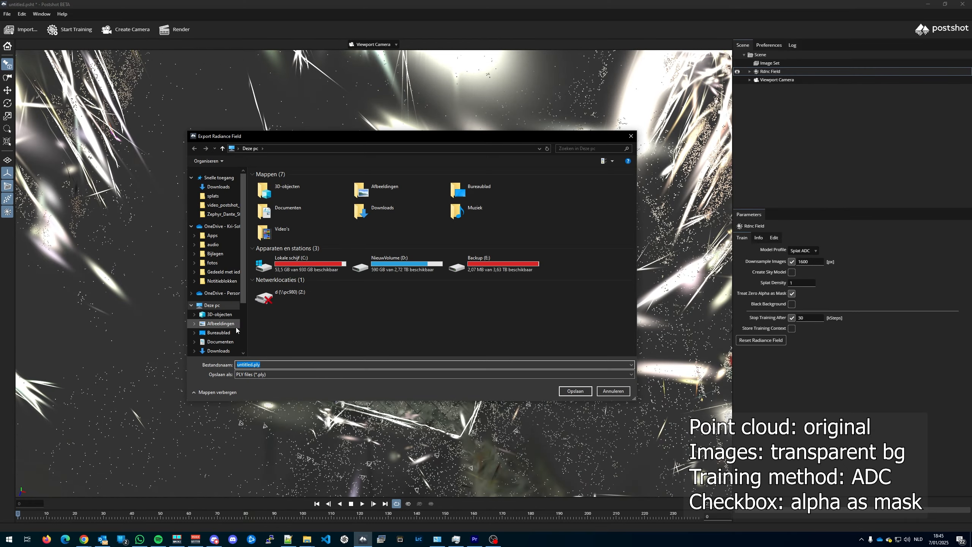
left_click(223, 214)
double_click(279, 223)
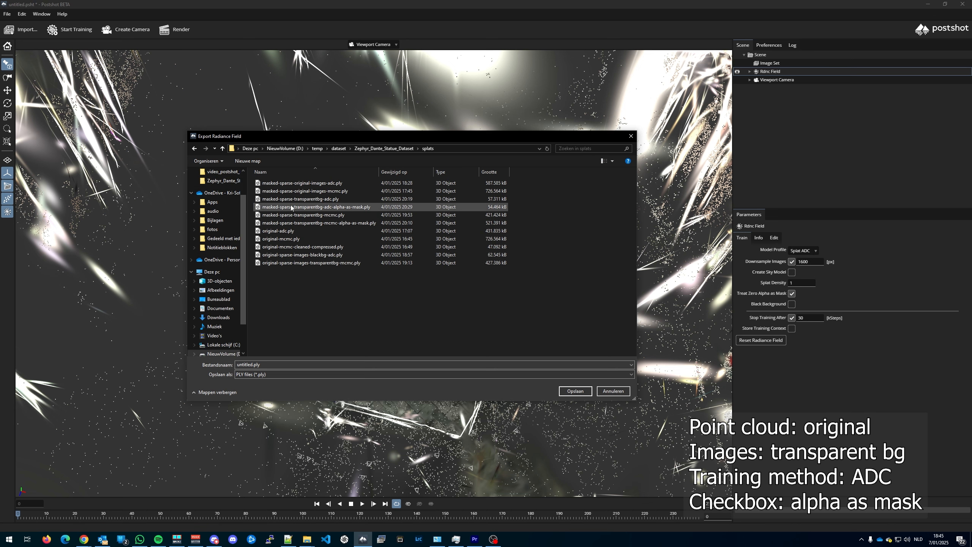
left_click(301, 265)
left_click_drag(315, 364, 523, 379)
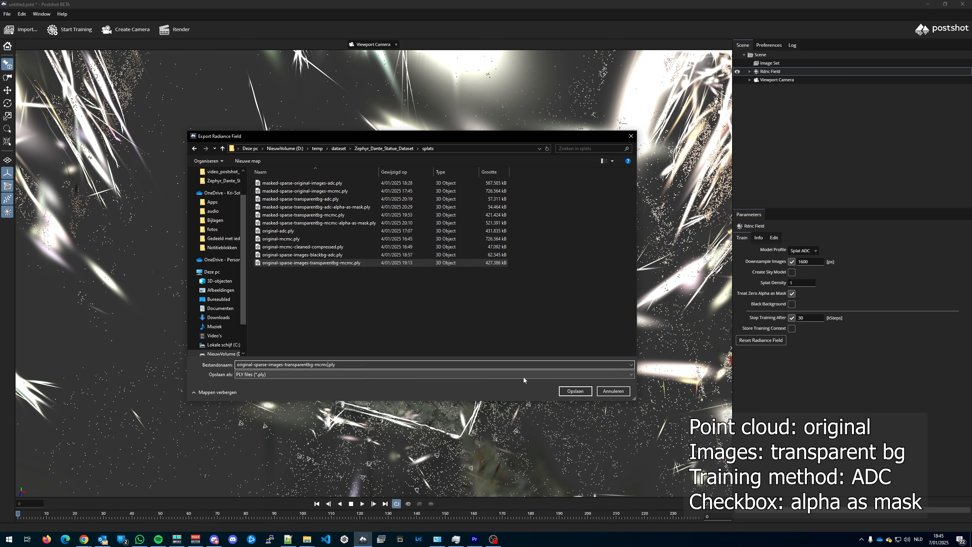
key("ctrl+shift+Left")
type("adc")
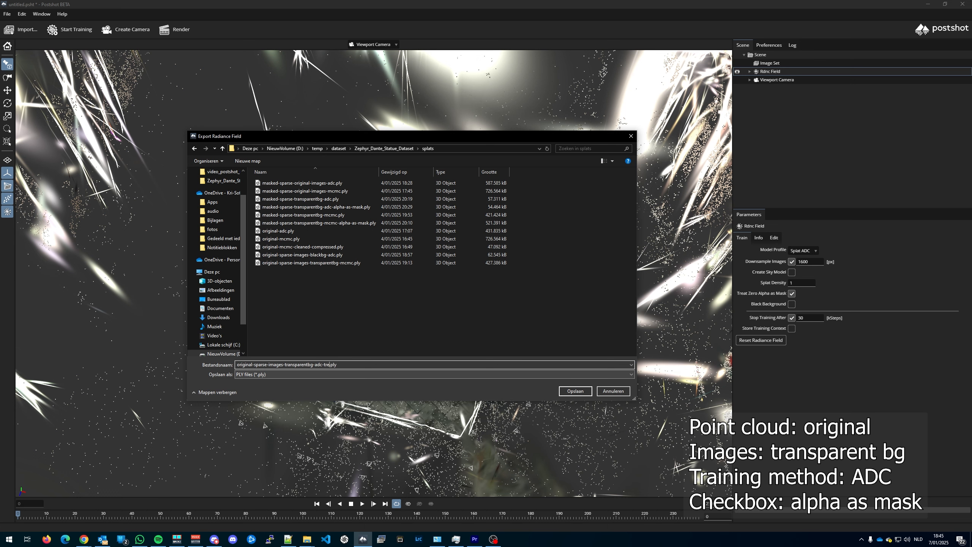
type("-alpha-as-mask")
key("Return")
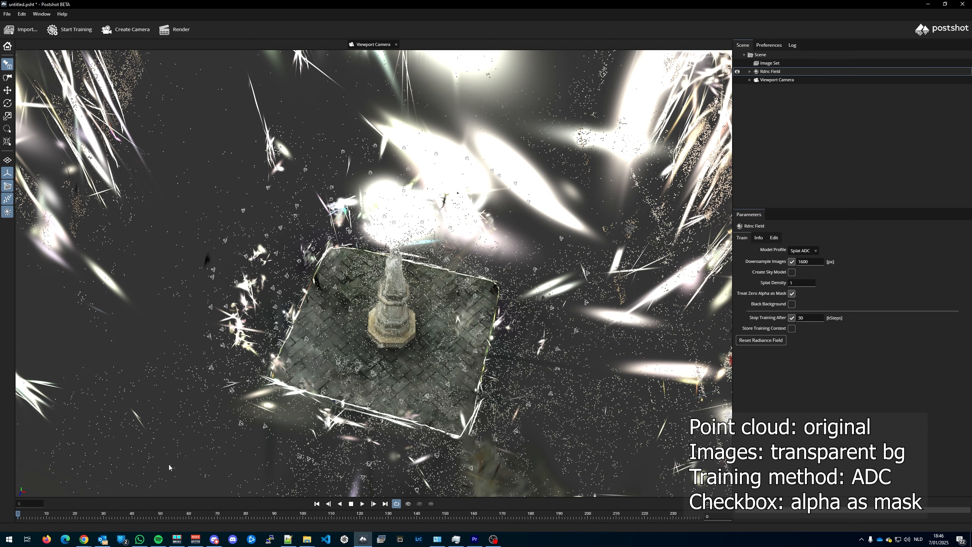
- Switch to SuperSplat in Chrome and load original-sparse-images-transparentbg-adc-alpha-as-mask.ply from the splats folder
left_click(86, 536)
left_click(84, 500)
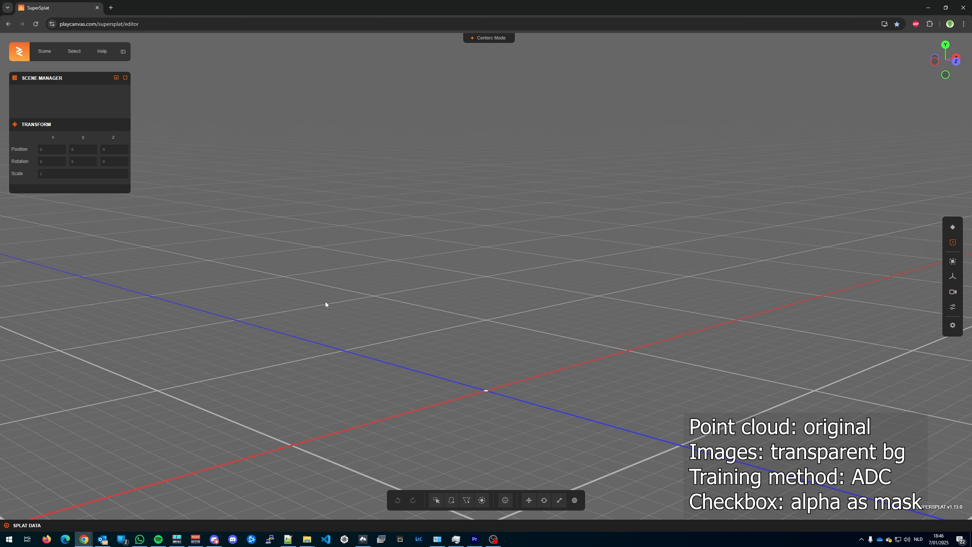
mouse_move(307, 540)
left_click(240, 503)
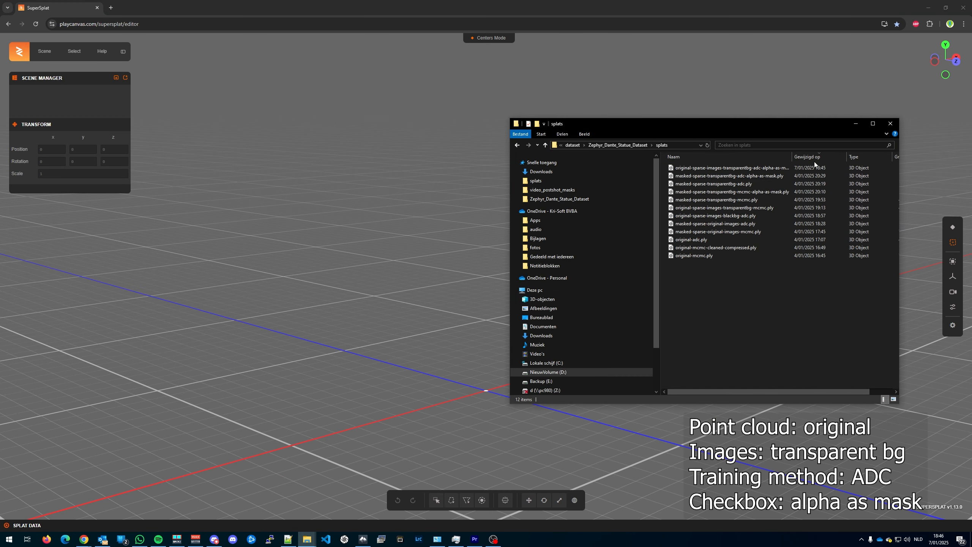
left_click_drag(815, 168, 466, 302)
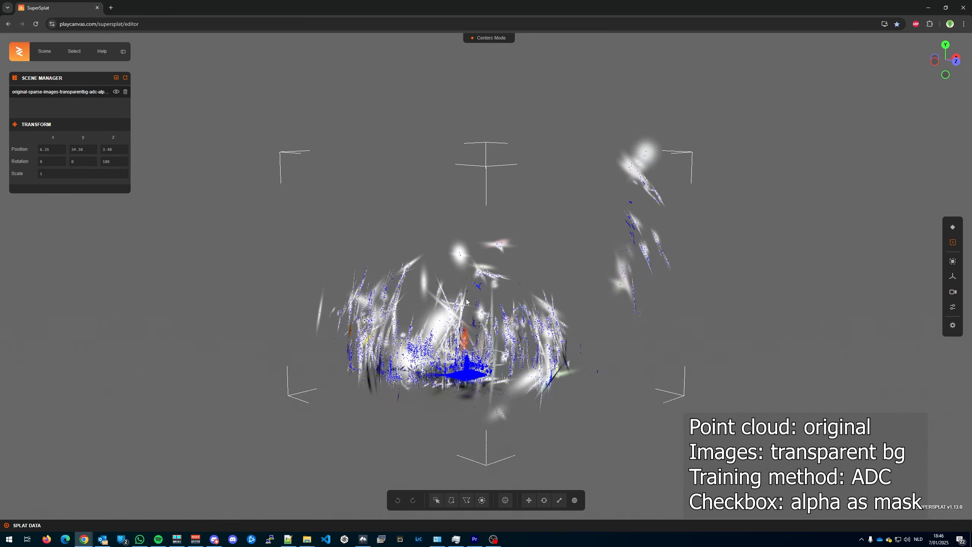
- Hide the splat centers overlay and inspect the stray splats surrounding the statue from the side and above
left_click_drag(577, 307, 513, 376)
scroll(513, 376, "up", 6)
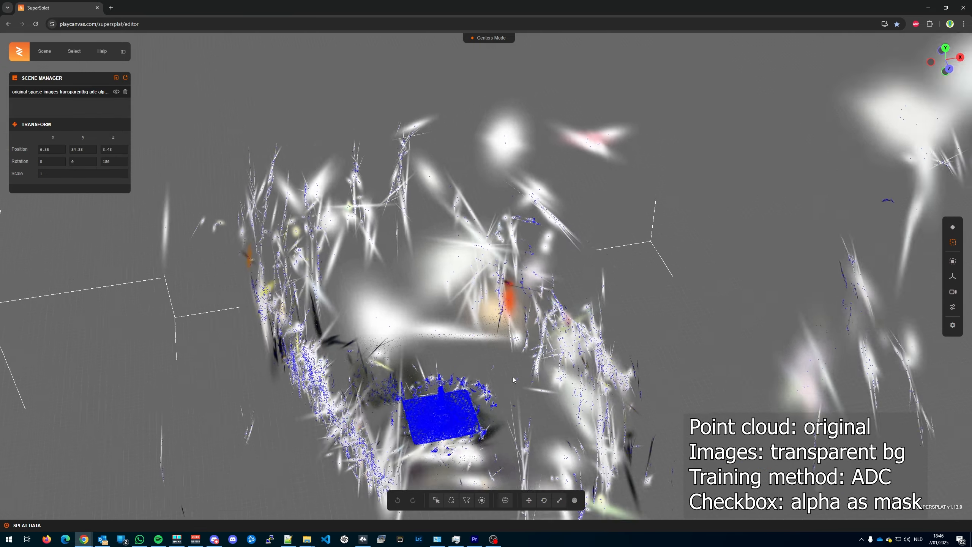
scroll(513, 377, "down", 3)
right_click_drag(512, 377, 525, 345)
left_click(953, 244)
scroll(543, 374, "up", 5)
left_click_drag(544, 373, 504, 283)
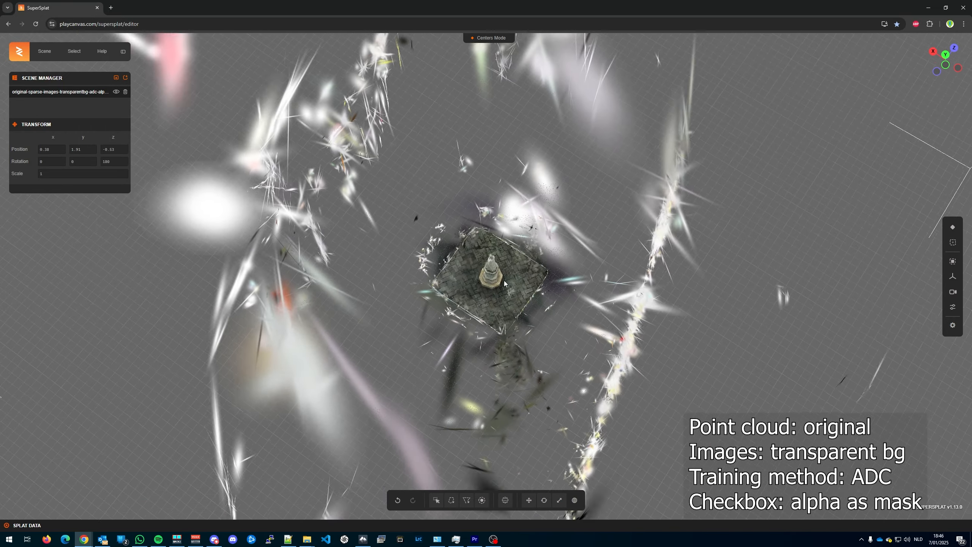
- Examine the statue's inscribed pedestal, paving and upper figure up close from several angles
scroll(504, 281, "up", 5)
left_click_drag(407, 322, 584, 240)
scroll(498, 240, "up", 5)
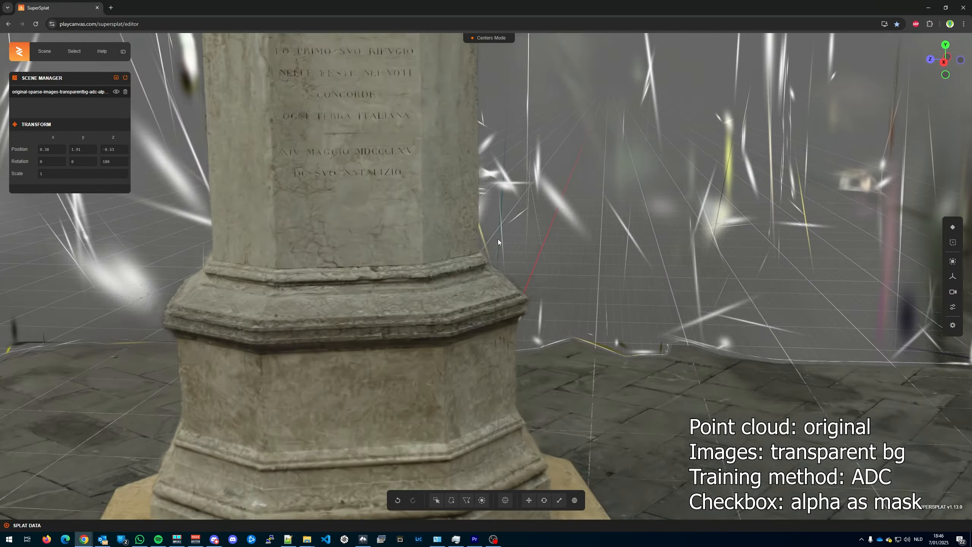
scroll(498, 238, "down", 5)
left_click_drag(463, 194, 392, 216)
right_click_drag(436, 184, 425, 330)
left_click_drag(454, 236, 463, 287)
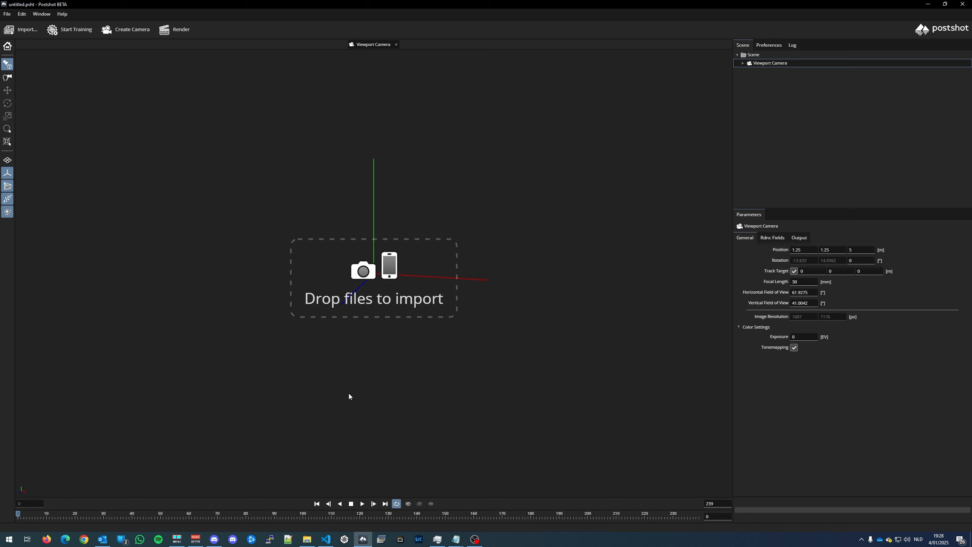
- Bring sparse-with-mask.ply, camera-with-mask-renamed.csv and the images_blackbg folder from Zephyr_Dante_Statue_Dataset into the empty Postshot project
left_click(307, 541)
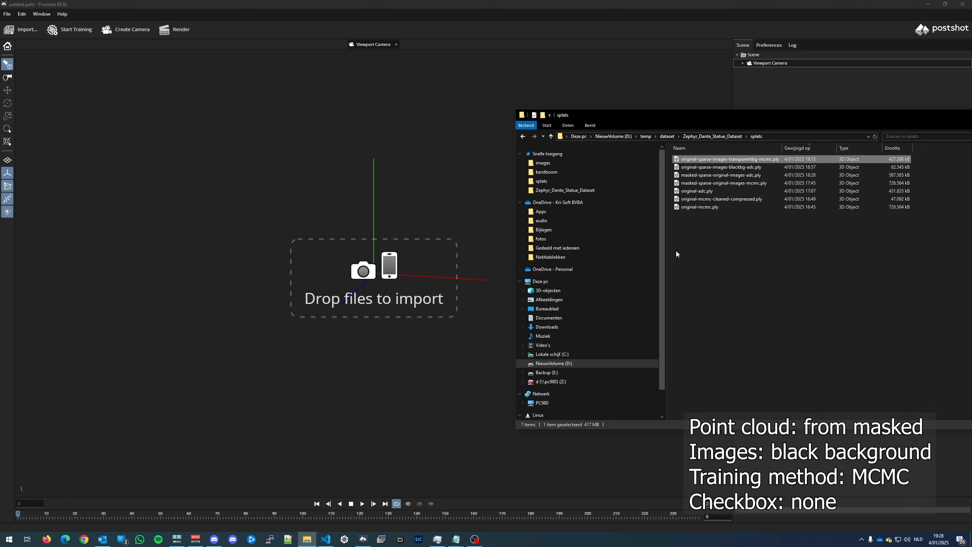
left_click(726, 137)
left_click(751, 302)
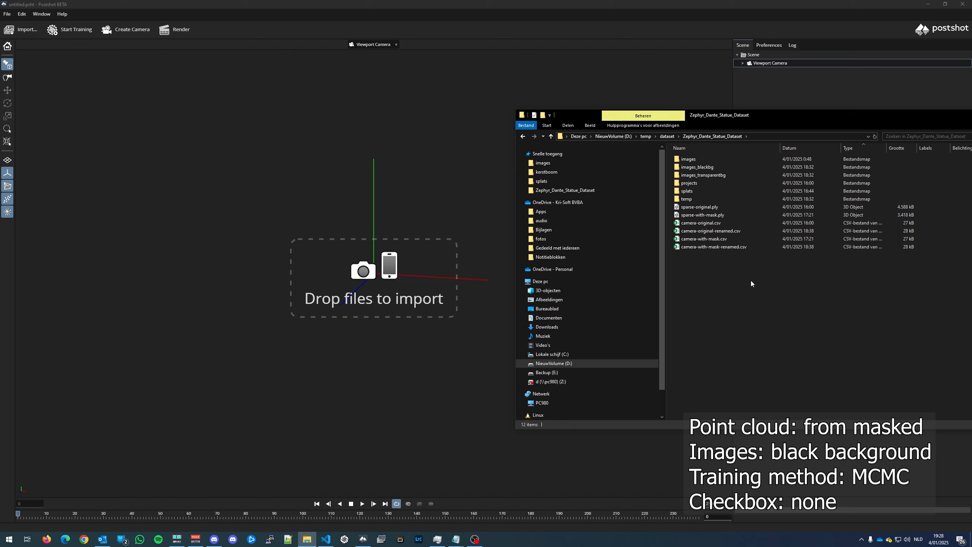
left_click(693, 216)
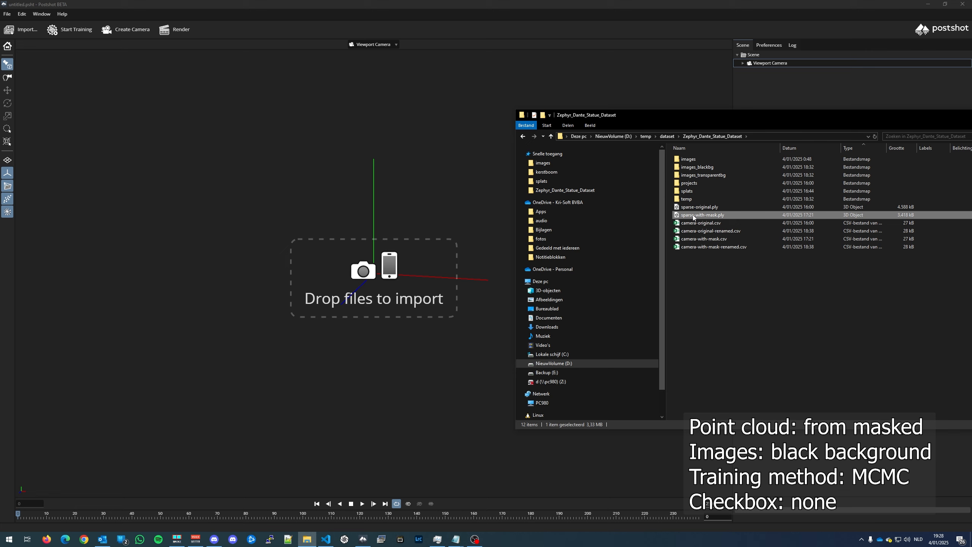
left_click(709, 247, "ctrl")
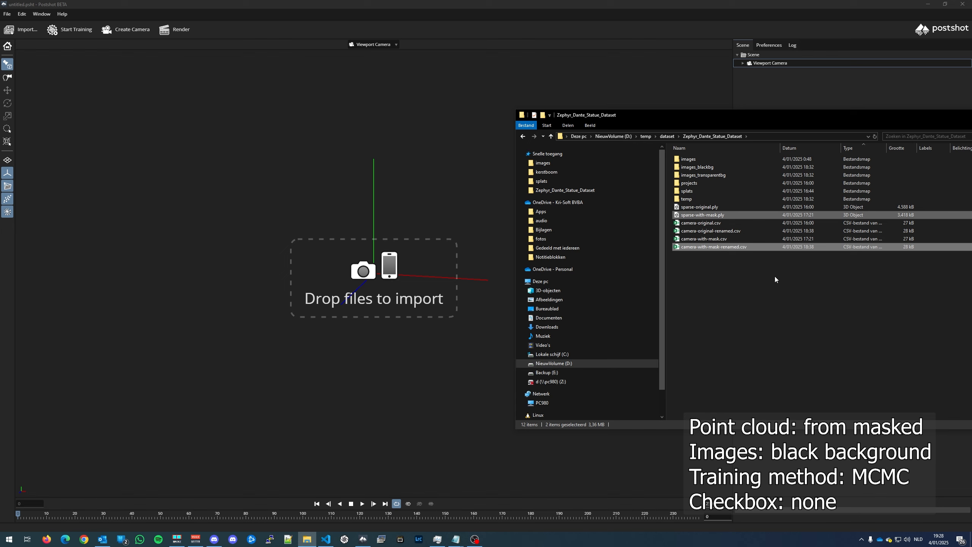
left_click(695, 169, "ctrl")
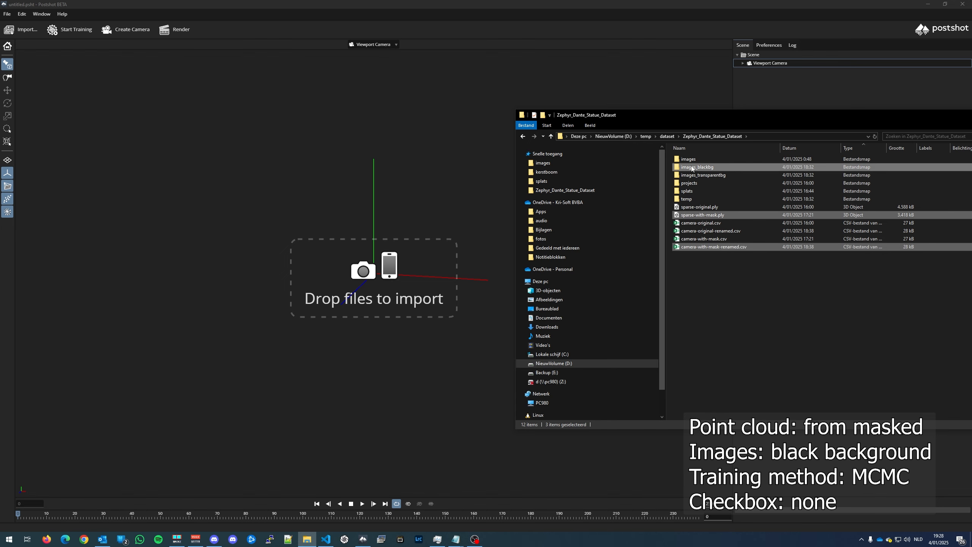
left_click_drag(440, 202, 441, 202)
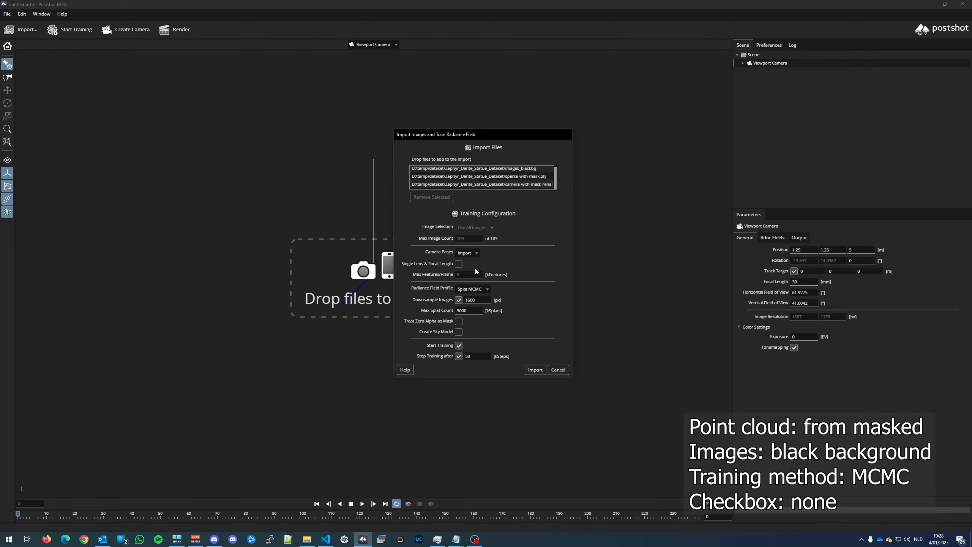
- Import the files with the Splat MCMC profile and Start Training off, and view the sparse point cloud from above
left_click(459, 345)
left_click(535, 369)
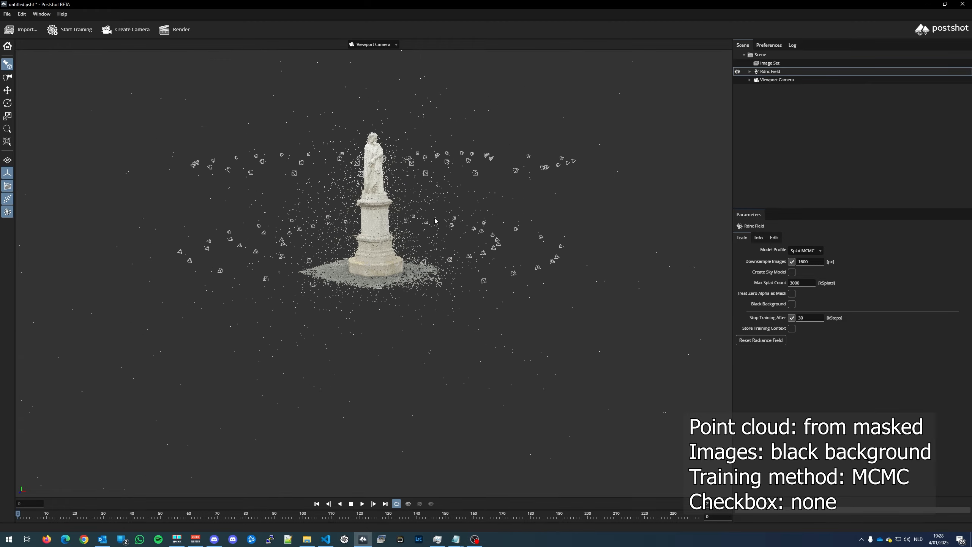
mouse_move(465, 204)
left_mouse_down()
mouse_move(536, 197)
mouse_move(501, 191)
mouse_move(465, 204)
left_mouse_up()
scroll(467, 207, "down", 5)
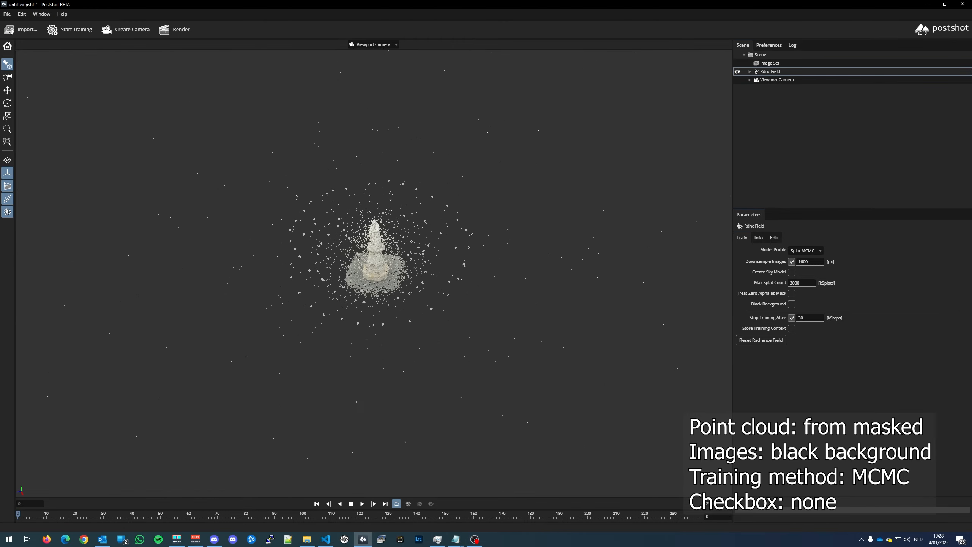
- View the masked sparse point cloud from the side and start training with the Splat MCMC profile and all mask options off
left_click_drag(404, 262, 528, 246)
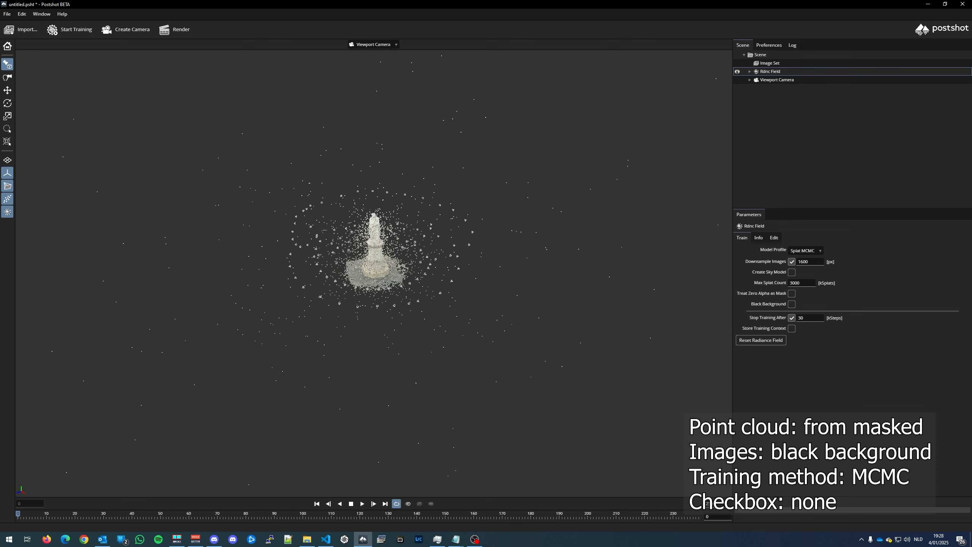
scroll(312, 231, "up", 2)
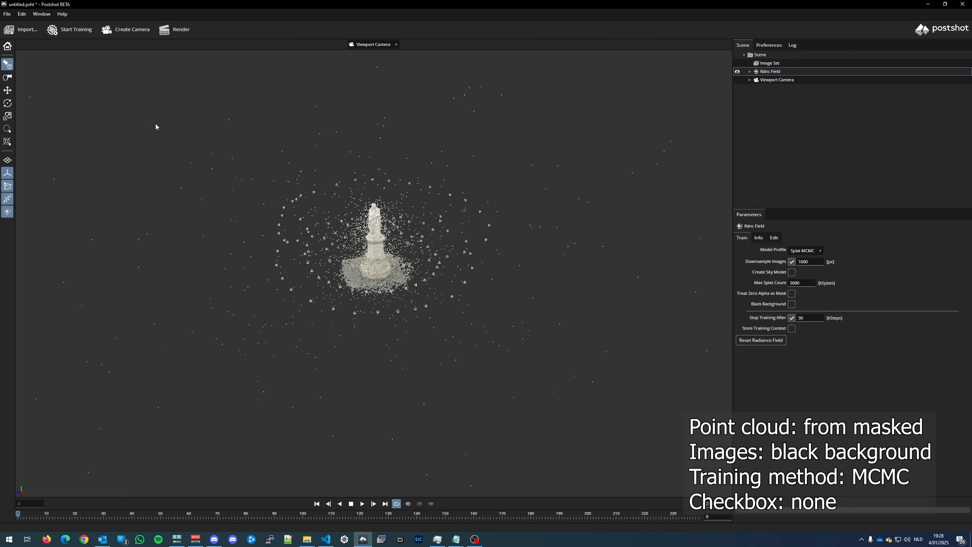
left_click(80, 34)
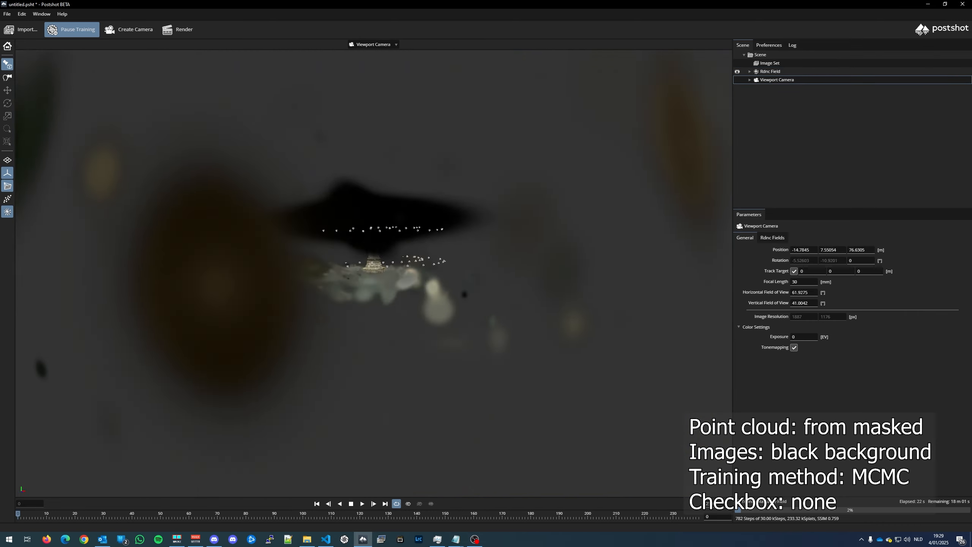
- Examine the training splat's pedestal, paving, full statue and surrounding dark floaters from near, far and above
scroll(374, 273, "up", 10)
left_click_drag(374, 273, 395, 328)
scroll(319, 243, "up", 5)
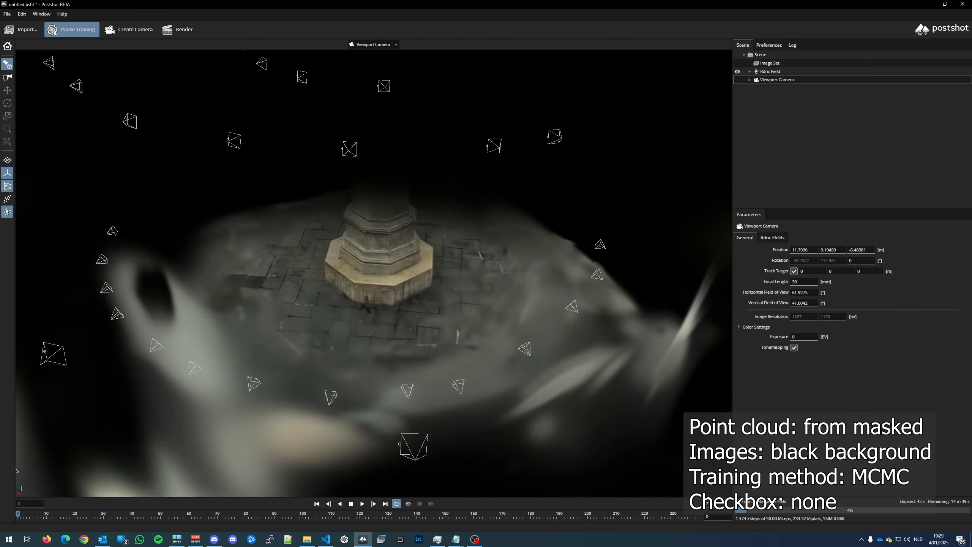
scroll(374, 274, "down", 3)
scroll(447, 294, "down", 10)
scroll(394, 328, "down", 3)
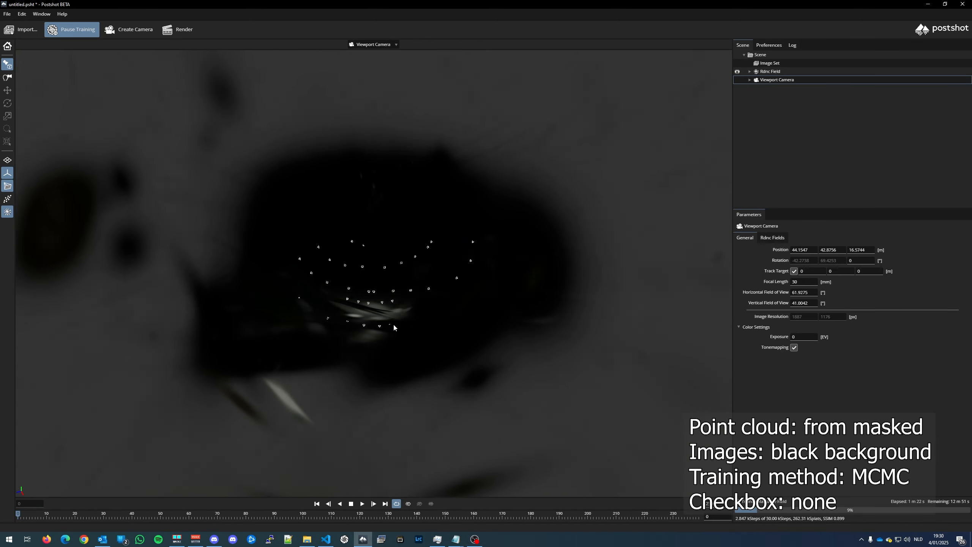
scroll(360, 307, "up", 10)
left_click_drag(360, 307, 367, 245)
middle_click_drag(367, 245, 367, 352)
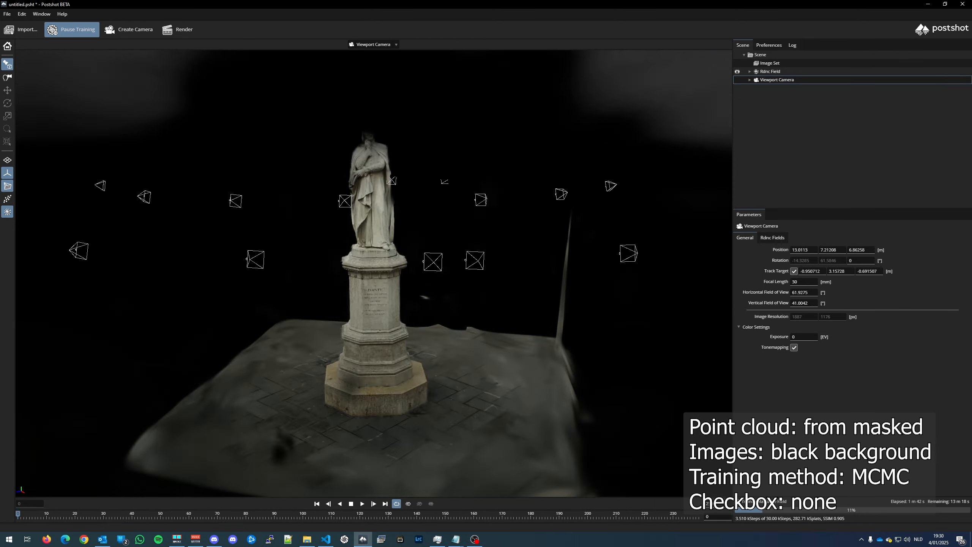
left_click_drag(385, 257, 398, 258)
- View the training splat through several consecutive Image Set cameras and return to the Viewport Camera
left_click(374, 44)
left_click(372, 53)
left_click(373, 503)
left_click(373, 504)
left_click(373, 504)
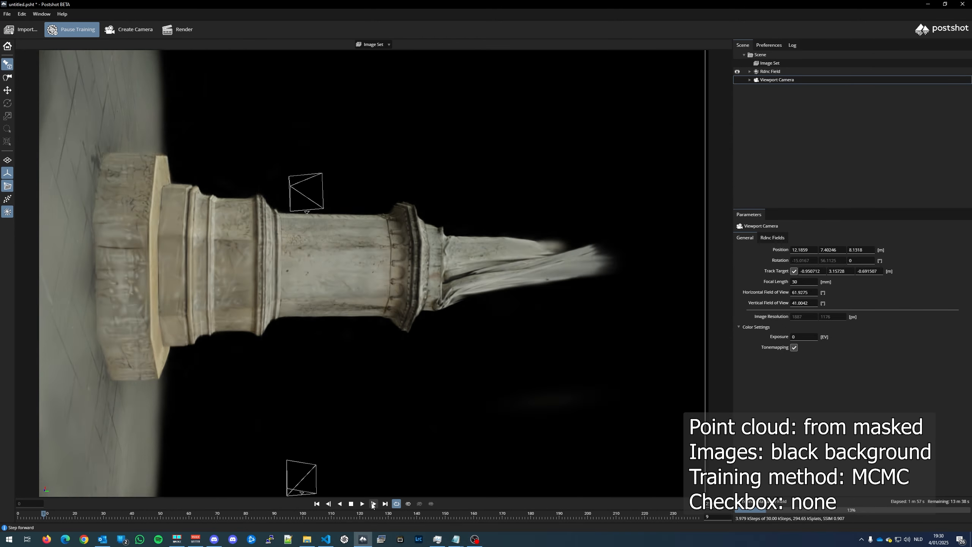
left_click(373, 504)
left_click(373, 504)
left_click_drag(374, 345, 375, 314)
left_click(374, 44)
left_click(372, 53)
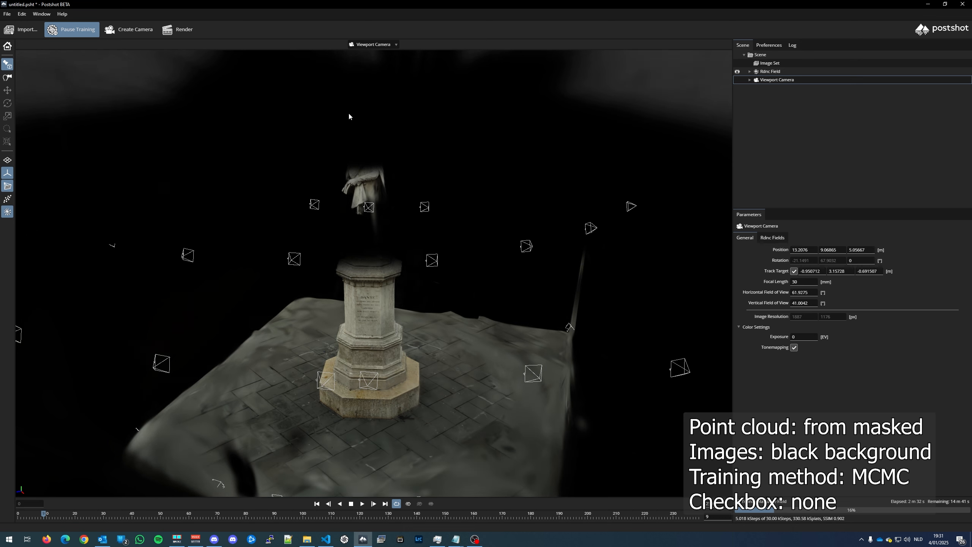
- Reset the radiance field and restart the Splat MCMC training with Black Background enabled
left_click(79, 32)
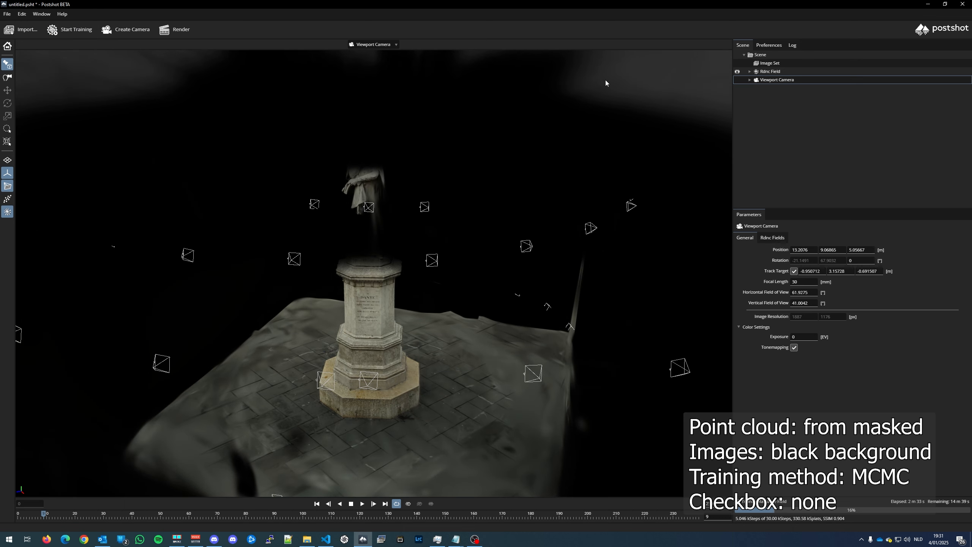
left_click(780, 73)
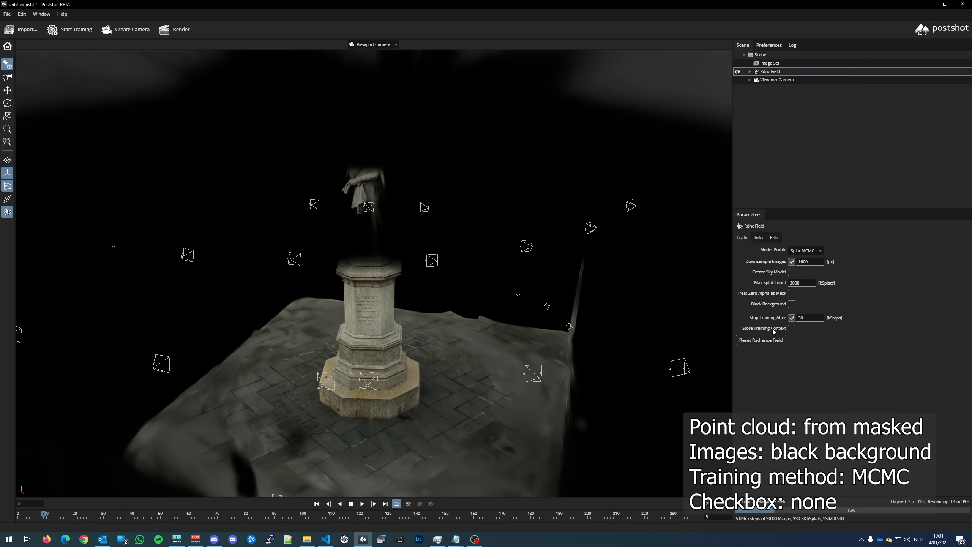
left_click(771, 341)
left_click(526, 270)
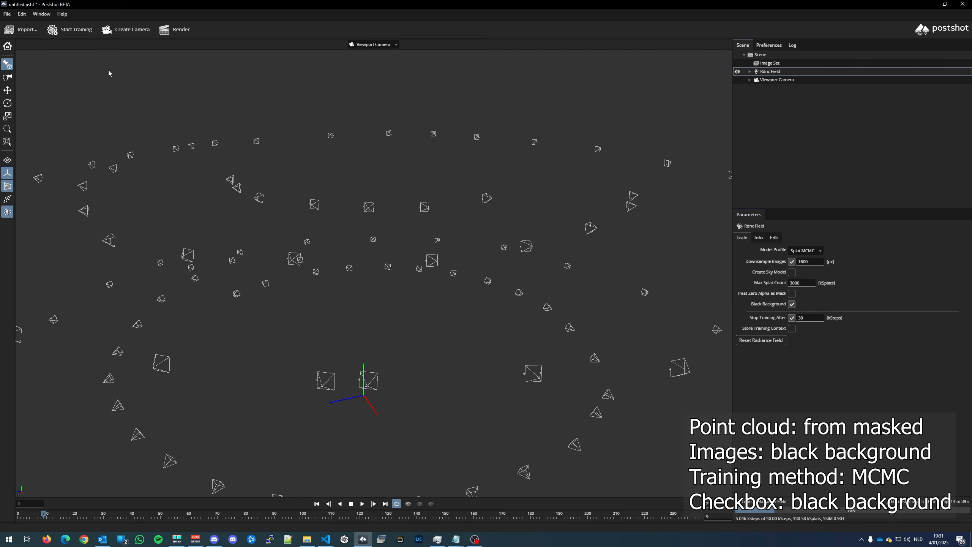
left_click(72, 33)
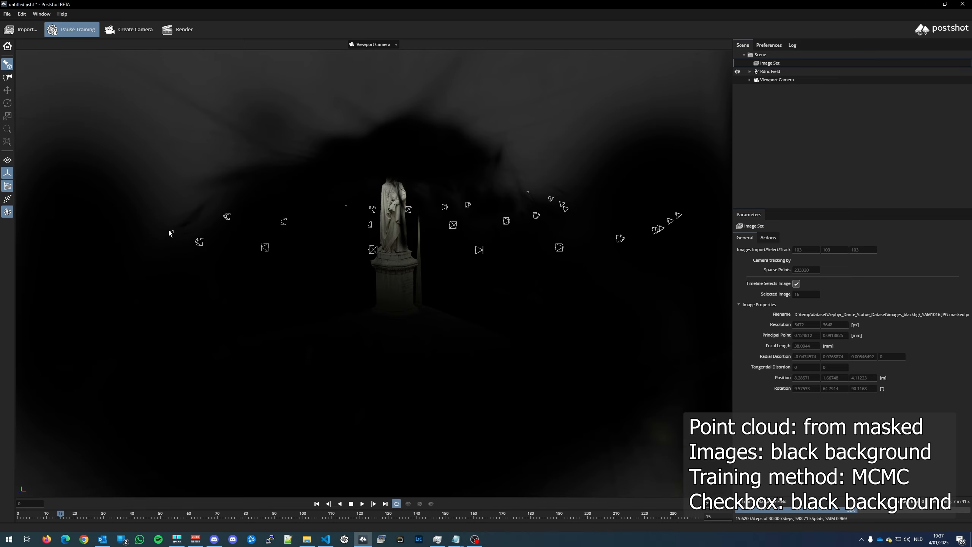
- Examine the statue and its inscribed pedestal, close up and from a distance, in the Black Background training
left_click_drag(385, 285, 267, 358)
scroll(228, 316, "up", 6)
scroll(217, 347, "down", 4)
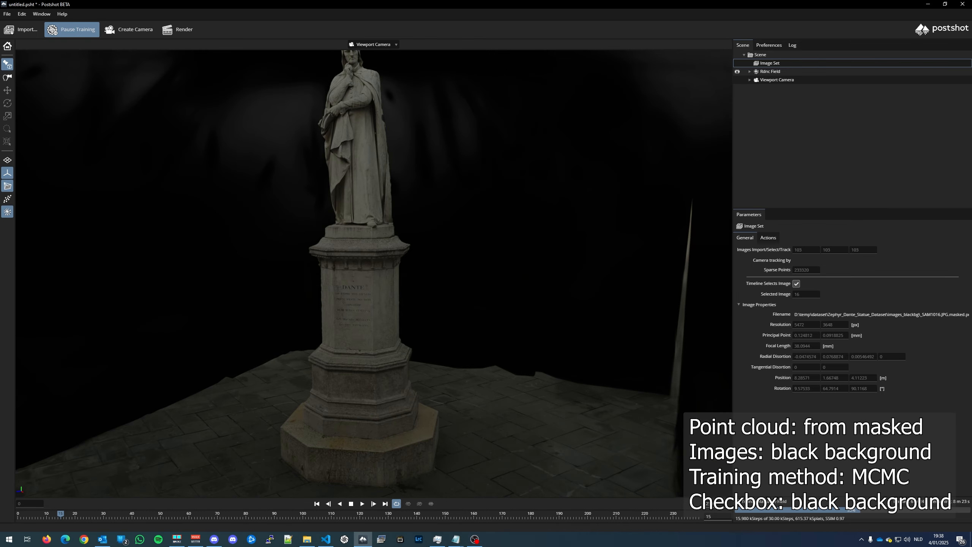
scroll(294, 362, "up", 3)
scroll(343, 343, "up", 5)
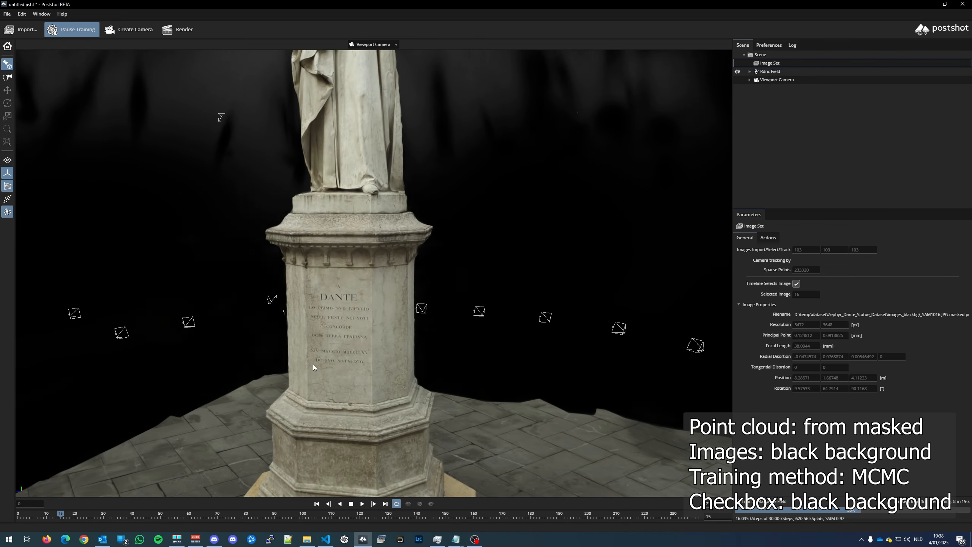
scroll(312, 368, "down", 3)
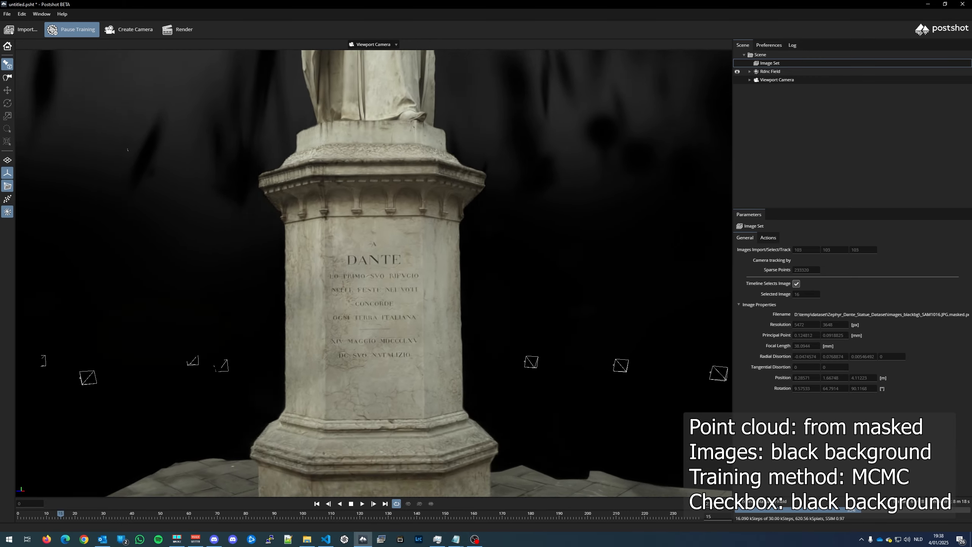
scroll(311, 367, "down", 3)
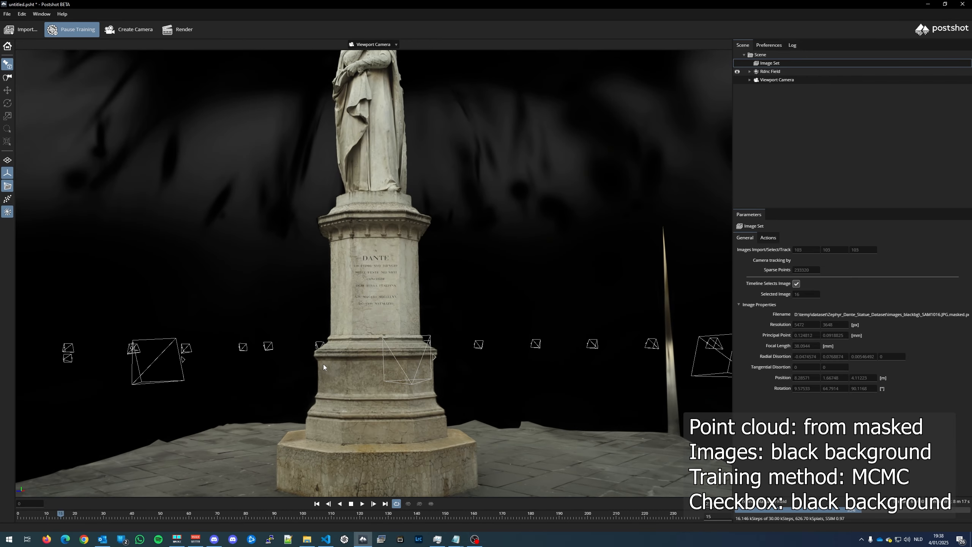
- Examine the statue, pedestal and paving from higher angles, checking for dark splats covering the figure
left_click_drag(323, 364, 290, 429)
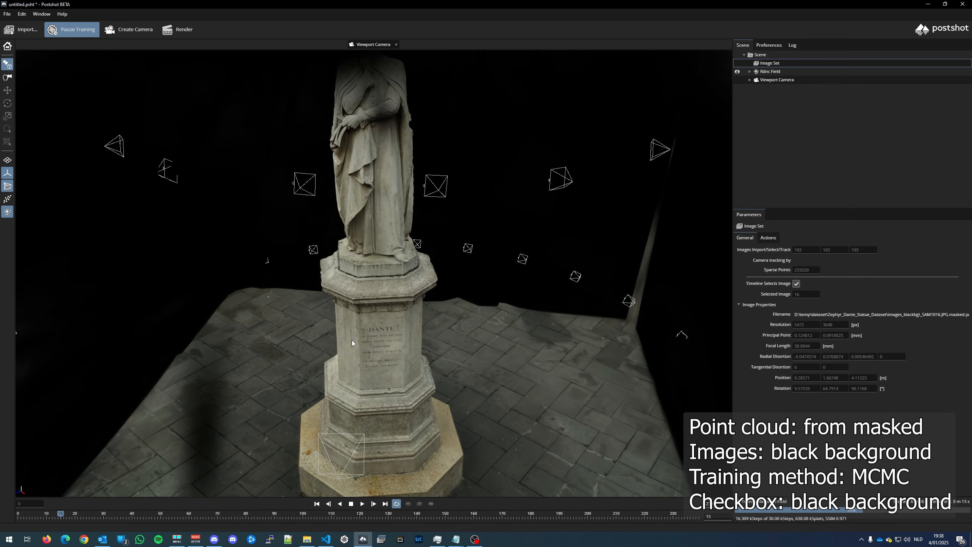
left_click_drag(413, 317, 414, 367)
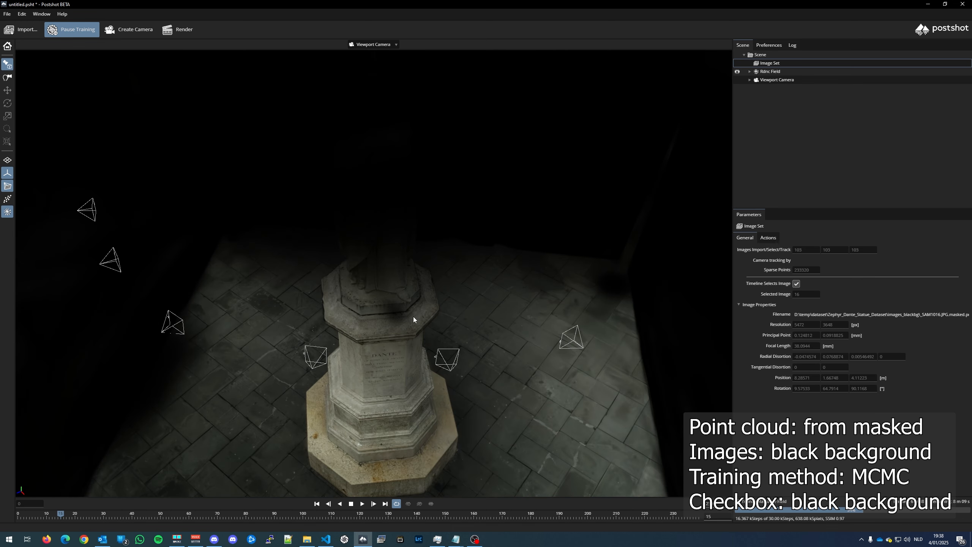
scroll(414, 317, "up", 2)
scroll(413, 317, "down", 2)
left_click_drag(414, 317, 417, 234)
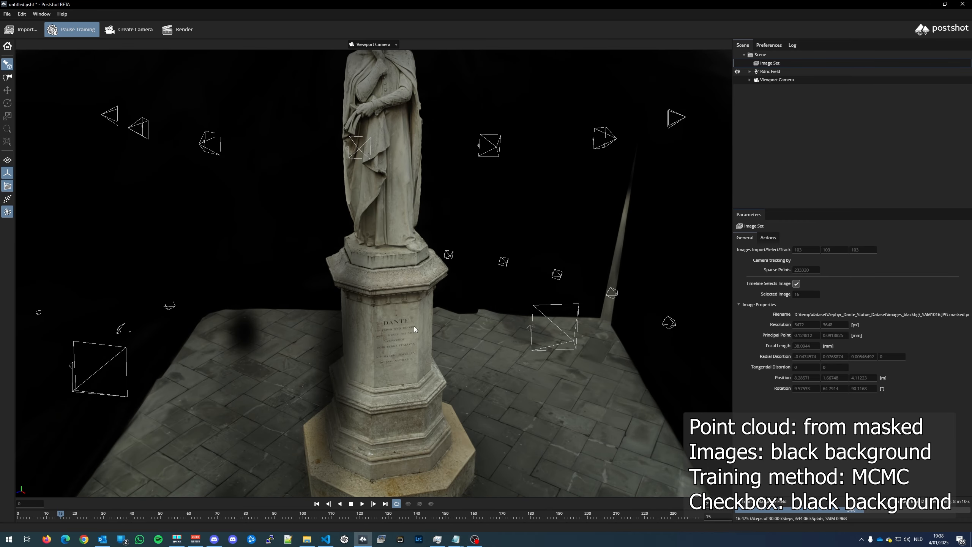
- Pause the training and replace the current project with a new, maximized empty Postshot window
left_click(72, 30)
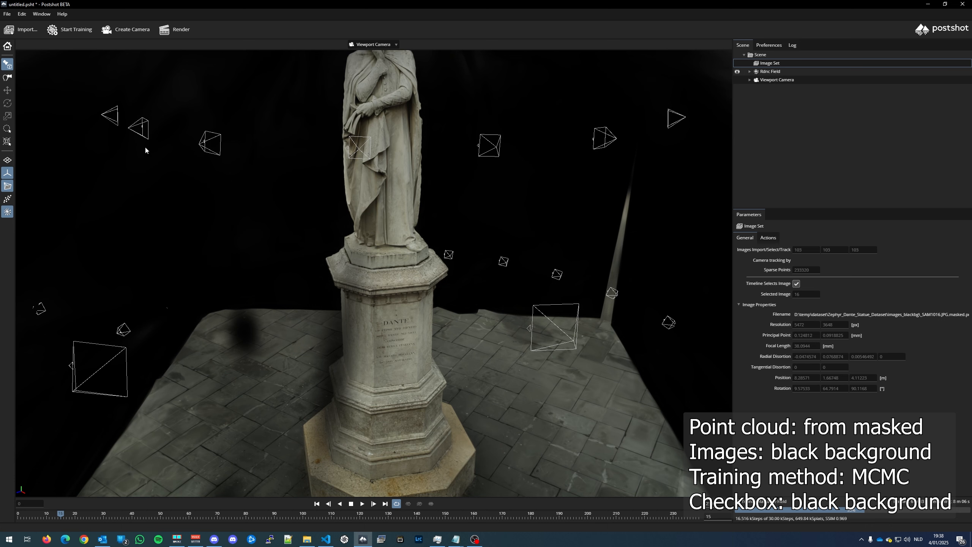
right_click(362, 538)
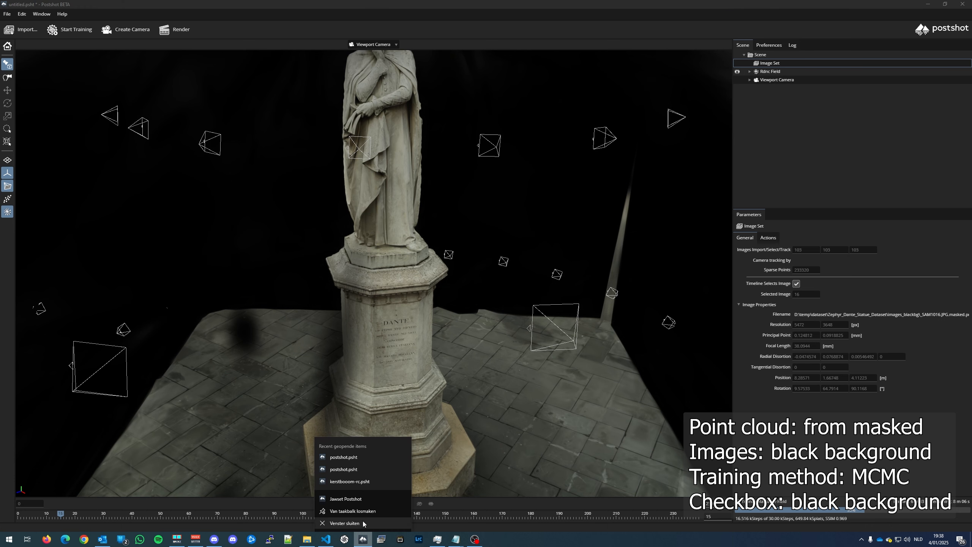
left_click(368, 501)
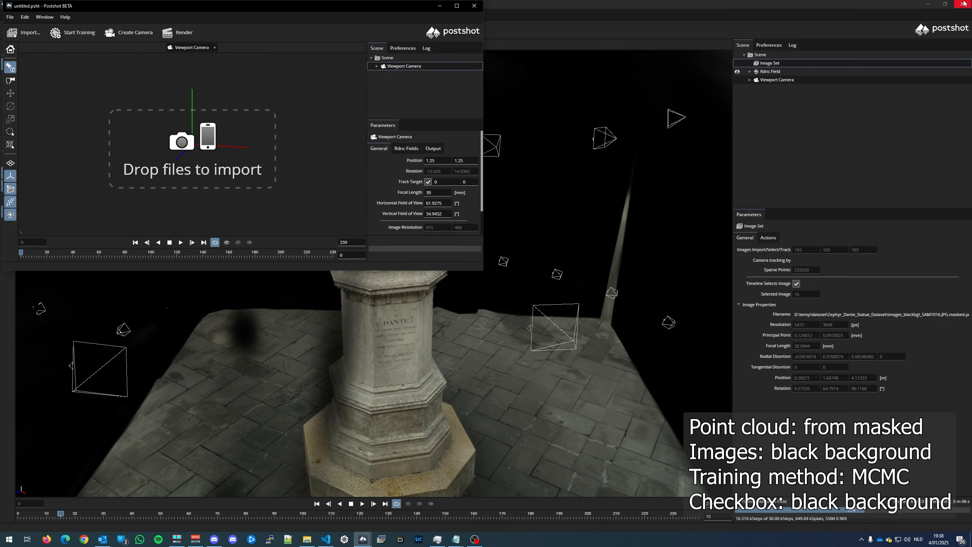
left_click(963, 3)
left_click(480, 266)
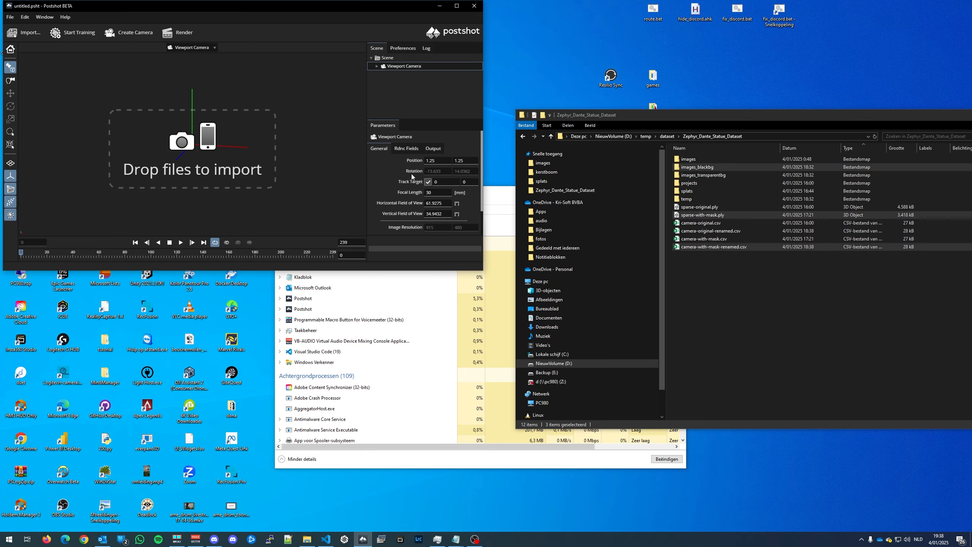
double_click(454, 8)
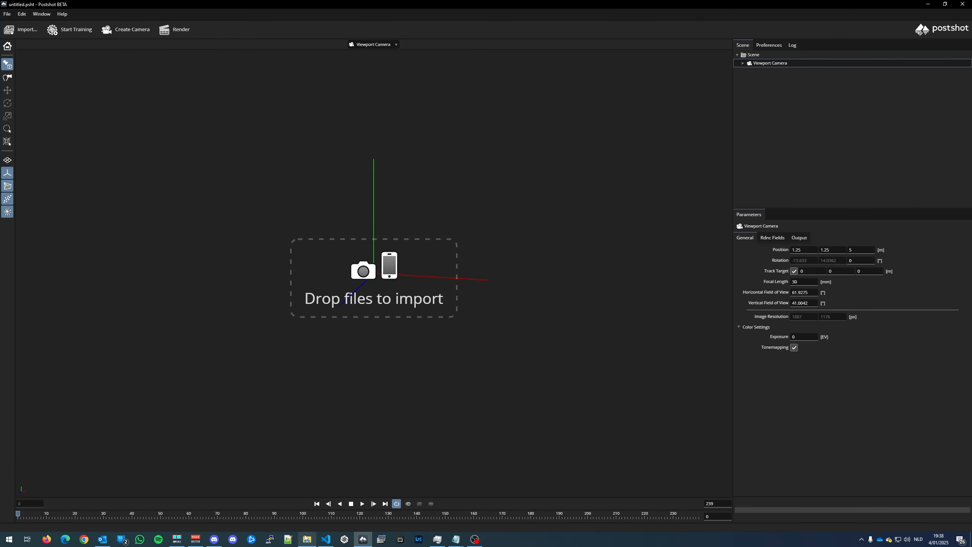
- Bring sparse-with-mask.ply, camera-with-mask-renamed.csv and the images_transparentbg folder from Zephyr_Dante_Statue_Dataset into the empty project
mouse_move(306, 538)
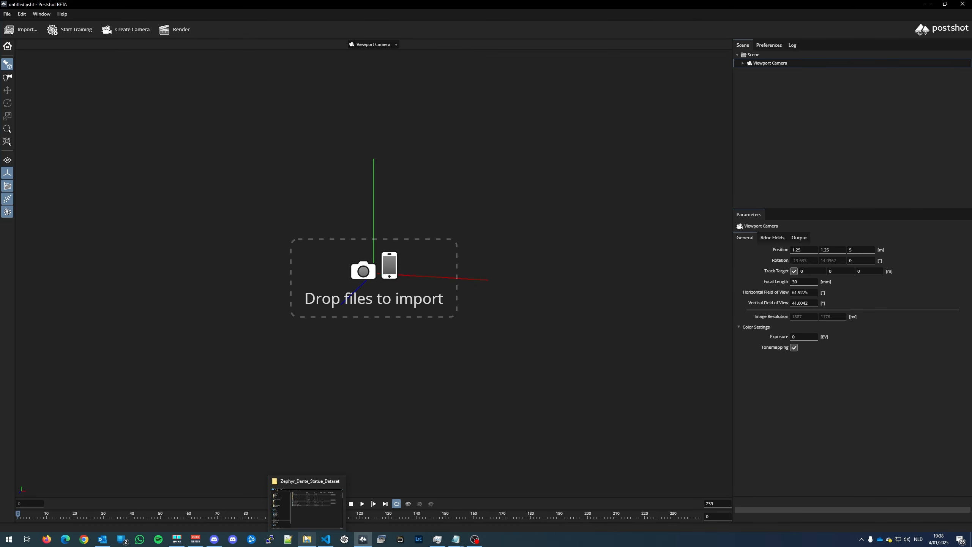
left_click(771, 237)
left_click(750, 238)
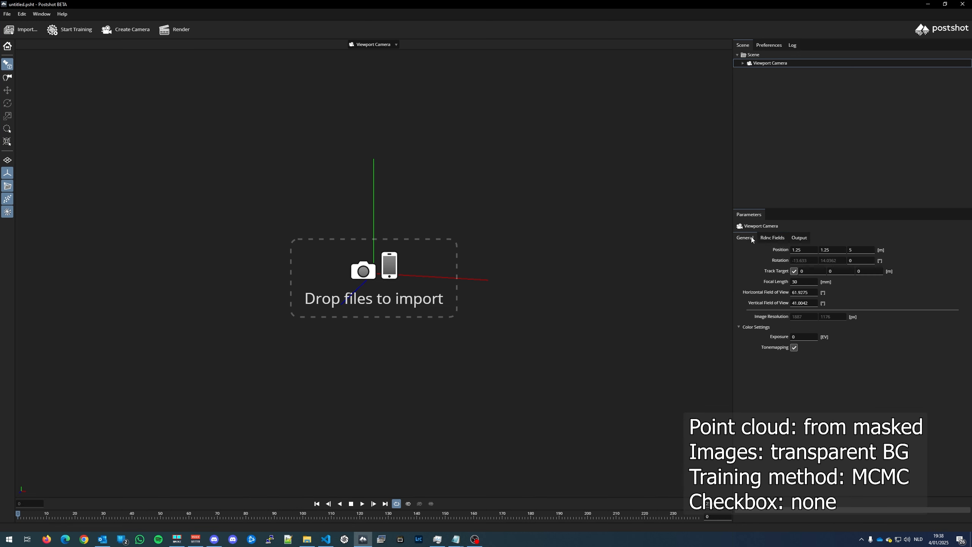
left_click(314, 538)
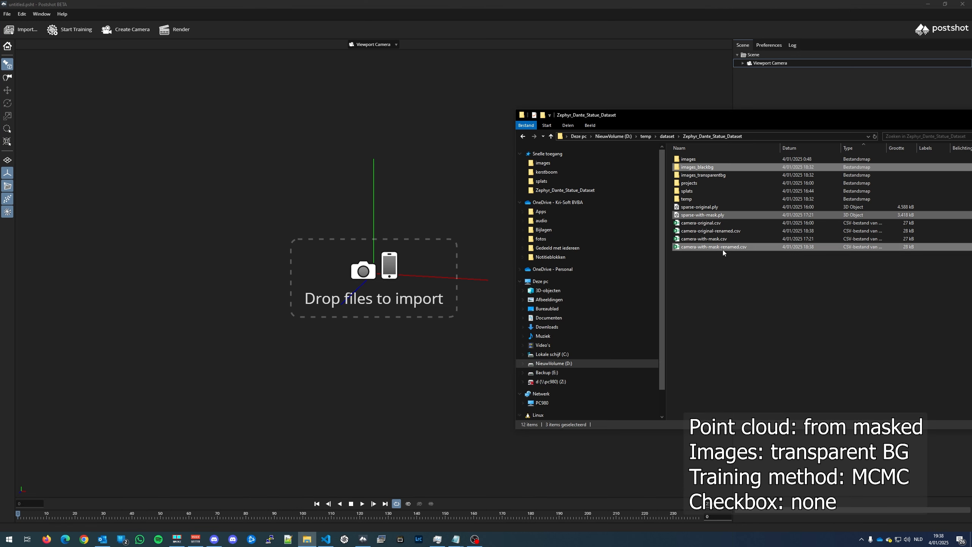
left_click(732, 168, "ctrl")
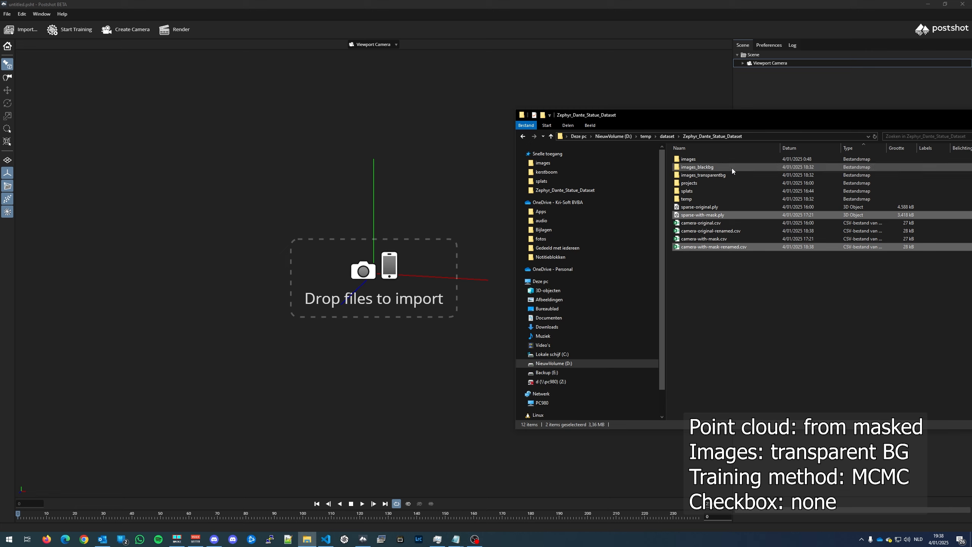
left_click(733, 175, "ctrl")
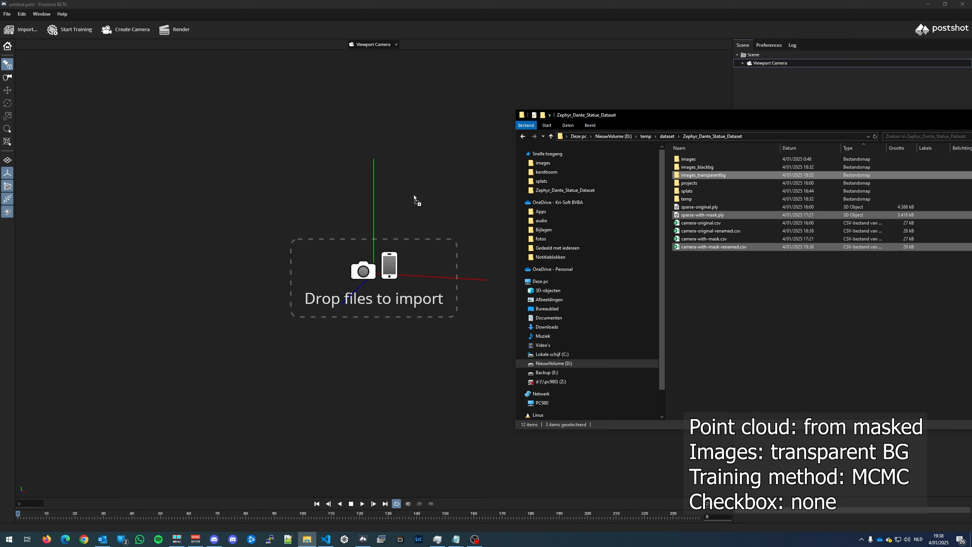
left_click_drag(414, 196, 413, 196)
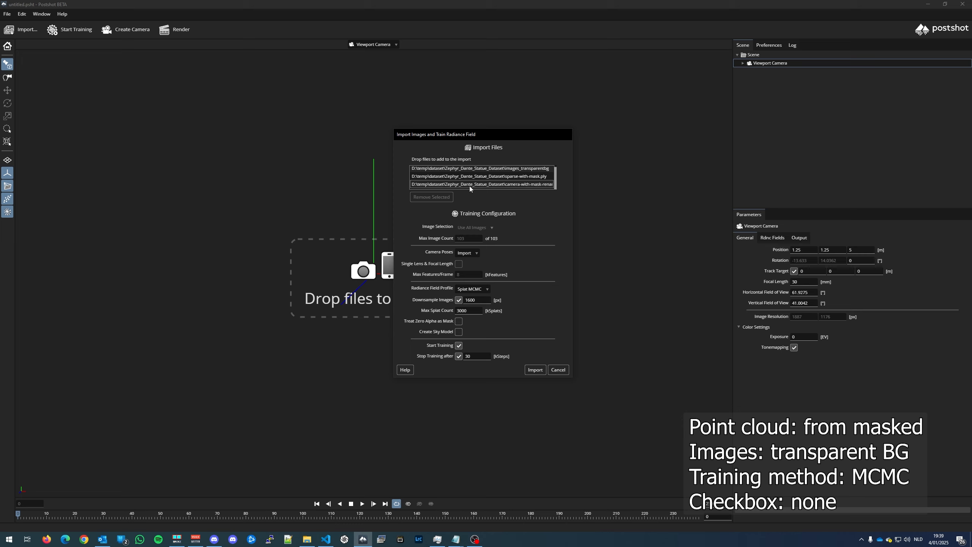
- Import the files with the Splat MCMC profile and Start Training on, and view the training statue from another angle
left_click(535, 369)
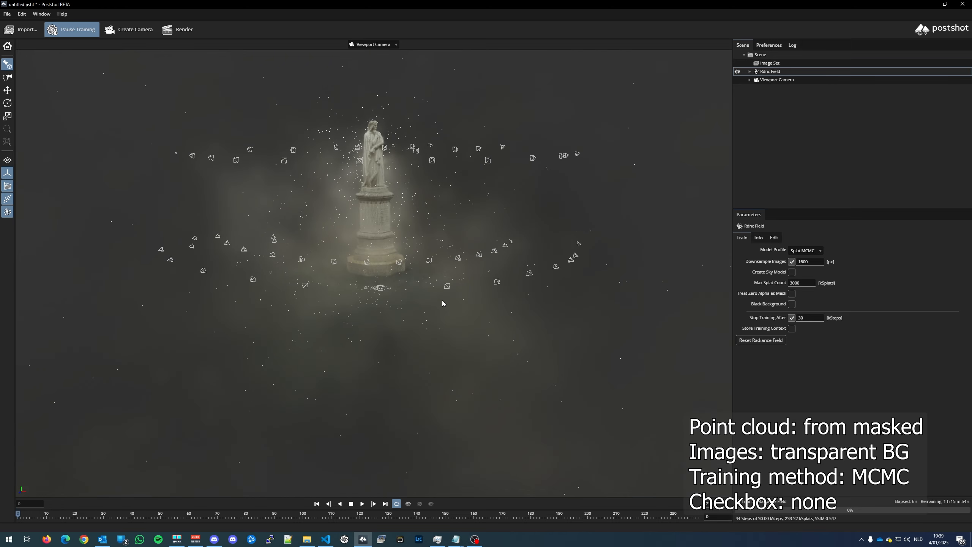
left_click_drag(441, 300, 415, 309)
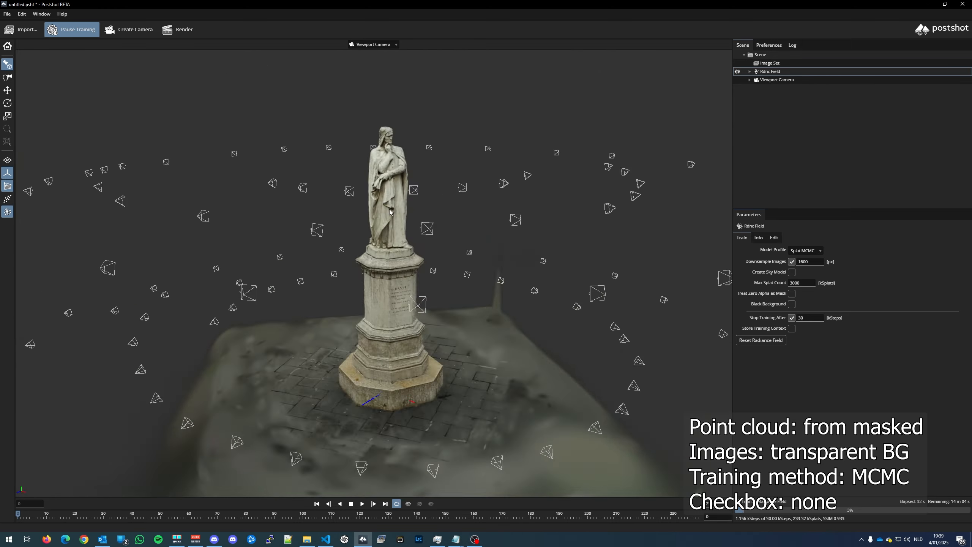
left_click(374, 503)
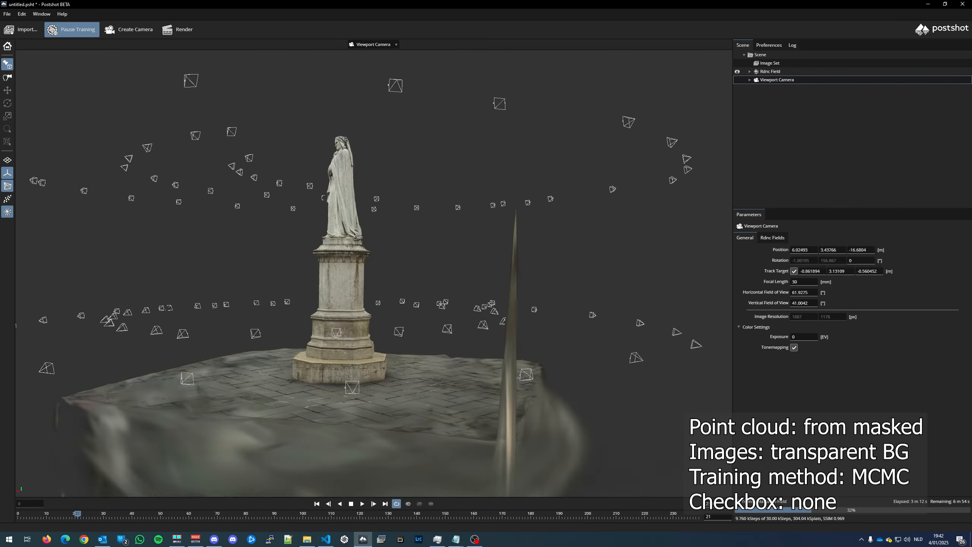
- Pause and resume the training, and hide the radiance field in the viewport
left_click(62, 34)
left_click(62, 34)
left_click(7, 212)
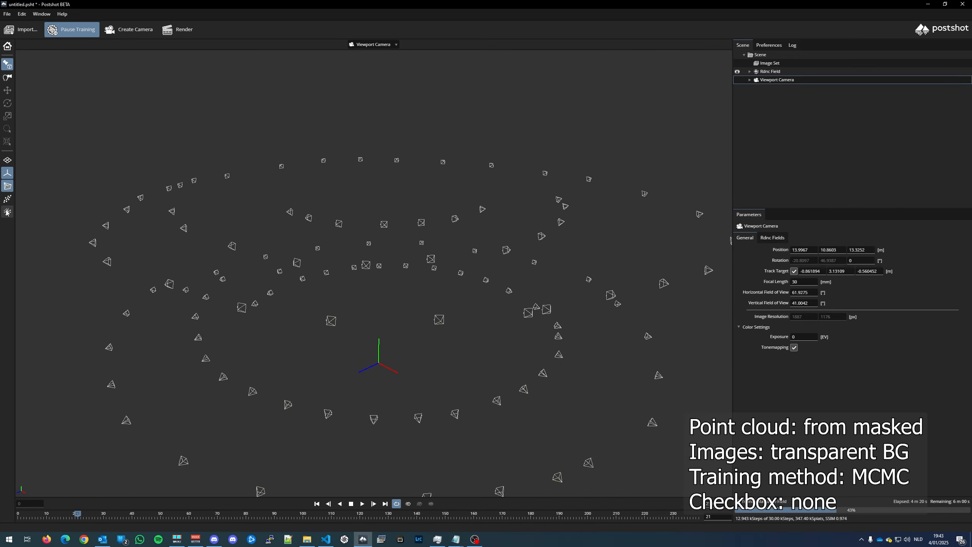
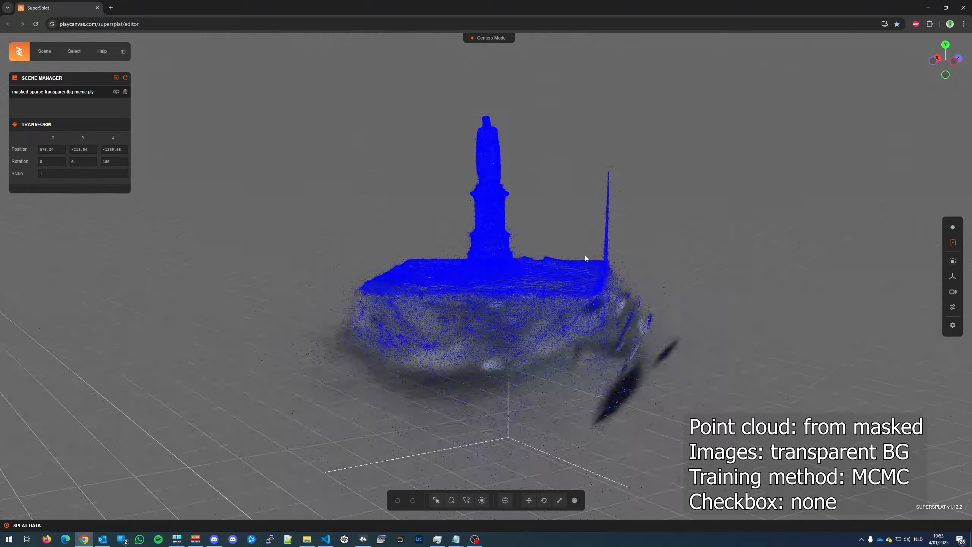
- Examine the splat centers of masked-sparse-transparentbg-mcmc.ply around the statue and paving from several angles and distances
scroll(629, 233, "up", 5)
left_click_drag(629, 233, 723, 297)
scroll(487, 269, "down", 8)
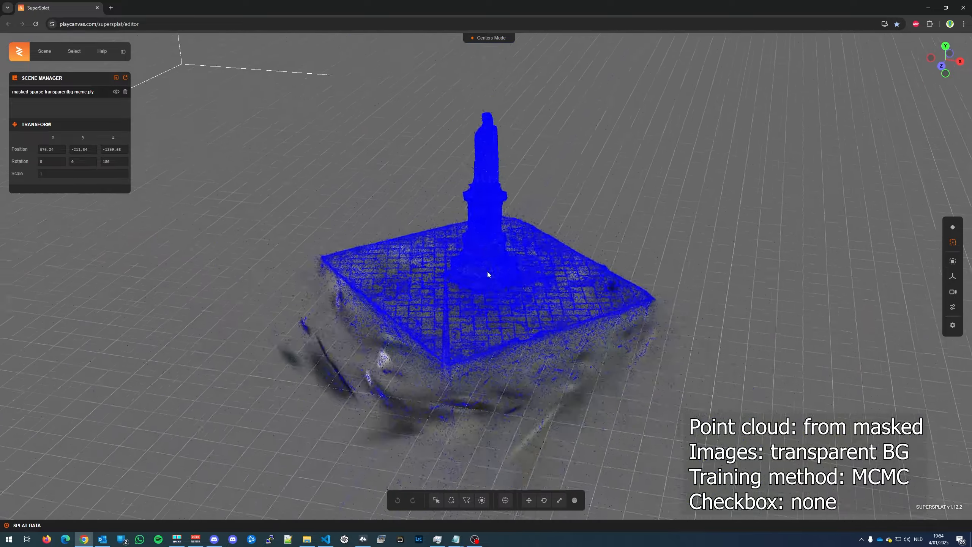
left_click_drag(487, 269, 516, 235)
scroll(516, 235, "up", 3)
scroll(516, 235, "up", 2)
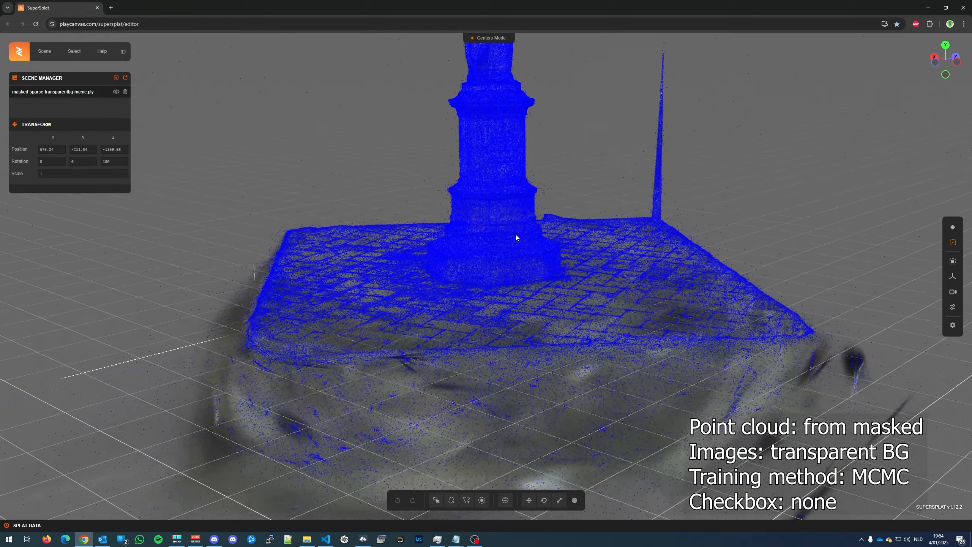
scroll(516, 235, "down", 5)
scroll(264, 234, "down", 5)
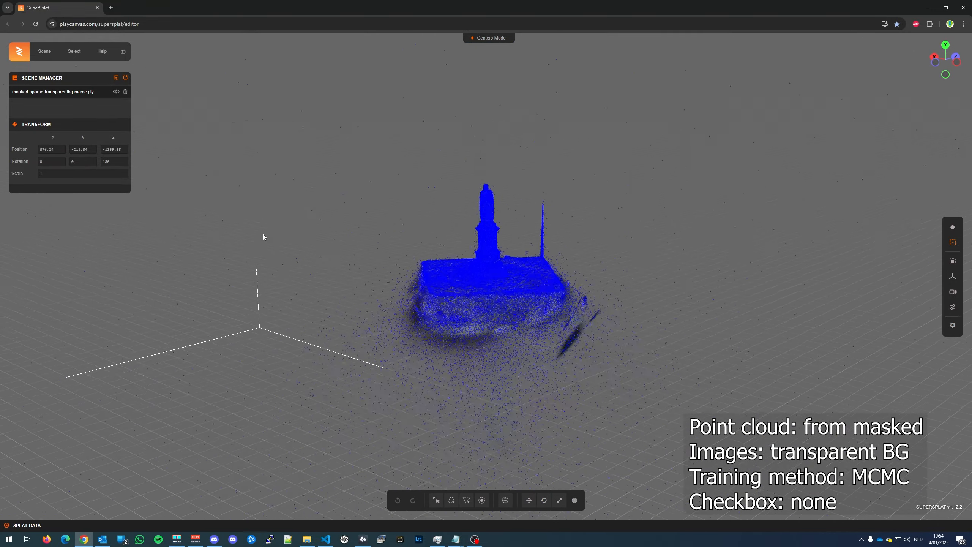
scroll(264, 234, "up", 3)
- Inspect the splat in Rings Mode, open its splat data totals, and close SuperSplat
left_click(490, 38)
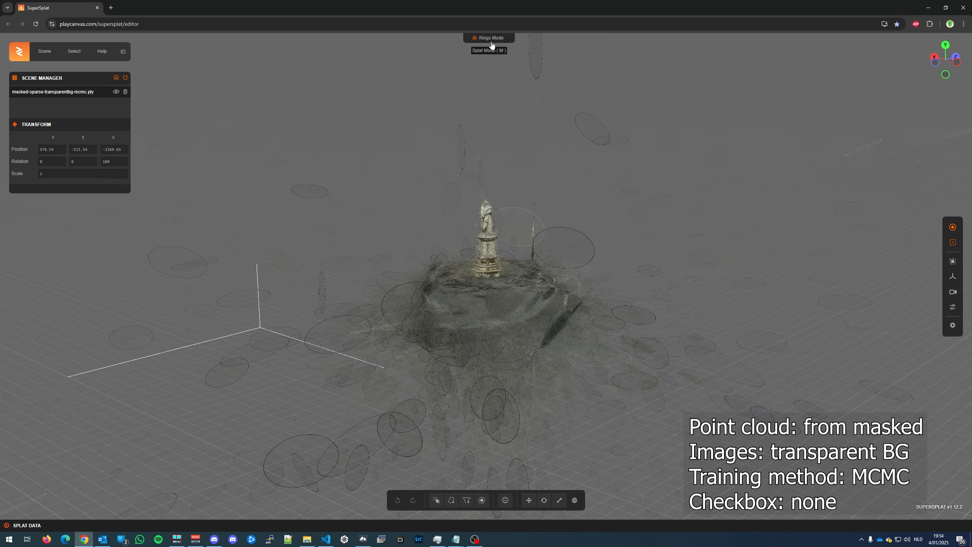
left_click_drag(412, 205, 336, 342)
scroll(444, 247, "up", 5)
scroll(444, 247, "down", 3)
left_click(23, 525)
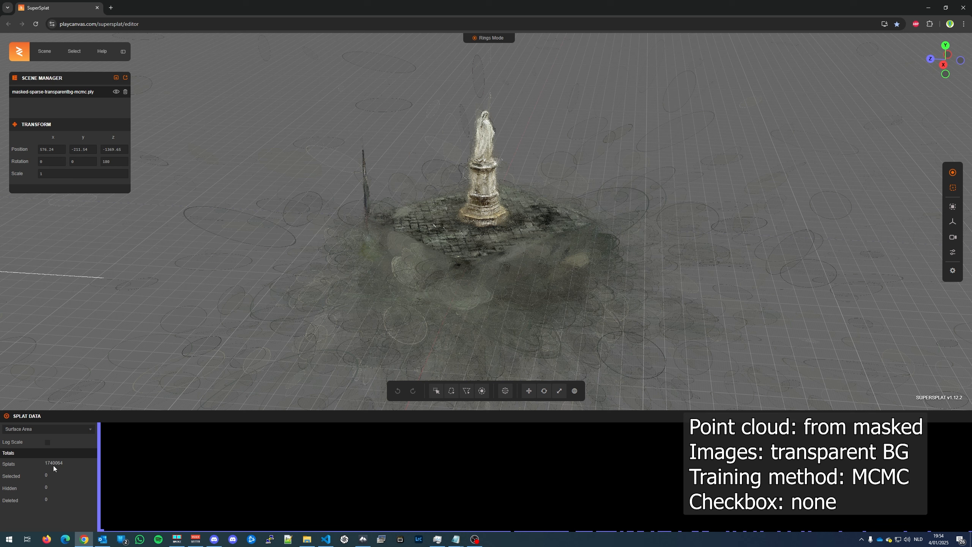
scroll(487, 330, "down", 3)
left_click_drag(497, 326, 298, 252)
left_click(97, 8)
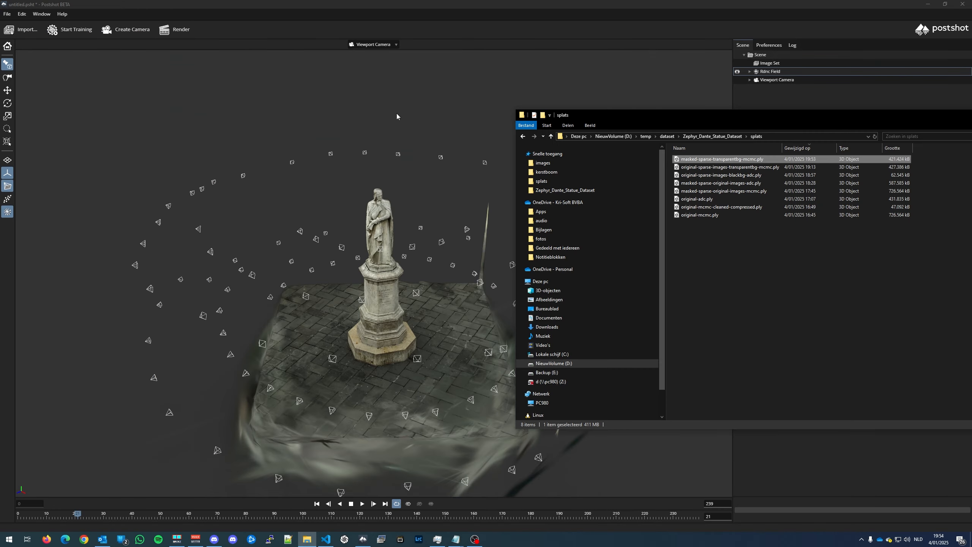
- Switch to Postshot, reset the radiance field, and start training again with Treat Zero Alpha as Mask enabled
left_click(575, 9)
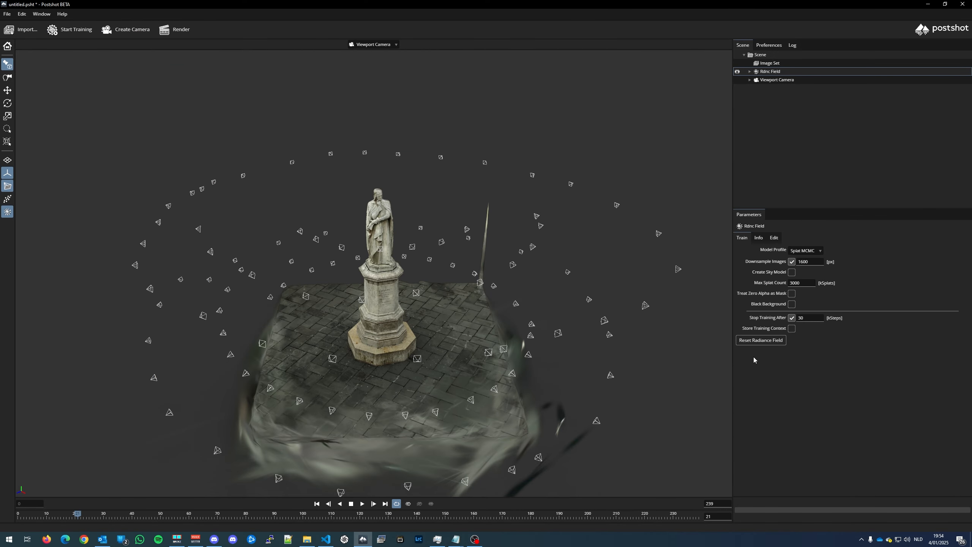
left_click(751, 340)
left_click(525, 272)
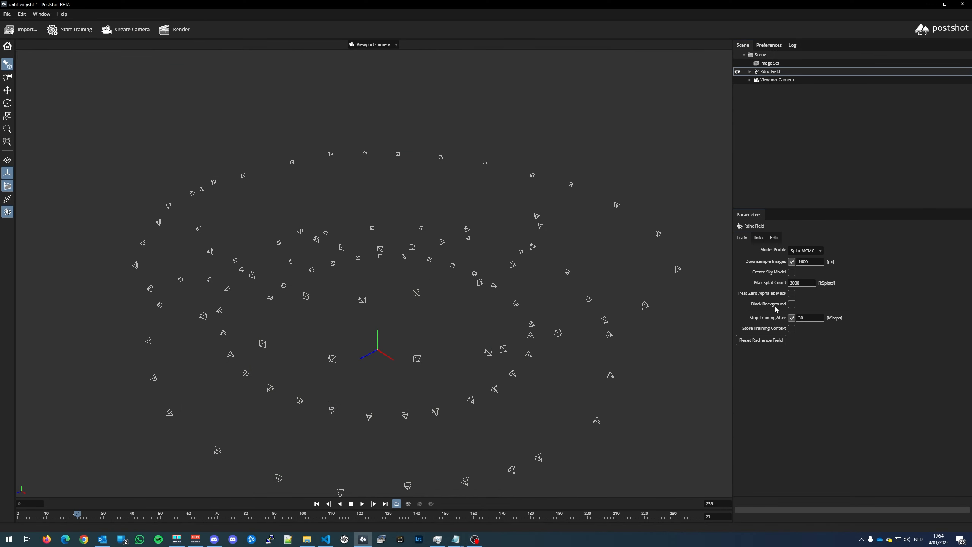
left_click(791, 294)
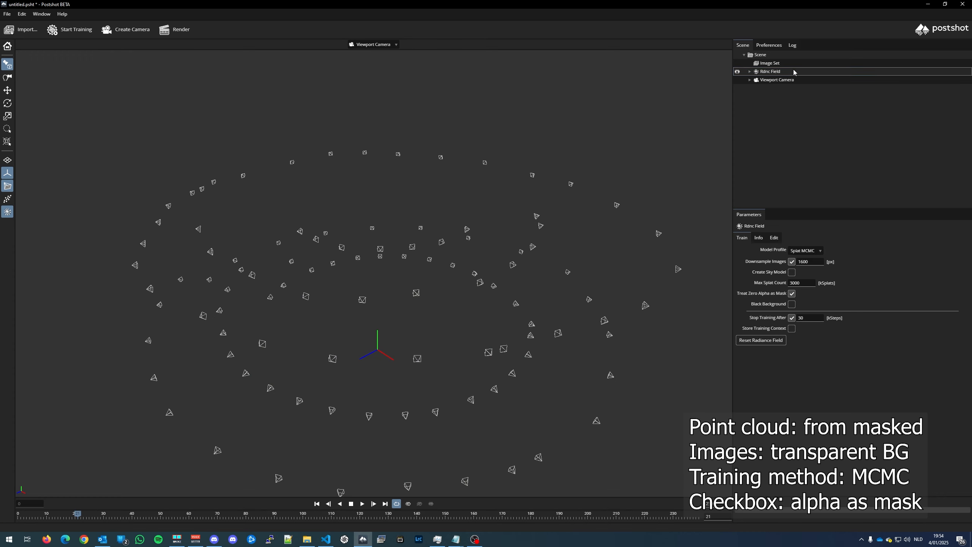
left_click(70, 29)
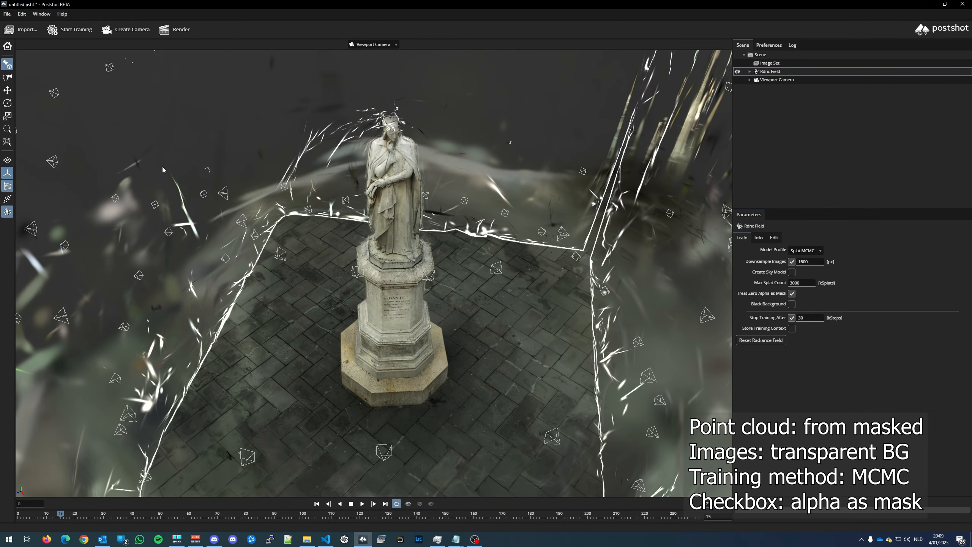
- Export the radiance field to the splats folder as masked-sparse-transparentbg-mcmc-alpha-as-mask.ply
left_click(7, 13)
left_click(23, 91)
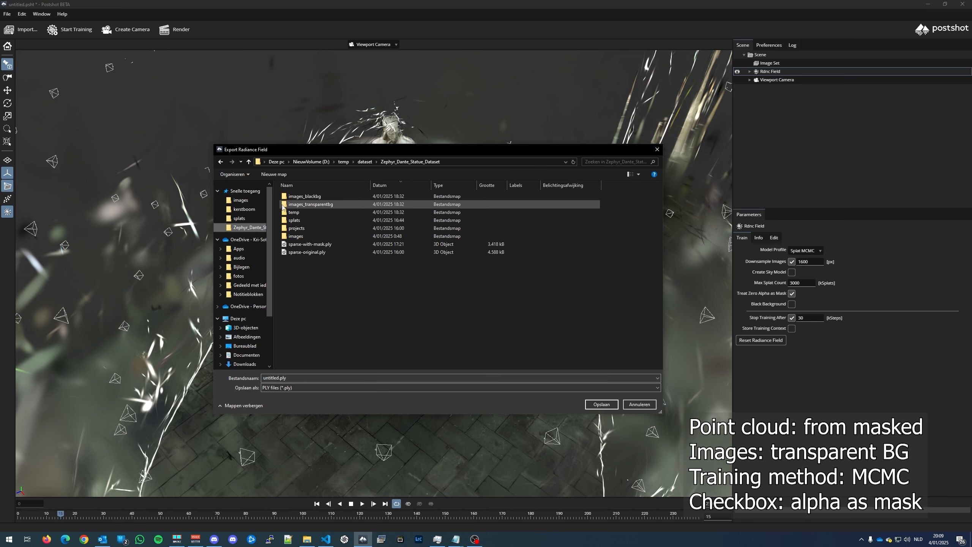
double_click(295, 220)
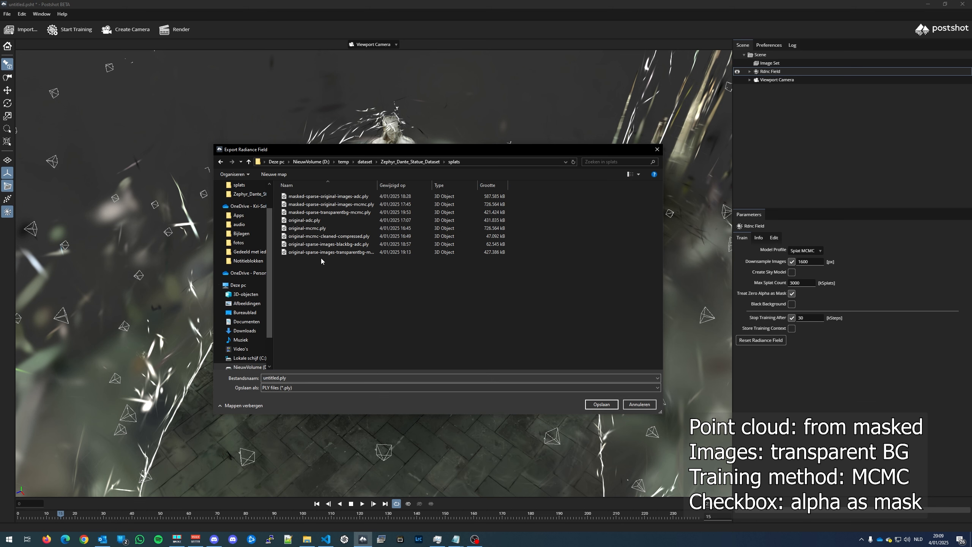
left_click(330, 212)
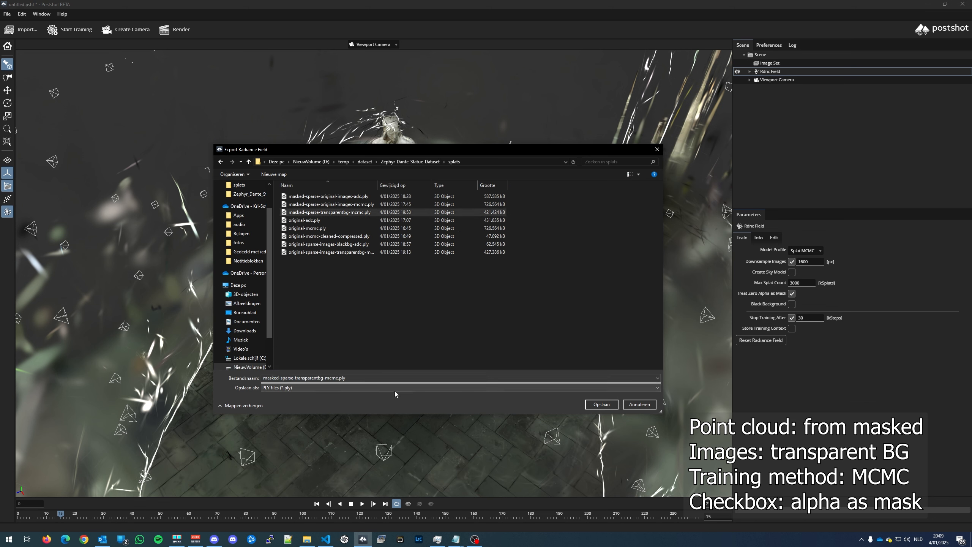
type("-alpha-as-mask")
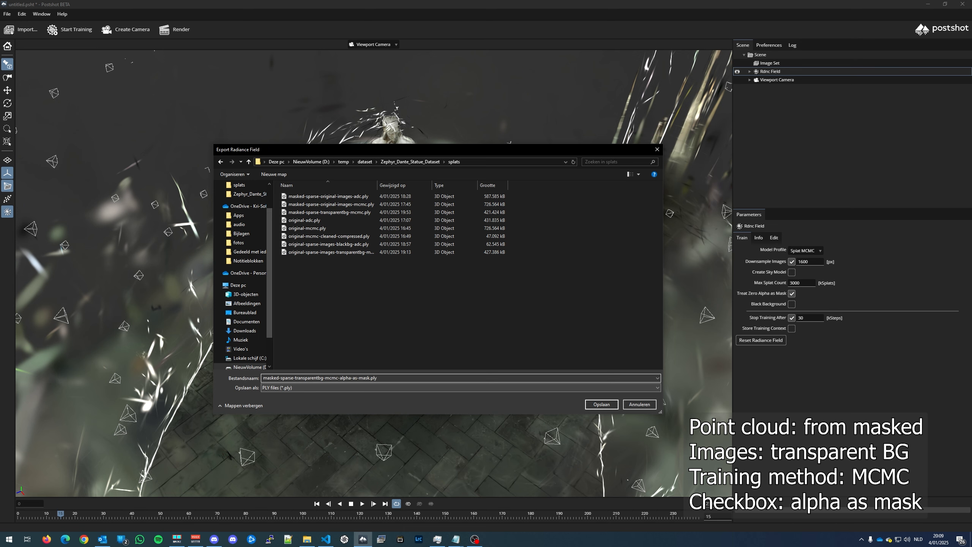
key("Return")
- Check the splats folder in File Explorer for the alpha-as-mask export and return to Postshot
left_click(307, 539)
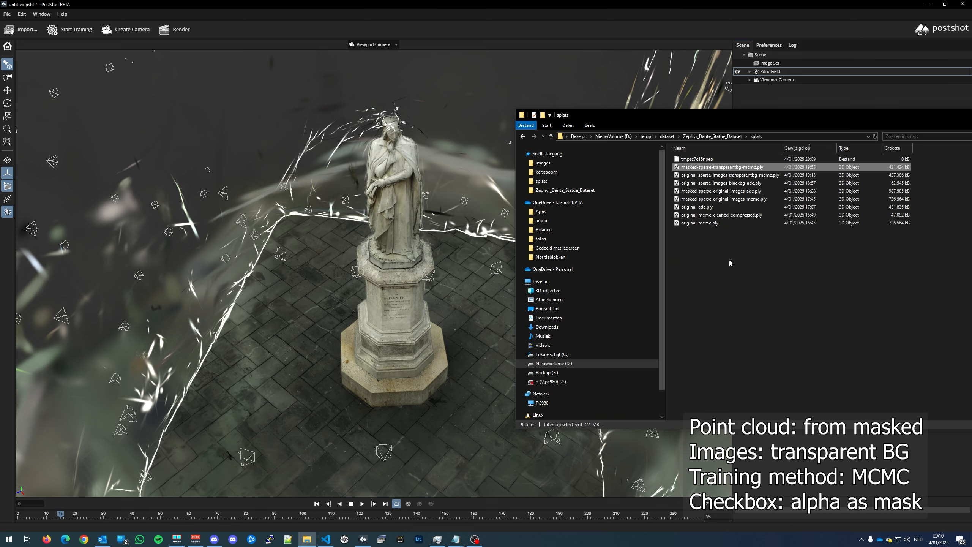
left_click(755, 160)
left_click(288, 3)
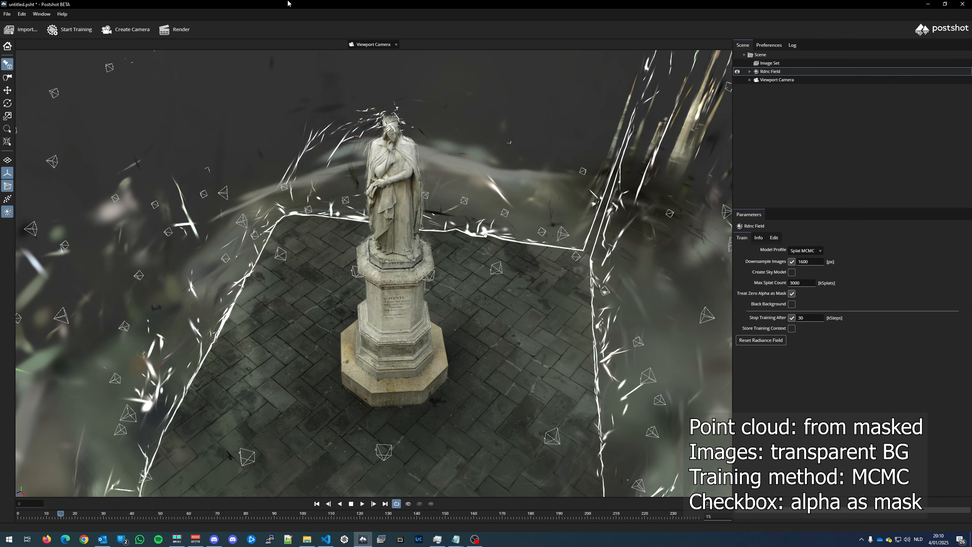
- Reset the radiance field and start training with the Splat ADC profile, Treat Zero Alpha as Mask off, and the log shown
left_click(784, 342)
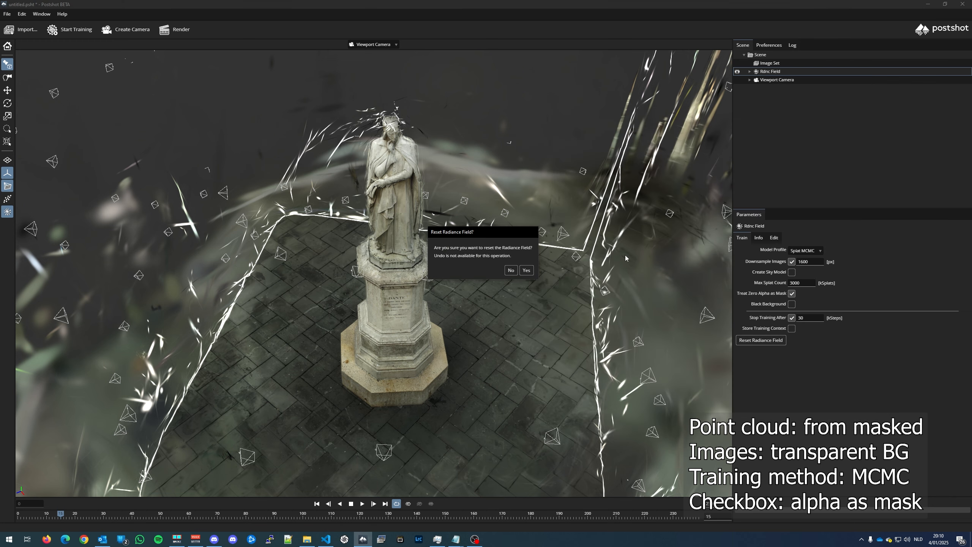
left_click(527, 271)
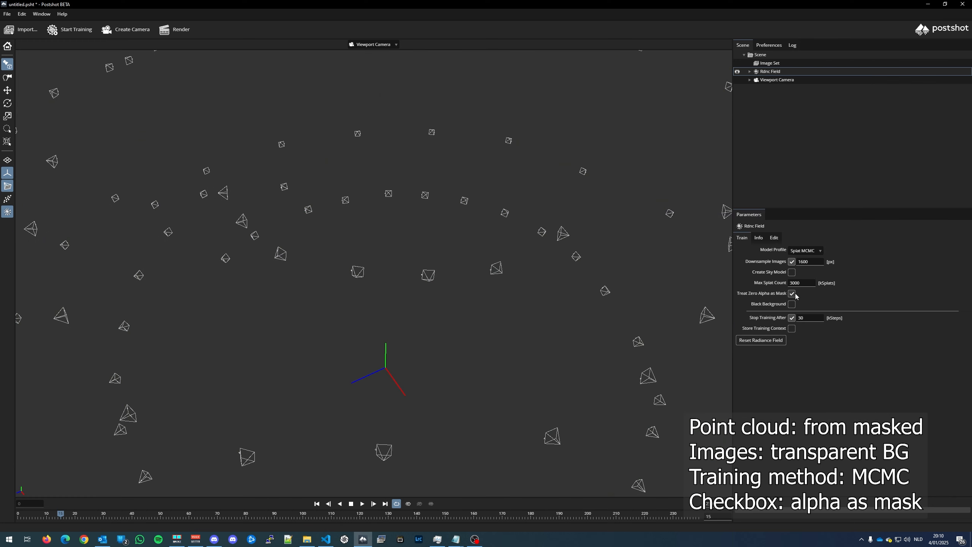
left_click(804, 250)
left_click(805, 273)
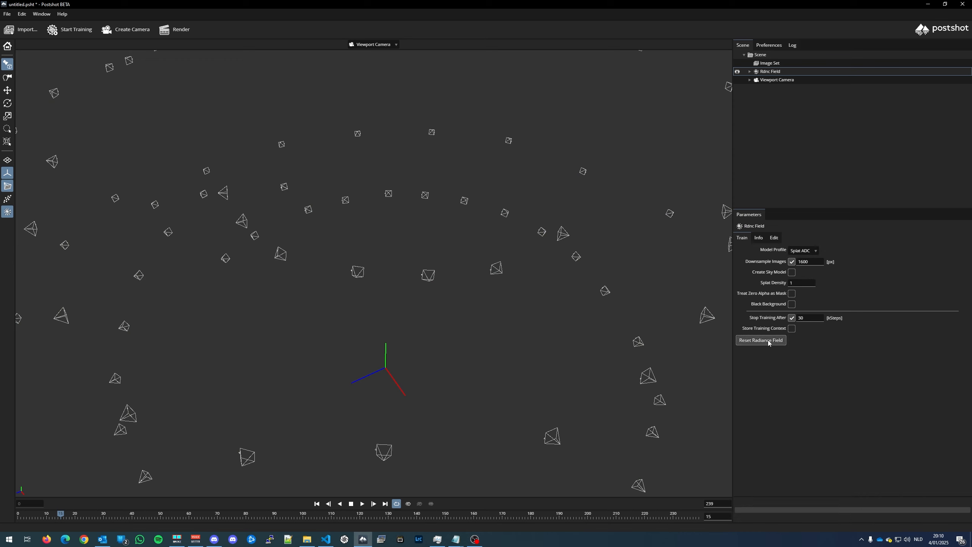
left_click(791, 46)
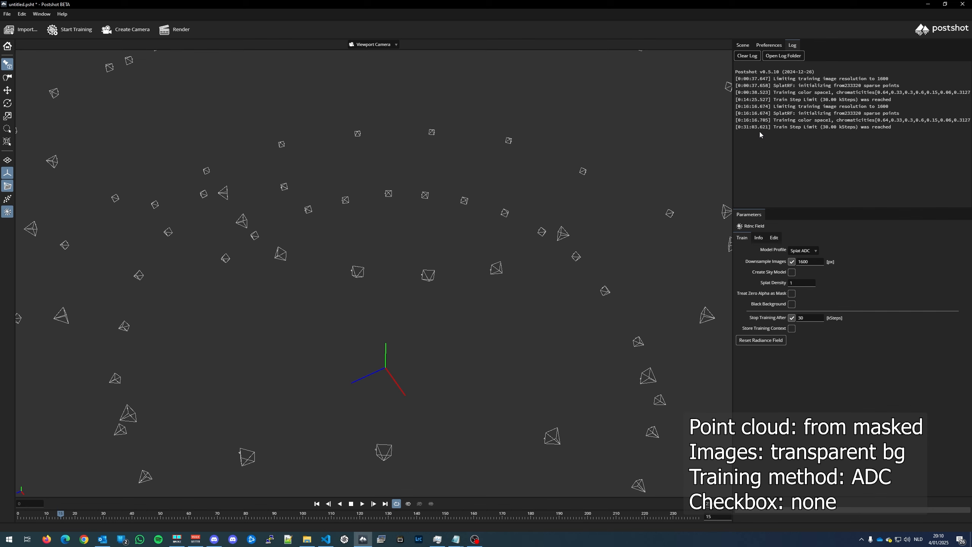
left_click(69, 30)
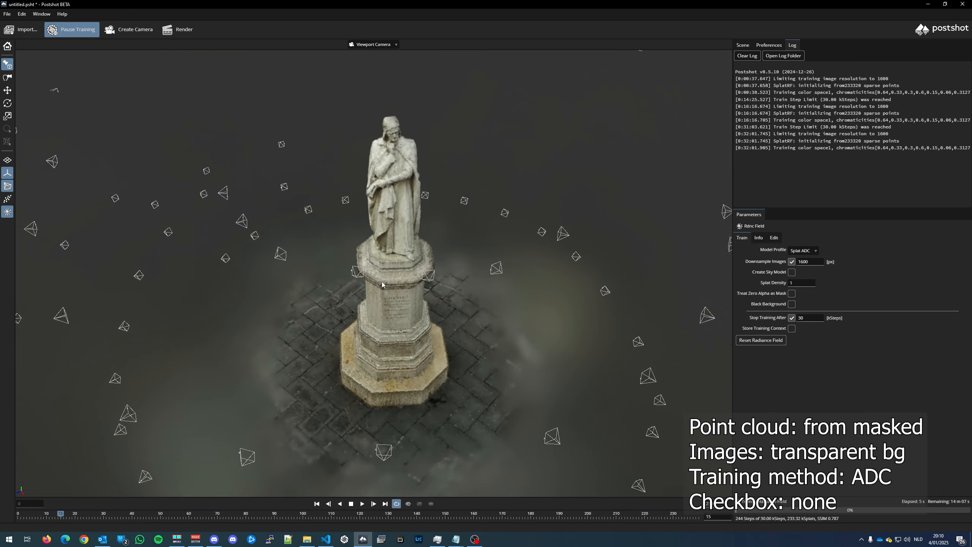
- Examine the statue and its paving from several angles during the Splat ADC training
mouse_move(384, 283)
left_mouse_down()
mouse_move(348, 270)
mouse_move(370, 214)
mouse_move(380, 281)
left_mouse_up()
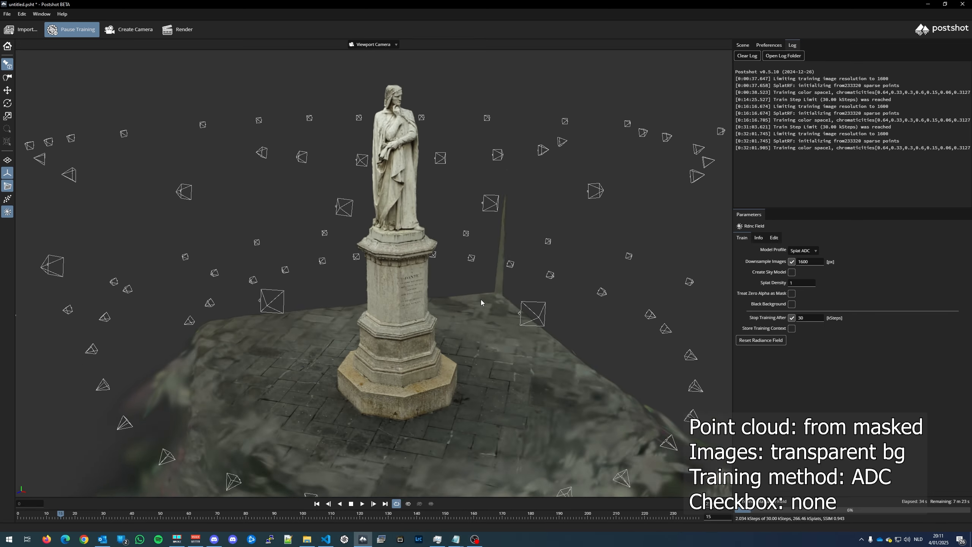
left_click_drag(481, 300, 501, 348)
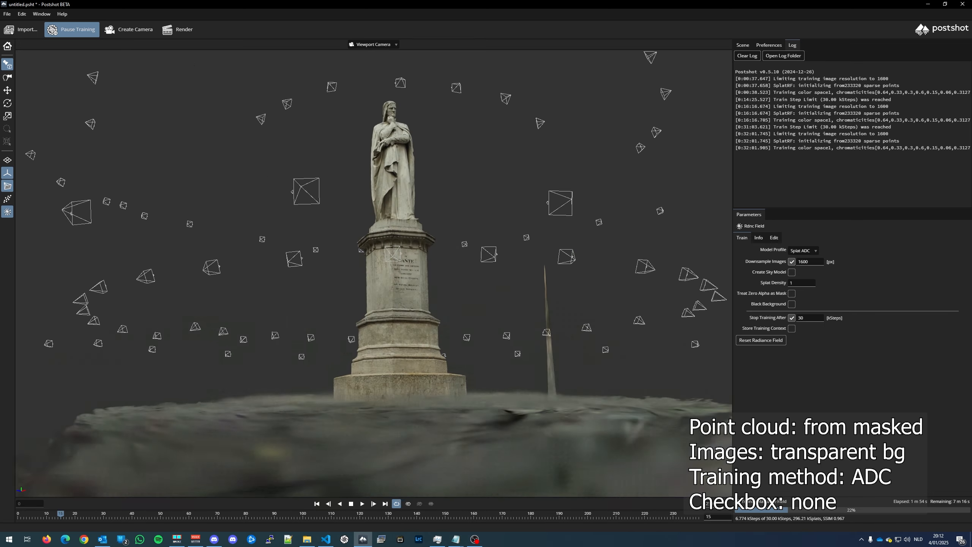
scroll(323, 358, "up", 3)
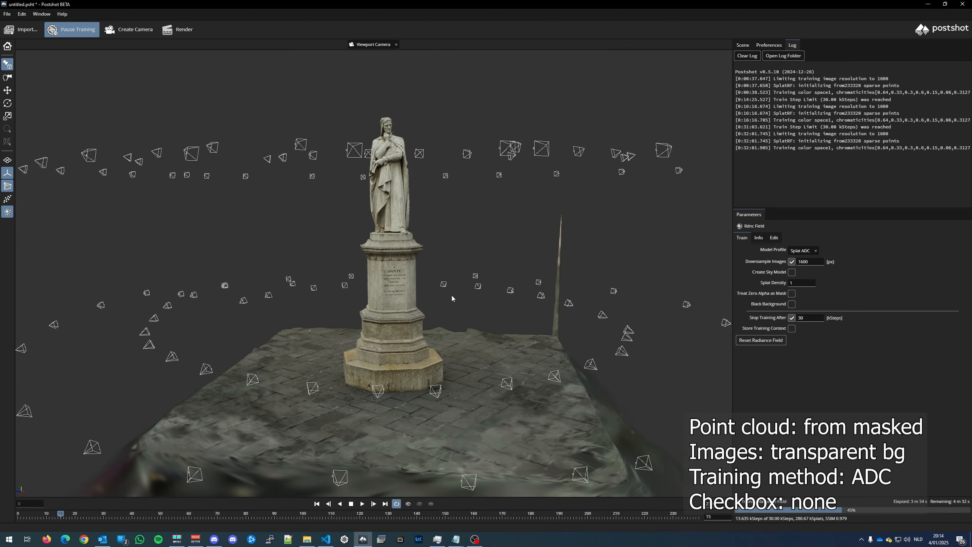
left_click(7, 213)
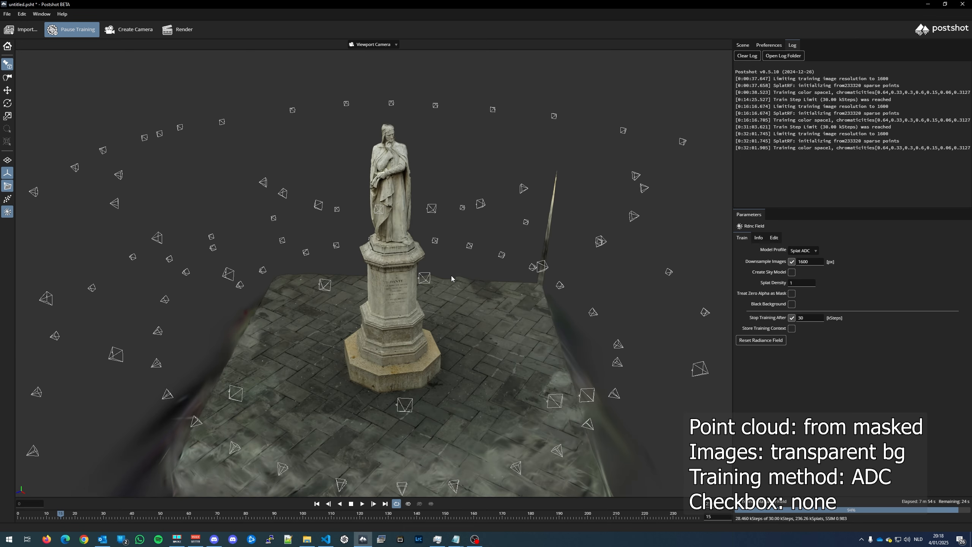
left_click(520, 266)
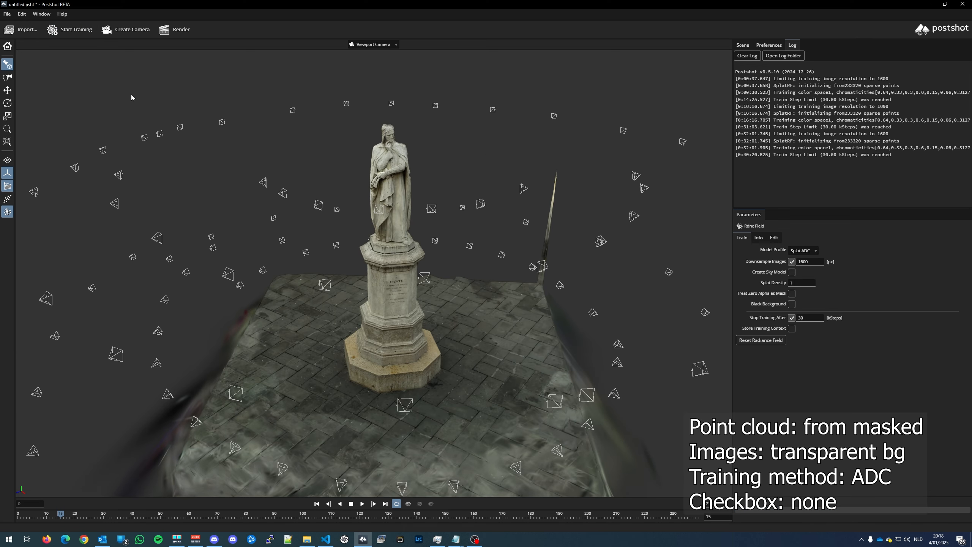
- Export the radiance field to the splats folder of Zephyr_Dante_Statue_Dataset as masked-sparse-transparentbg-adc.ply
left_click(7, 13)
left_click(36, 101)
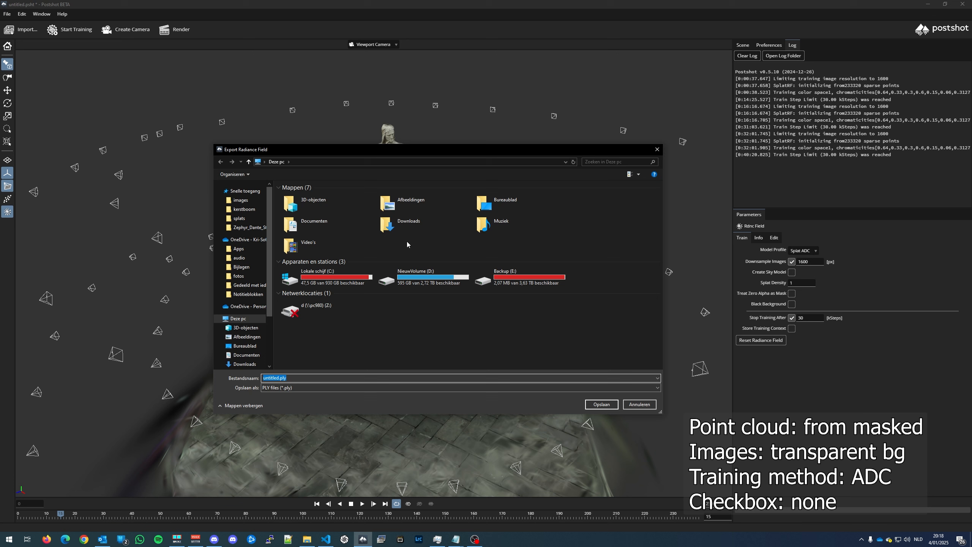
left_click(249, 227)
double_click(345, 220)
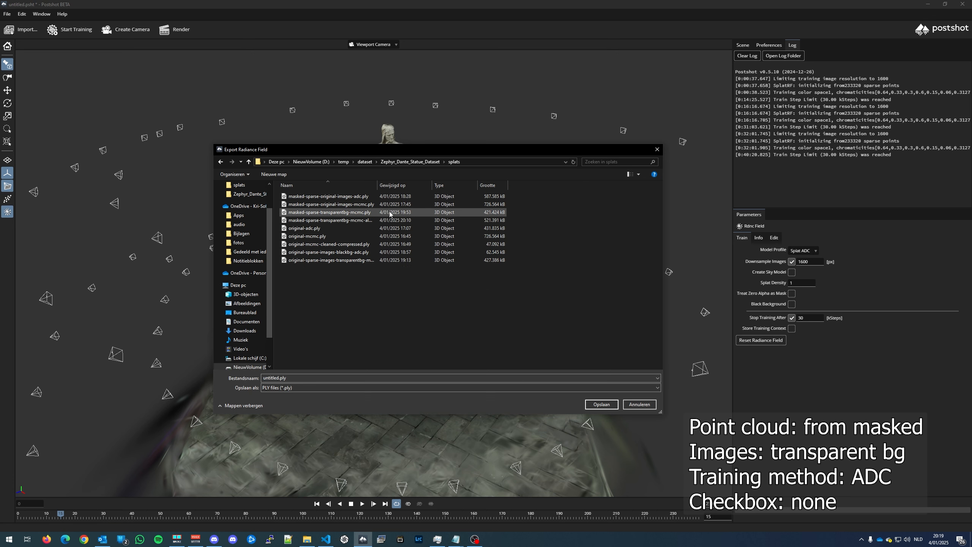
left_click(329, 212)
double_click(331, 377)
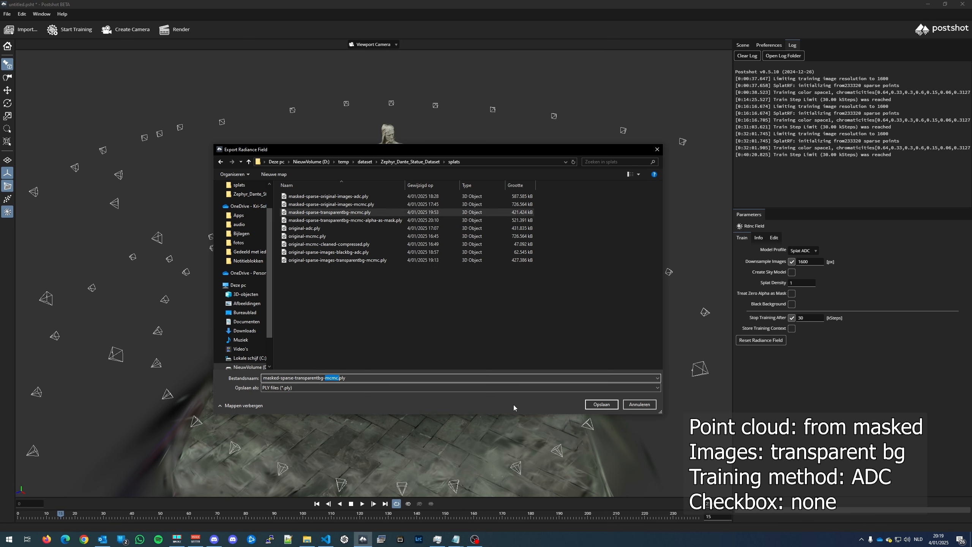
type("adc")
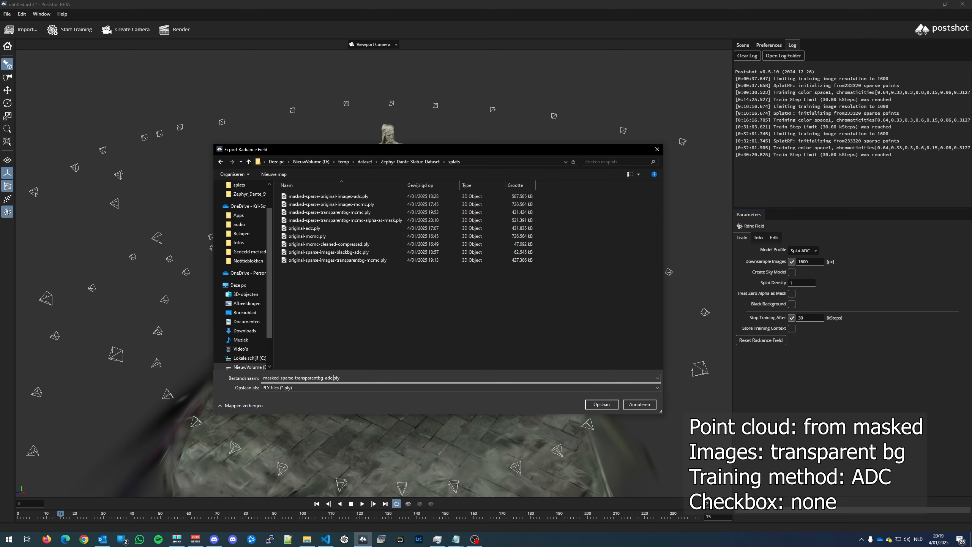
left_click(605, 406)
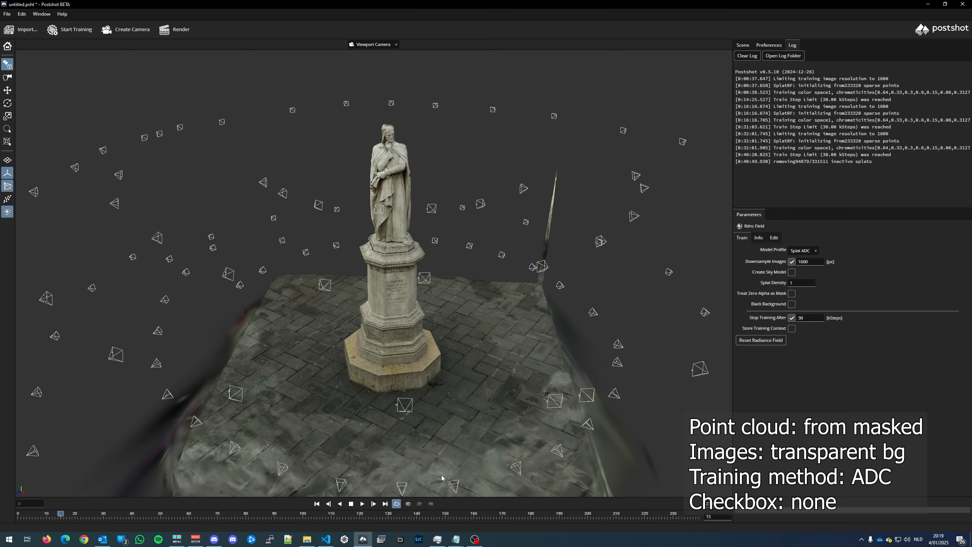
- Compare the size of masked-sparse-transparentbg-adc.ply with the other splat files in File Explorer and return to Postshot
left_click(307, 540)
left_click(805, 323)
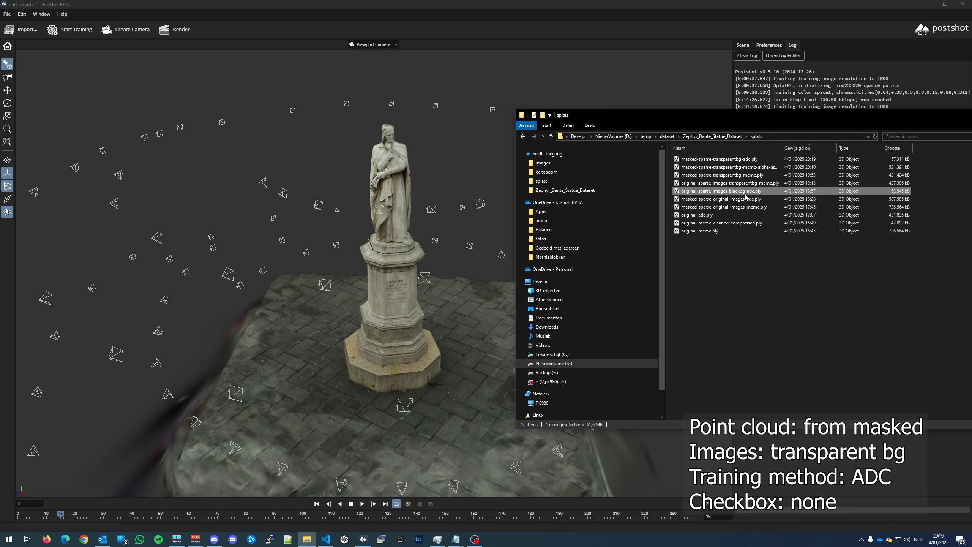
left_click(728, 158)
left_click(490, 182)
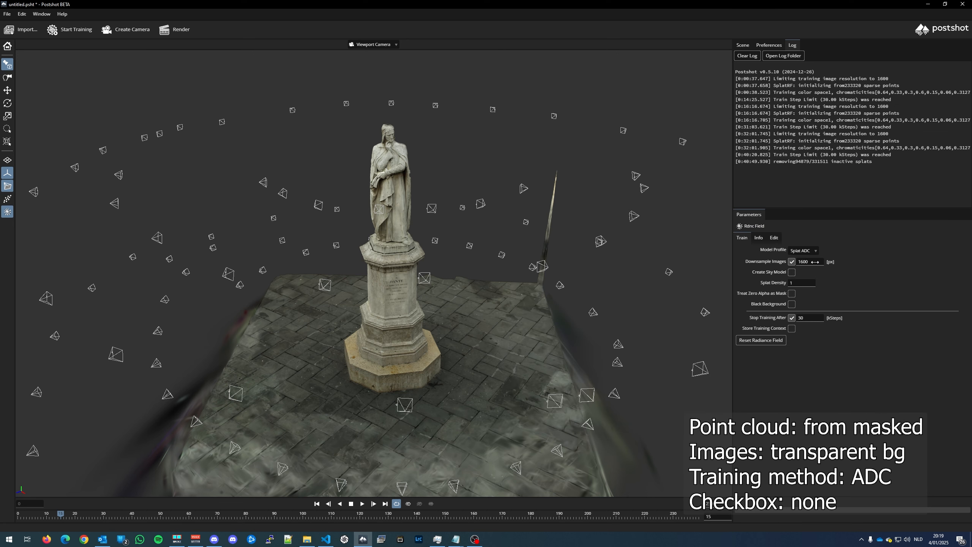
- Reset the radiance field and start Splat ADC training with Treat Zero Alpha as Mask enabled
left_click(792, 293)
left_click(527, 274)
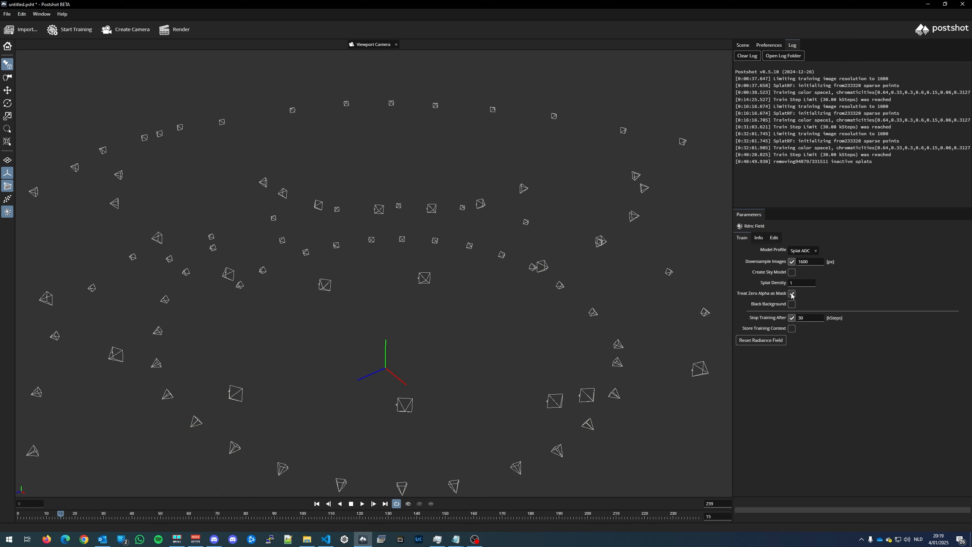
left_click(69, 34)
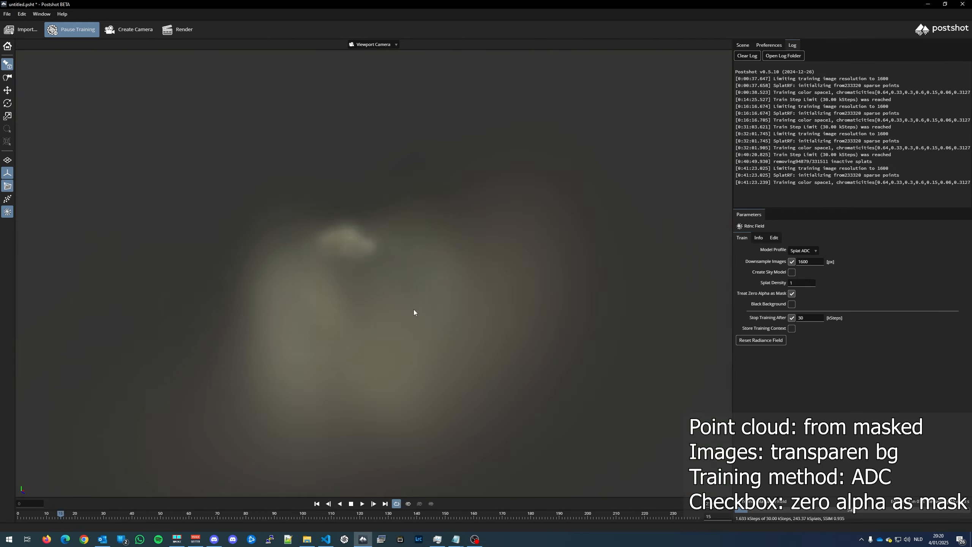
- Inspect the statue and its surroundings during the alpha-masked training, hiding the splats briefly and showing them again
left_click_drag(413, 310, 386, 278)
scroll(387, 278, "down", 4)
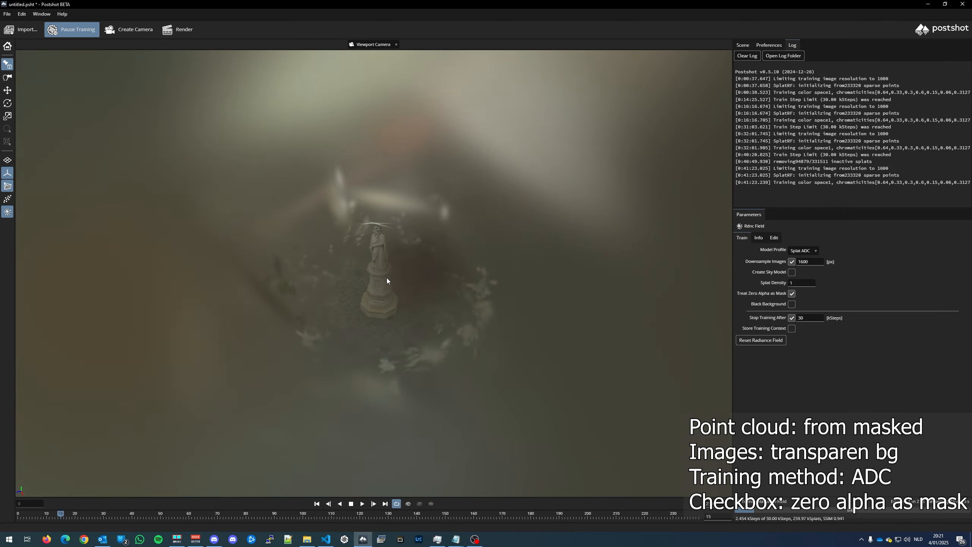
scroll(387, 278, "up", 5)
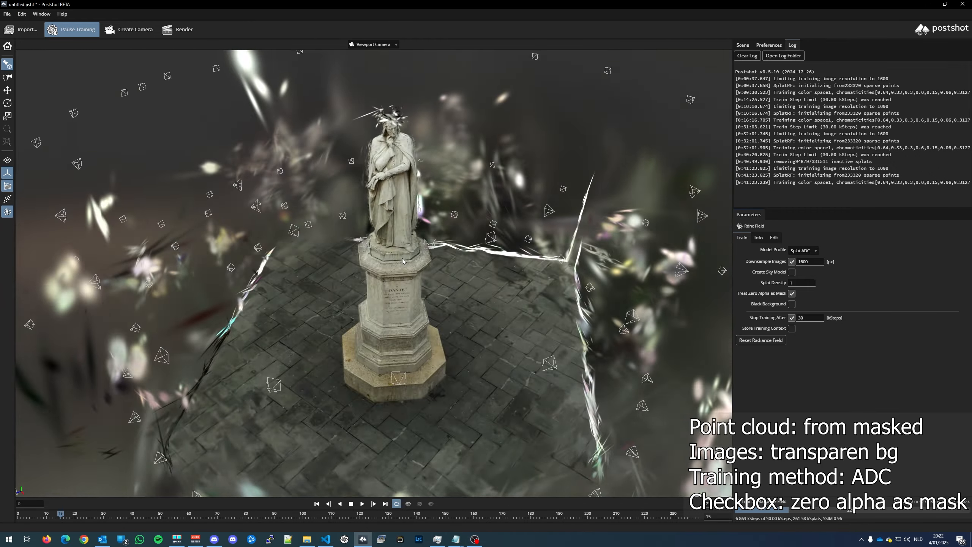
left_click(8, 211)
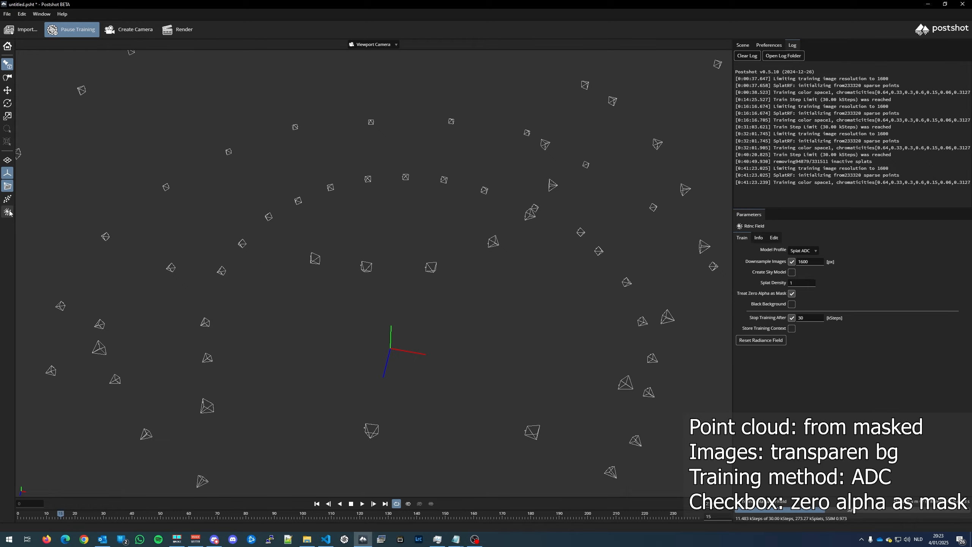
left_click(7, 211)
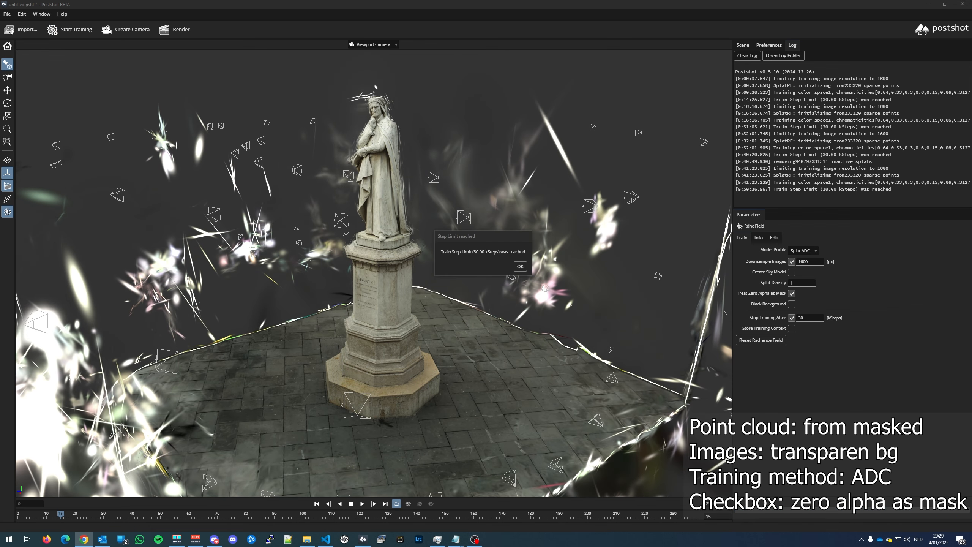
- Export the trained radiance field to the splats folder of Zephyr_Dante_Statue_Dataset as masked-sparse-transparentbg-adc-alpha-as-mask.ply
left_click(521, 267)
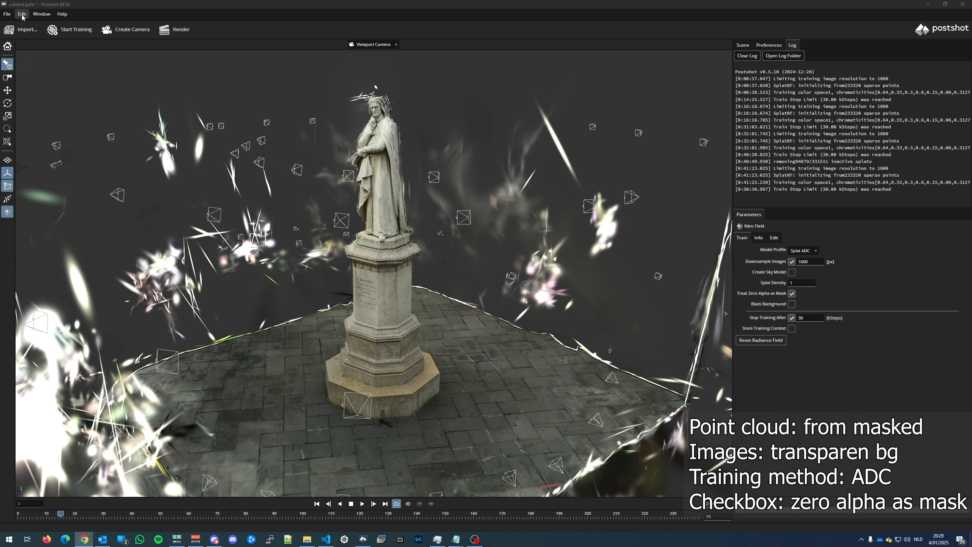
left_click(7, 13)
left_click(23, 94)
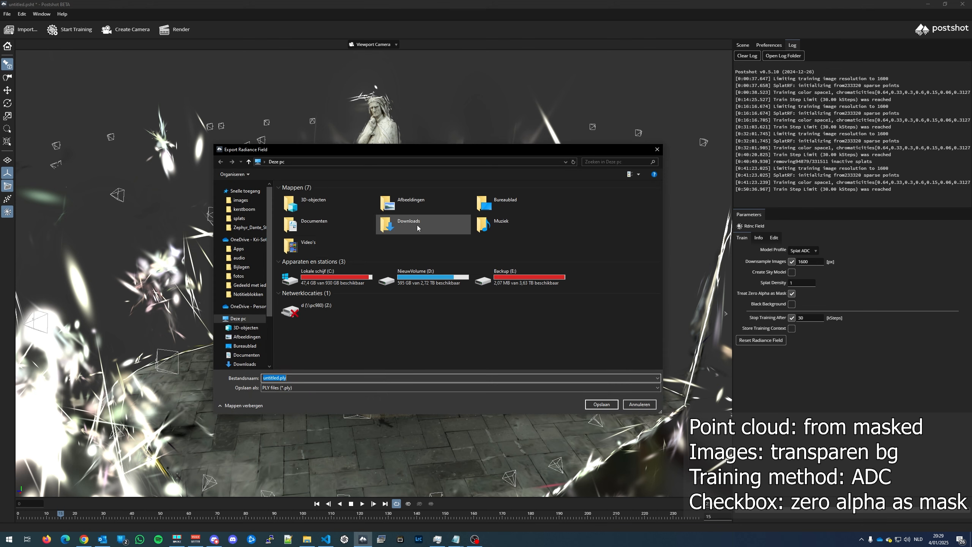
left_click(239, 218)
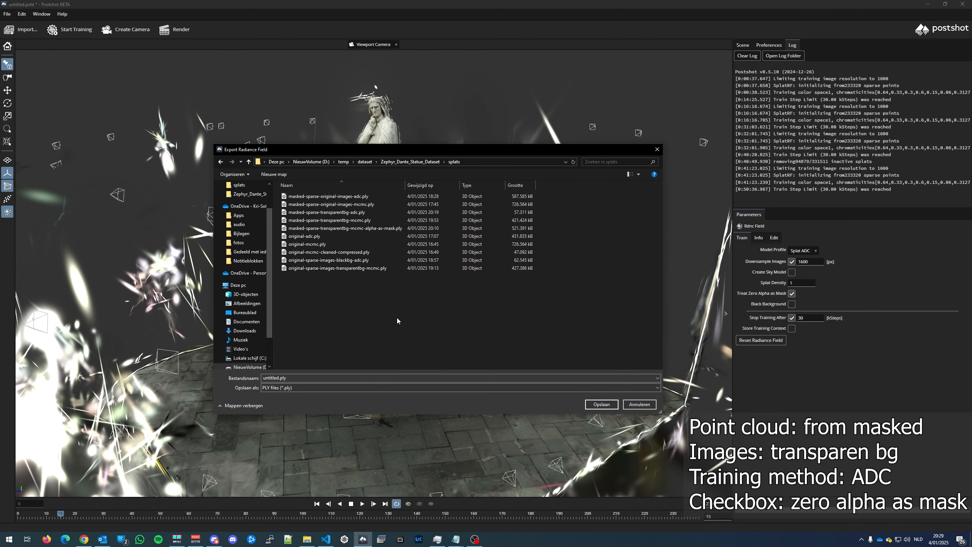
left_click(330, 212)
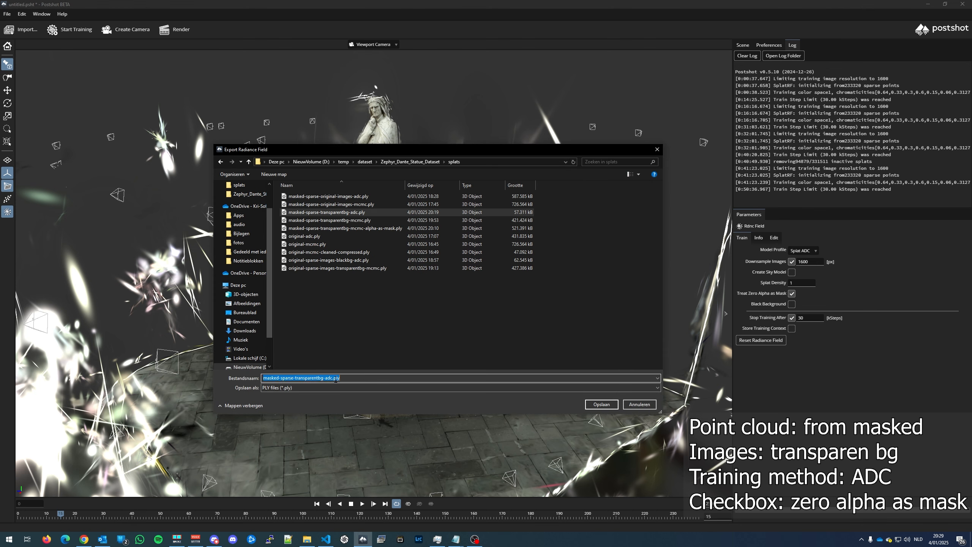
left_click(330, 378)
type("-alpha-as-mask")
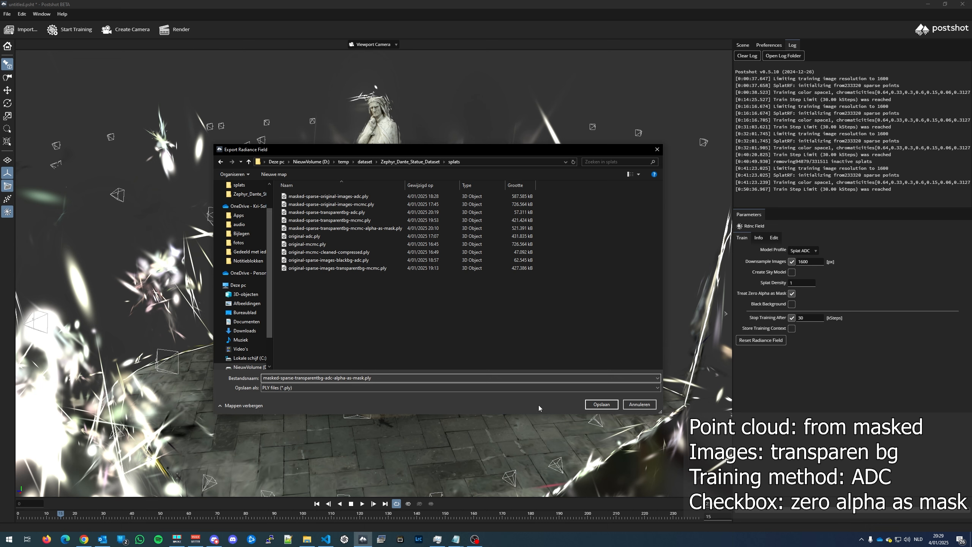
key("Return")
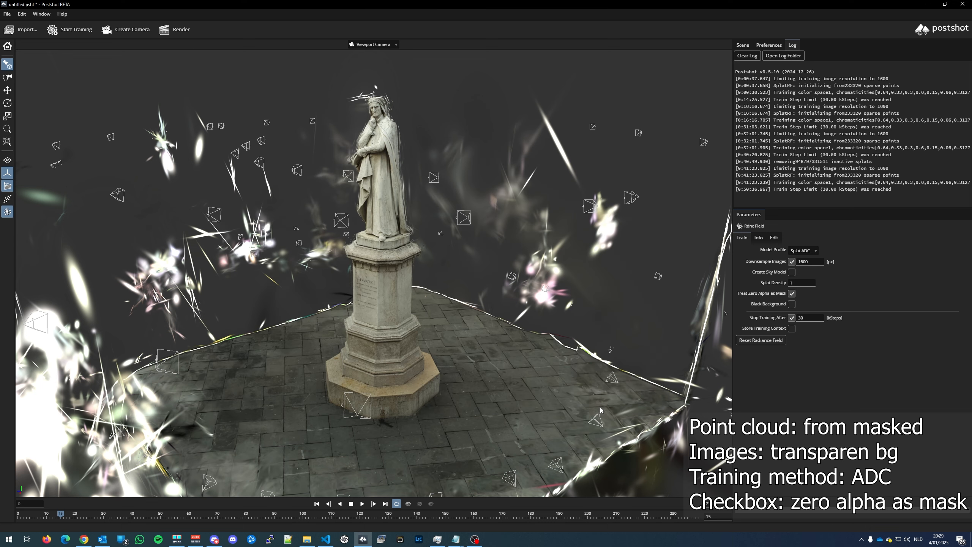